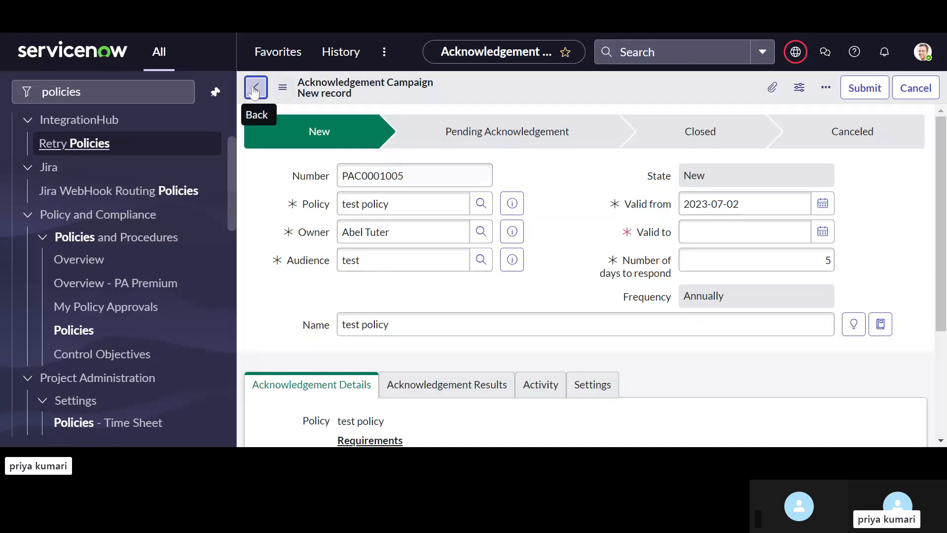
Leave the new acknowledgement campaign record without saving and open the Policies list under Policies and Procedures.
click(254, 92)
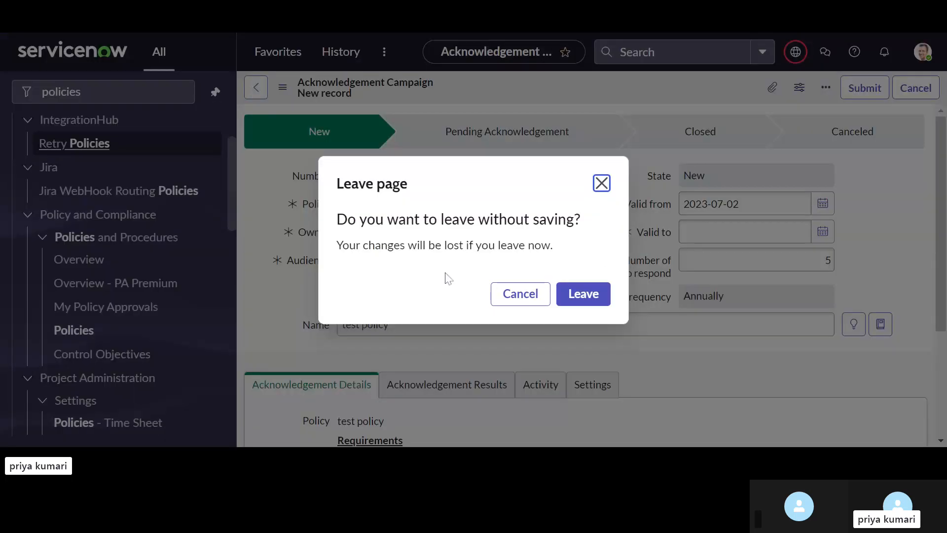
click(575, 298)
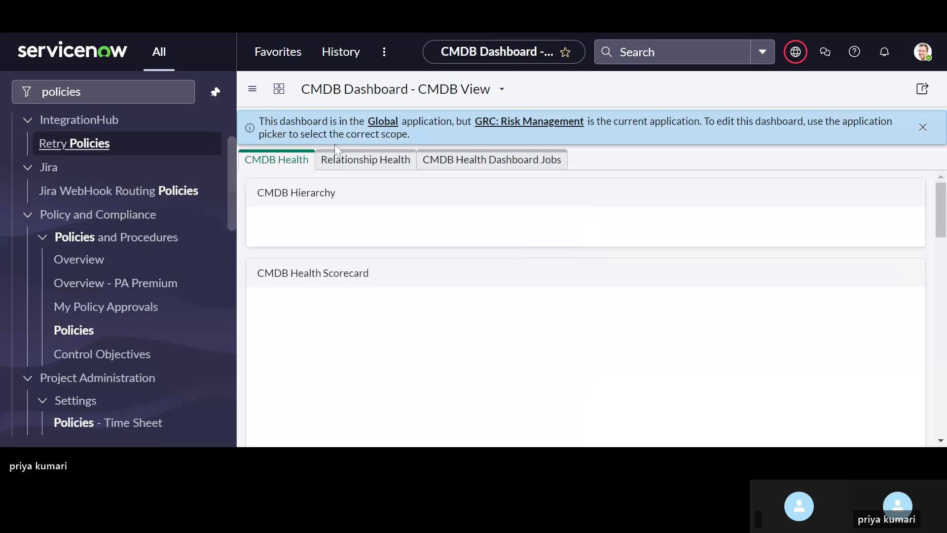
click(74, 331)
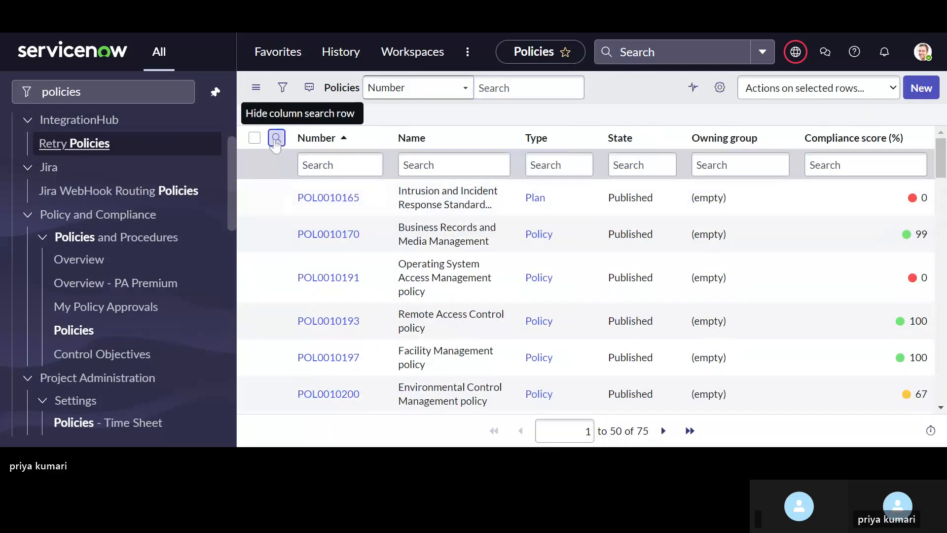
Filter the policies list by names starting with "test" and open policy POL0020002.
click(277, 138)
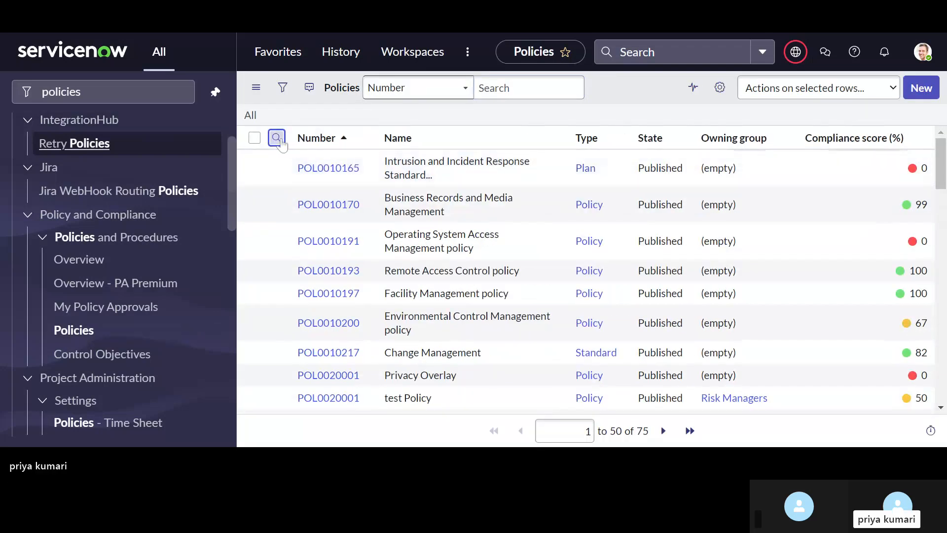
click(277, 138)
click(454, 164)
text(test)
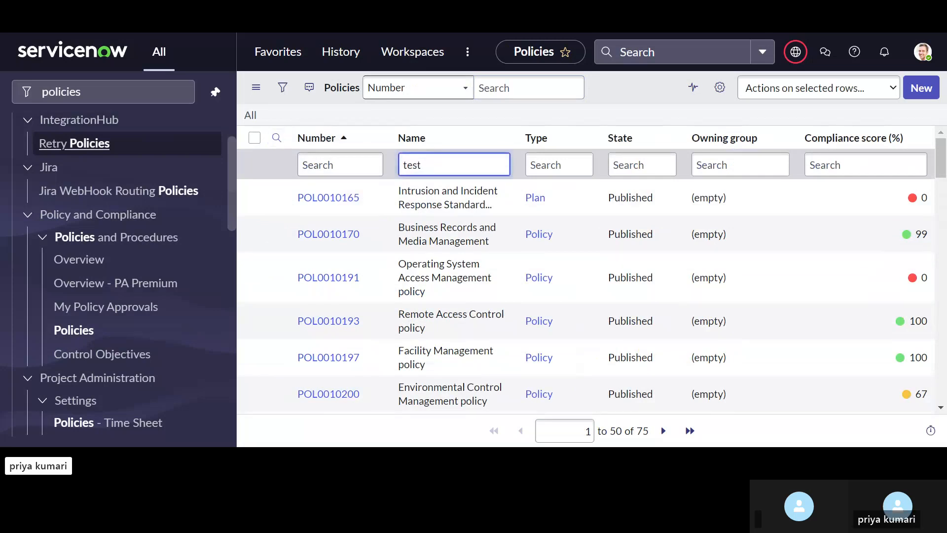
key(Return)
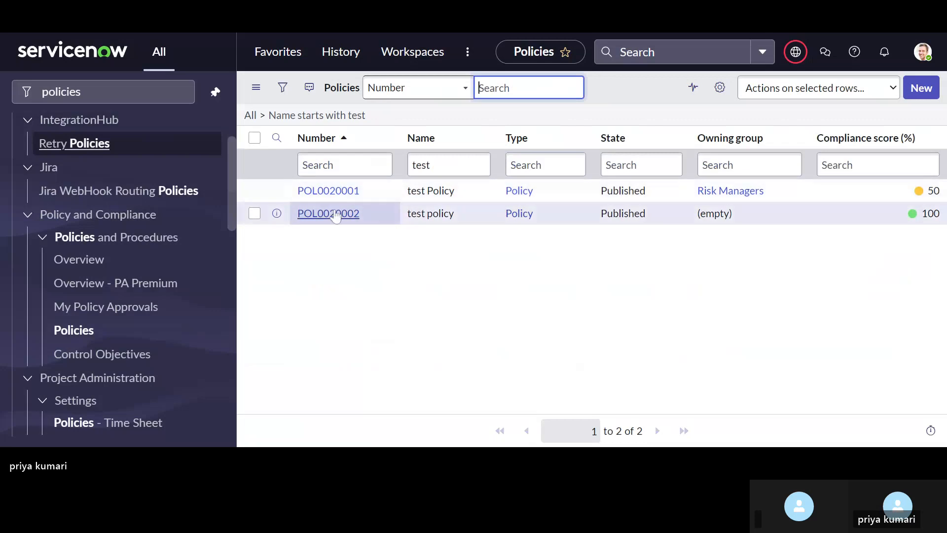
click(335, 213)
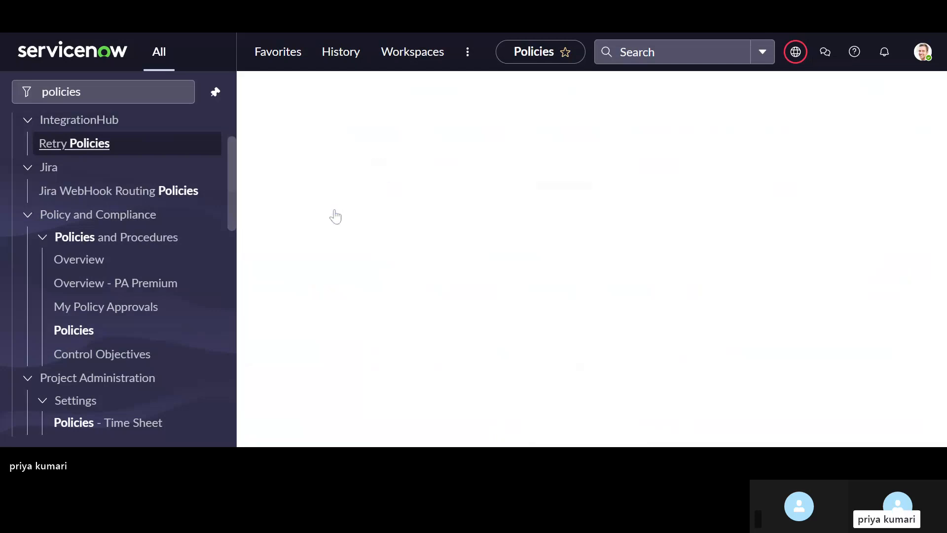
Review the test policy's Knowledge Base settings, including the policy knowledge base, published policy and policy template.
scroll(335, 216, down, 9)
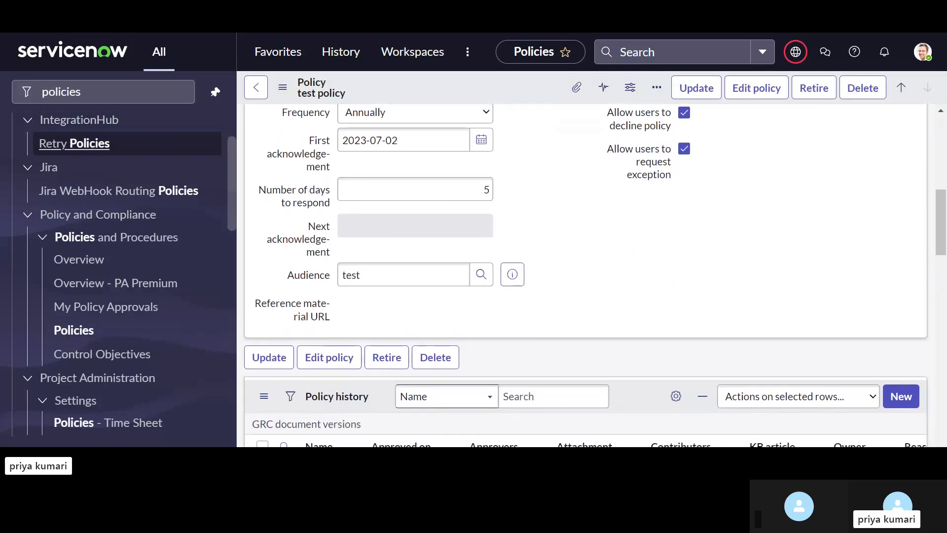
scroll(587, 275, up, 5)
scroll(382, 267, down, 1)
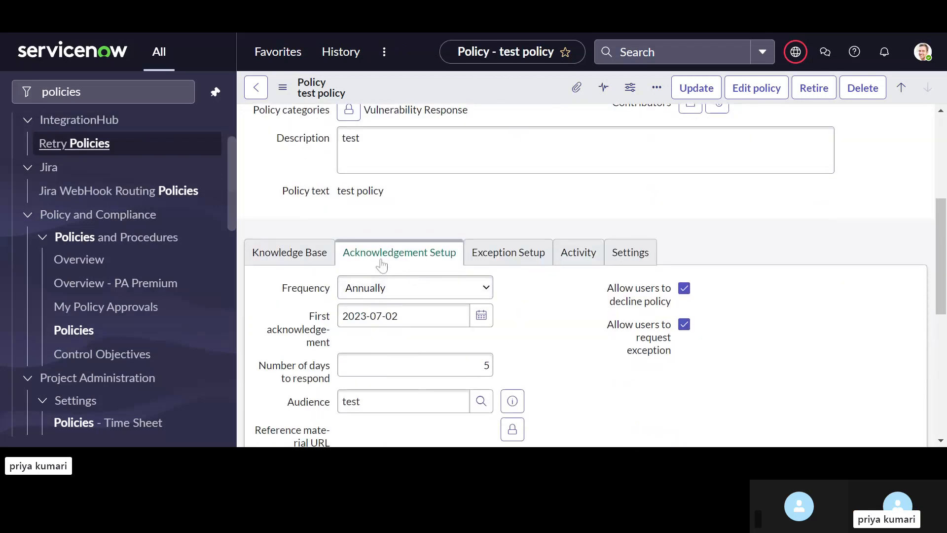
click(291, 253)
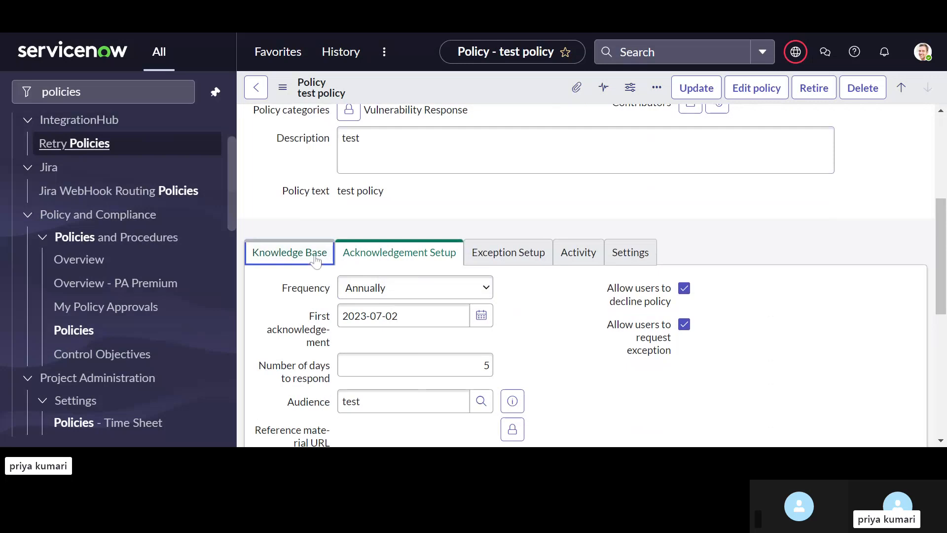
scroll(402, 286, down, 1)
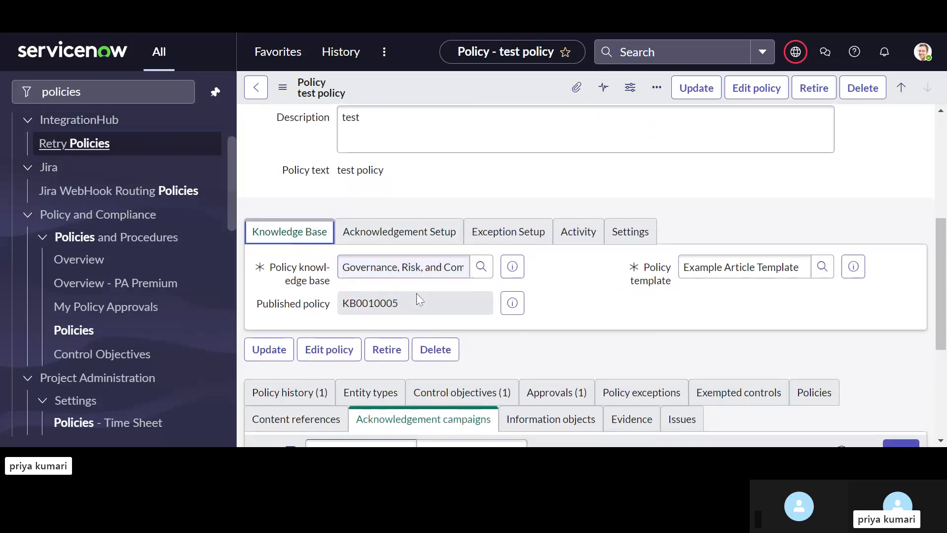
drag(404, 305, 343, 302)
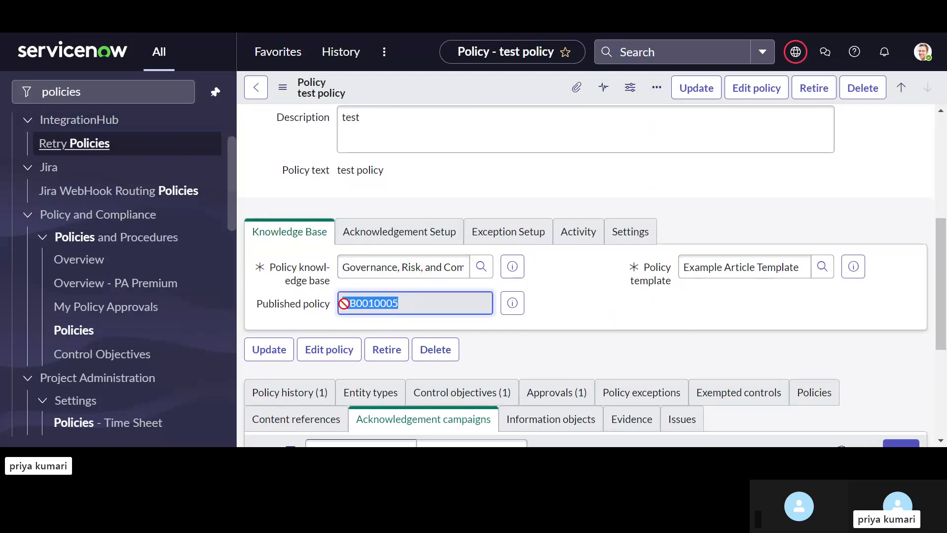
click(343, 267)
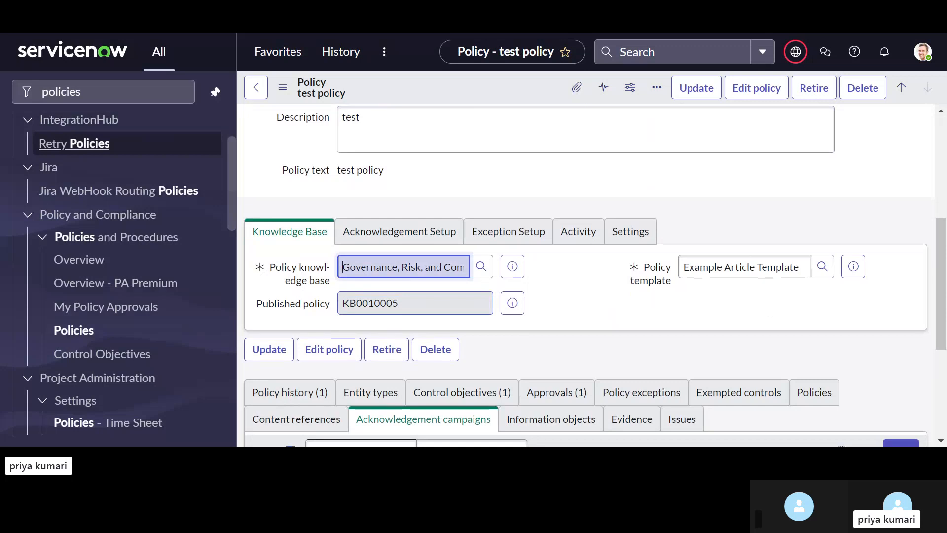
triple_click(342, 267)
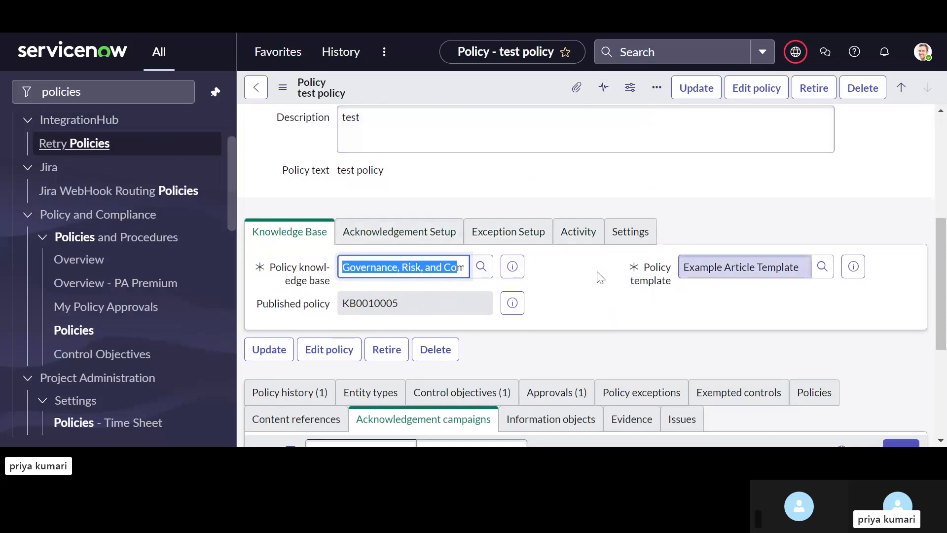
scroll(642, 282, up, 1)
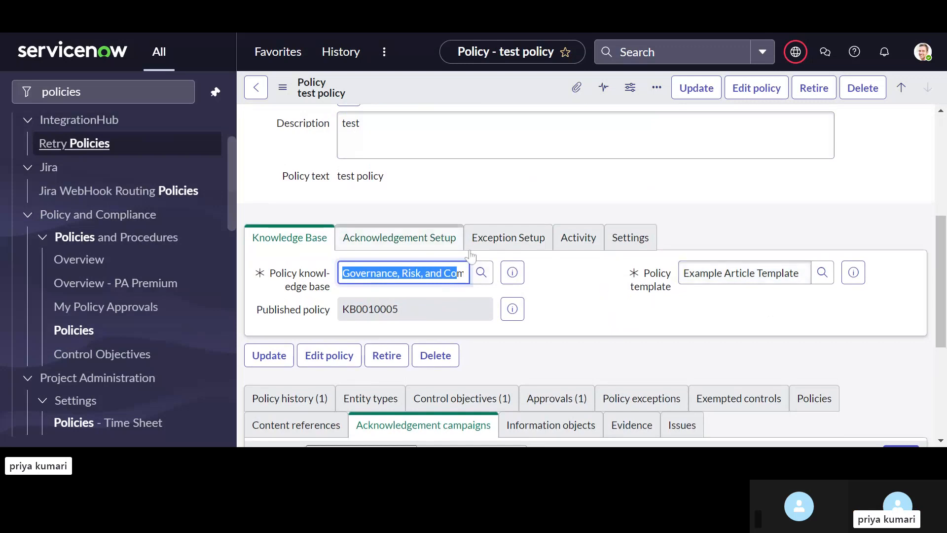
Examine the policy's Acknowledgement Setup, including frequency, first acknowledgement, days to respond, audience, and the decline and exception options.
click(389, 239)
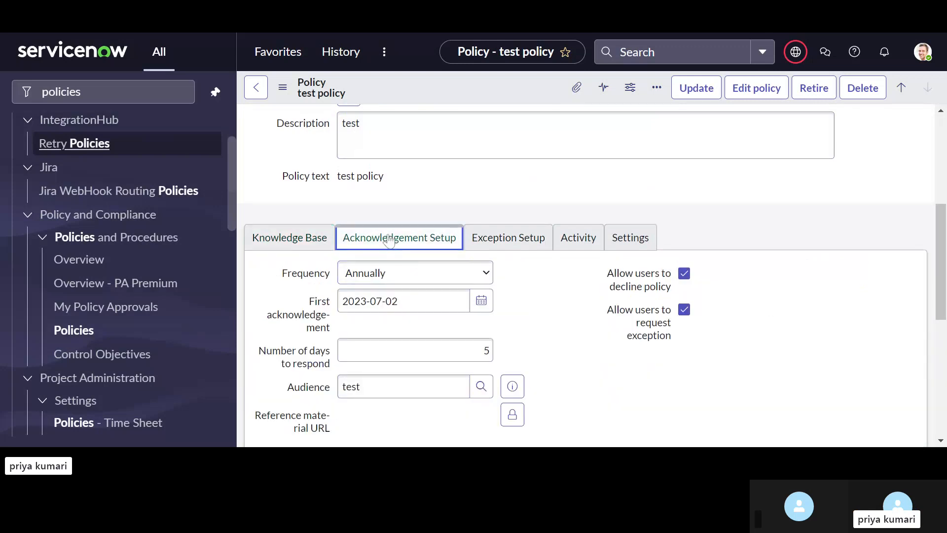
scroll(429, 270, down, 2)
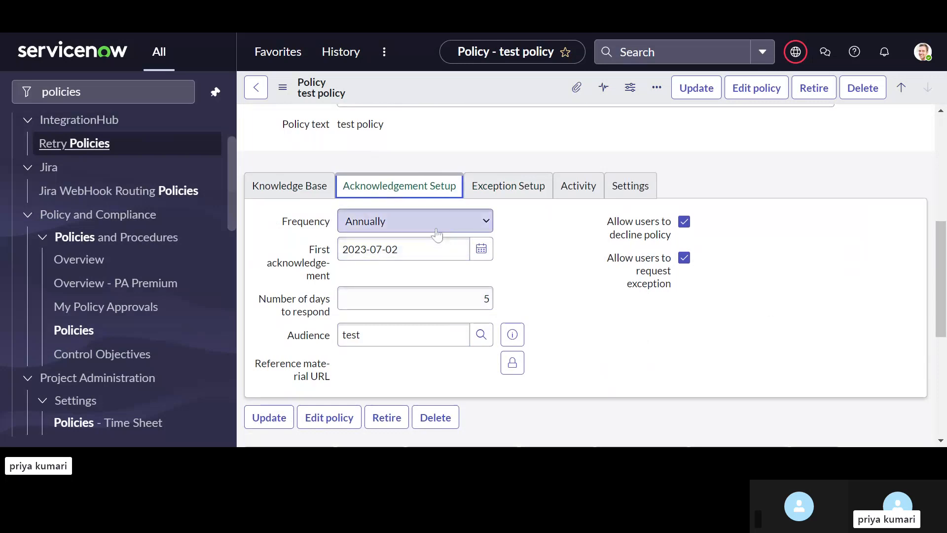
mouse_move(311, 233)
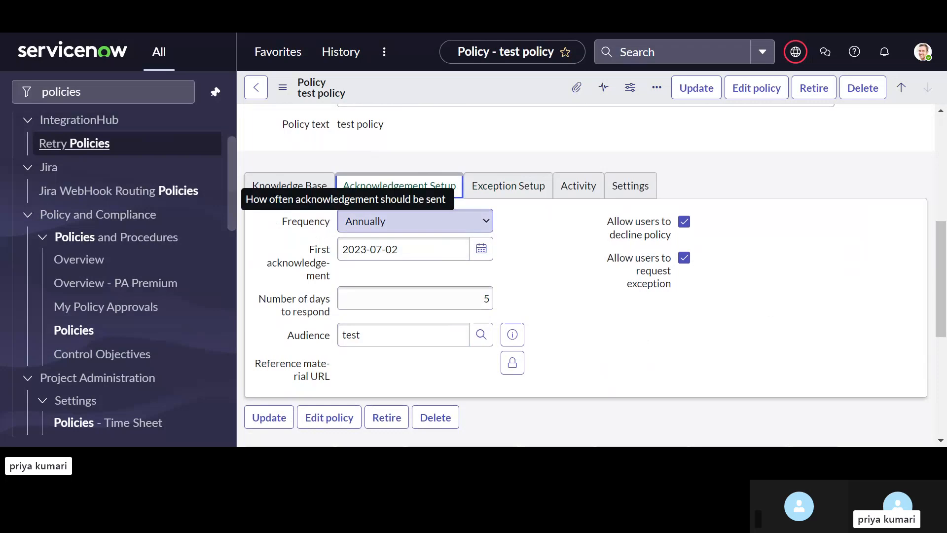
click(382, 228)
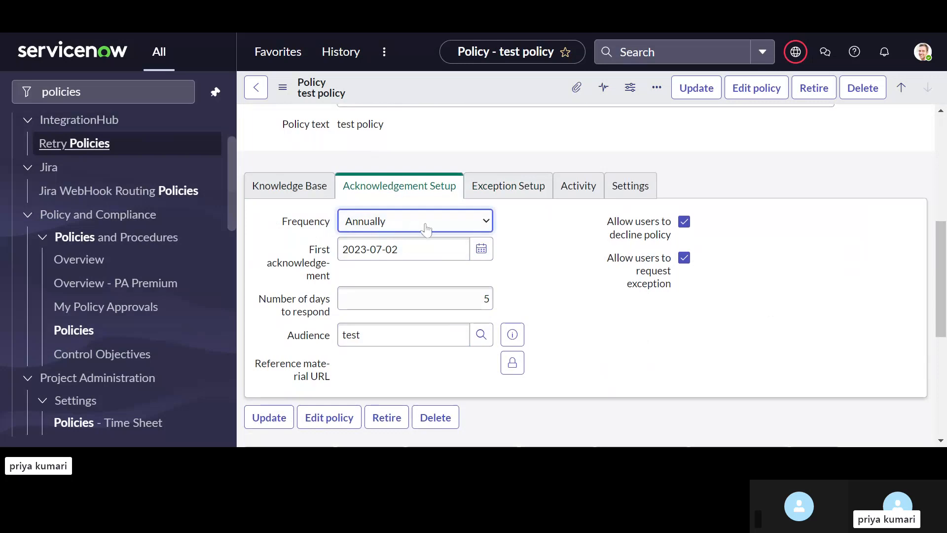
click(522, 230)
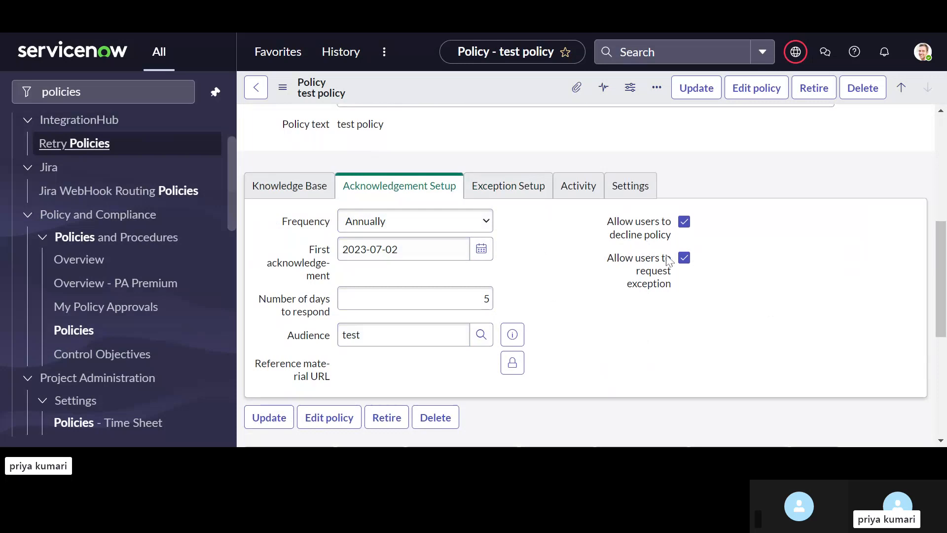
mouse_move(656, 232)
mouse_move(621, 232)
mouse_move(671, 291)
scroll(663, 159, down, 3)
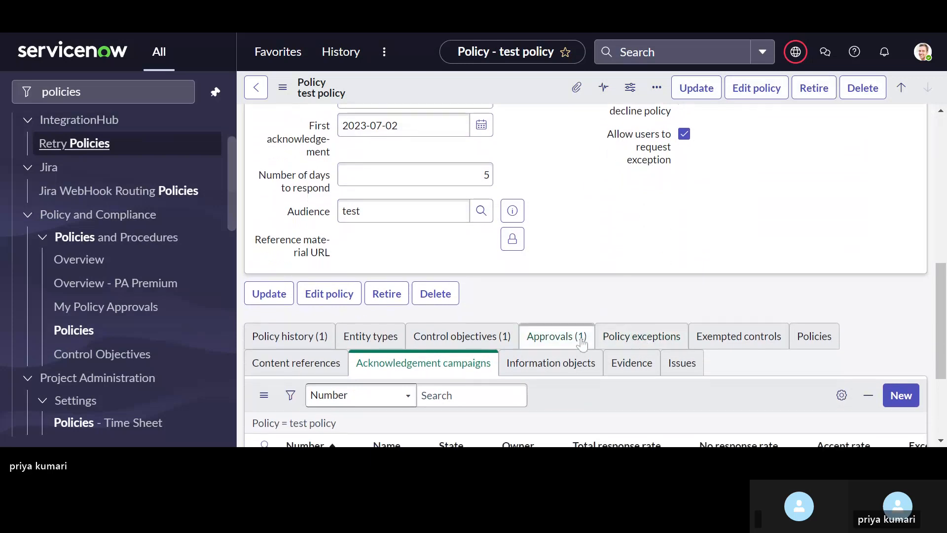
scroll(555, 362, down, 1)
scroll(557, 359, up, 3)
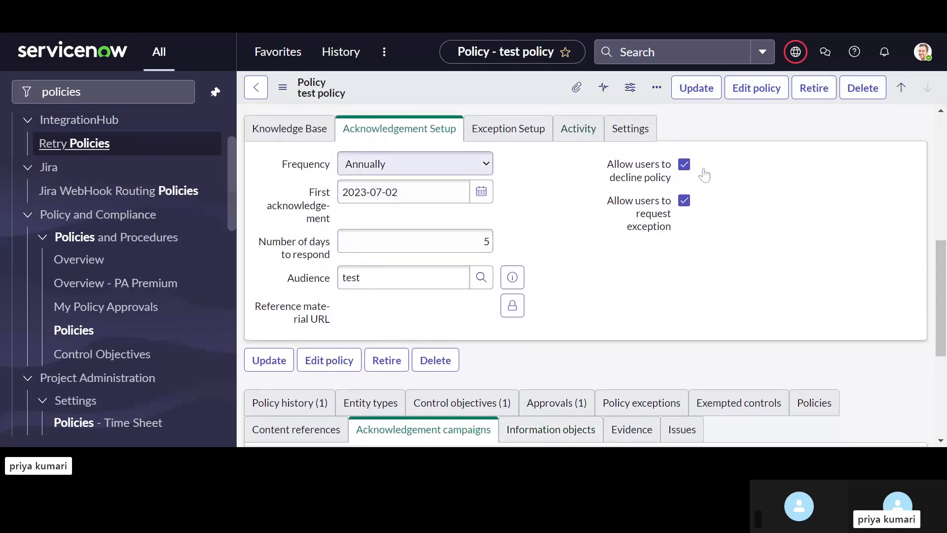
Start a new acknowledgement campaign from the test policy's related records and set its Valid to date to 2023-07-08.
scroll(617, 250, down, 5)
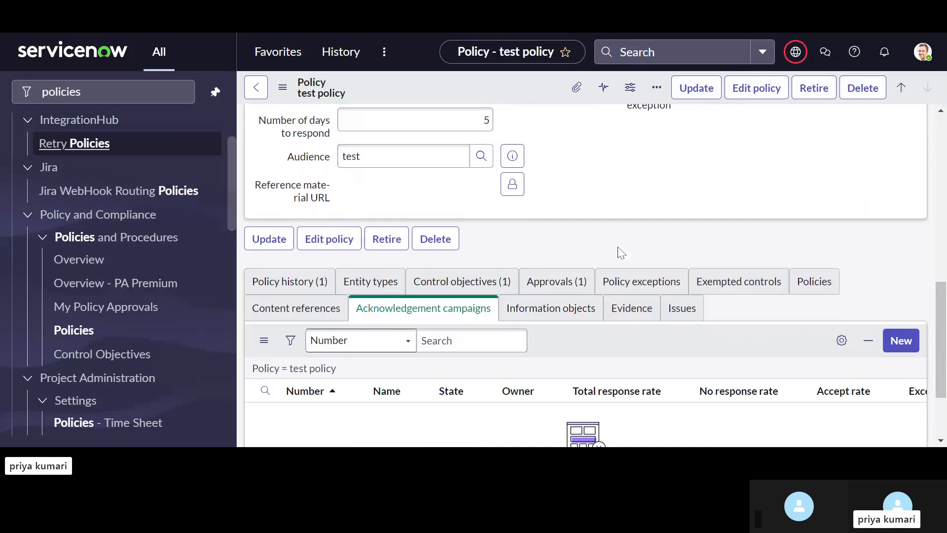
scroll(425, 294, down, 1)
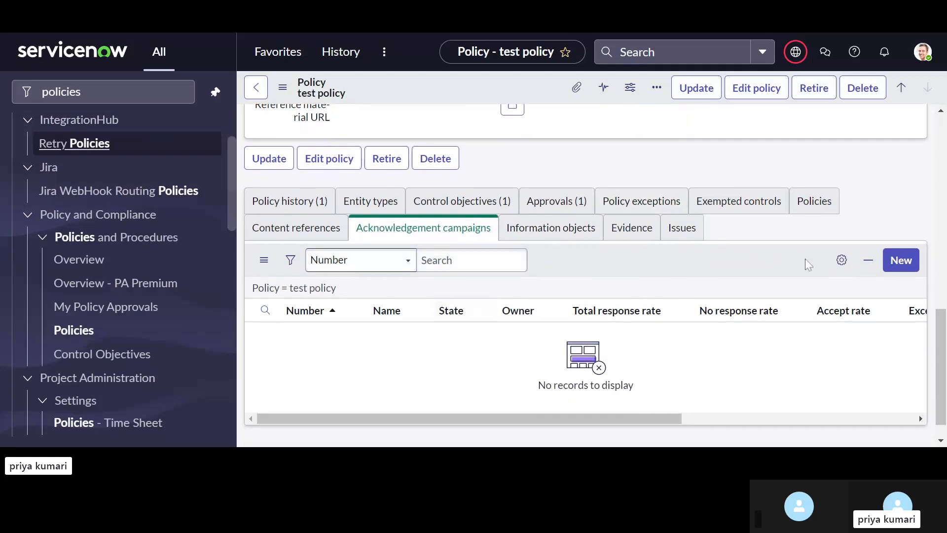
click(901, 261)
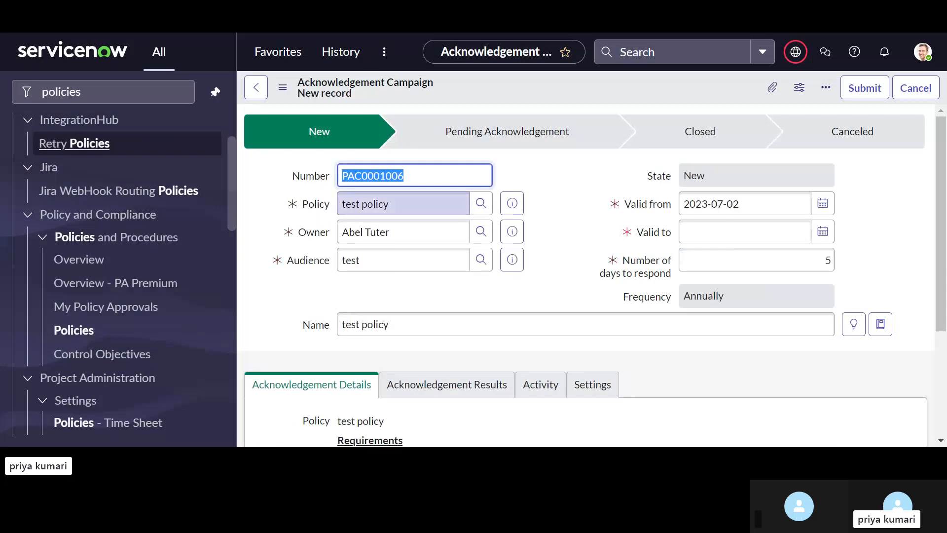
scroll(394, 281, down, 1)
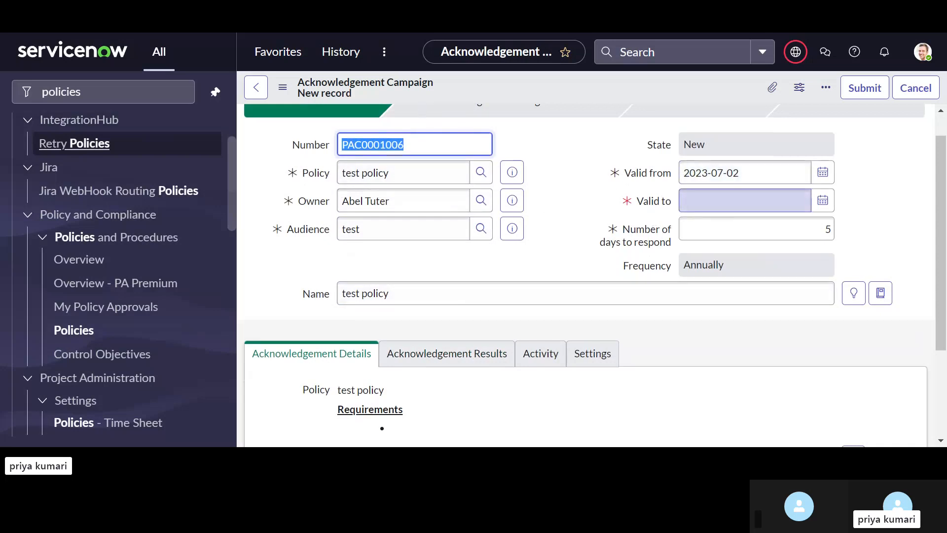
click(822, 200)
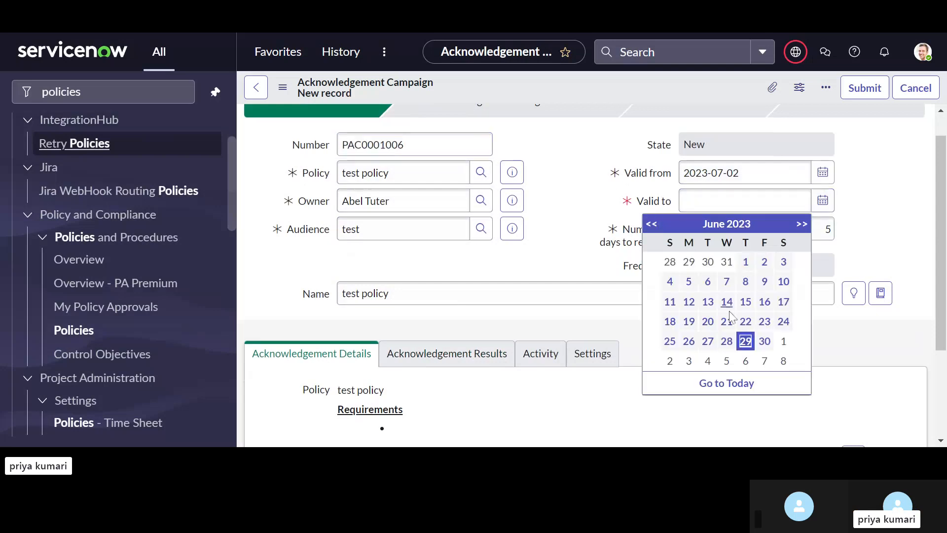
click(783, 361)
Examine the new campaign's fields, acknowledgement details, and acknowledgement results with their response counts and rates.
scroll(786, 367, down, 1)
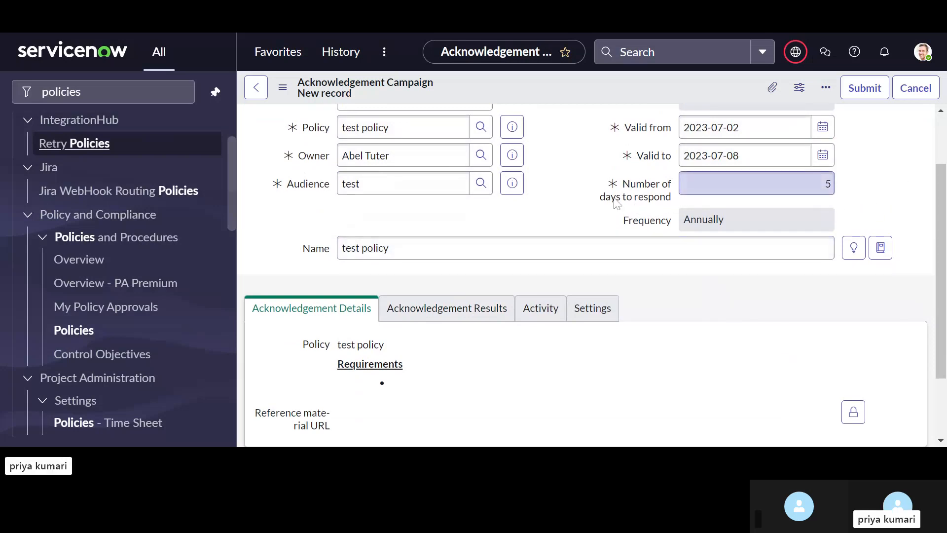
scroll(516, 237, down, 1)
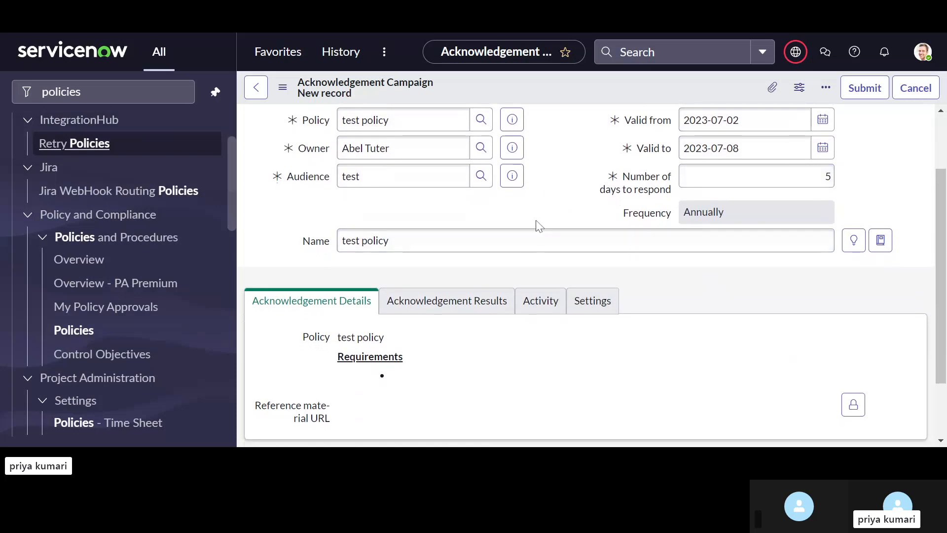
scroll(538, 225, down, 1)
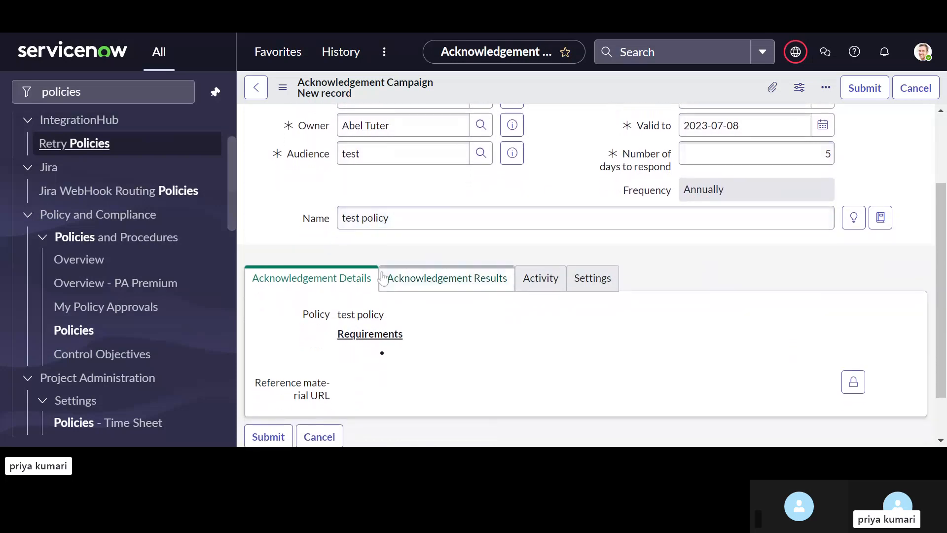
scroll(383, 277, down, 2)
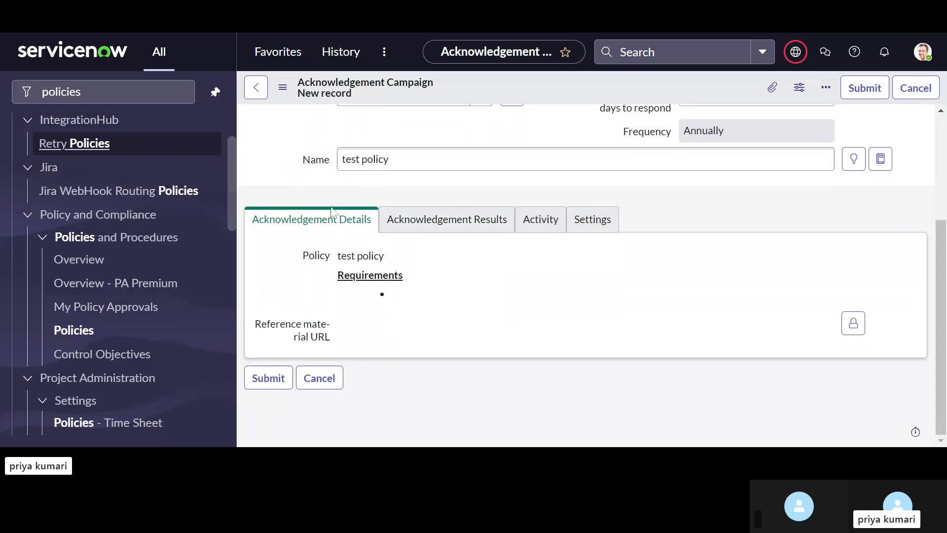
scroll(302, 240, up, 4)
scroll(302, 239, down, 4)
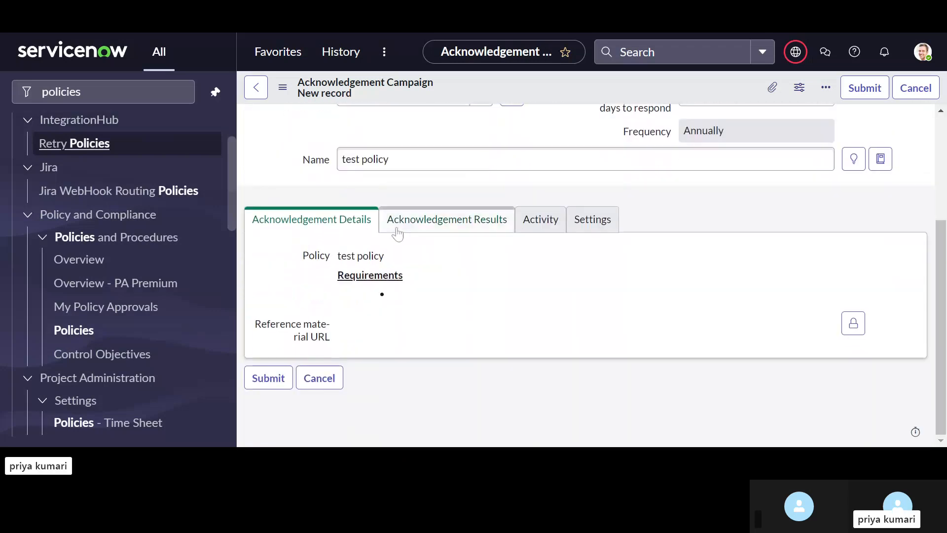
click(433, 230)
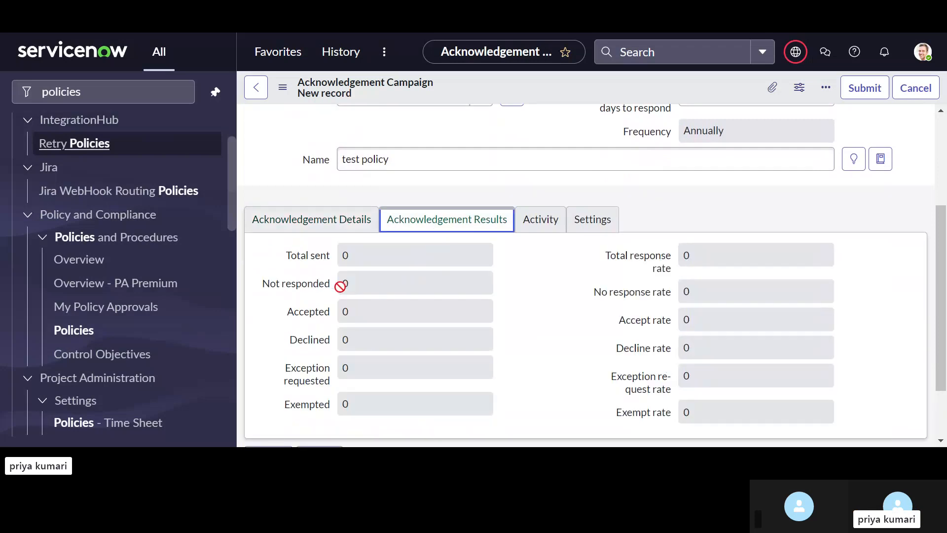
click(334, 234)
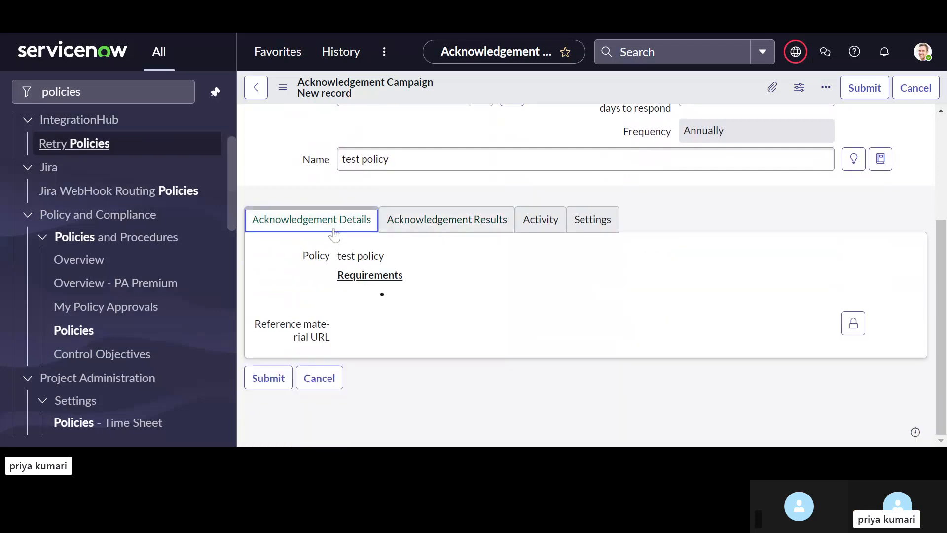
click(423, 228)
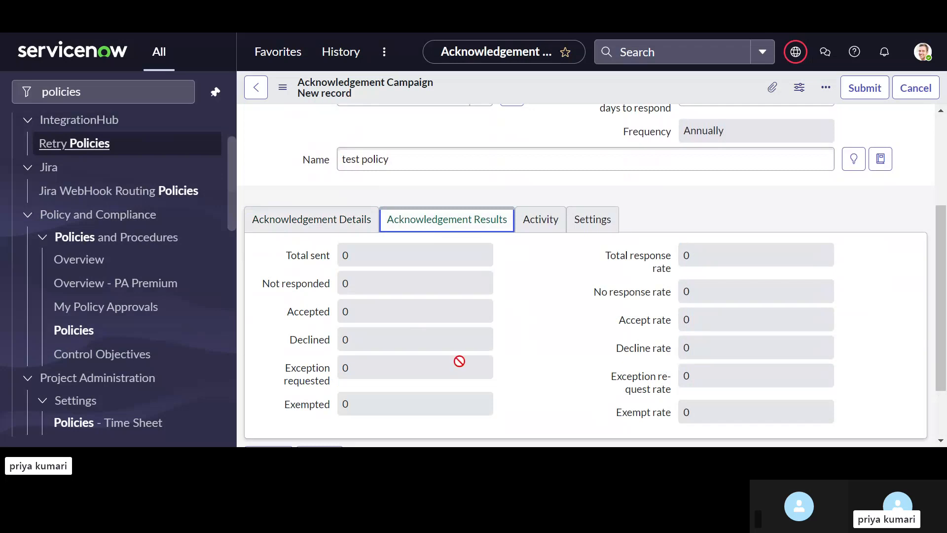
Examine the new campaign's acknowledgement results, activity notes, functional domain setting and acknowledgement details.
scroll(379, 301, down, 1)
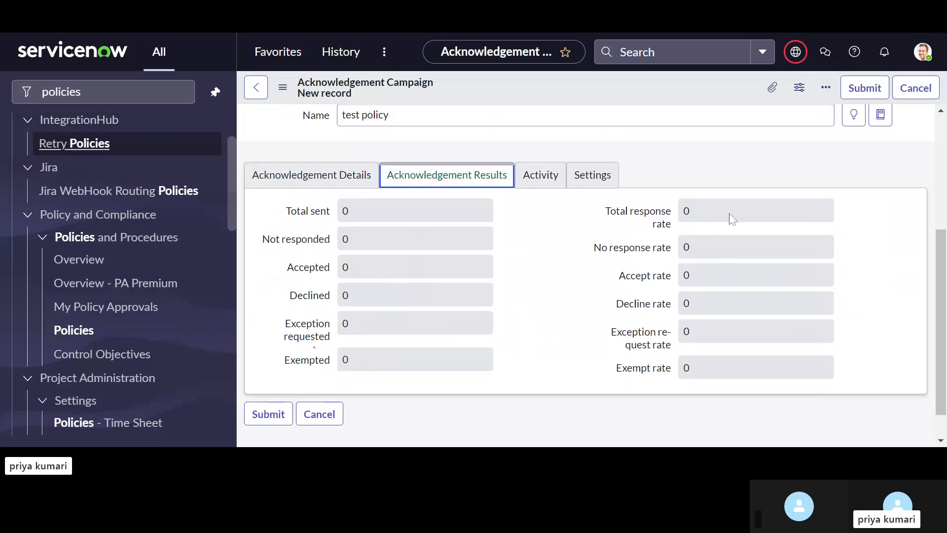
scroll(603, 267, up, 2)
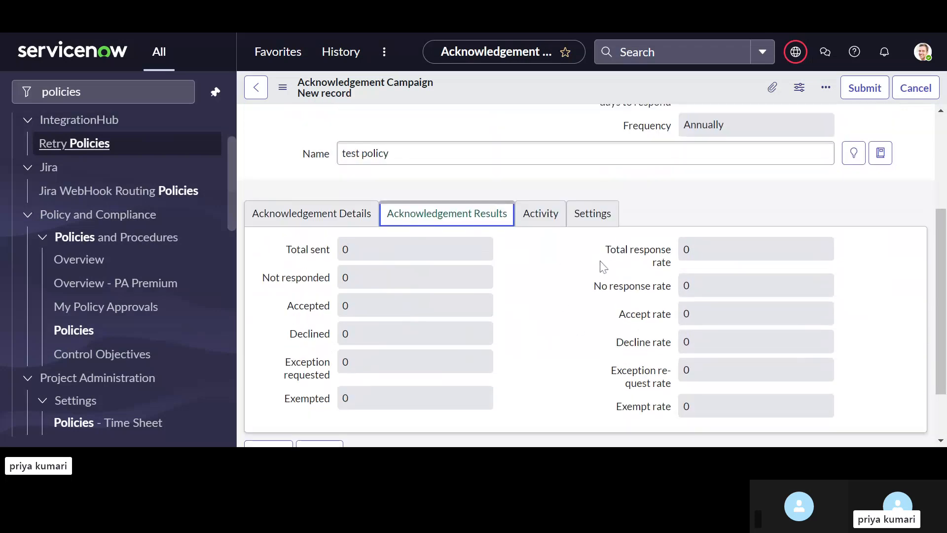
click(541, 231)
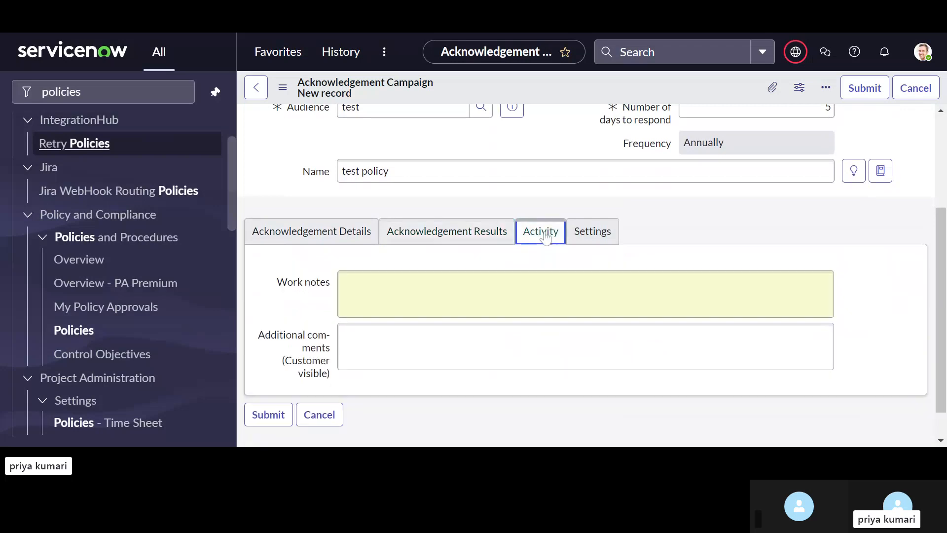
click(583, 227)
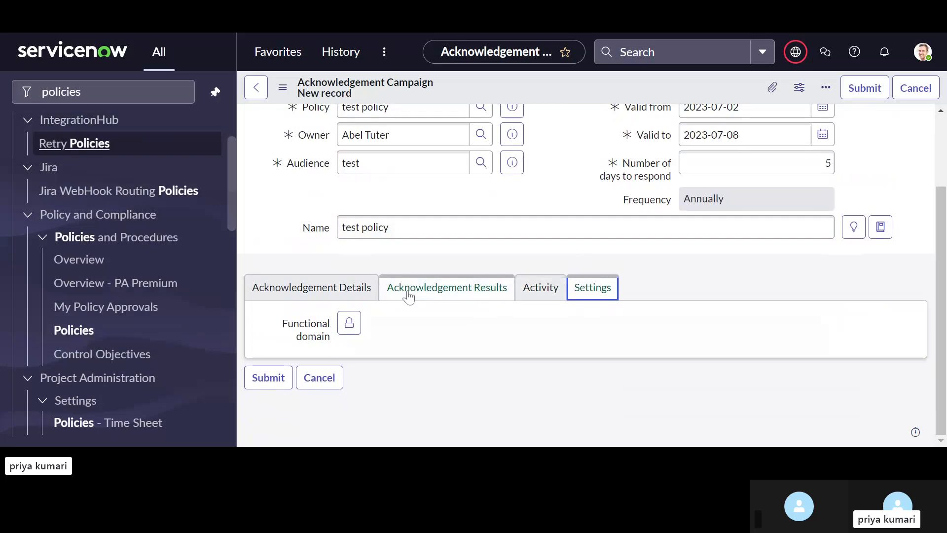
mouse_move(321, 345)
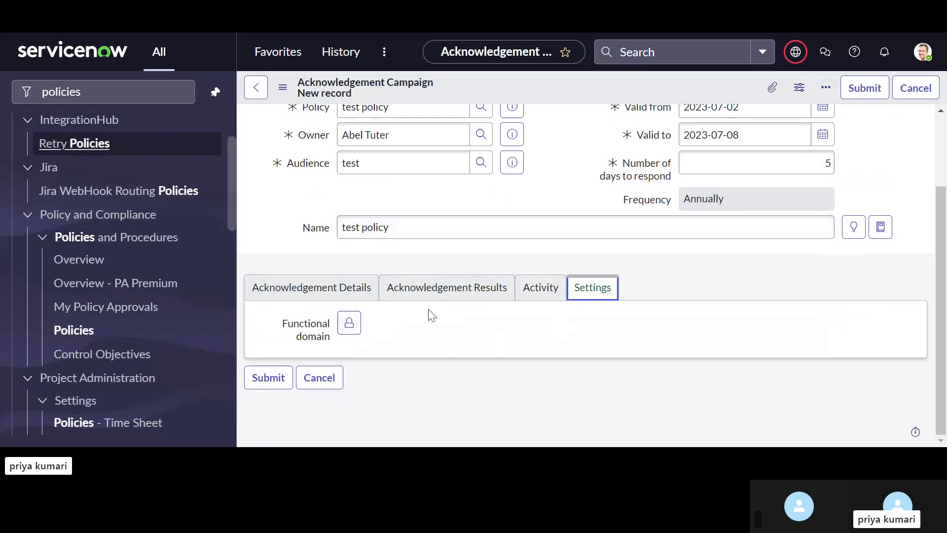
click(312, 288)
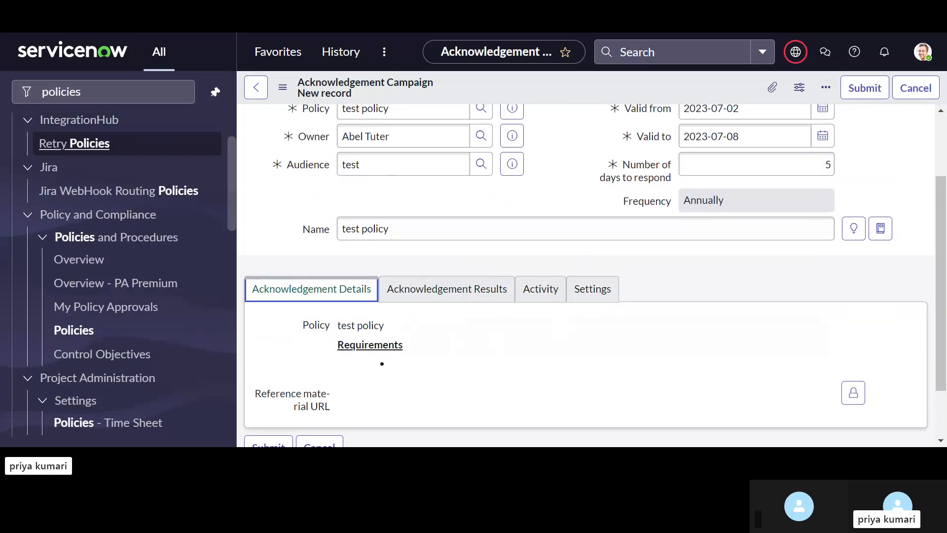
Save the new acknowledgement campaign and request acknowledgement from its audience.
right_click(533, 87)
click(551, 95)
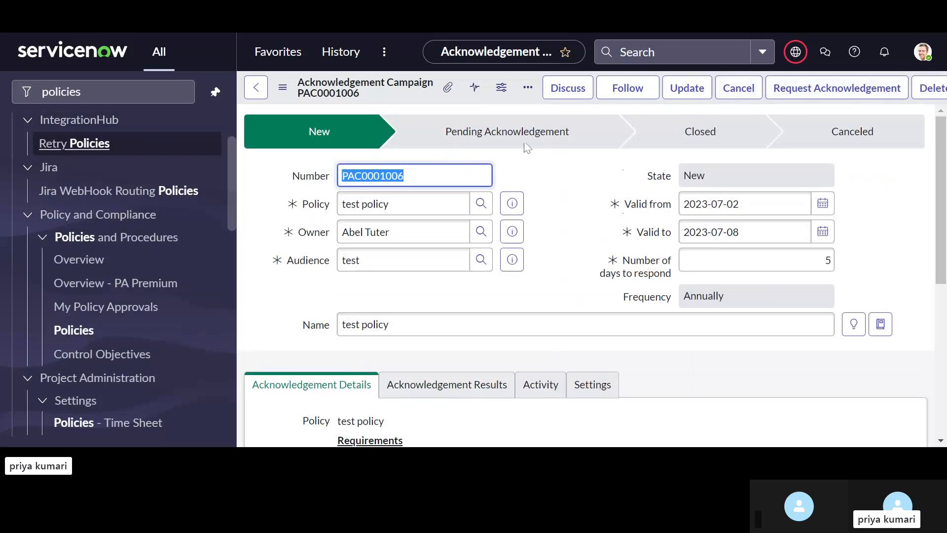
click(818, 91)
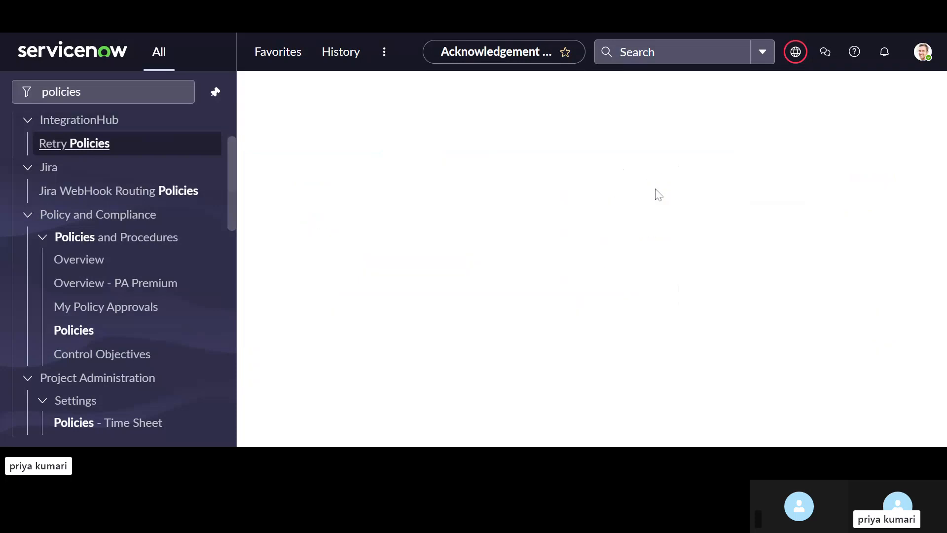
Refresh the campaign's related Acknowledgements list and check the generated acknowledgement tasks and the campaign's state.
scroll(565, 229, down, 5)
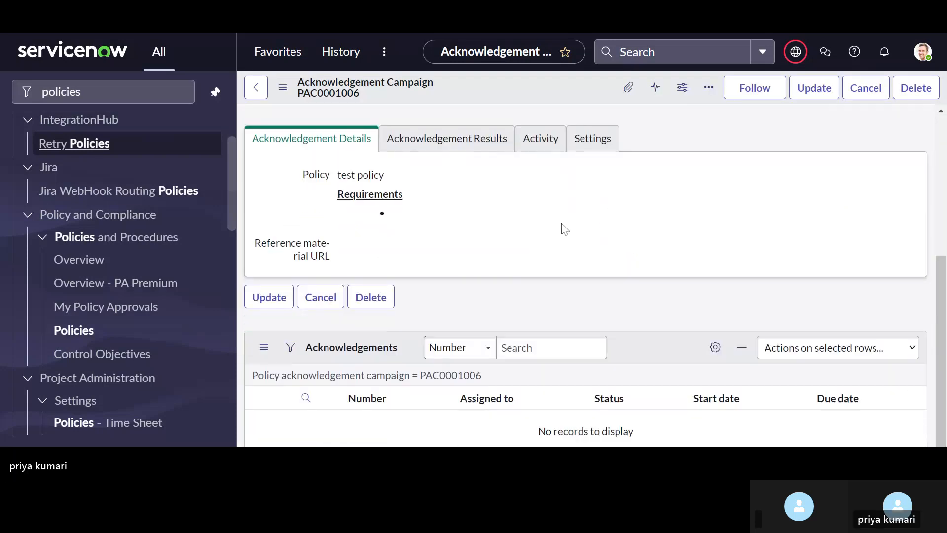
scroll(436, 376, down, 6)
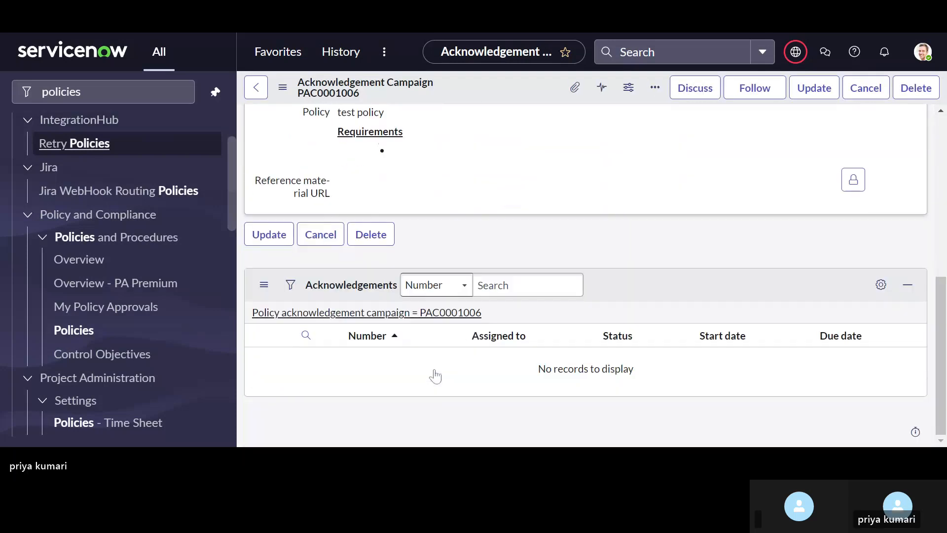
click(436, 315)
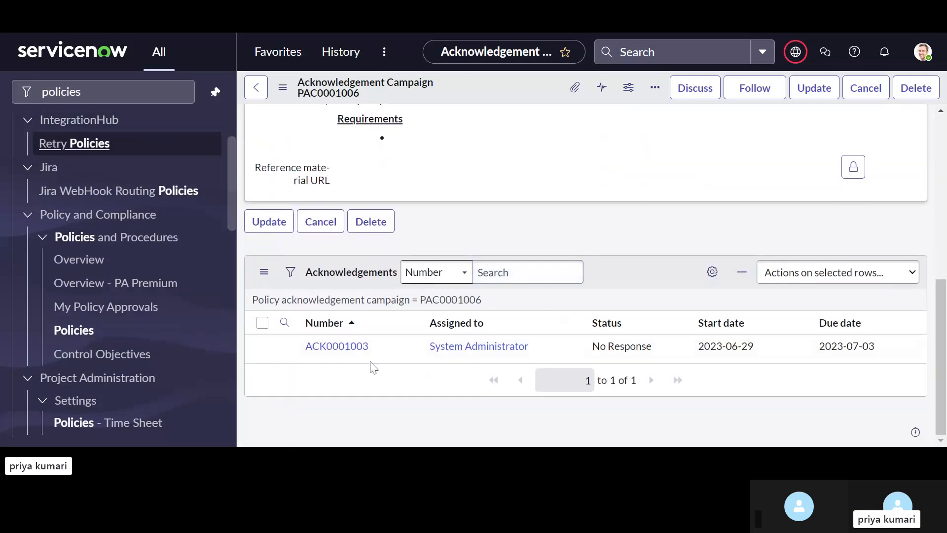
scroll(620, 318, up, 5)
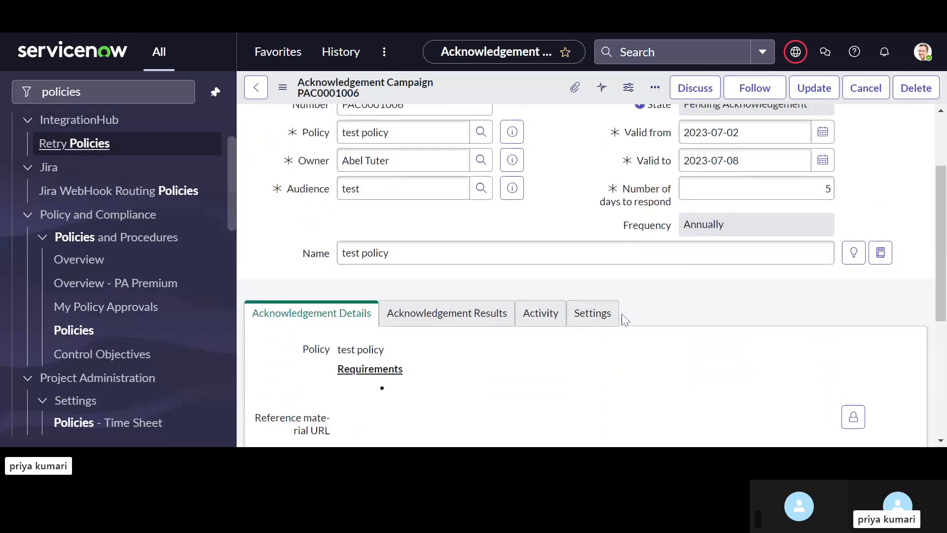
scroll(624, 319, up, 2)
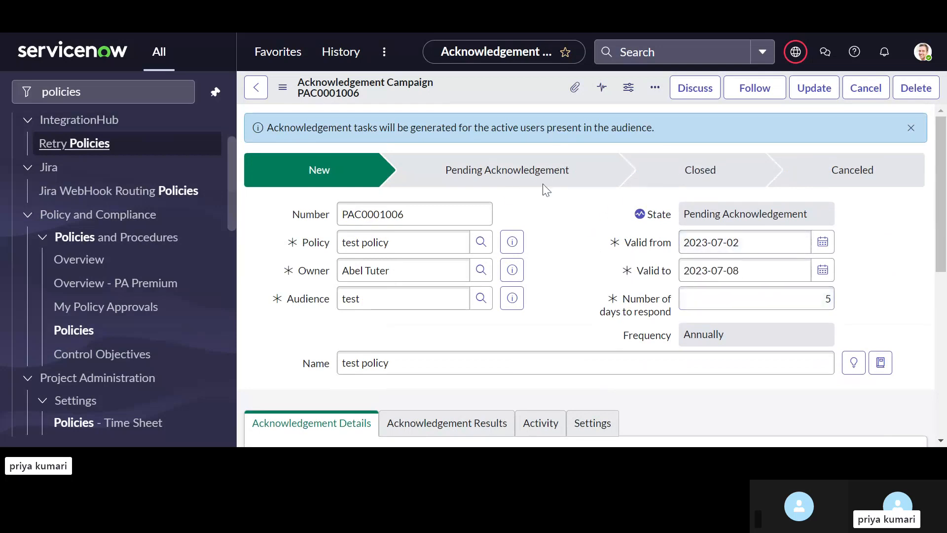
scroll(545, 188, down, 3)
scroll(544, 188, up, 3)
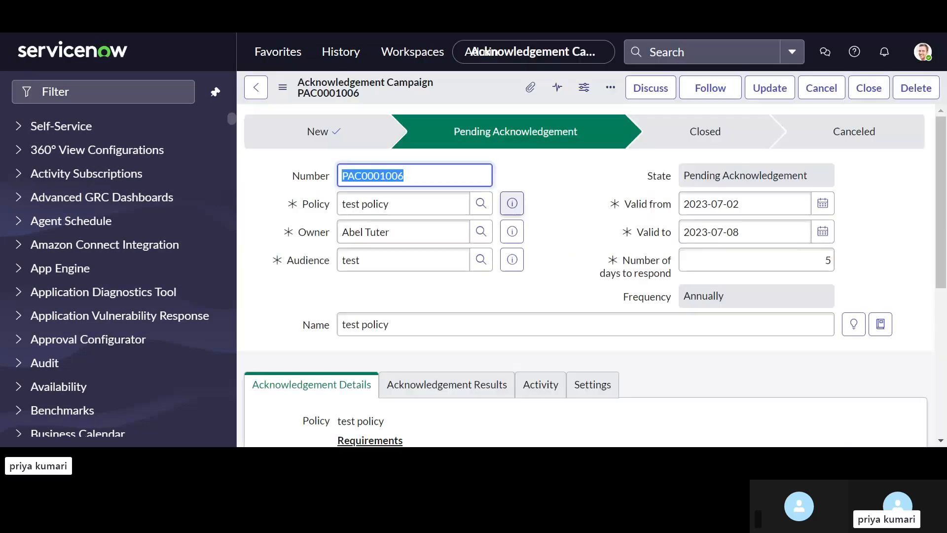
Open the System Administrator's acknowledgement from the campaign's related list and accept the policy, confirming the acceptance.
scroll(513, 195, down, 1)
scroll(551, 190, down, 1)
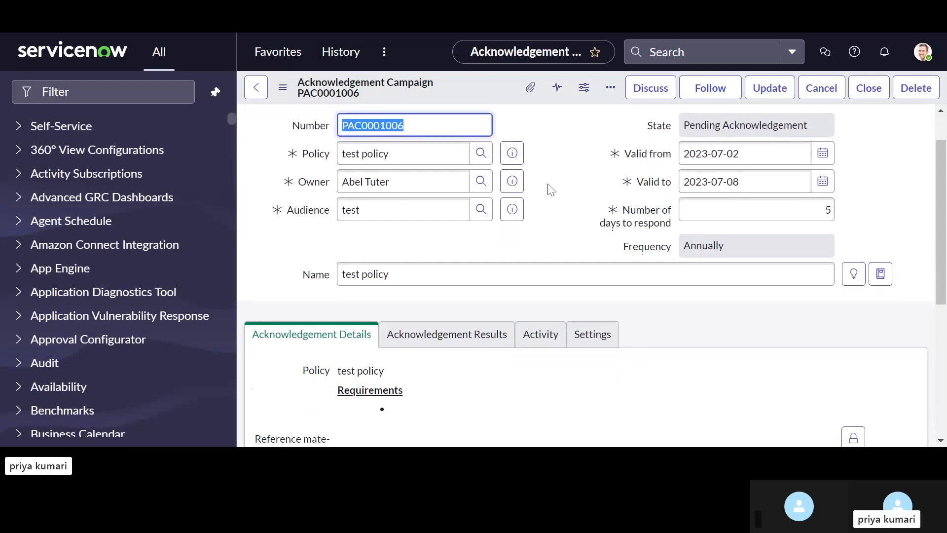
scroll(548, 188, down, 5)
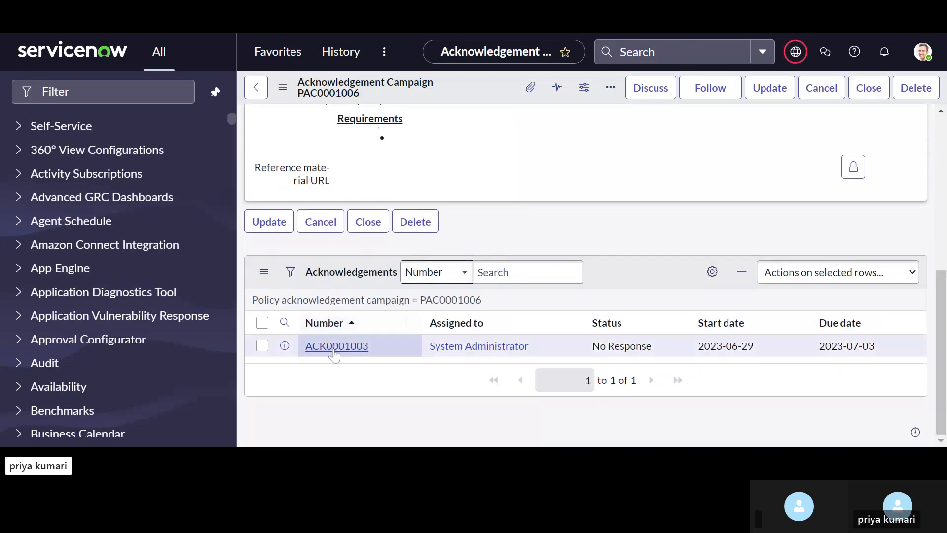
click(335, 347)
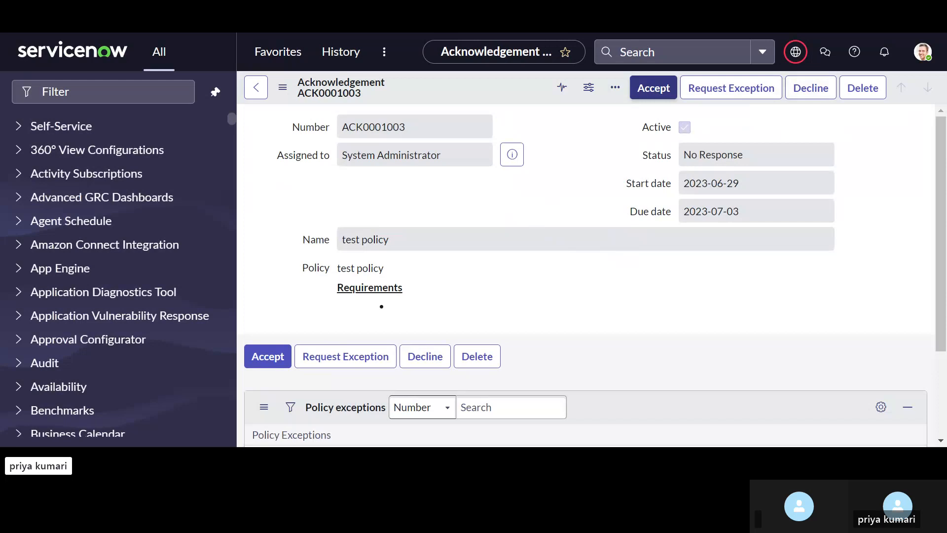
click(668, 91)
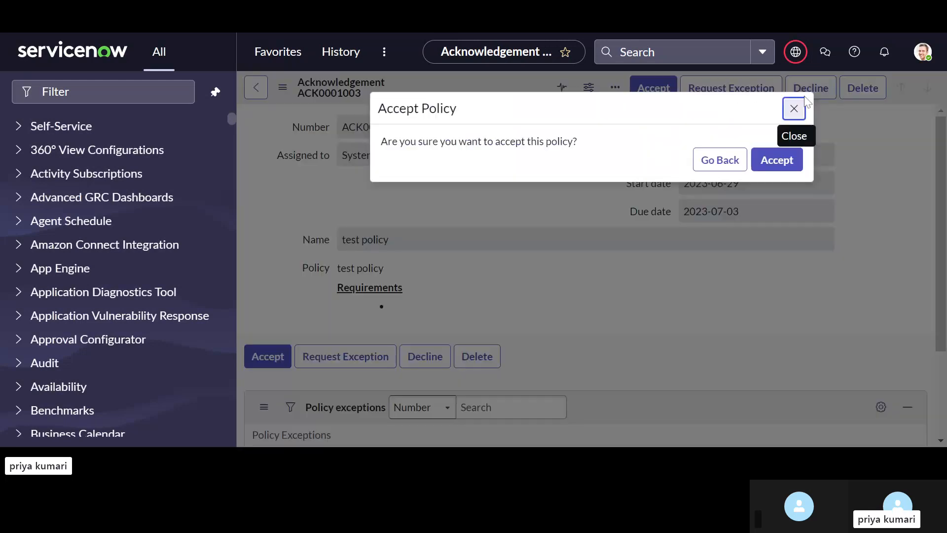
click(777, 161)
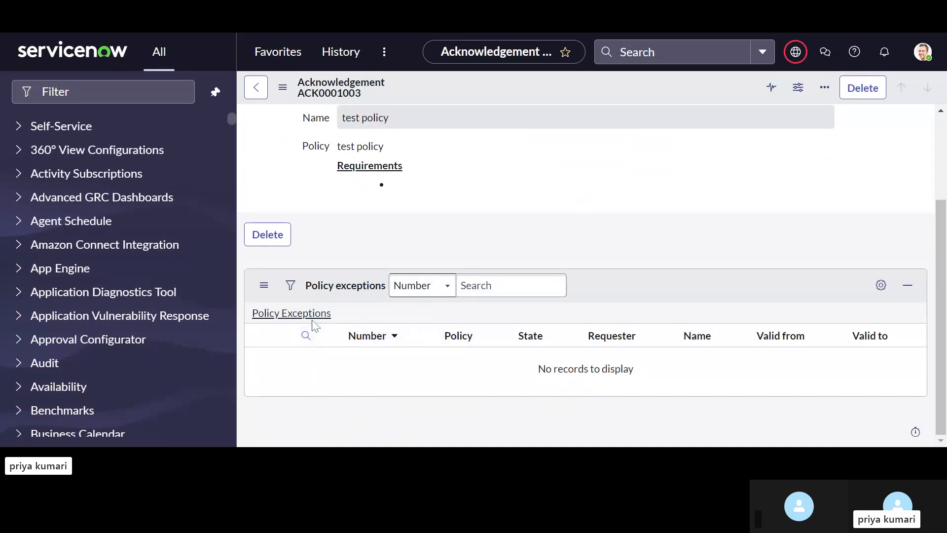
Return to the acknowledgement campaign, reload it, and check the status of its acknowledgement.
scroll(467, 261, up, 3)
click(257, 88)
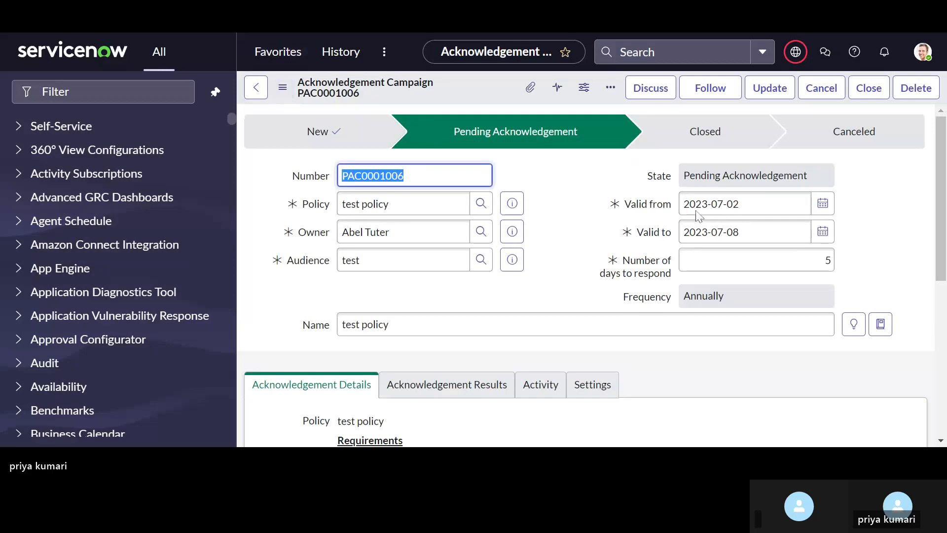
key(F5)
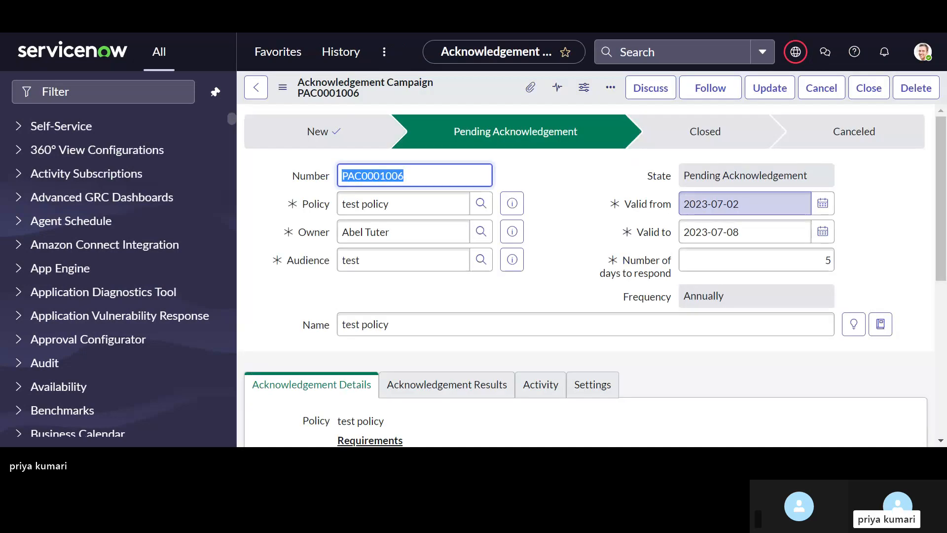
scroll(514, 291, down, 6)
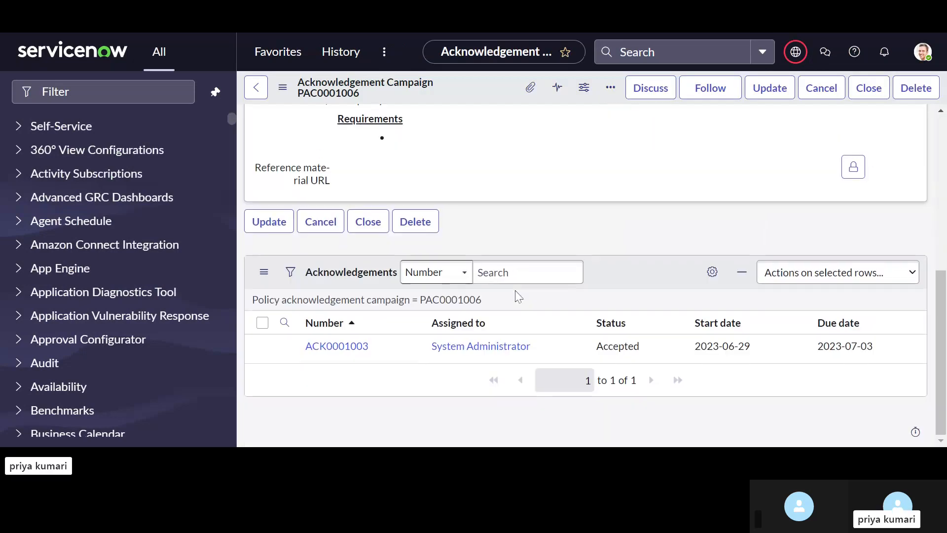
scroll(649, 346, up, 6)
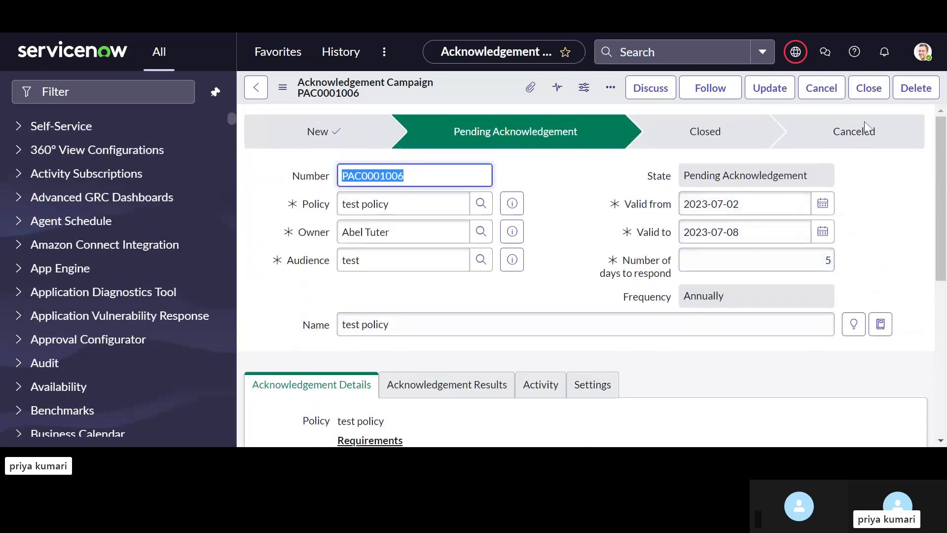
Close the acknowledgement campaign and review the record with its related acknowledgements.
click(867, 98)
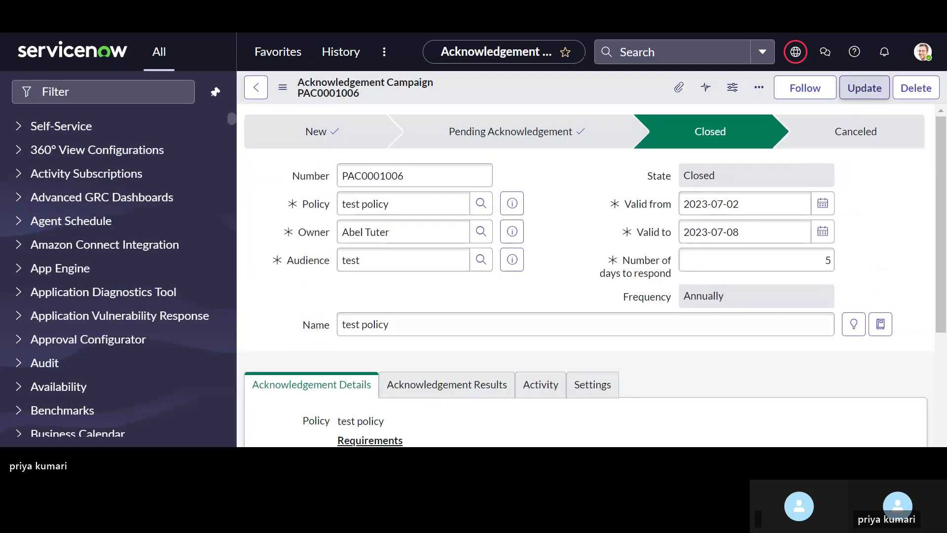
scroll(598, 296, down, 4)
scroll(598, 296, up, 4)
scroll(598, 296, down, 4)
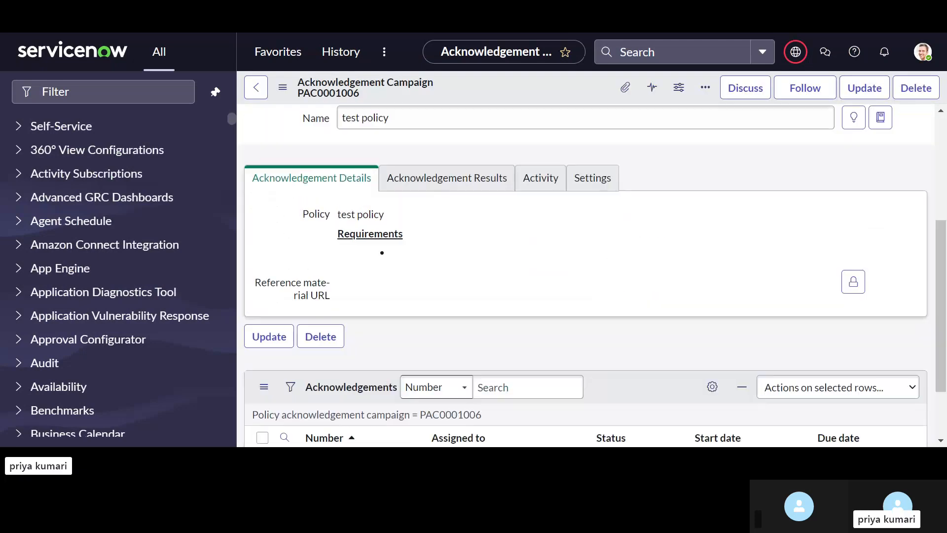
Return to the test policy and review the states and response rates of its related acknowledgement campaigns.
click(258, 93)
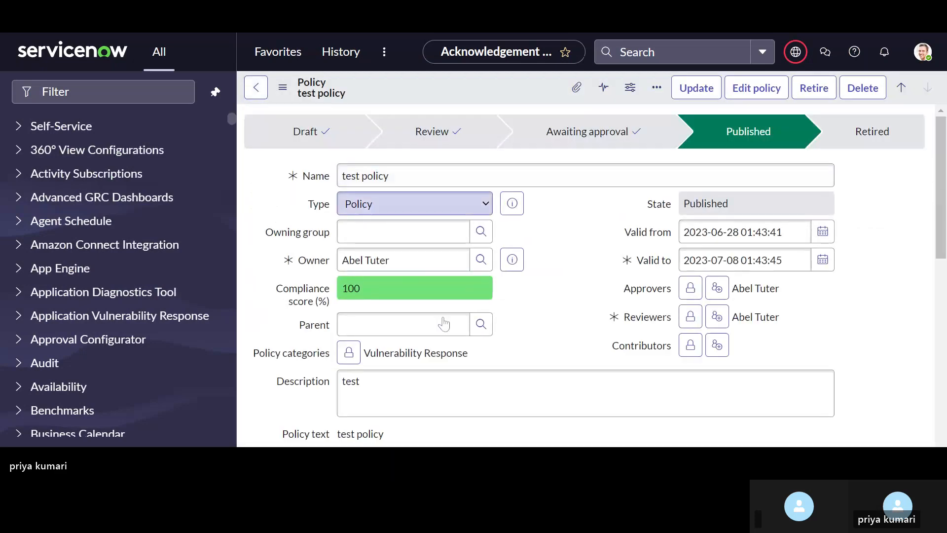
scroll(444, 323, down, 12)
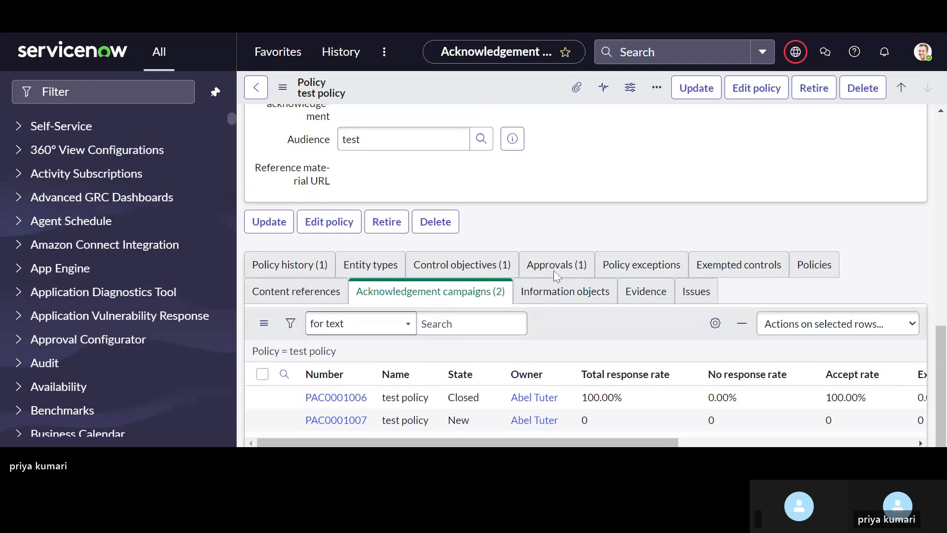
scroll(571, 292, down, 1)
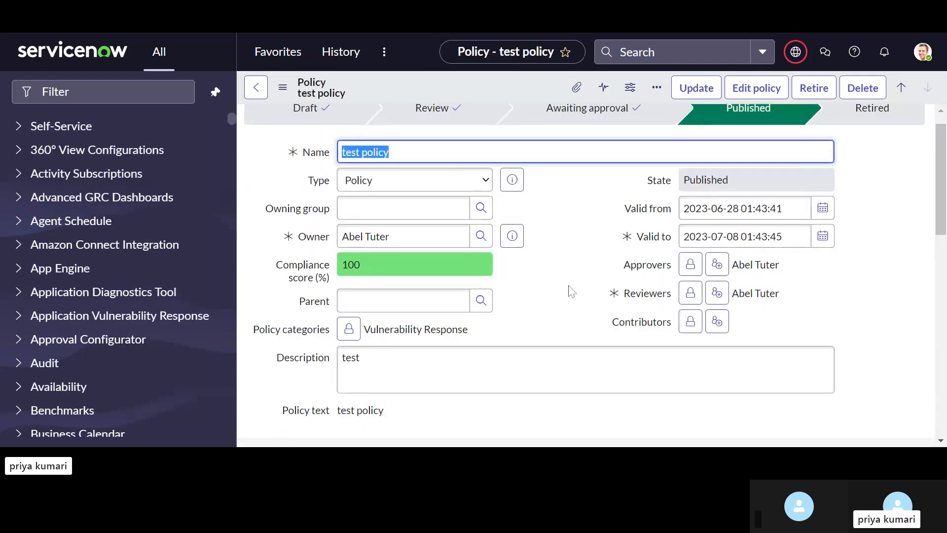
scroll(592, 267, up, 1)
scroll(602, 221, down, 10)
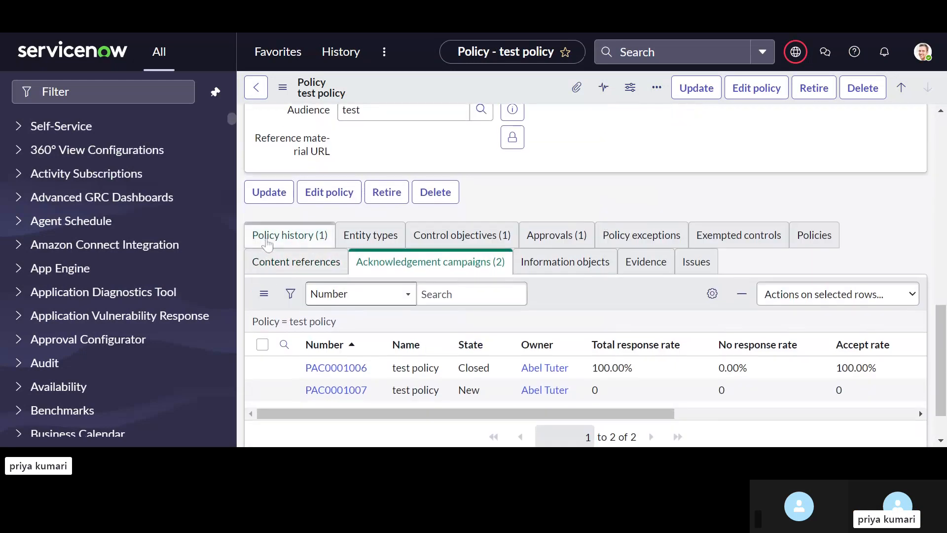
Add "test Entity type" to the test policy's related entity types and save the membership.
click(370, 235)
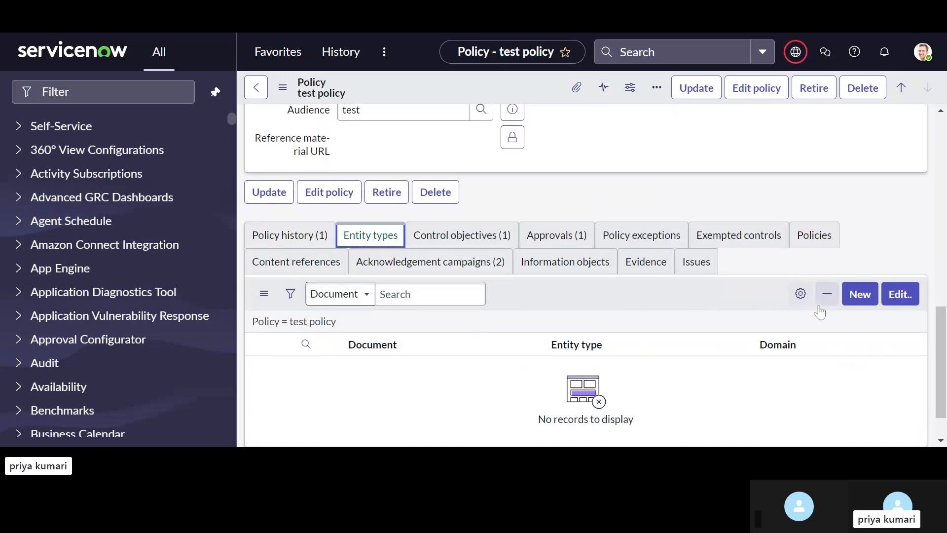
click(893, 294)
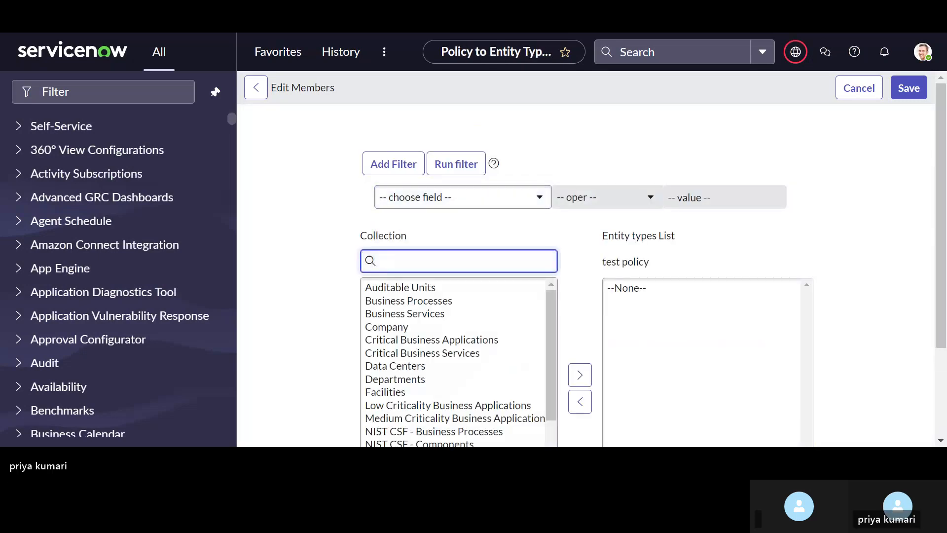
text(test)
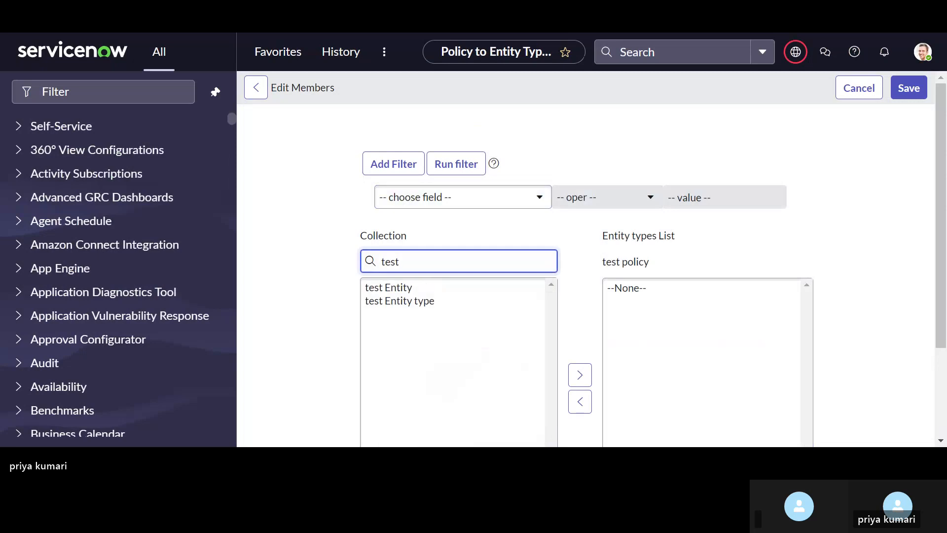
double_click(399, 300)
scroll(395, 306, down, 1)
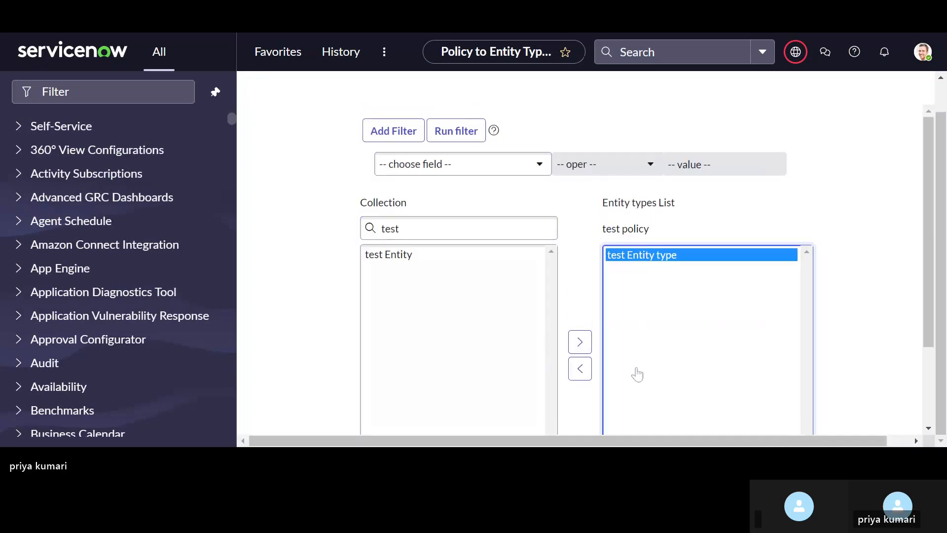
scroll(636, 374, down, 3)
click(618, 376)
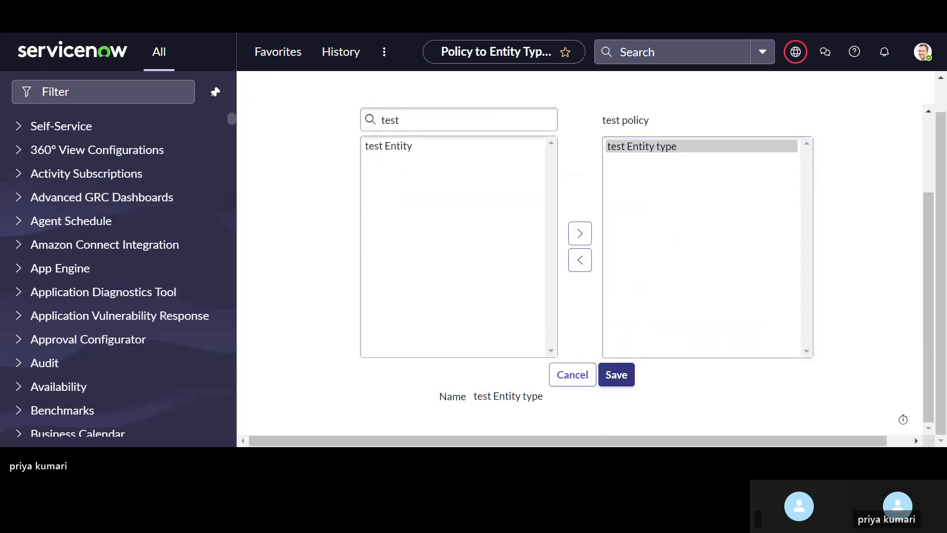
scroll(585, 259, down, 3)
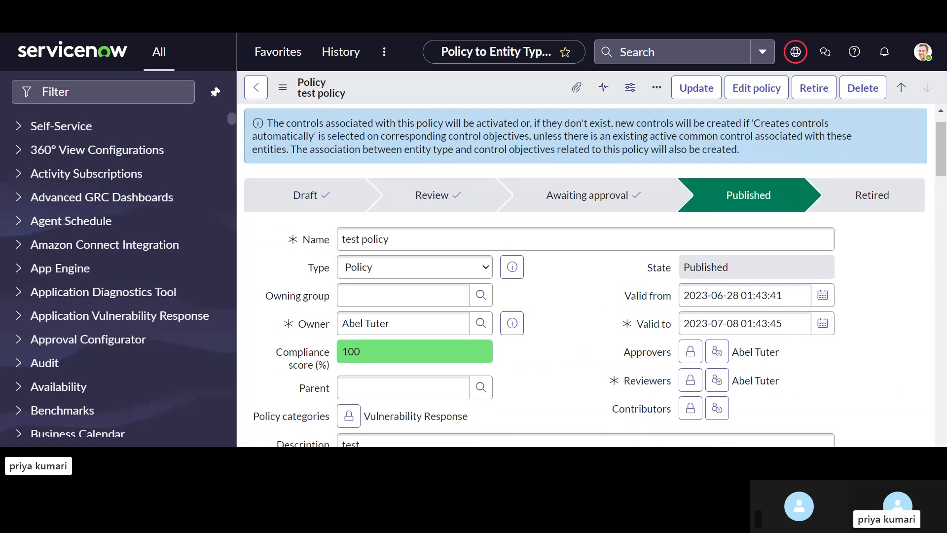
Review the test policy's related entity types, control objectives and acknowledgement campaigns.
scroll(586, 276, down, 10)
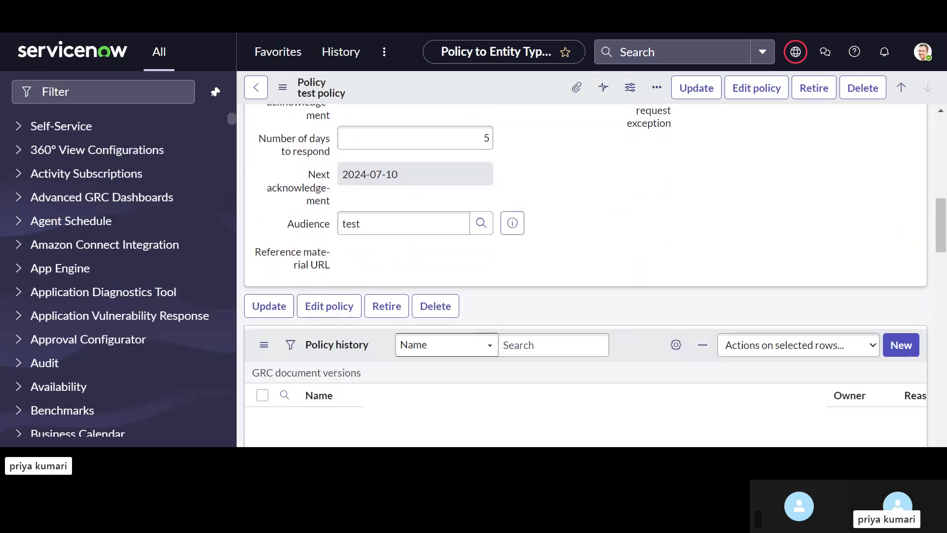
scroll(594, 368, down, 2)
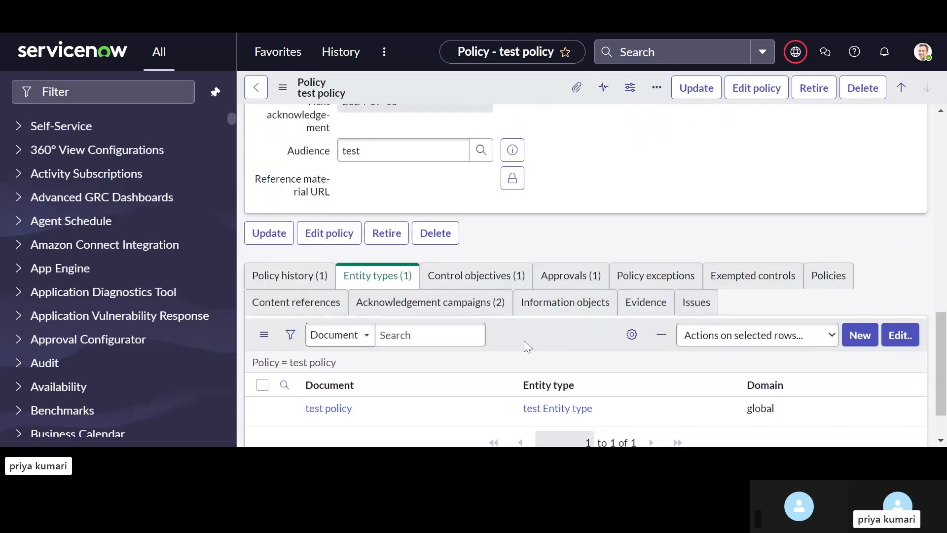
scroll(526, 346, down, 1)
scroll(527, 346, down, 1)
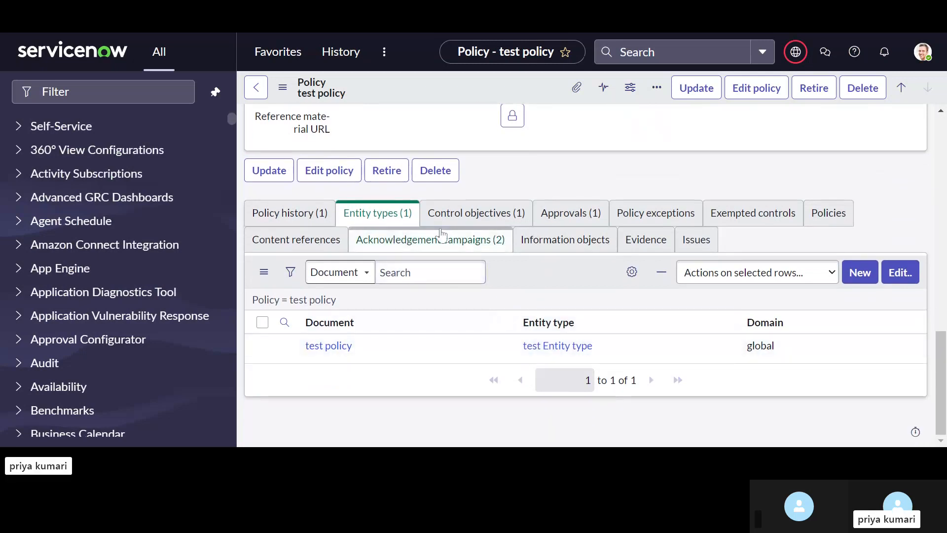
click(480, 228)
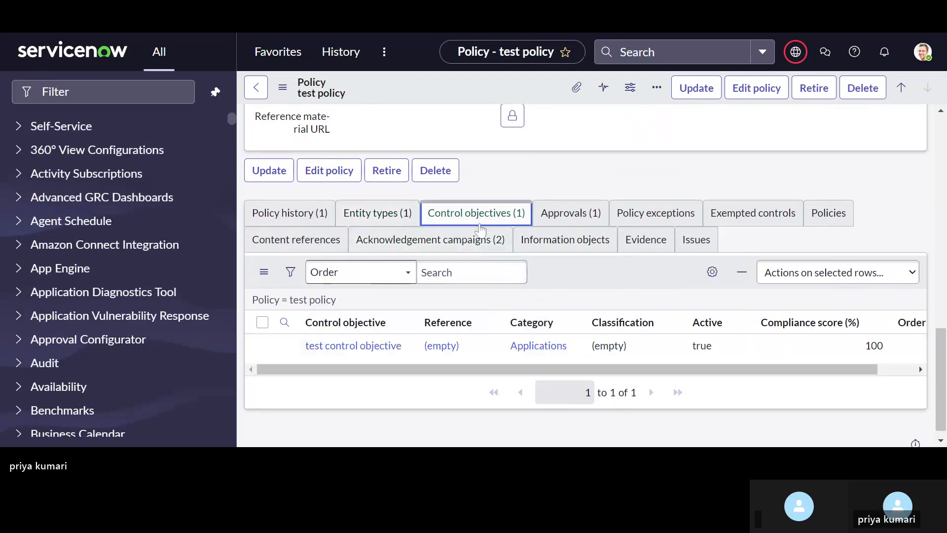
click(487, 241)
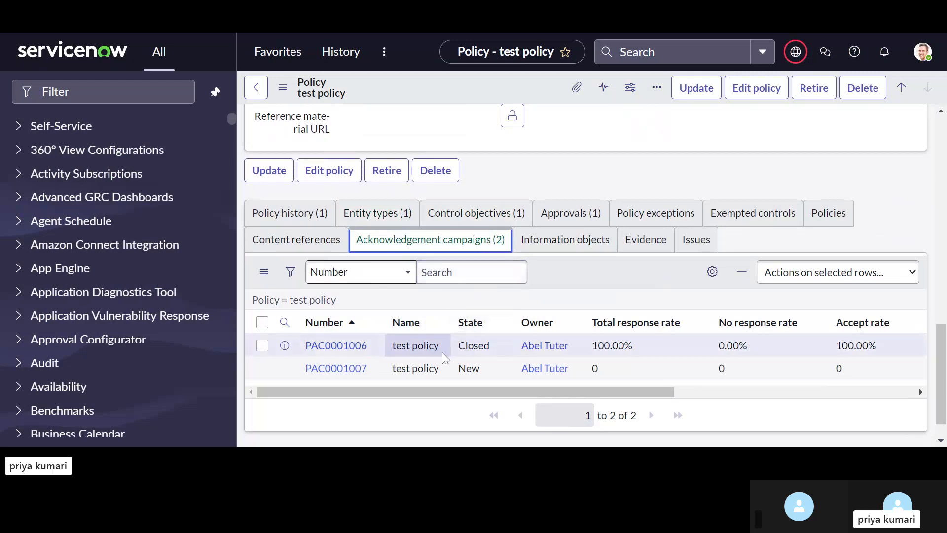
click(372, 223)
click(476, 217)
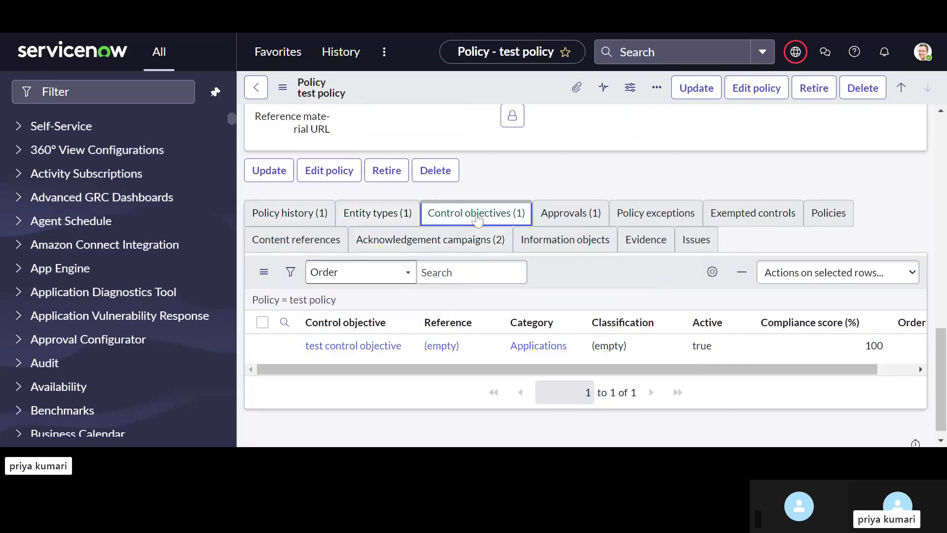
click(587, 223)
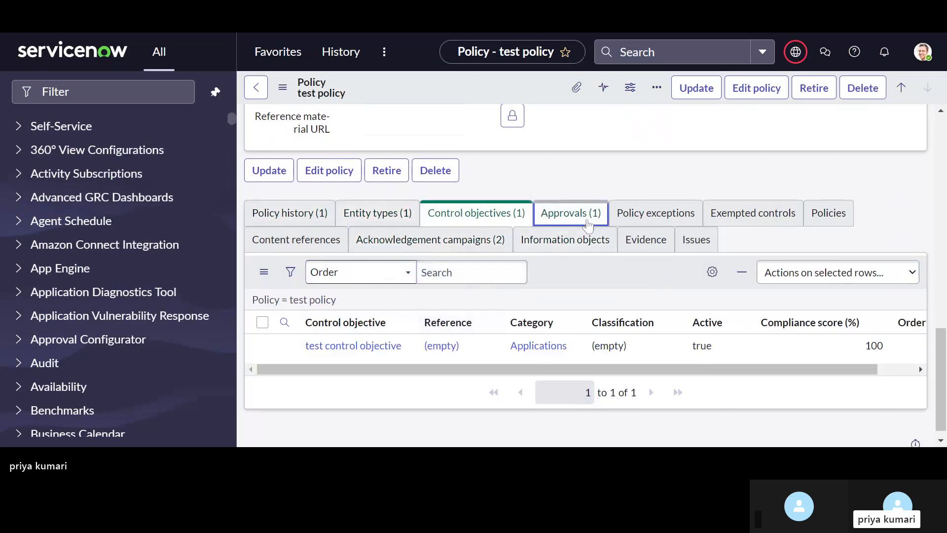
click(493, 214)
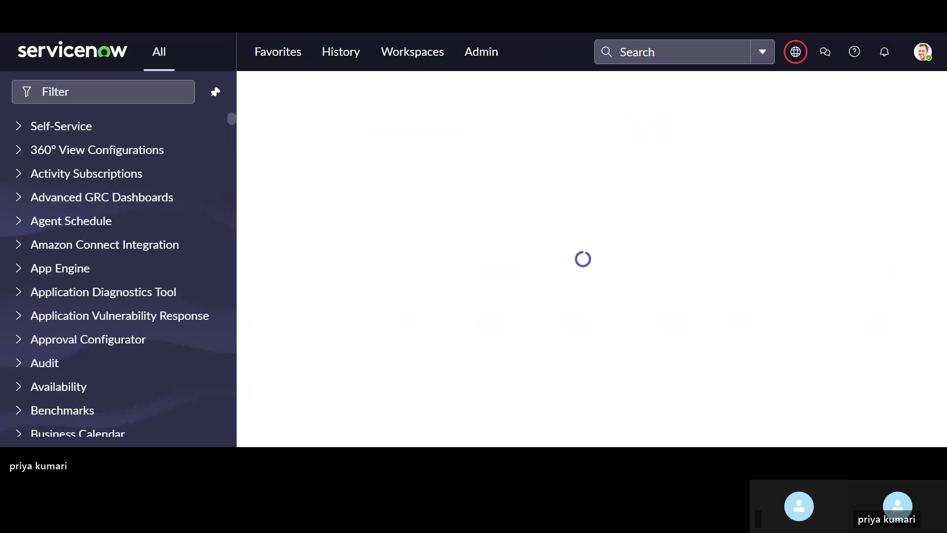
Reload the test policy and check its related entity types, control objectives, approvals, policy exceptions and exempted controls.
scroll(495, 272, down, 3)
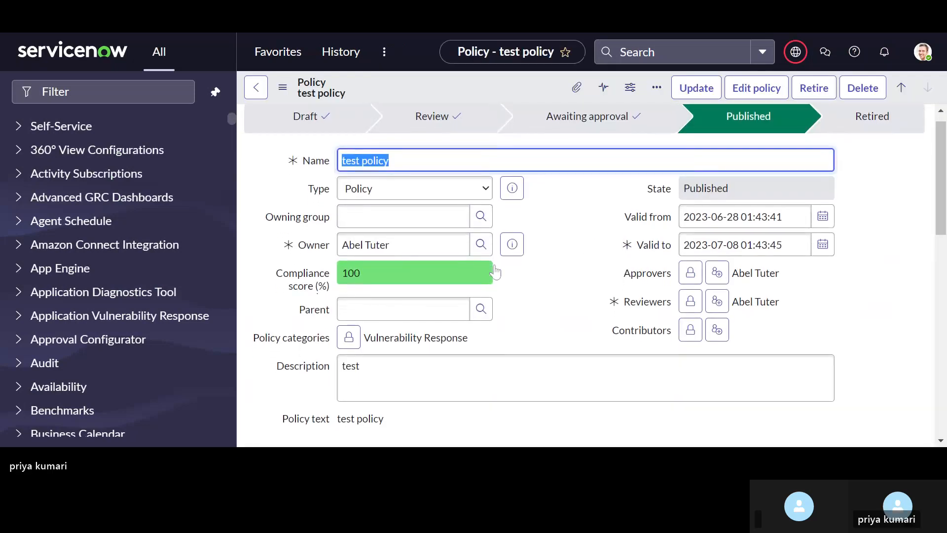
scroll(494, 272, down, 9)
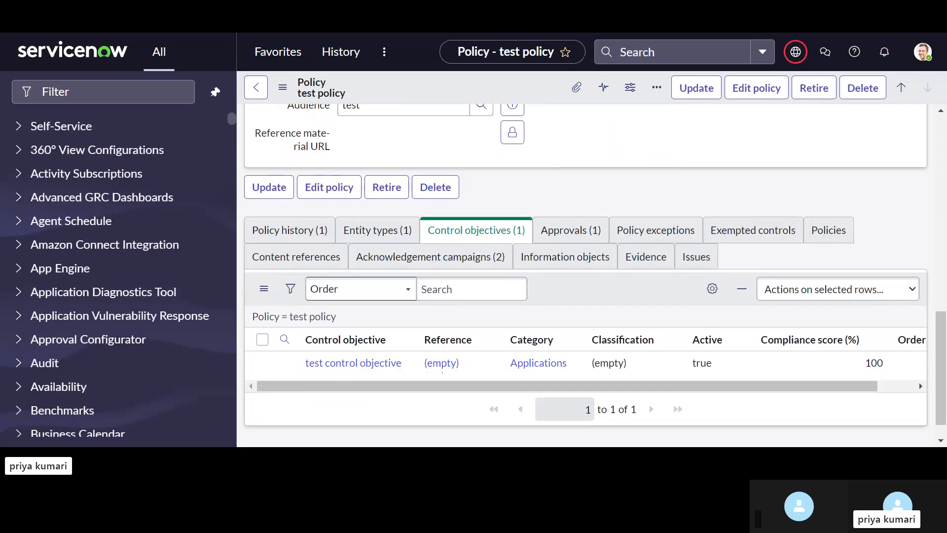
click(373, 236)
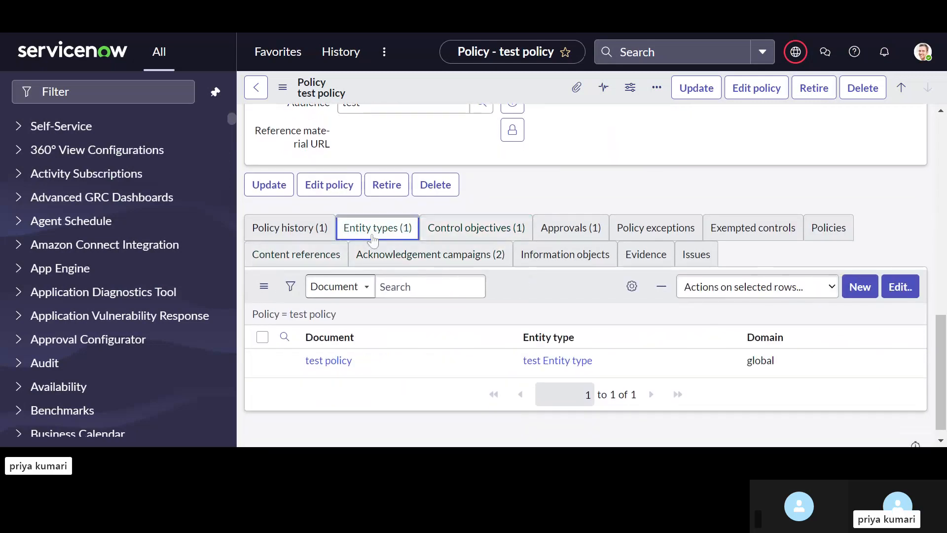
click(453, 236)
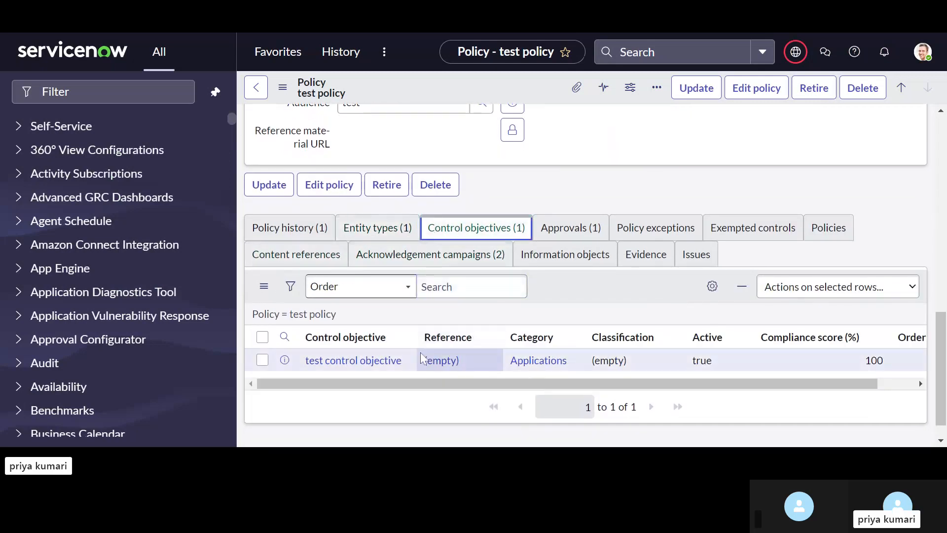
click(562, 228)
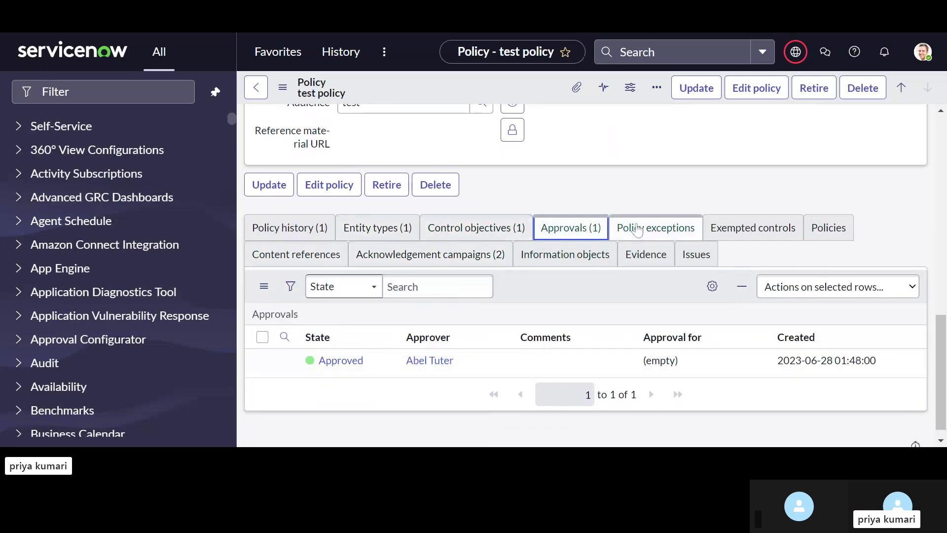
click(636, 241)
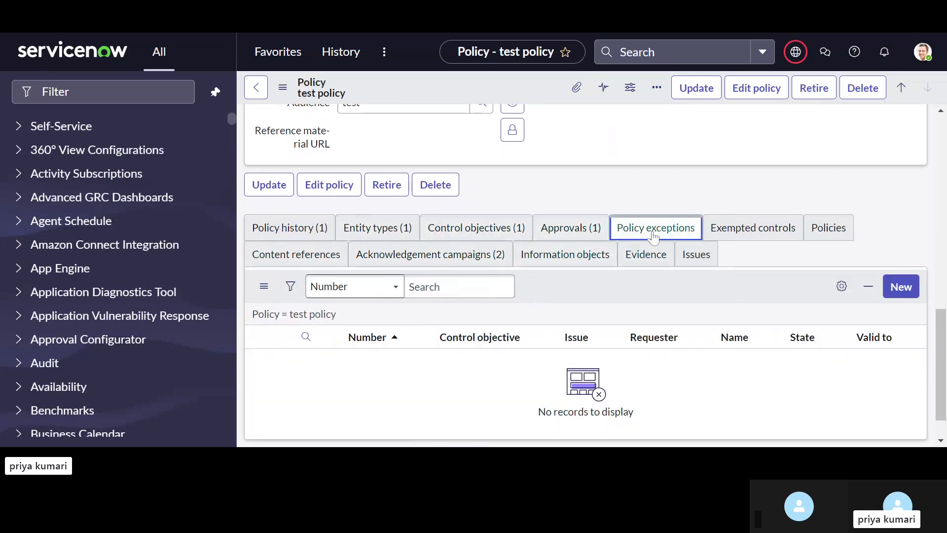
click(738, 239)
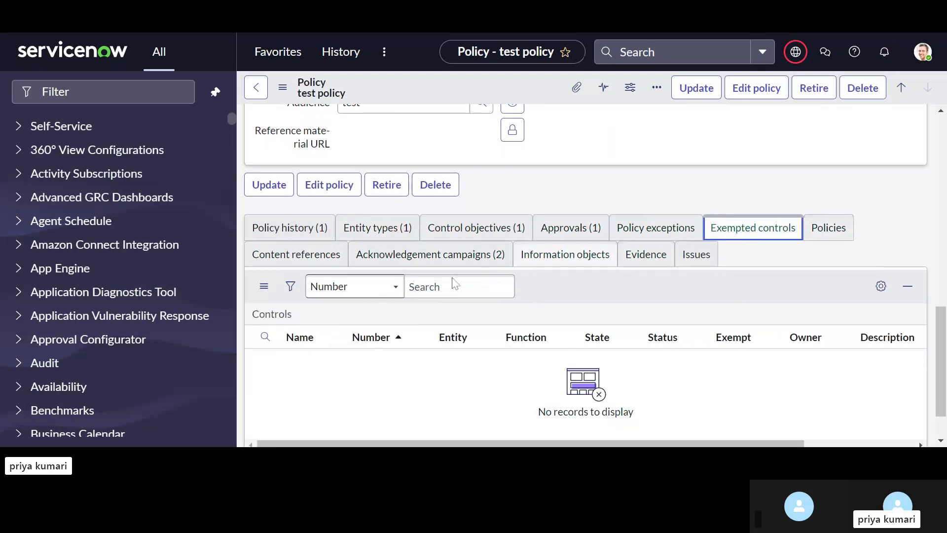
Open acknowledgement campaign PAC0001007 from the test policy and review its acknowledgement results.
click(396, 265)
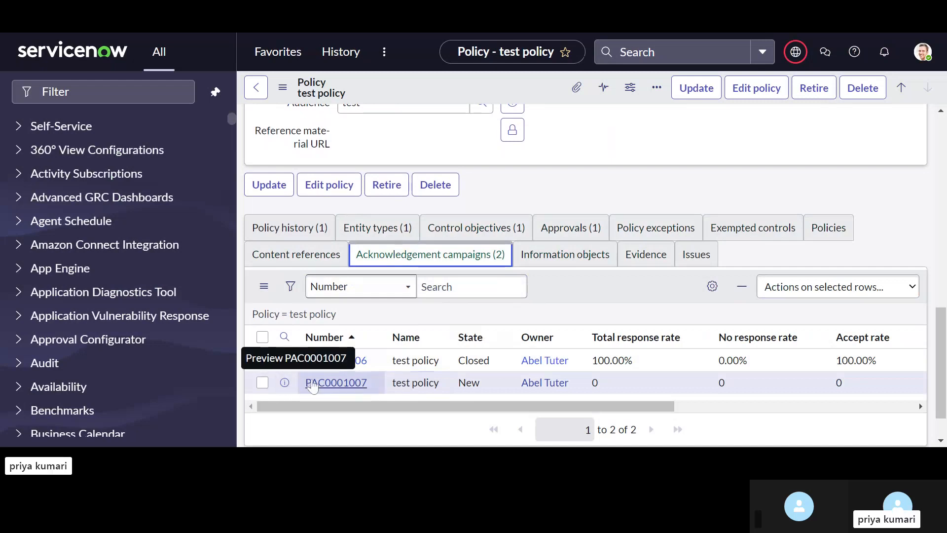
click(339, 384)
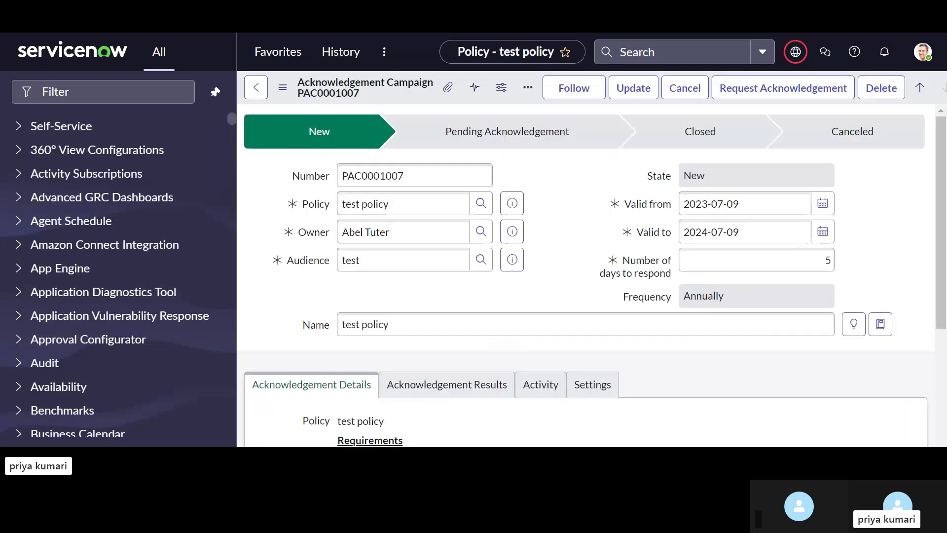
scroll(645, 252, down, 2)
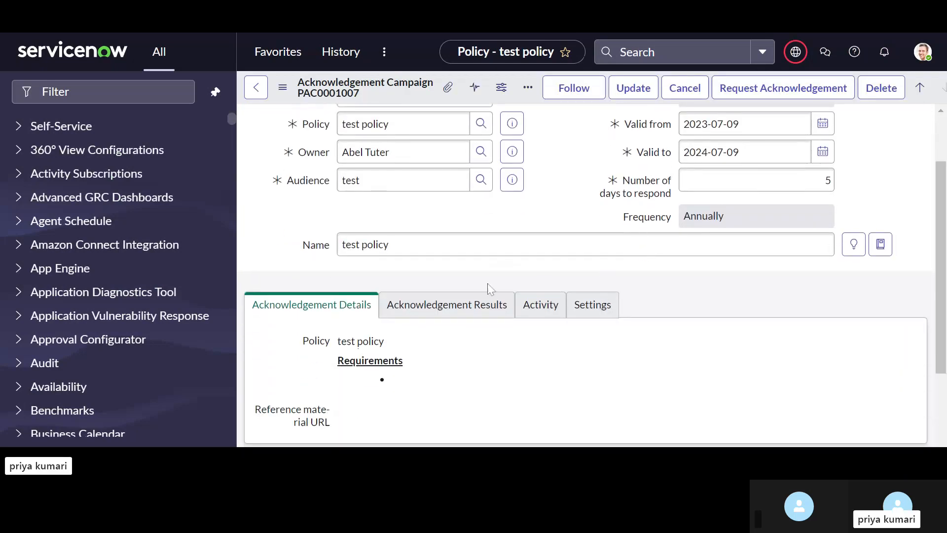
click(444, 352)
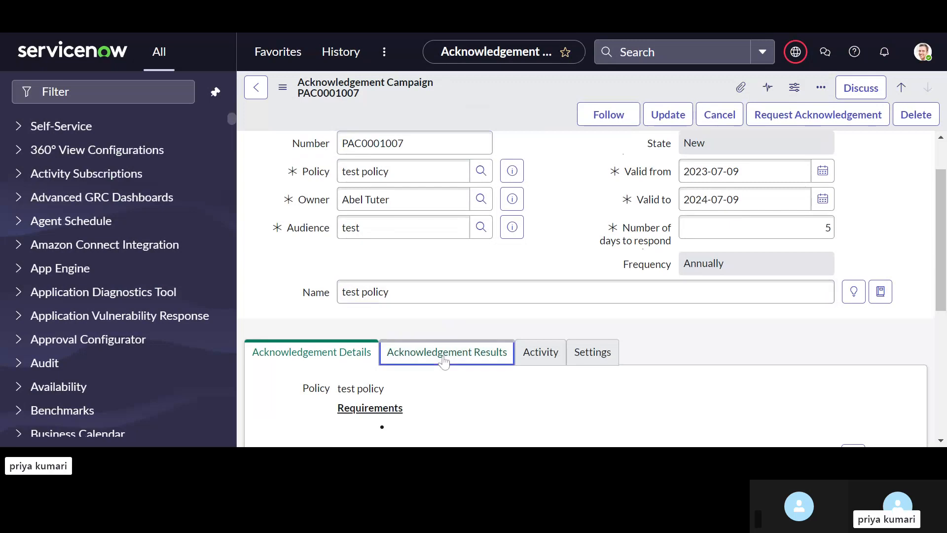
scroll(444, 362, down, 2)
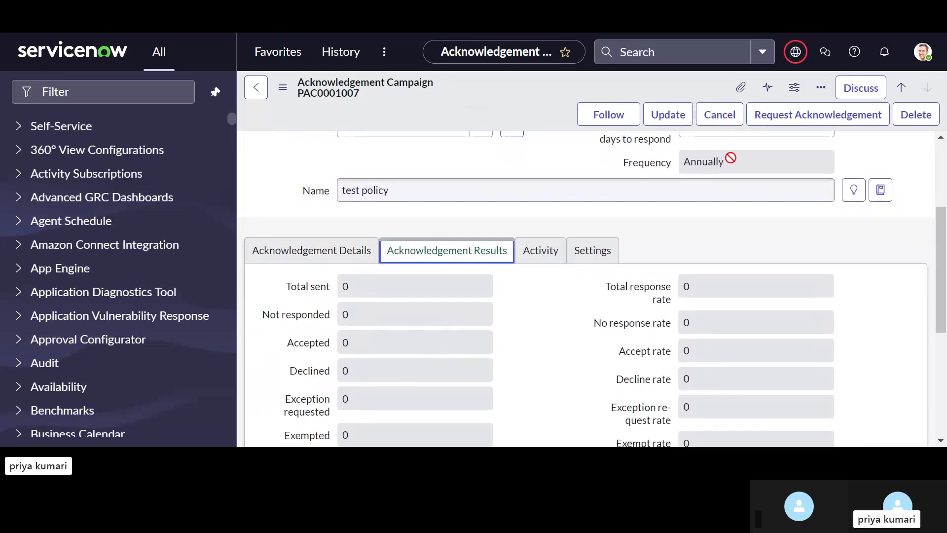
Request acknowledgement for campaign PAC0001007 and check its related acknowledgements.
click(807, 119)
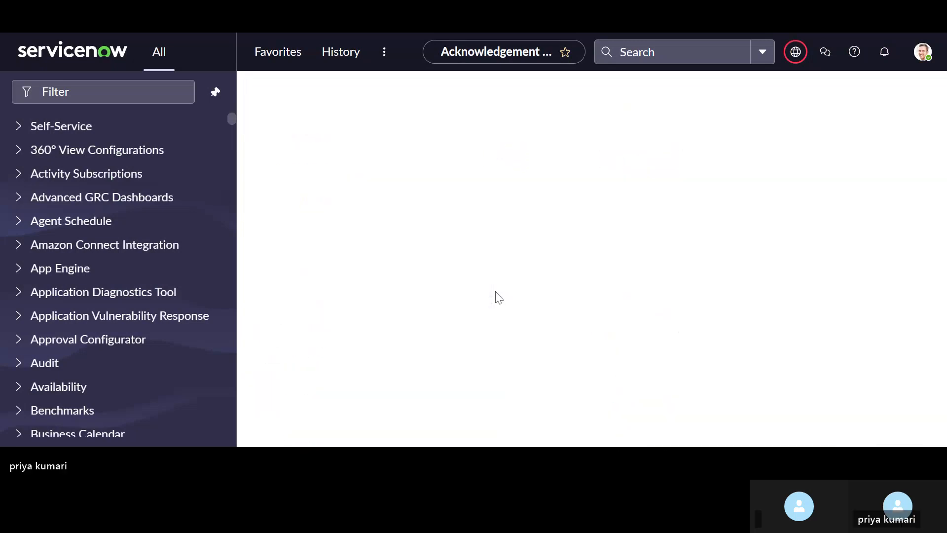
scroll(417, 344, down, 5)
scroll(417, 344, down, 1)
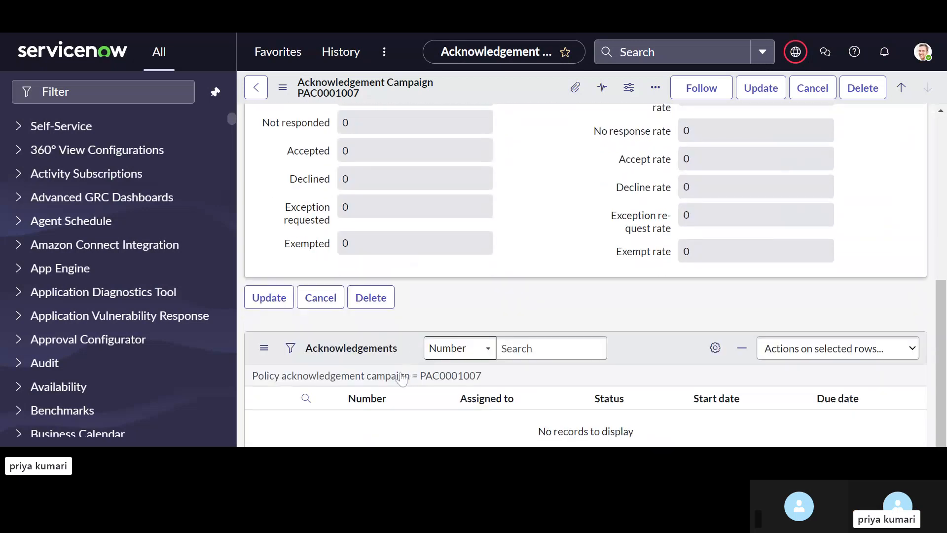
scroll(395, 385, up, 6)
scroll(388, 388, down, 7)
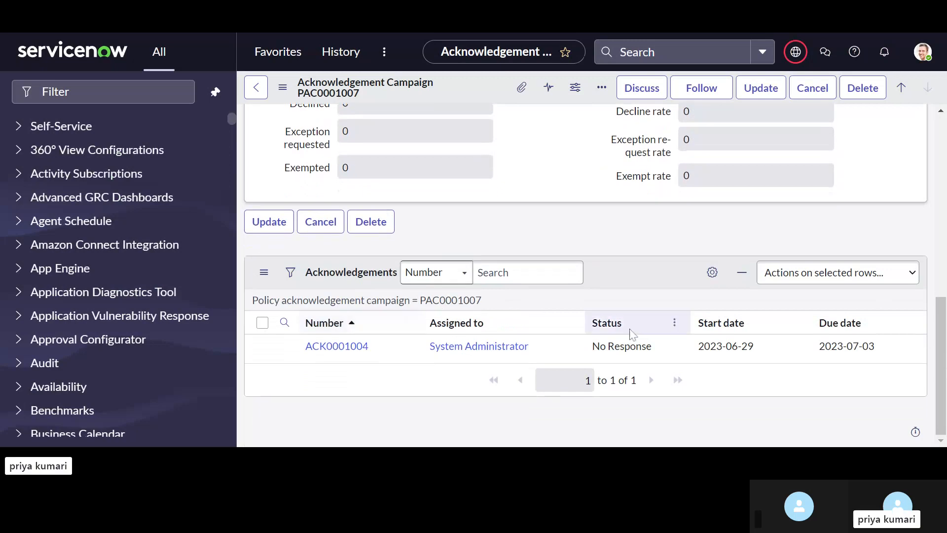
Open the campaign's related acknowledgement and accept the policy, confirming the acceptance.
click(667, 355)
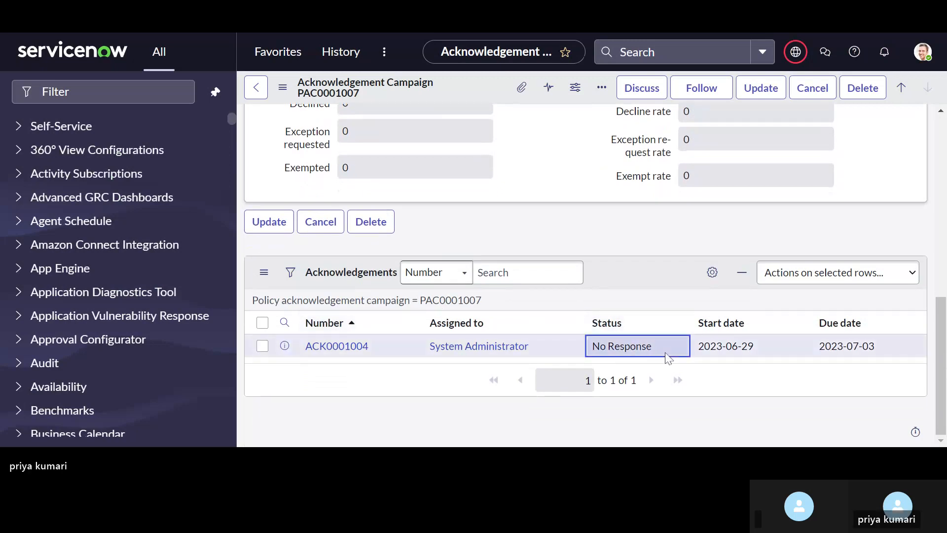
click(355, 348)
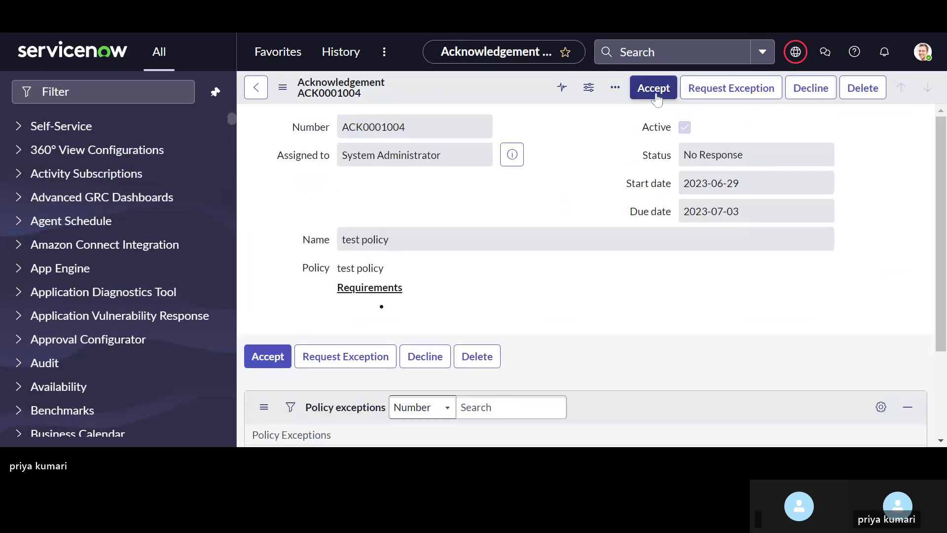
click(654, 89)
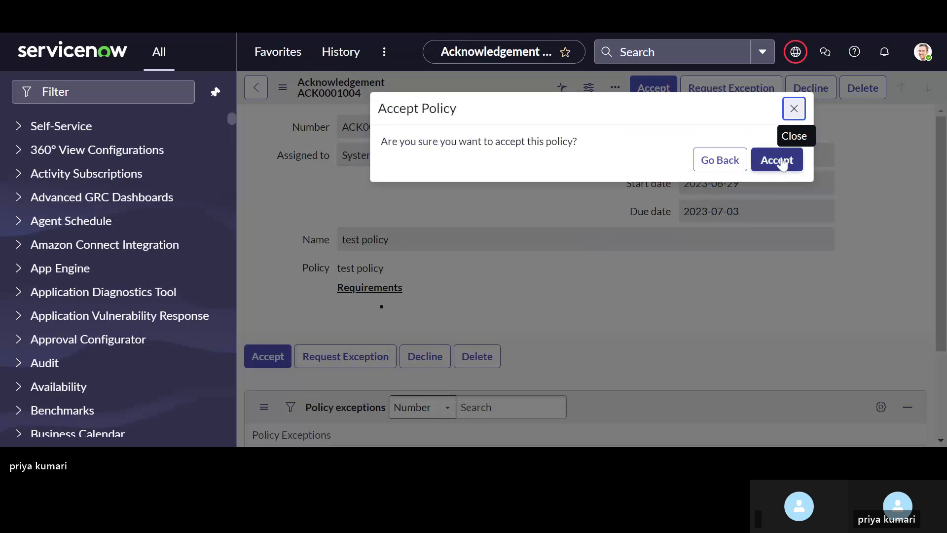
click(785, 161)
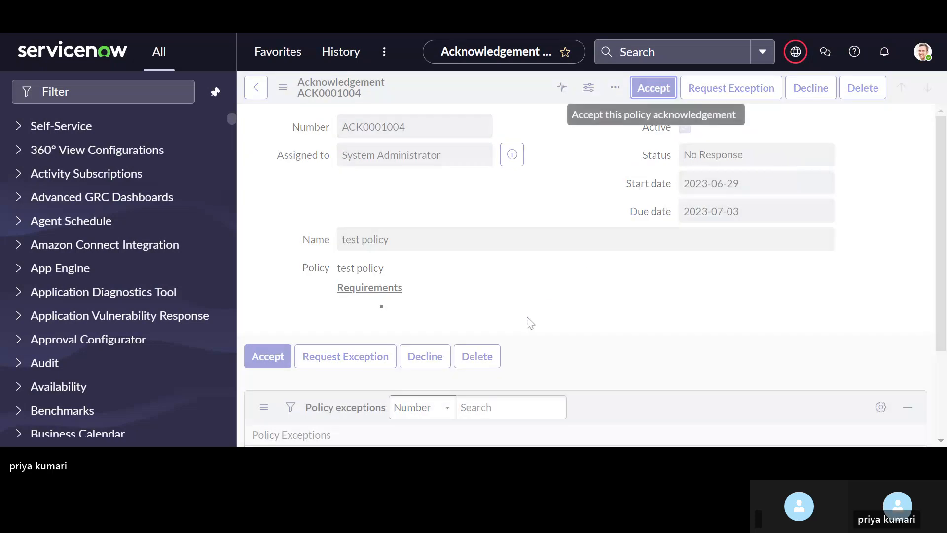
scroll(528, 321, down, 3)
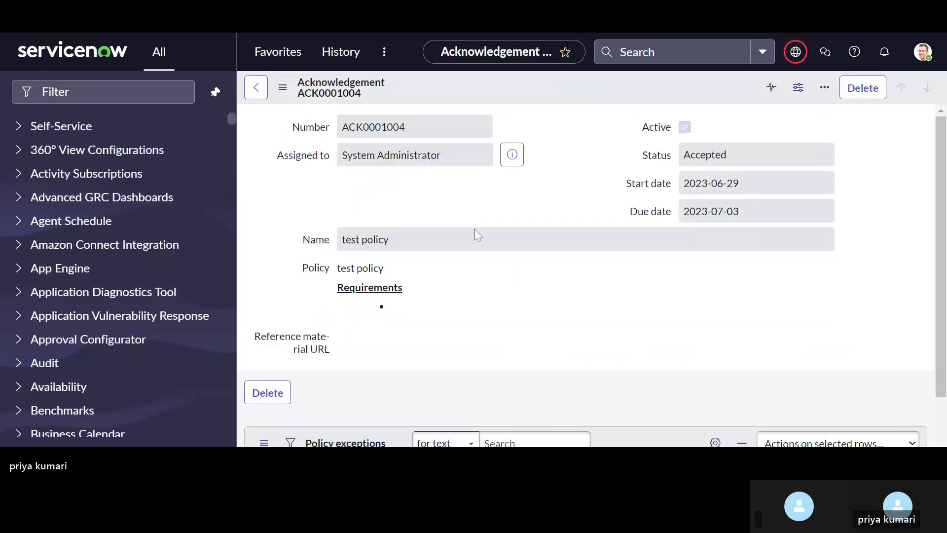
Return to acknowledgement campaign PAC0001007 and close it.
click(256, 88)
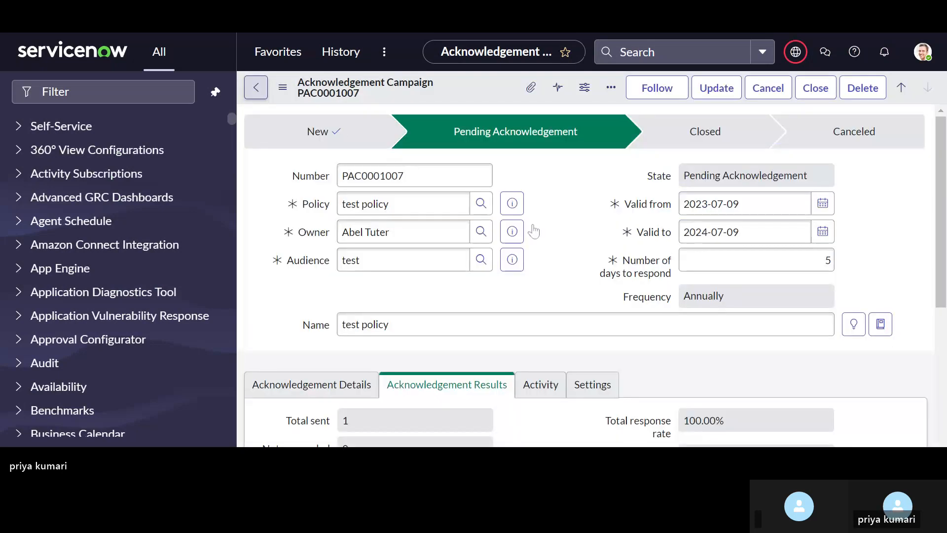
scroll(535, 232, down, 3)
click(815, 88)
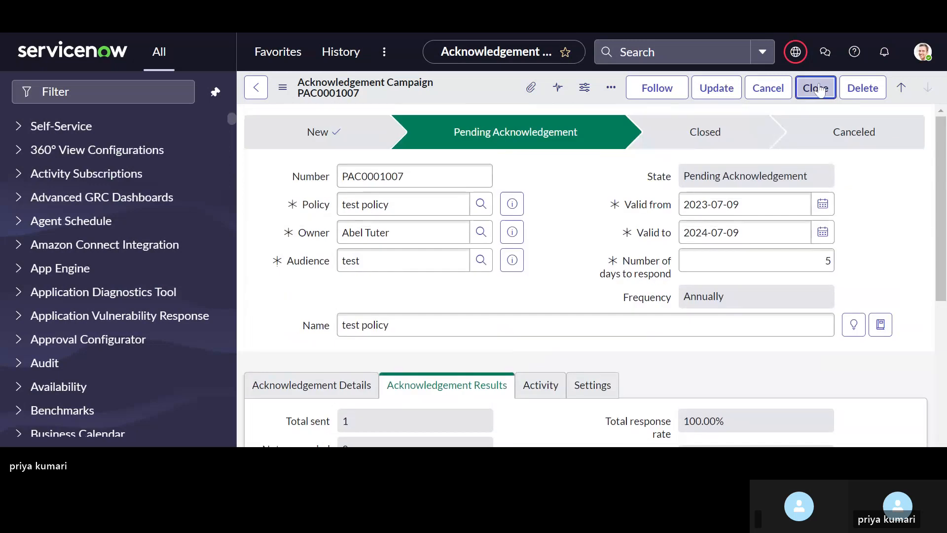
Review the closed campaign's acknowledgement results, and return to the test policy to check its list of acknowledgement campaigns.
scroll(587, 247, down, 6)
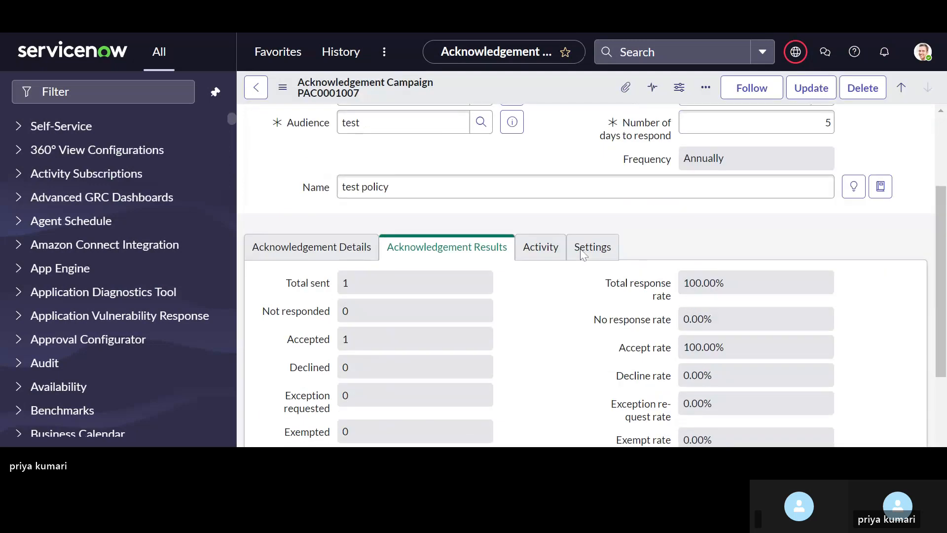
scroll(582, 254, down, 4)
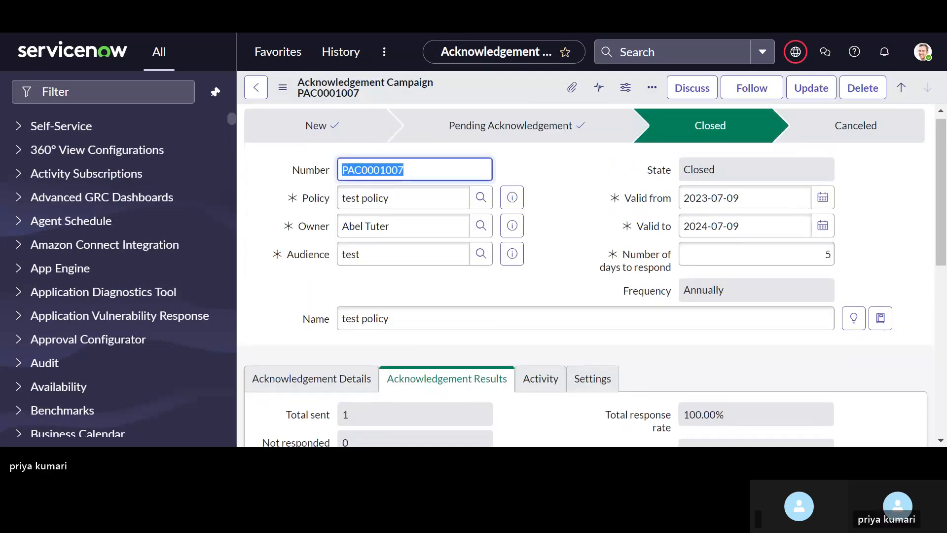
scroll(585, 266, down, 1)
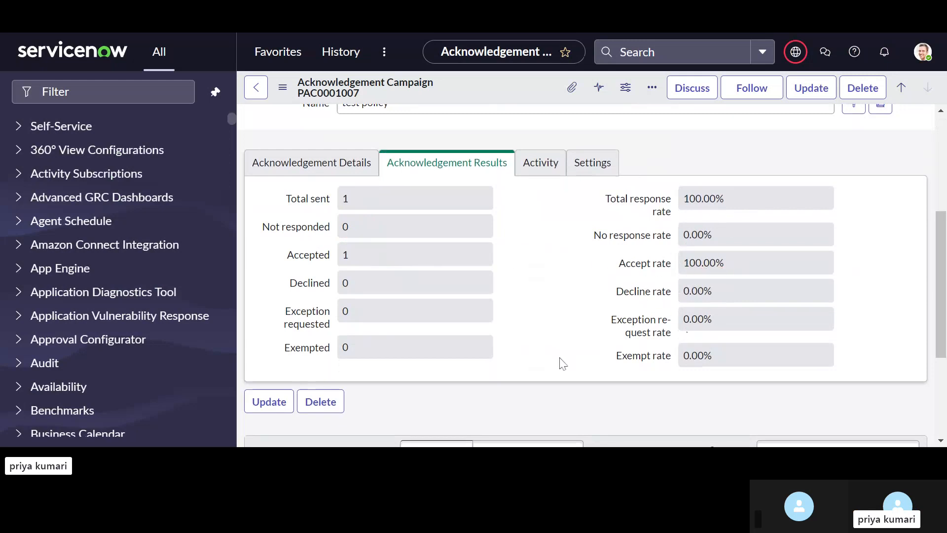
click(255, 89)
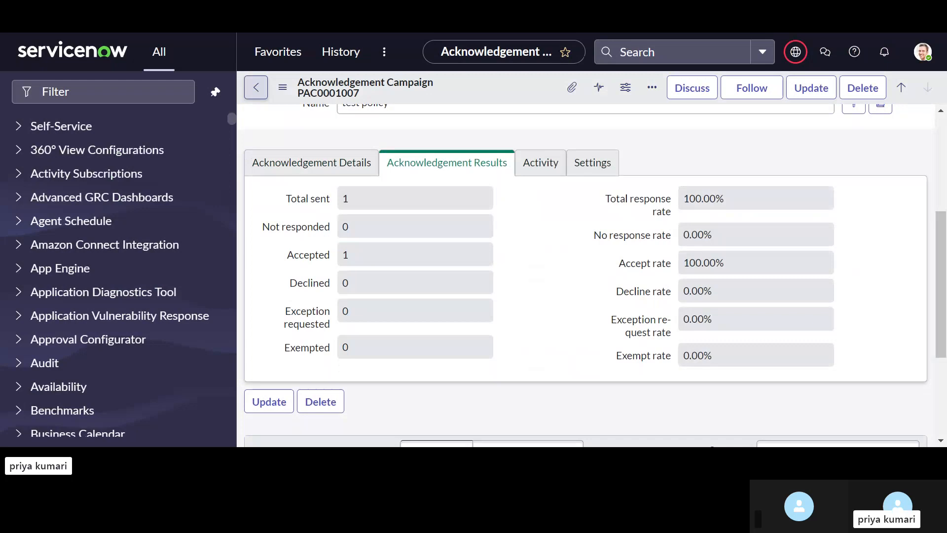
scroll(533, 242, down, 10)
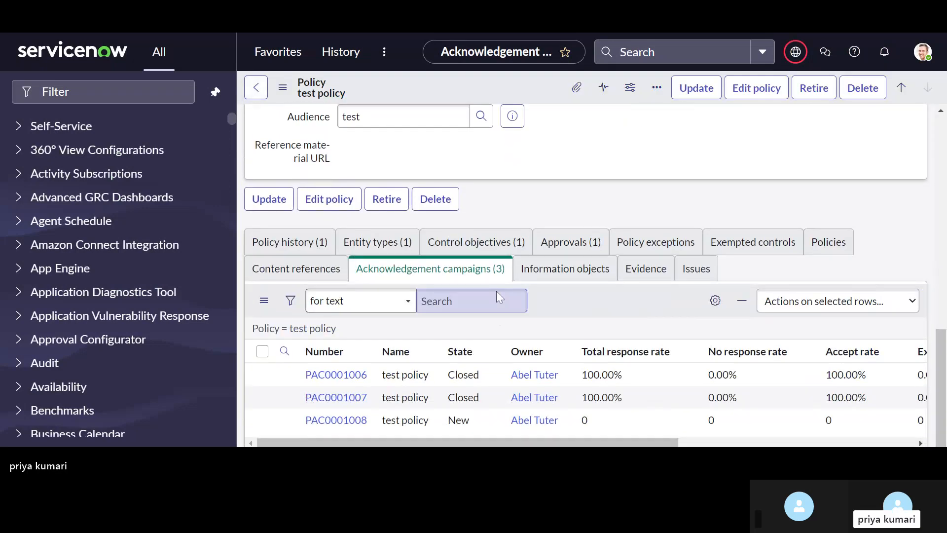
Open acknowledgement campaign PAC0001008 from the test policy, request acknowledgement, and check its related acknowledgements.
scroll(430, 291, down, 2)
scroll(429, 293, down, 8)
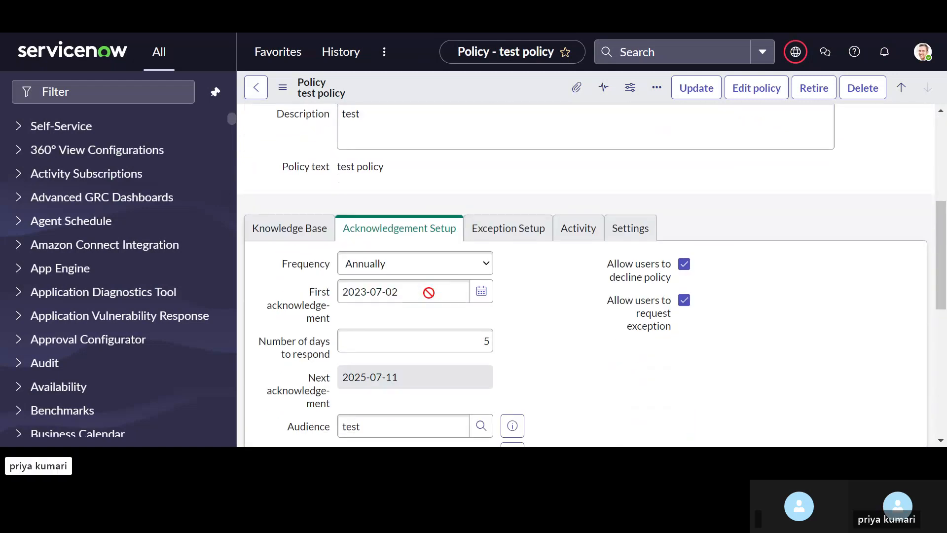
scroll(474, 286, down, 2)
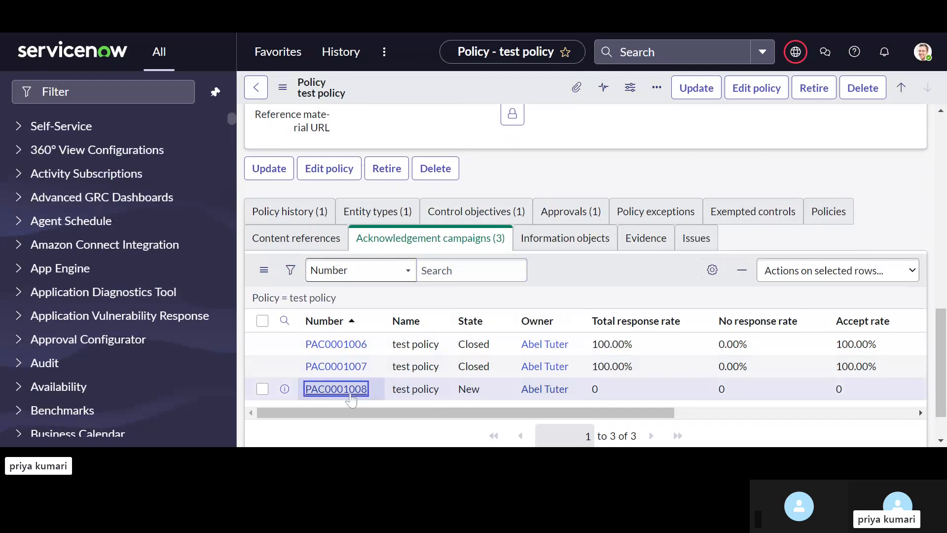
click(336, 389)
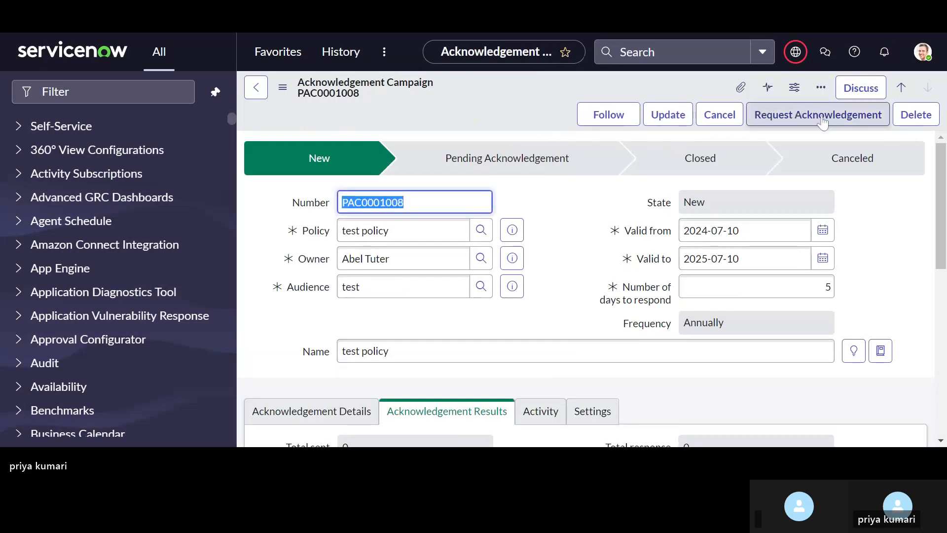
click(822, 118)
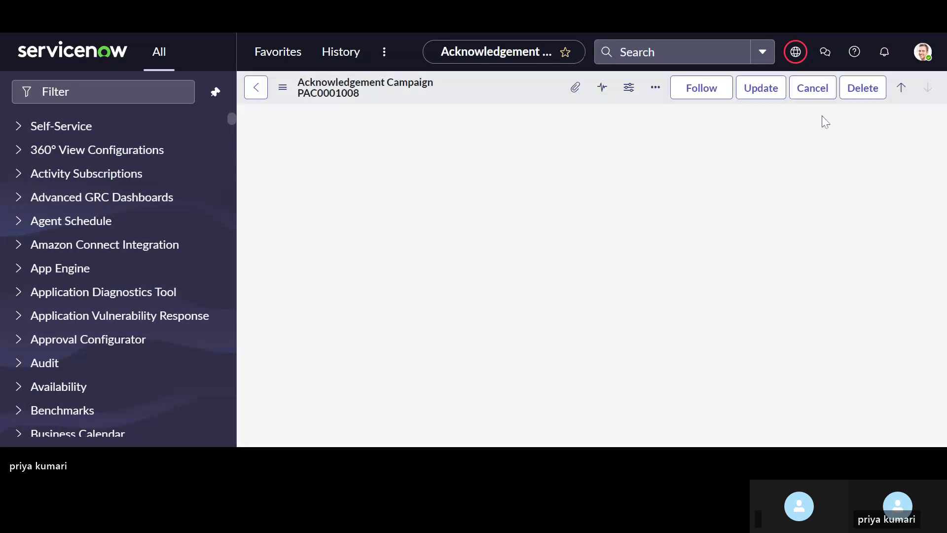
scroll(522, 281, down, 6)
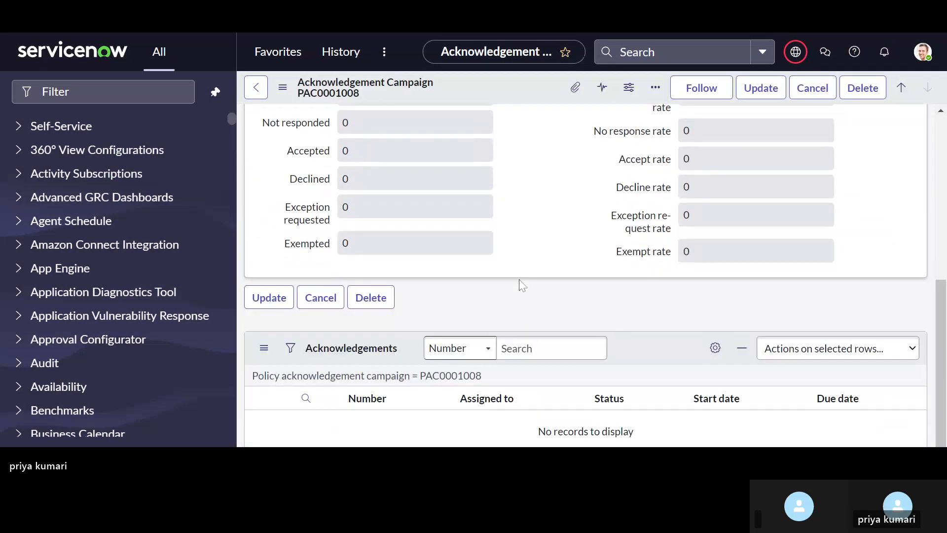
scroll(422, 398, down, 8)
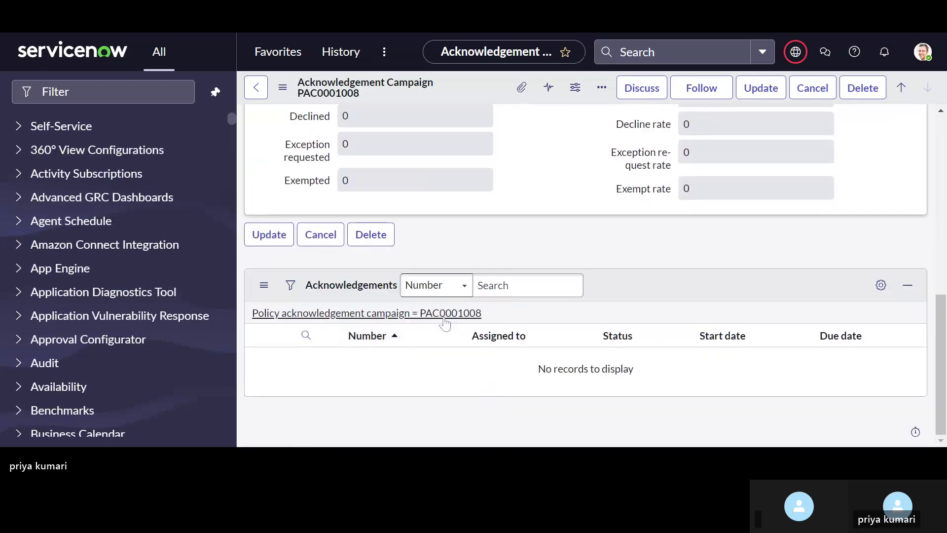
Open the campaign's related acknowledgement ACK0001005 and request an exception to the policy.
click(446, 320)
click(337, 359)
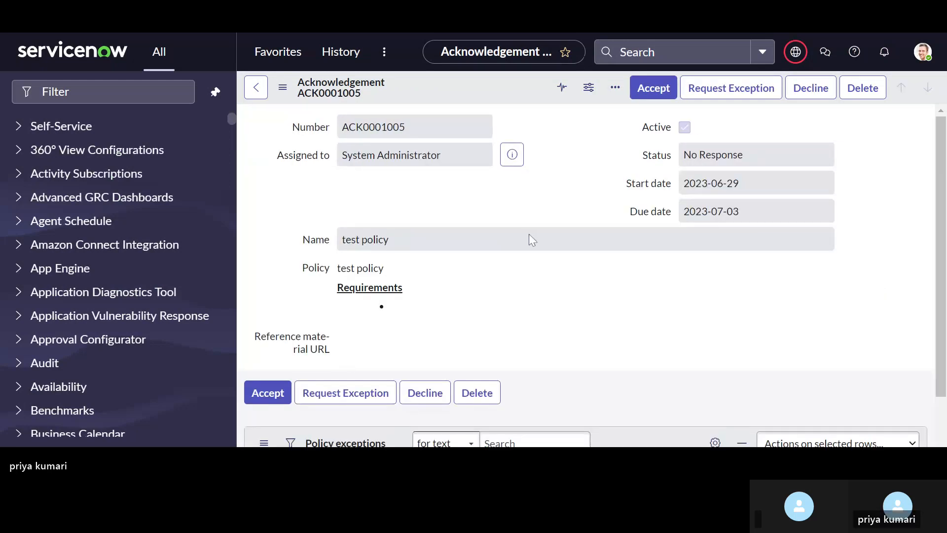
click(756, 89)
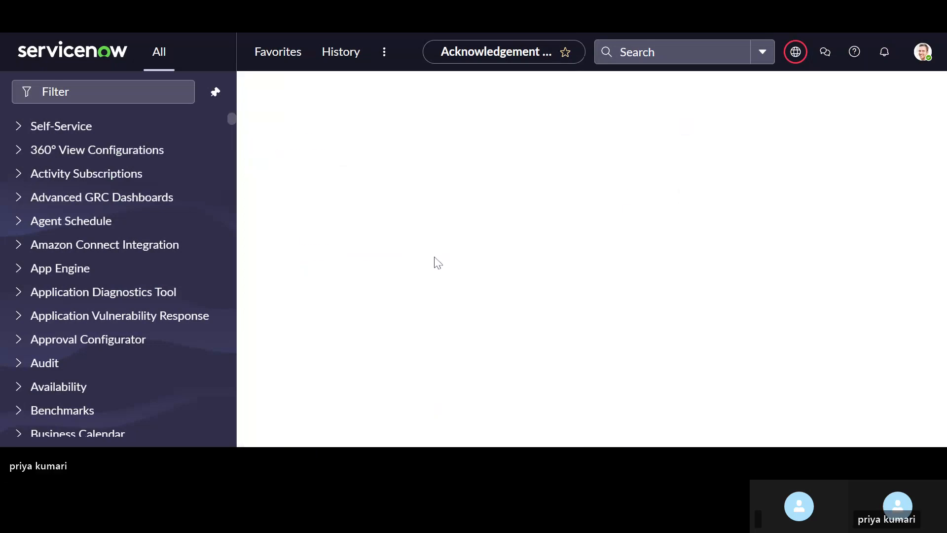
Set the policy exception's reason to Fix Unavailable and its justification to "test", and try to submit it.
scroll(435, 257, down, 4)
scroll(435, 259, down, 1)
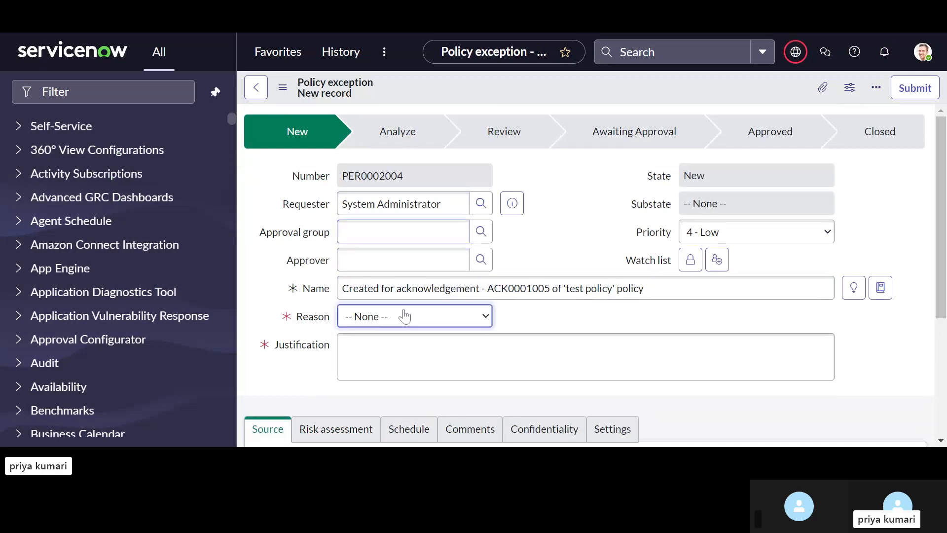
click(404, 315)
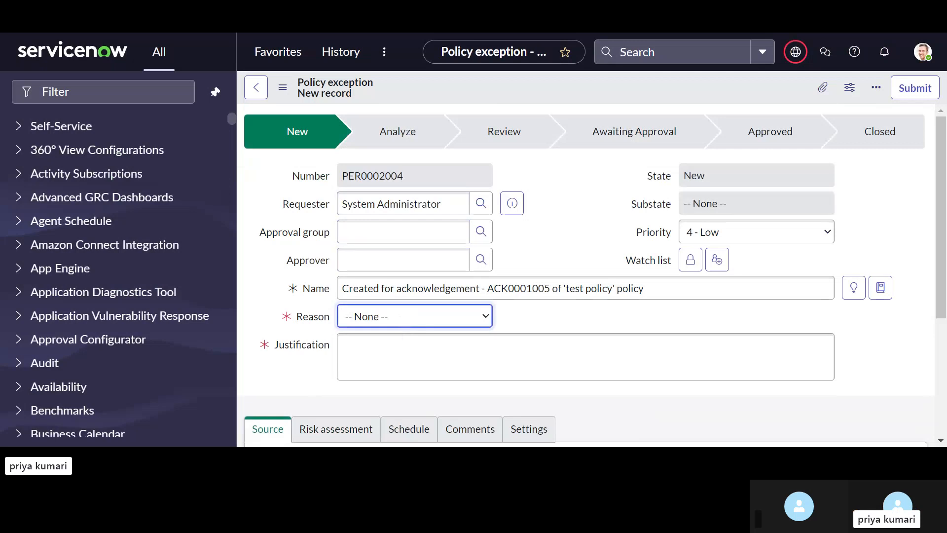
click(389, 361)
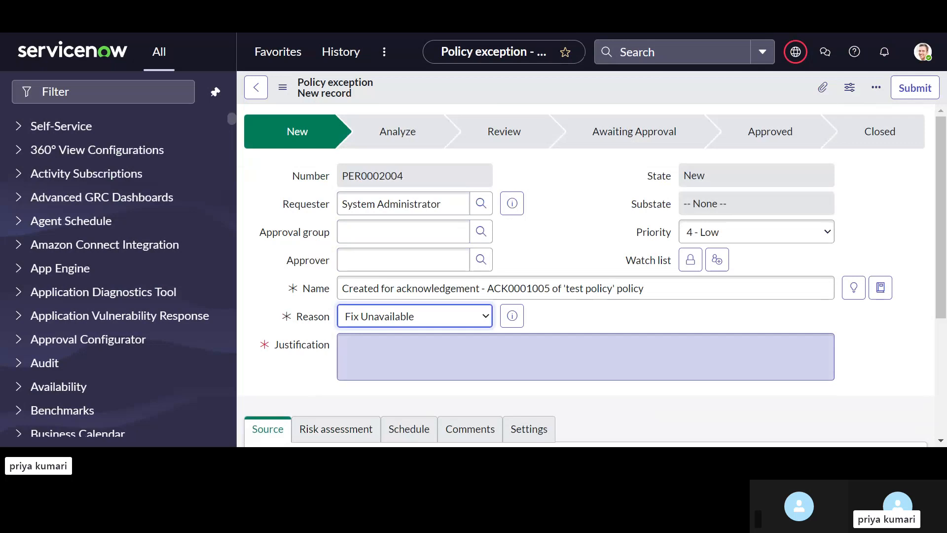
scroll(404, 343, down, 1)
click(405, 340)
text(test)
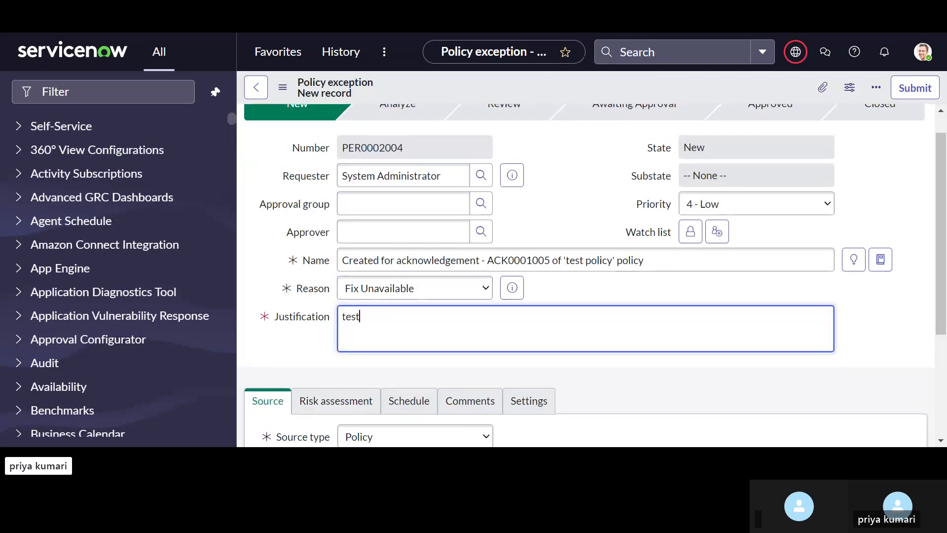
click(915, 88)
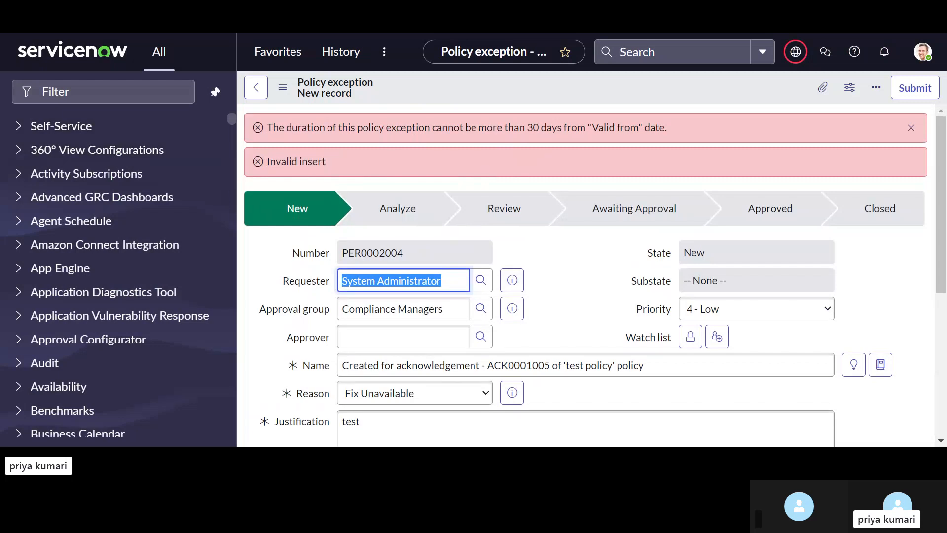
Set the Valid to date in the policy exception's schedule to 2025-07-01, keeping the time 23:59:59.
scroll(567, 154, down, 3)
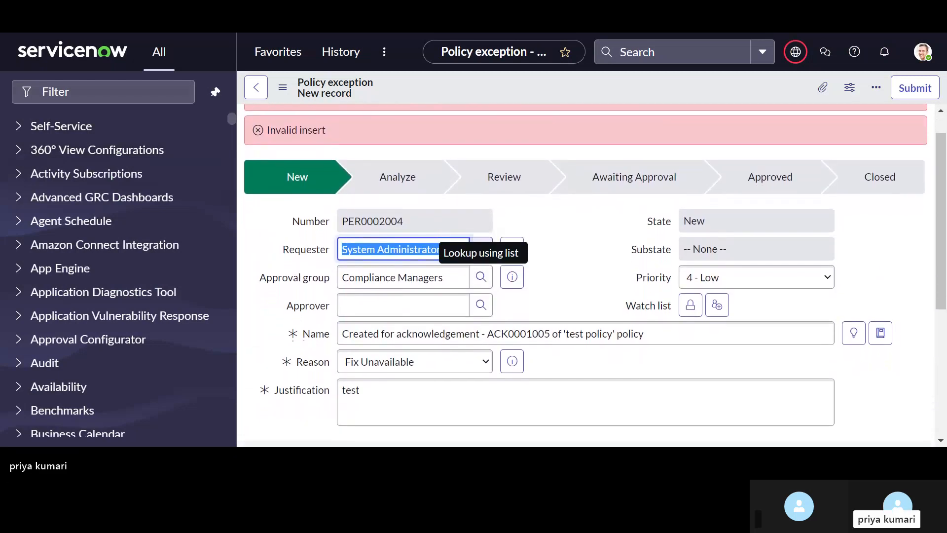
scroll(387, 296, down, 5)
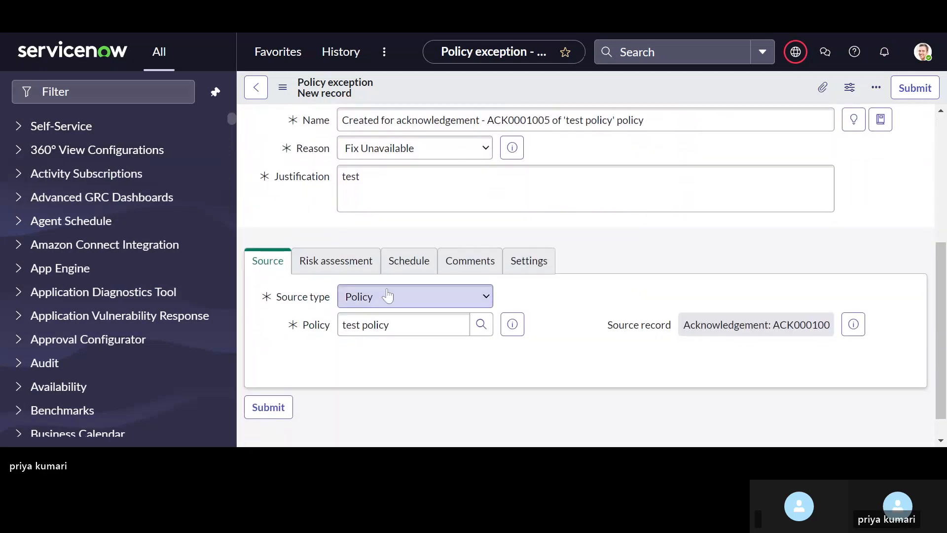
click(341, 266)
click(409, 262)
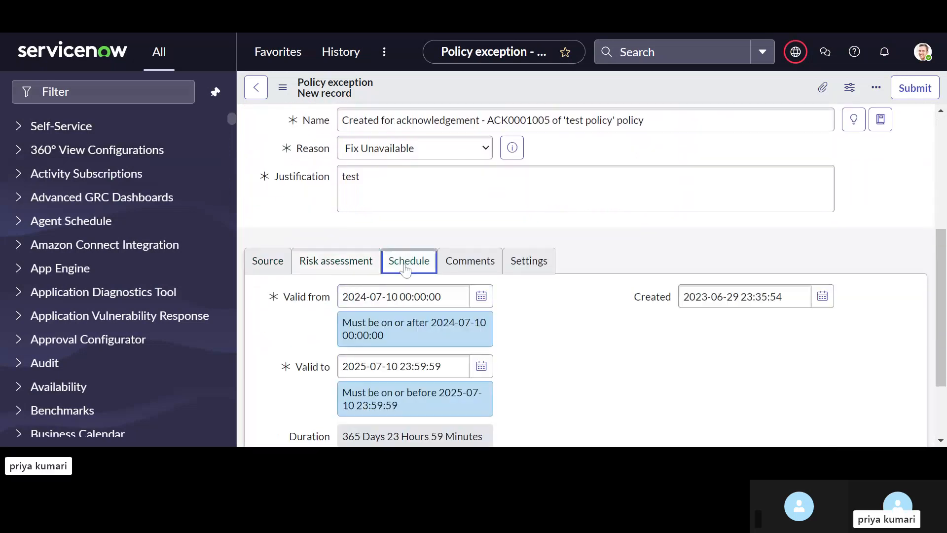
scroll(474, 277, down, 1)
scroll(481, 279, down, 1)
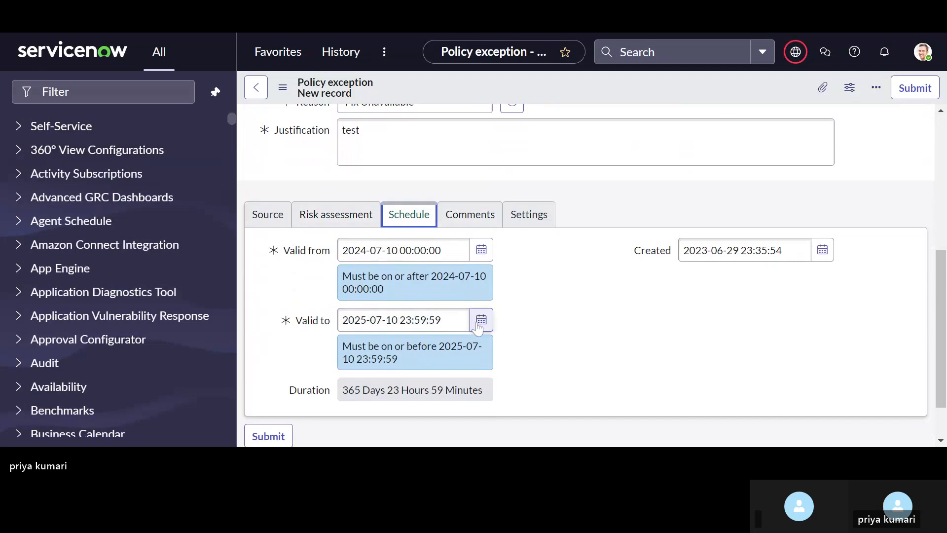
click(481, 319)
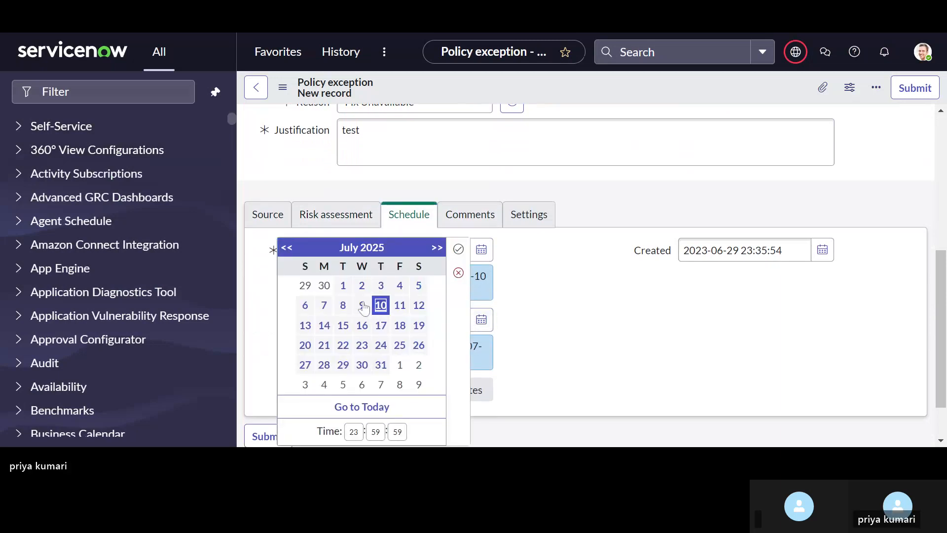
click(287, 248)
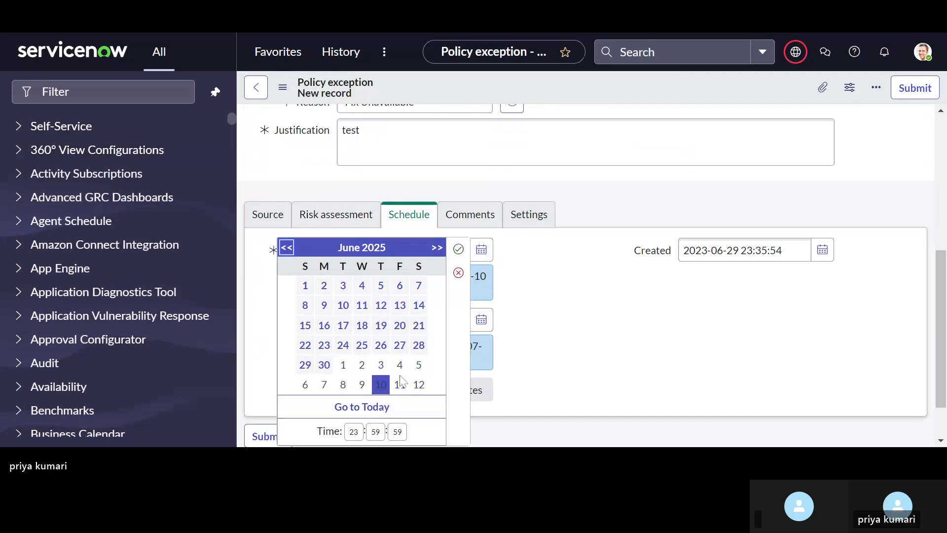
click(435, 249)
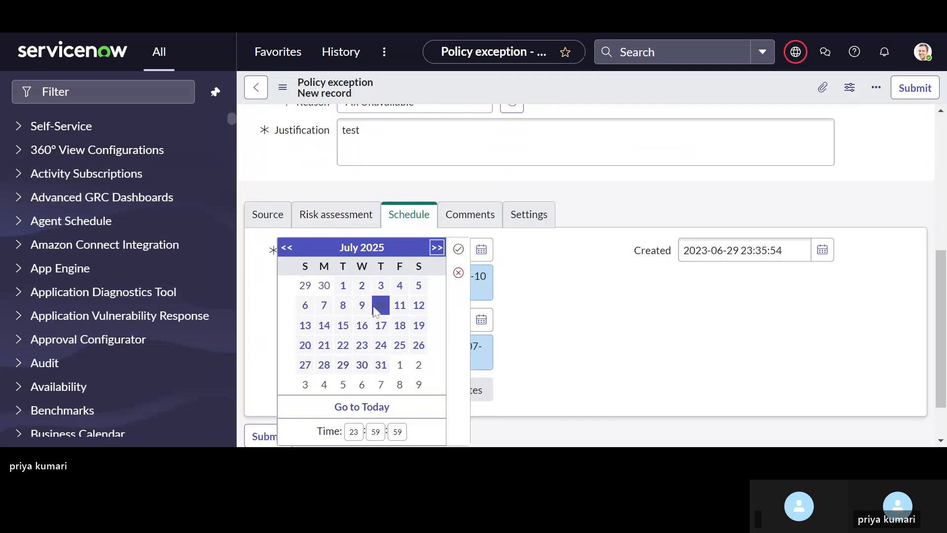
click(343, 287)
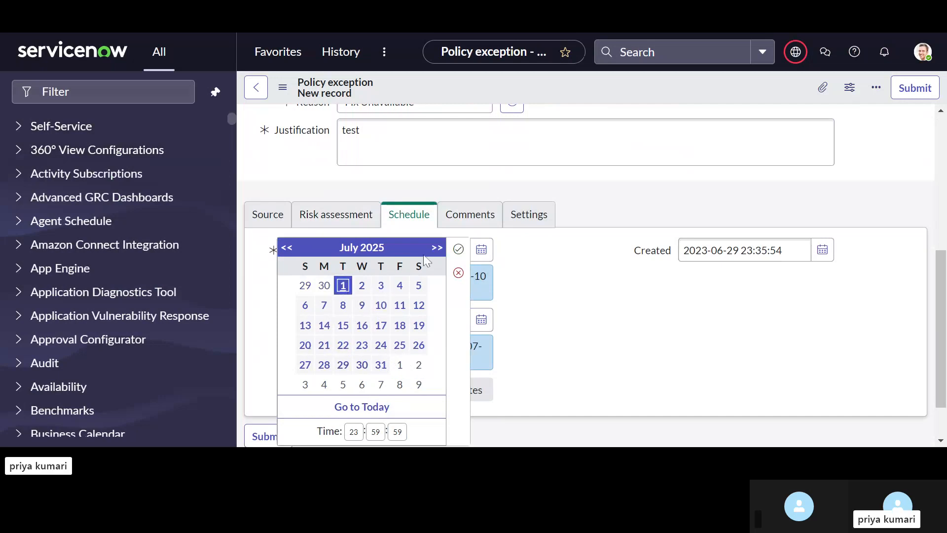
click(458, 249)
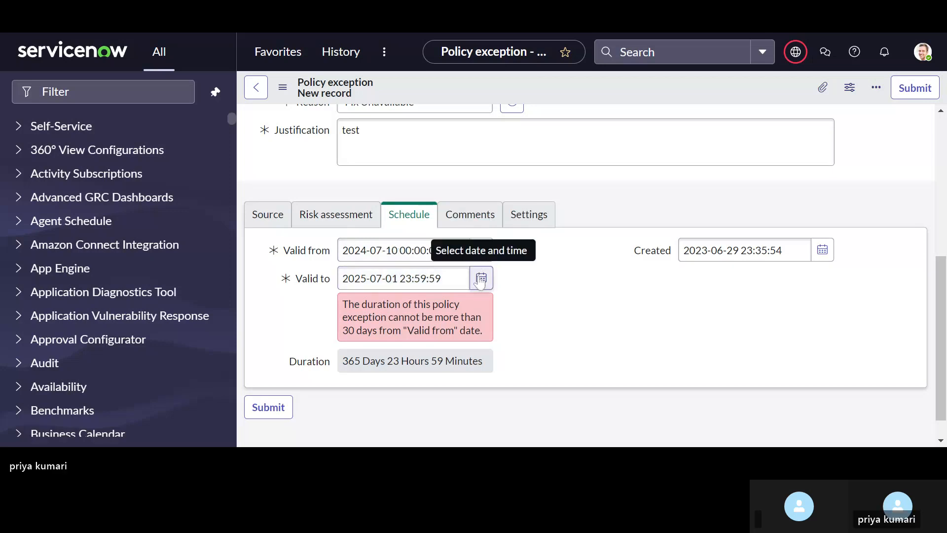
Reconfirm the Valid from date as 2024-07-10 and try to save the policy exception.
click(482, 250)
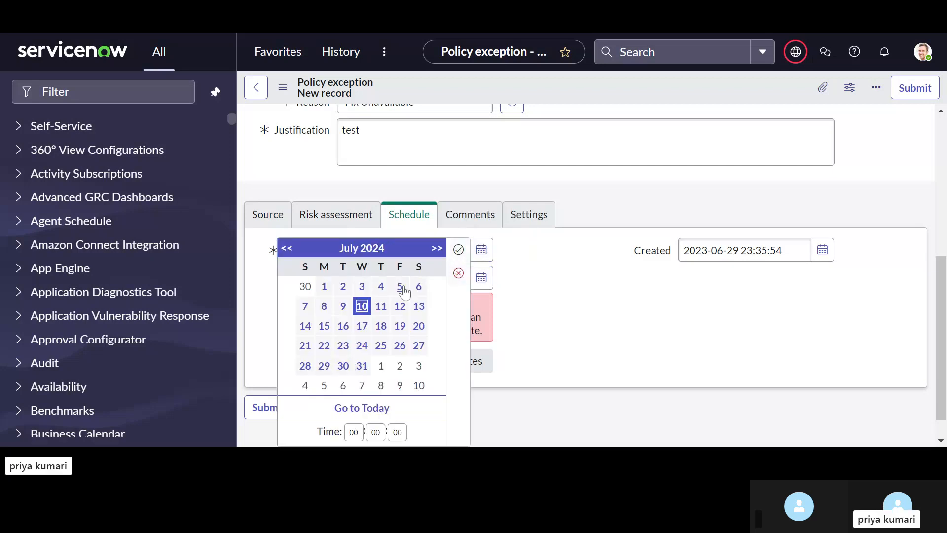
click(458, 249)
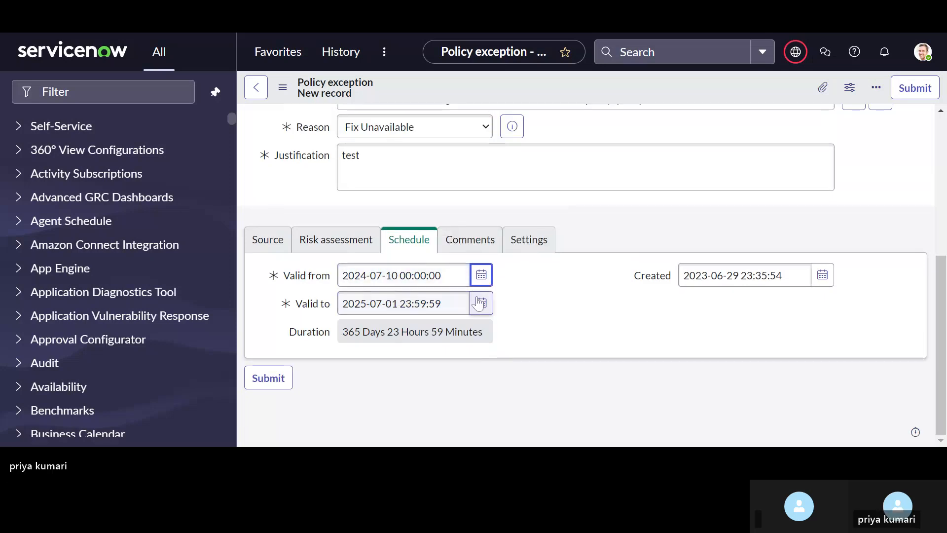
click(545, 296)
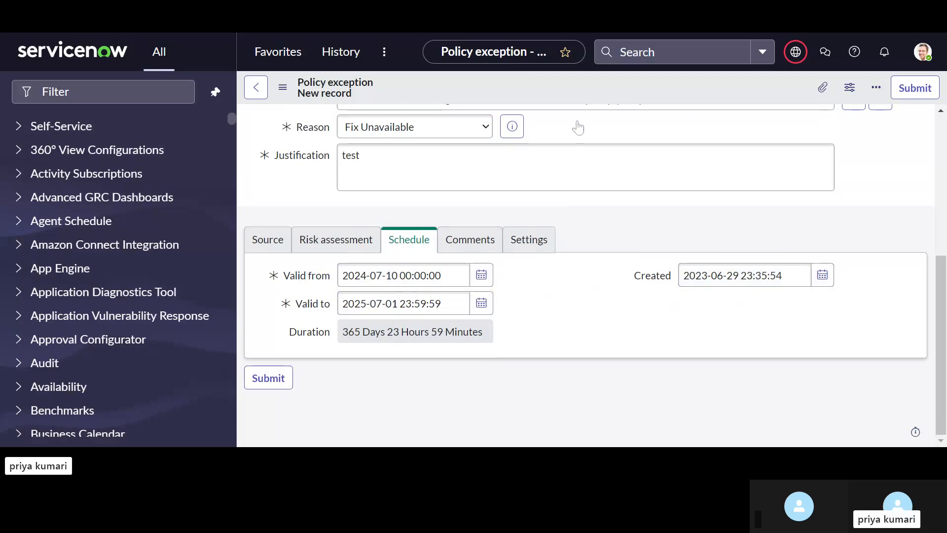
right_click(577, 94)
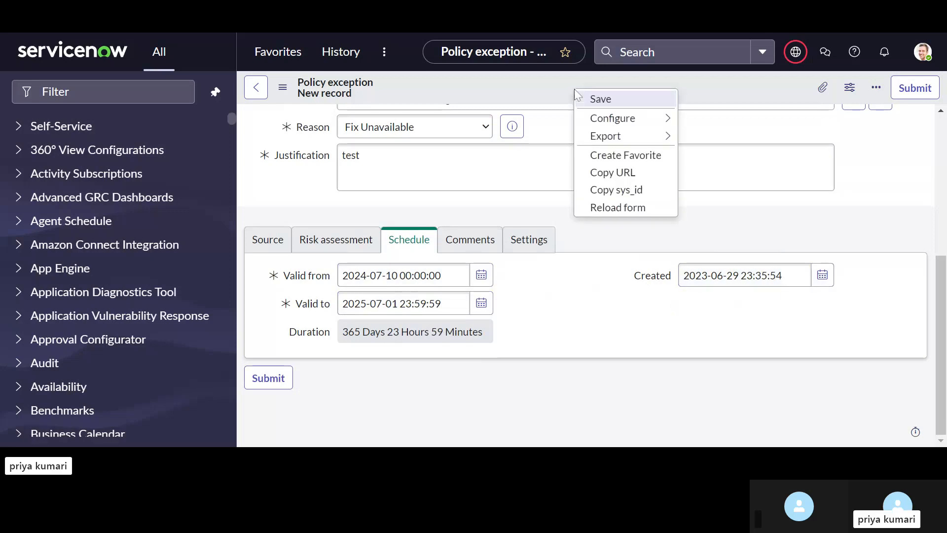
click(590, 101)
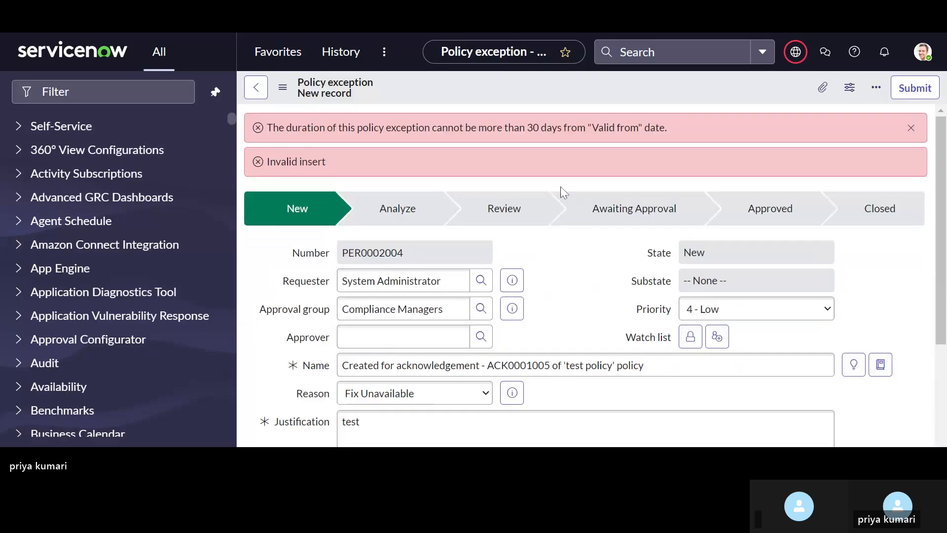
Change the policy exception's Valid to date to today's date, 2023-06-29, and recheck the schedule.
scroll(544, 250, down, 4)
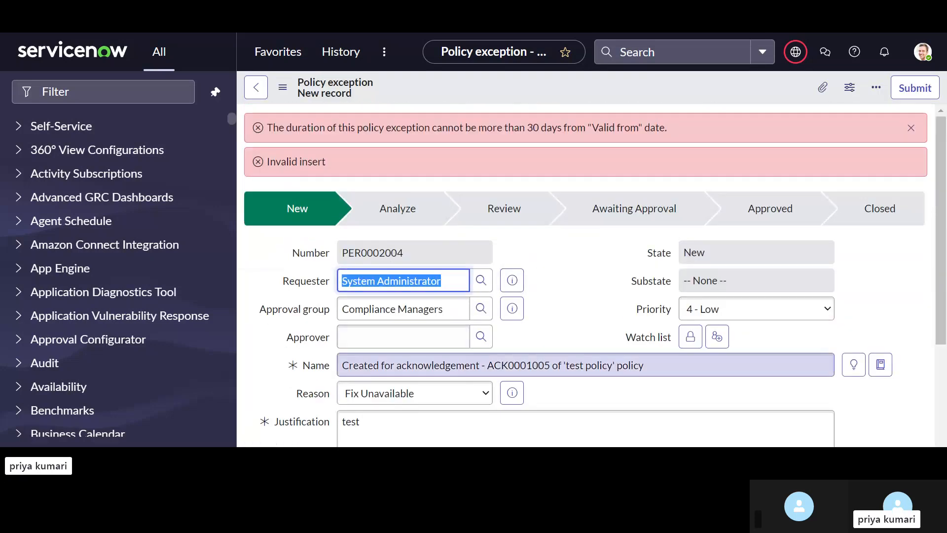
scroll(464, 326, down, 4)
scroll(423, 322, down, 2)
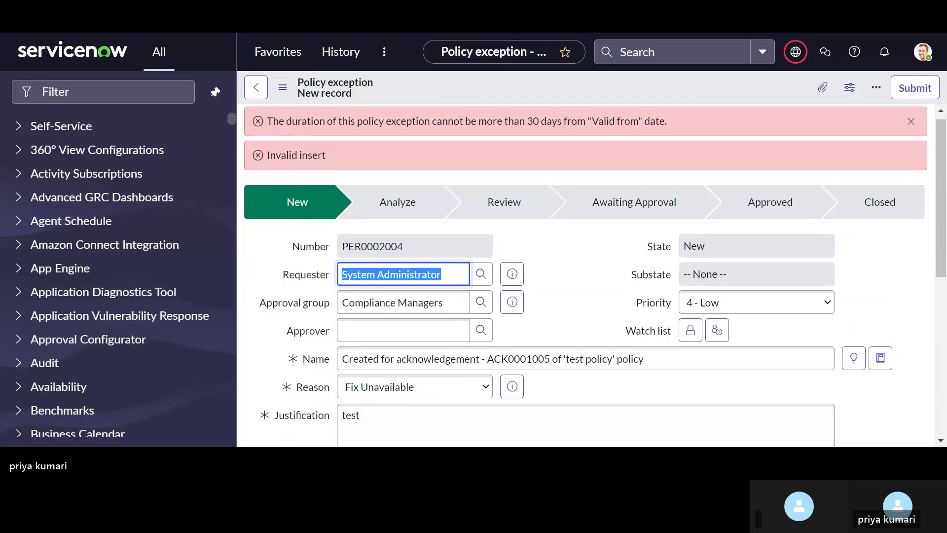
scroll(536, 312, down, 4)
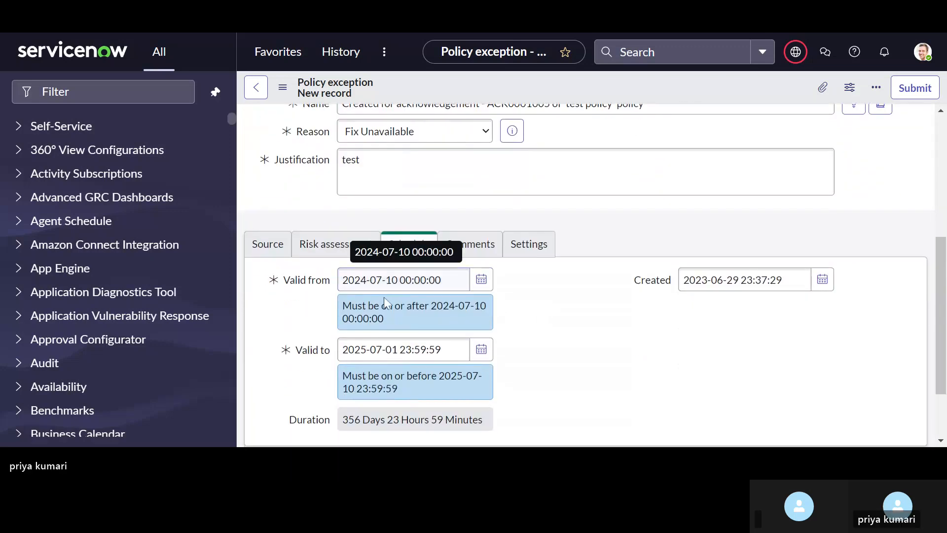
click(483, 357)
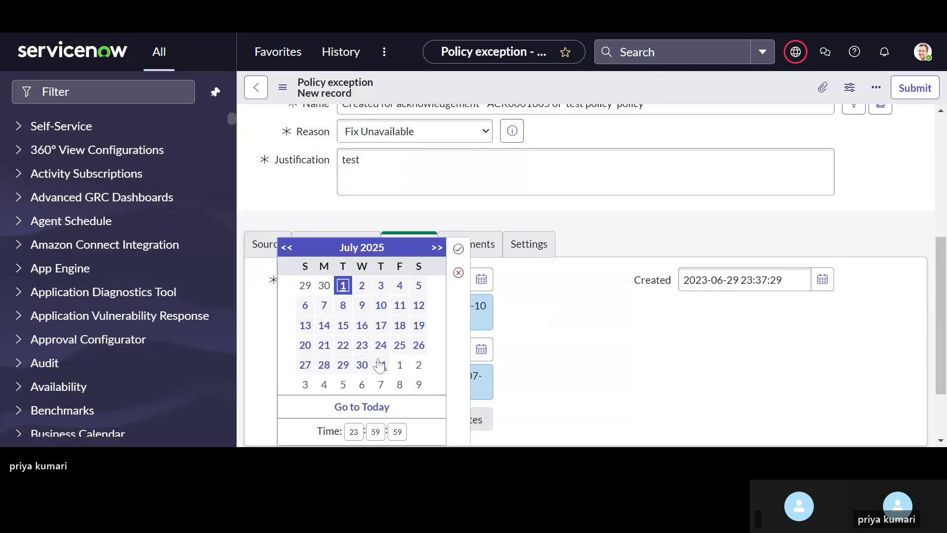
click(362, 365)
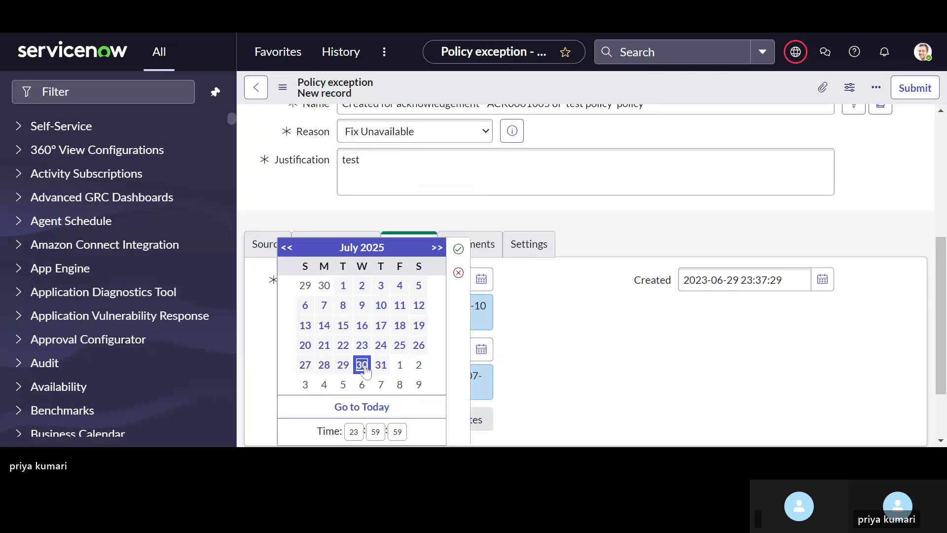
click(375, 406)
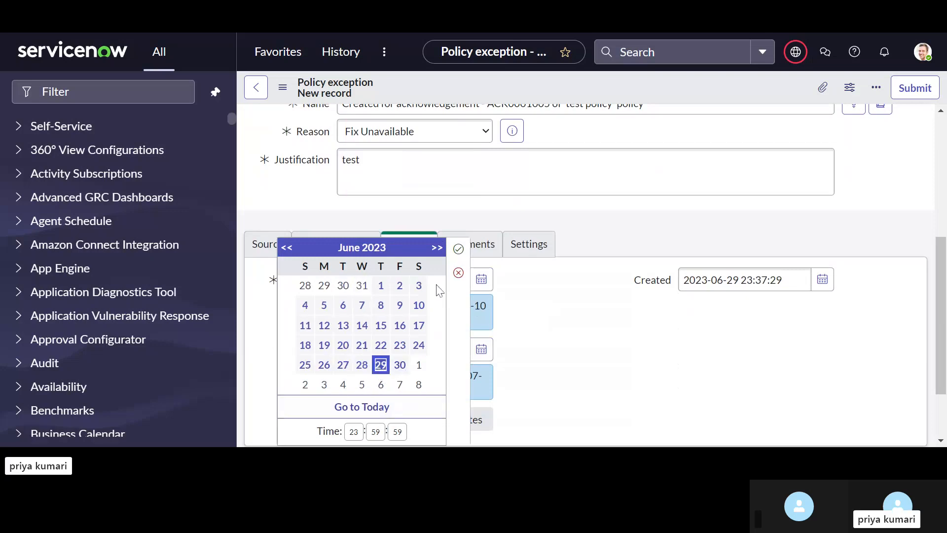
click(458, 248)
click(465, 247)
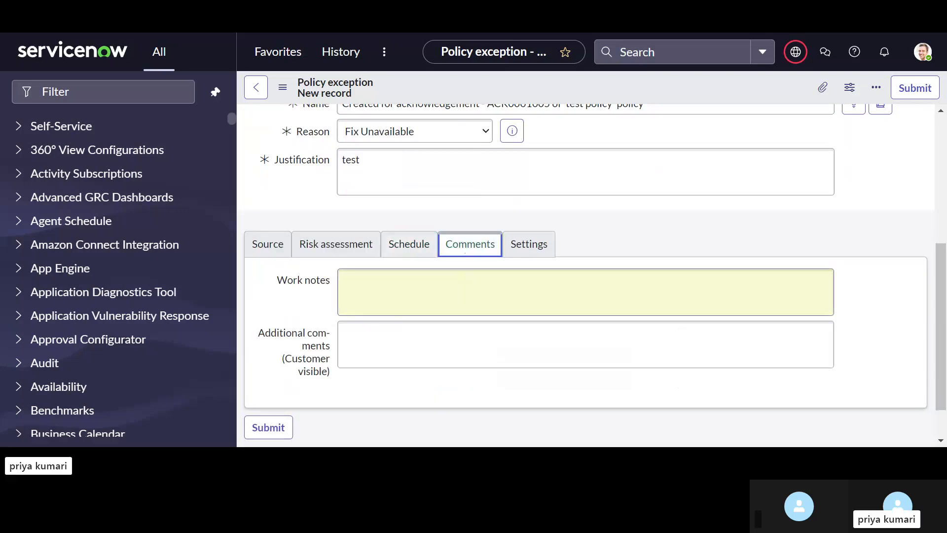
click(353, 249)
click(398, 249)
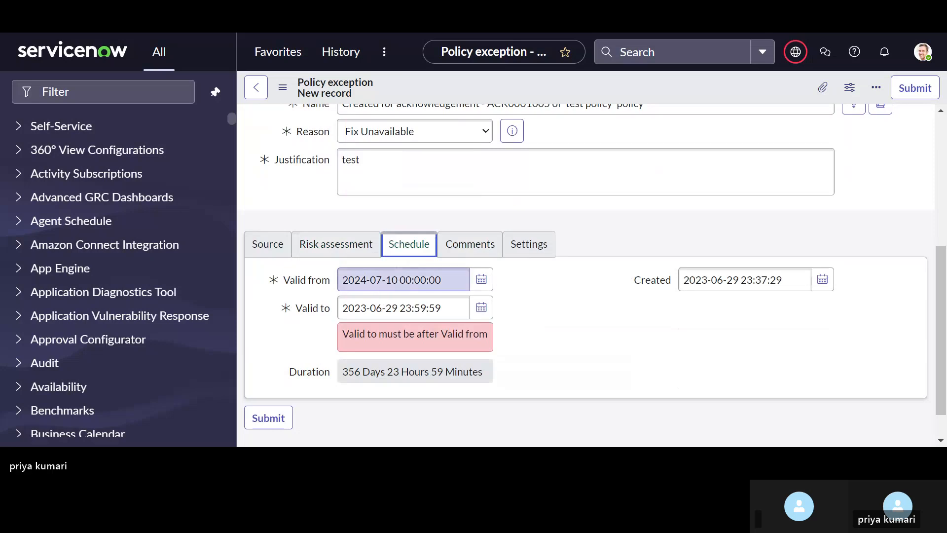
Set the policy exception's Valid from date to 2023-06-07, try to save the record and recheck its schedule.
click(481, 279)
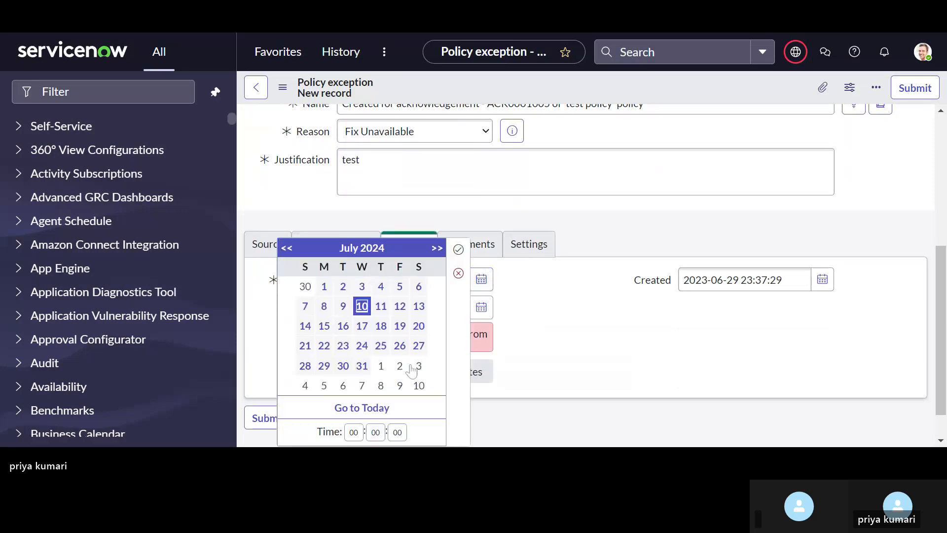
click(368, 408)
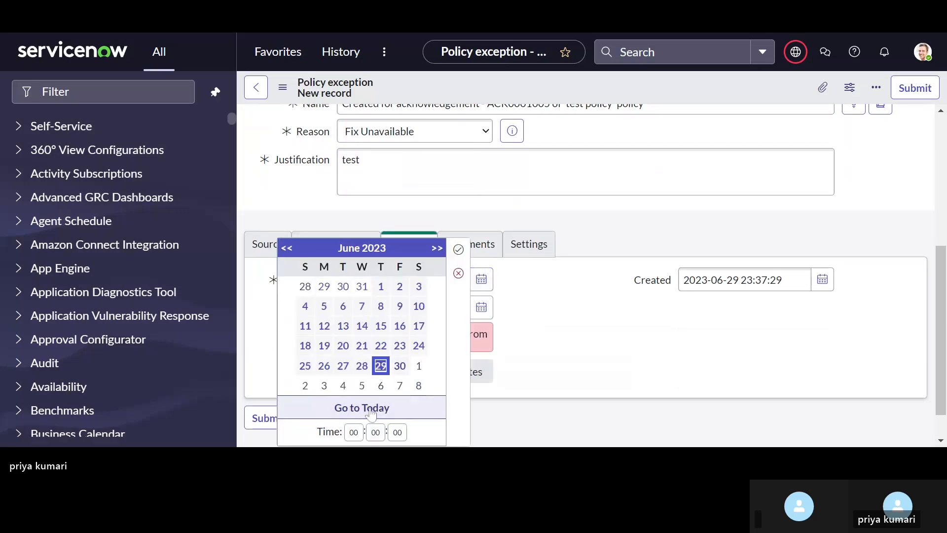
click(363, 308)
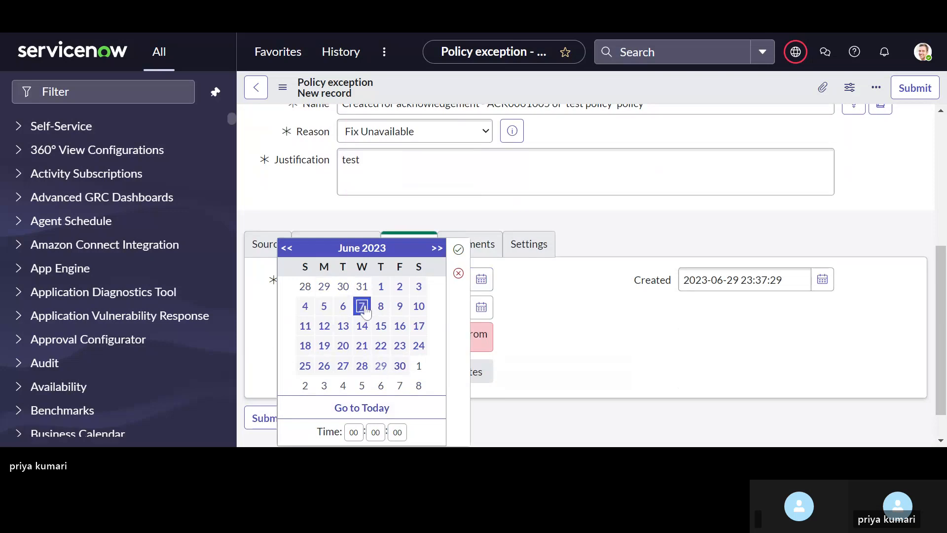
click(457, 250)
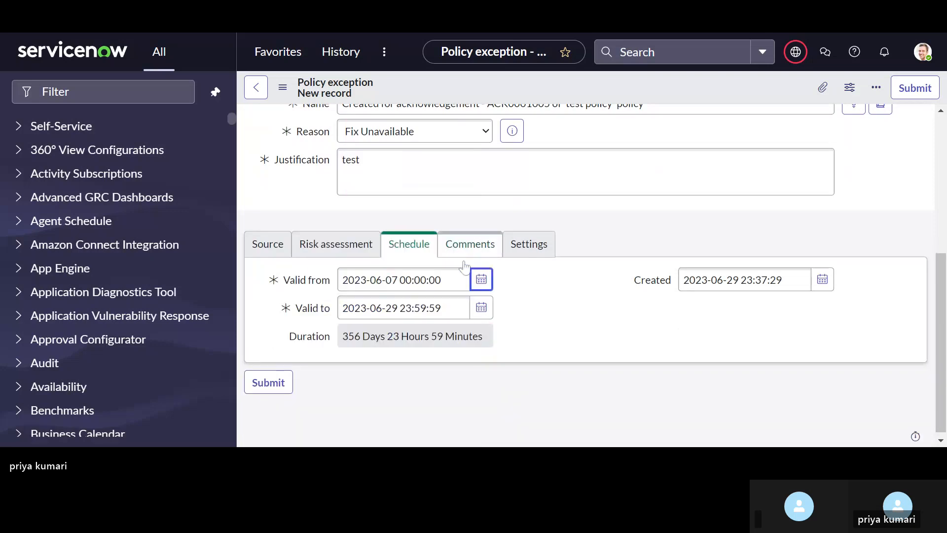
right_click(516, 87)
click(537, 99)
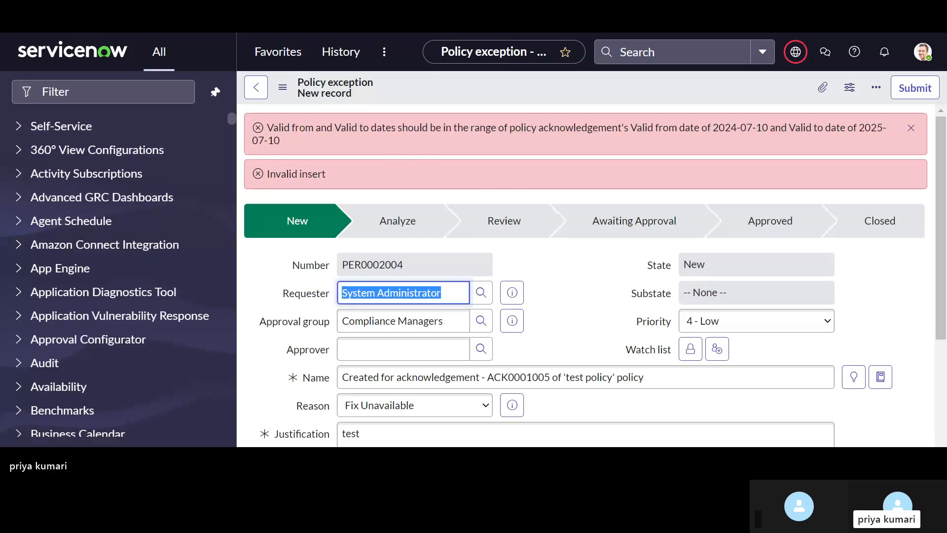
scroll(393, 171, down, 10)
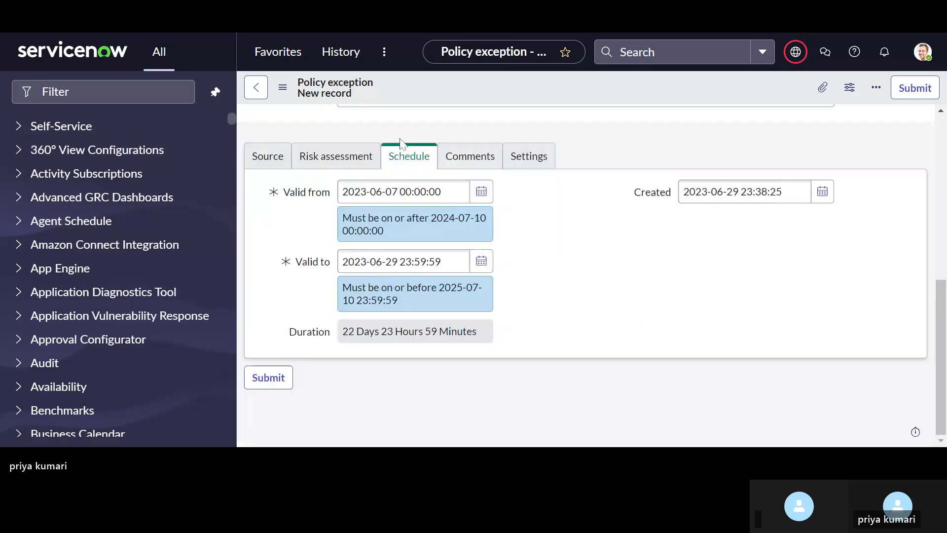
scroll(394, 170, up, 10)
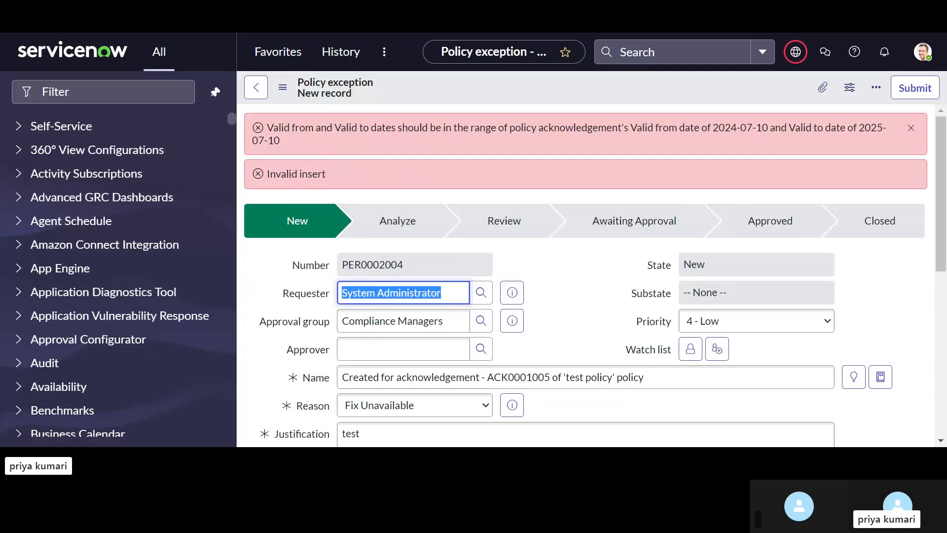
scroll(666, 217, down, 5)
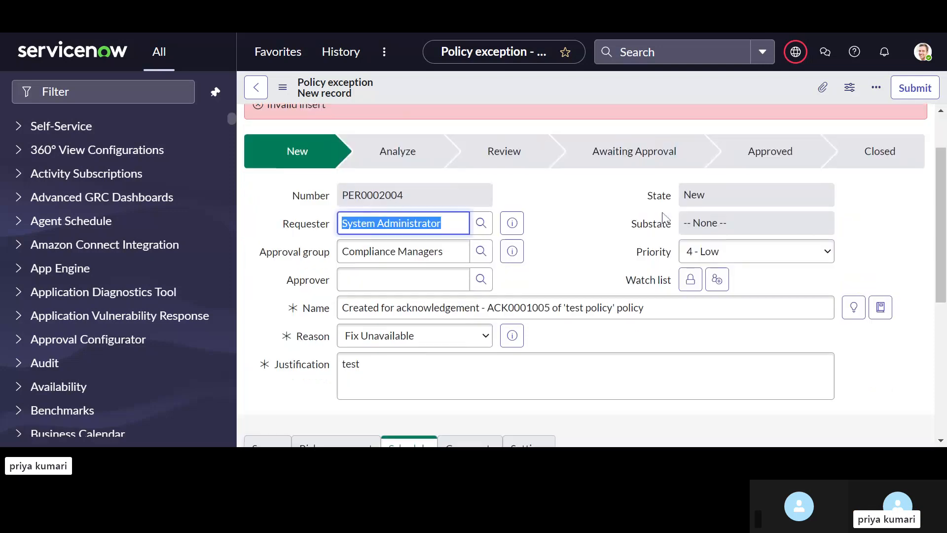
scroll(666, 218, down, 2)
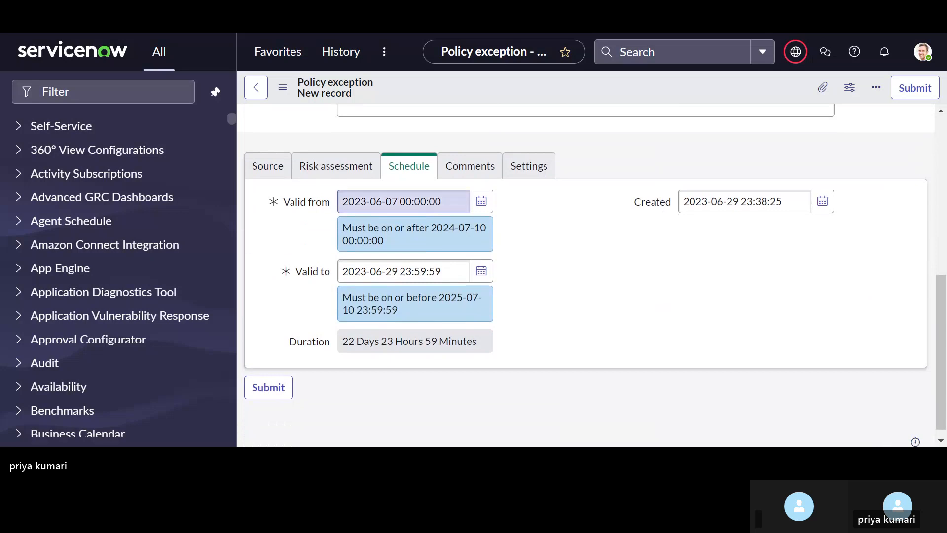
click(480, 207)
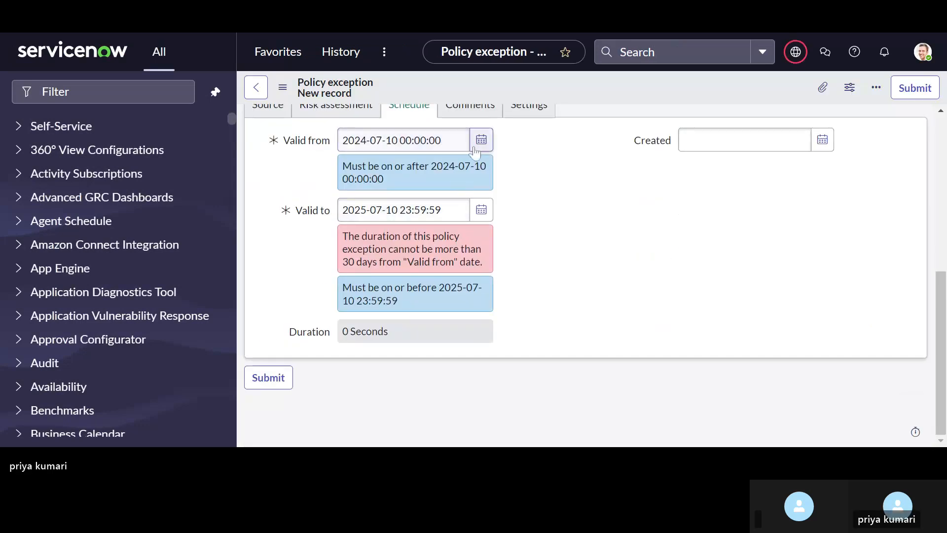
Set the new policy exception's Valid to date to 2024-07-31, keeping the time 23:59:59, and try to save the record.
click(476, 148)
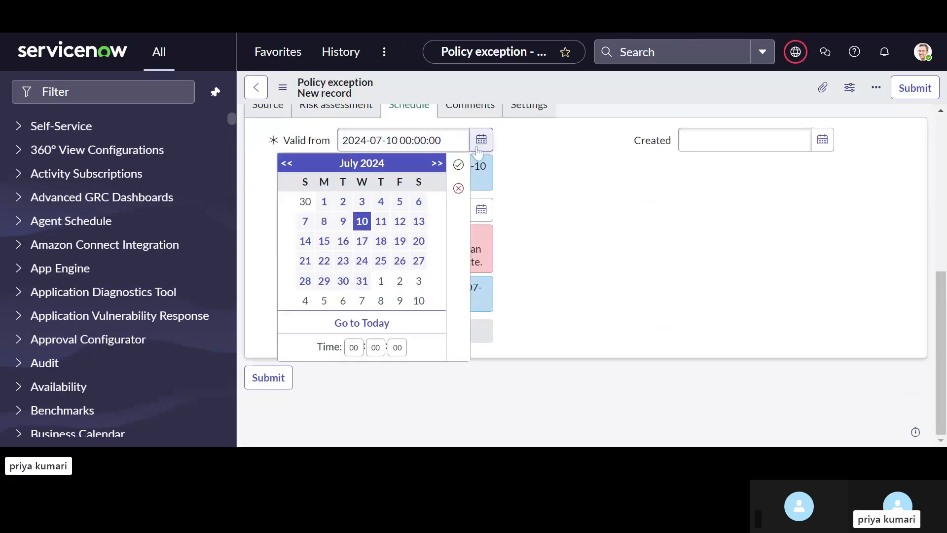
click(561, 249)
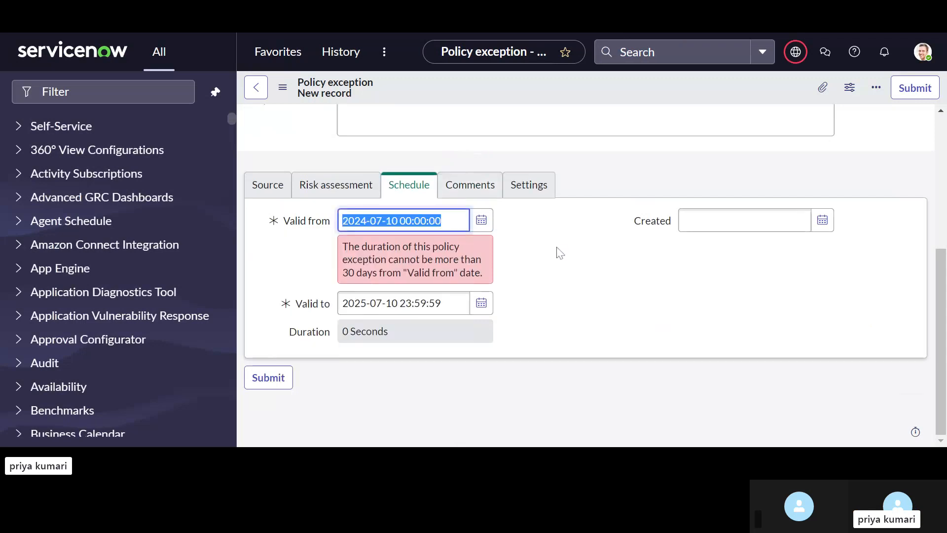
click(481, 303)
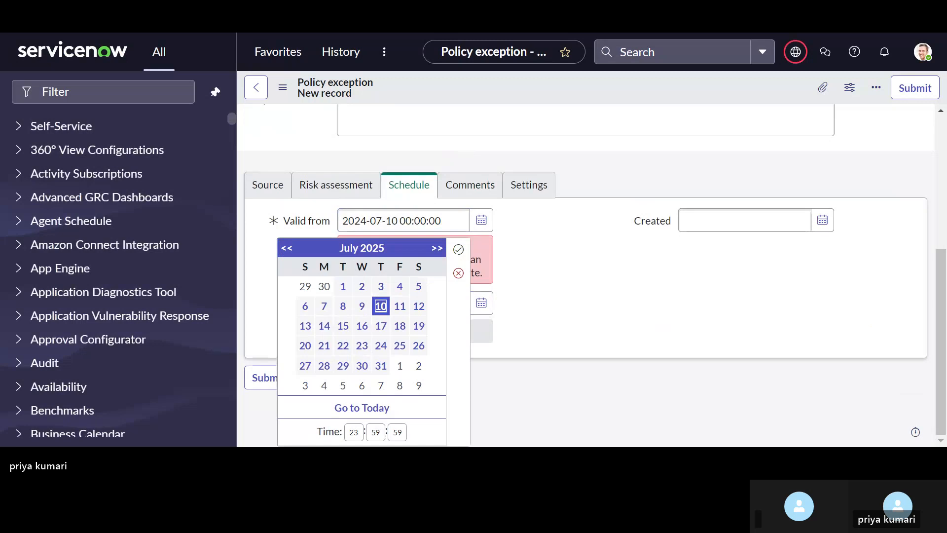
click(287, 248)
click(286, 248)
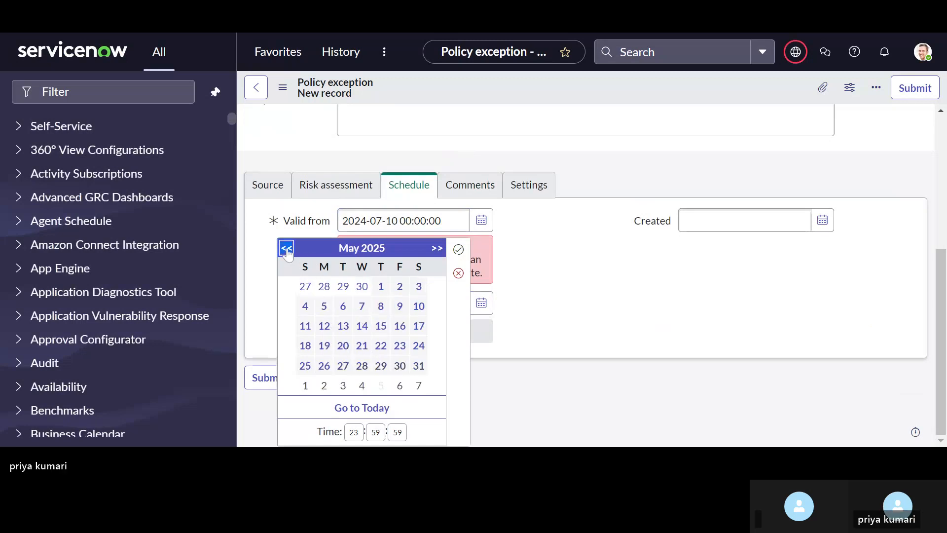
click(286, 248)
click(287, 249)
click(287, 248)
click(286, 248)
click(287, 248)
click(286, 248)
click(286, 248)
click(287, 248)
click(287, 248)
click(286, 248)
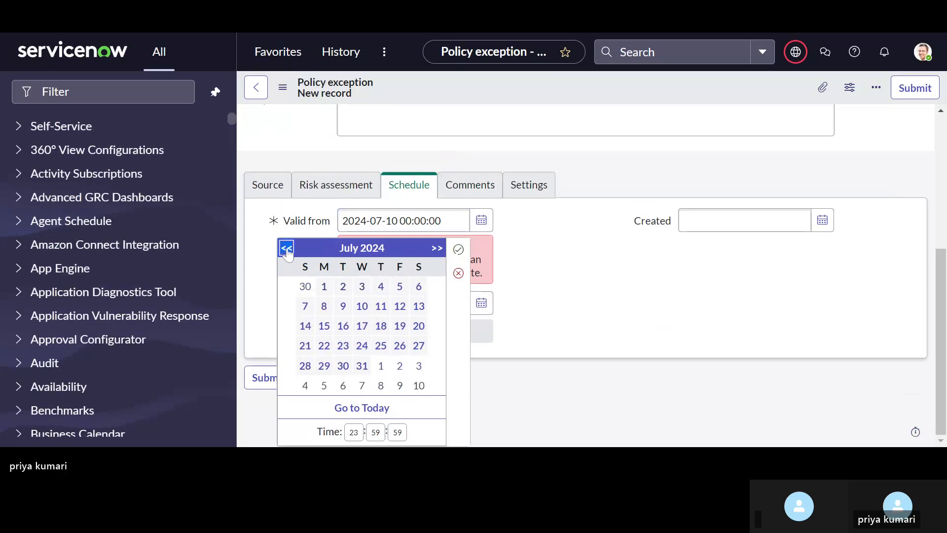
click(362, 366)
click(458, 249)
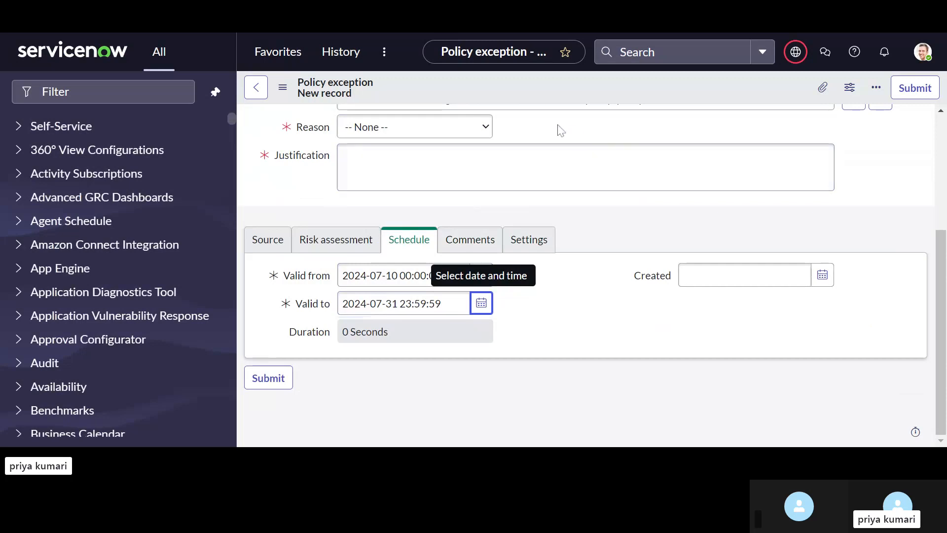
right_click(517, 87)
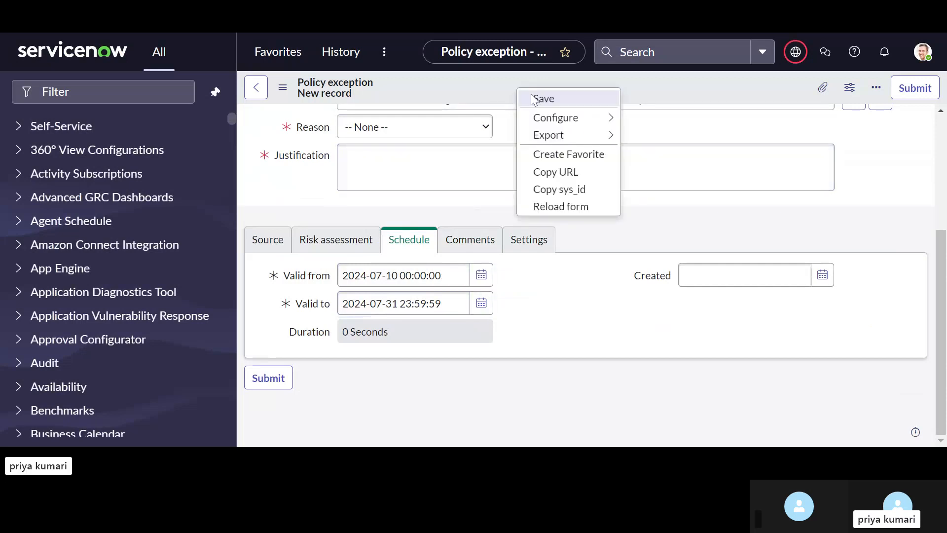
click(531, 98)
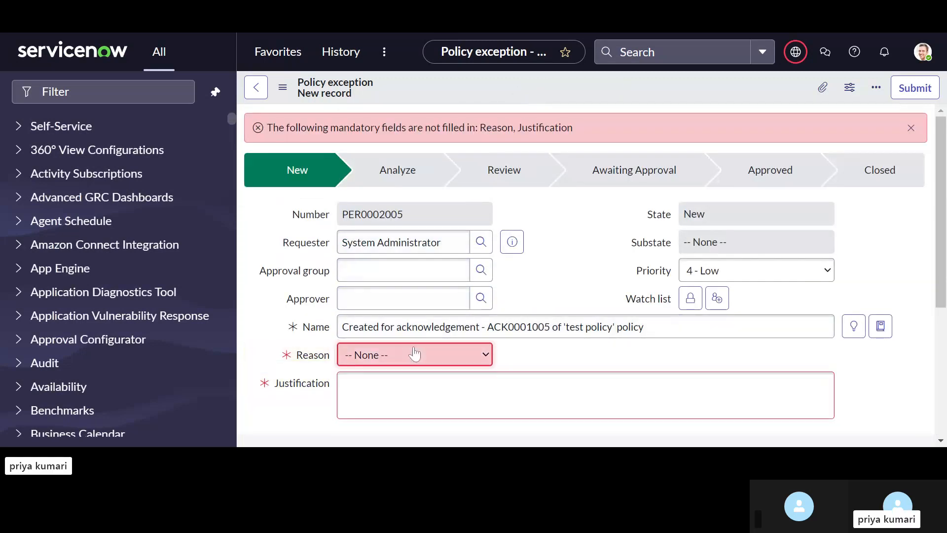
Set the new policy exception's reason to Fix Unavailable and its justification to "test", and save the record.
click(408, 390)
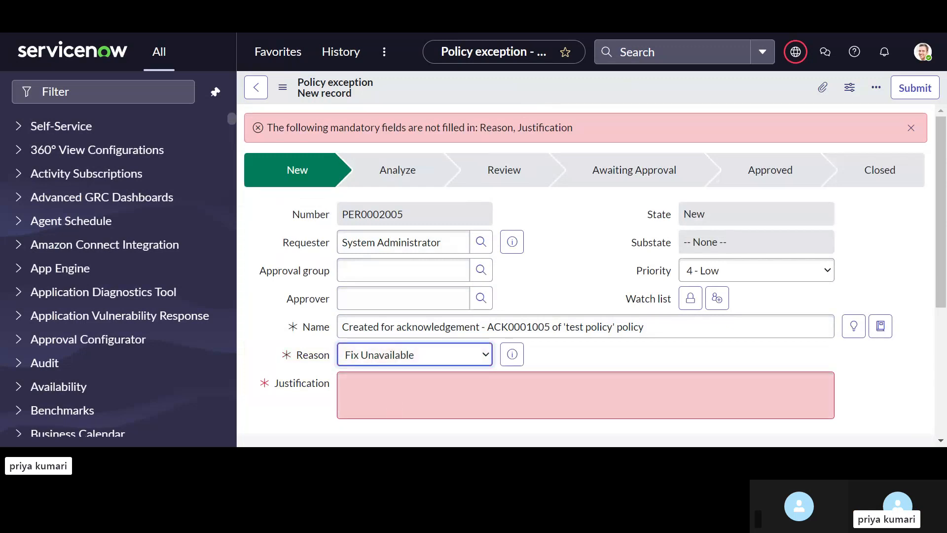
click(409, 394)
text(test)
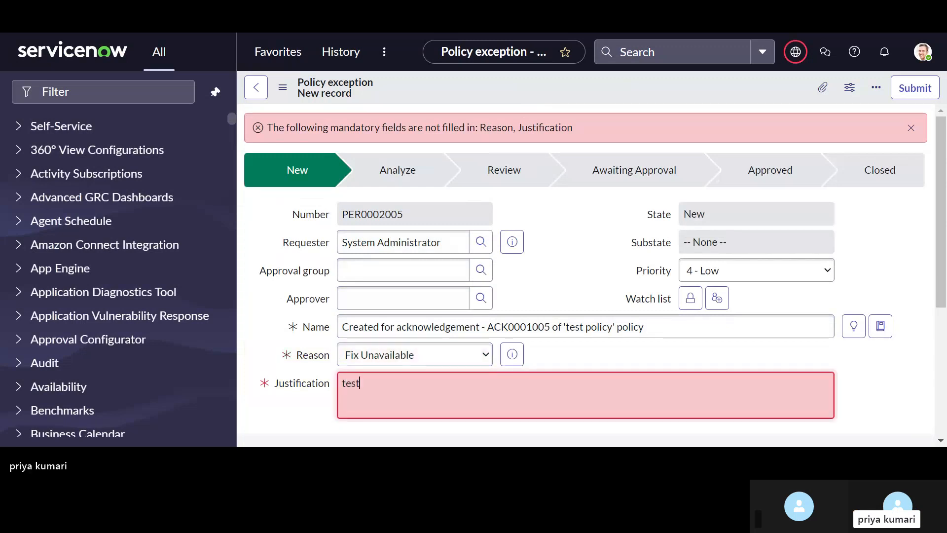
right_click(553, 92)
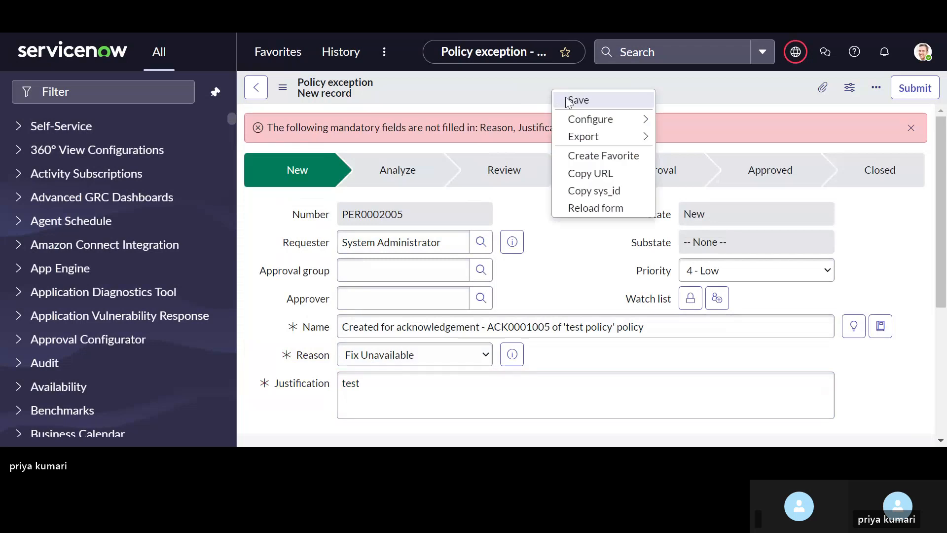
click(591, 100)
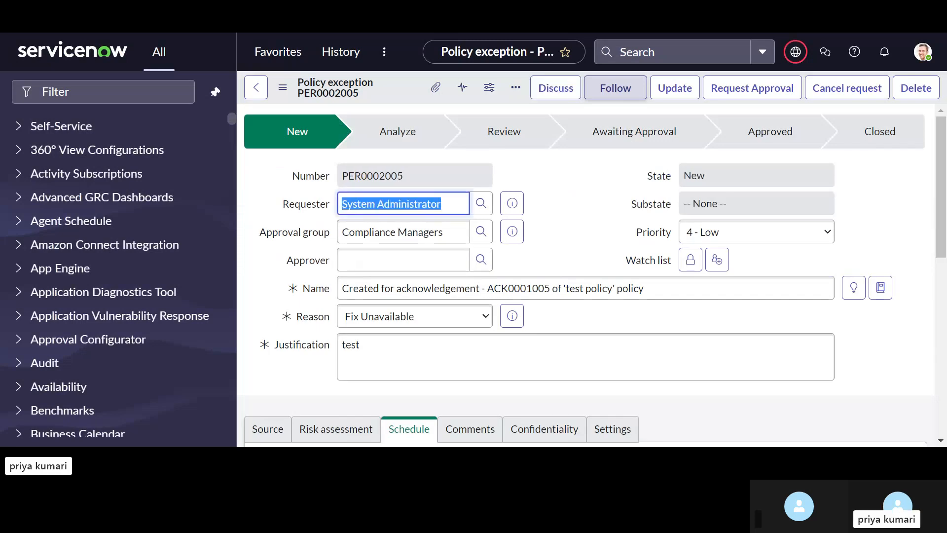
Request approval for the saved policy exception.
scroll(754, 101, down, 10)
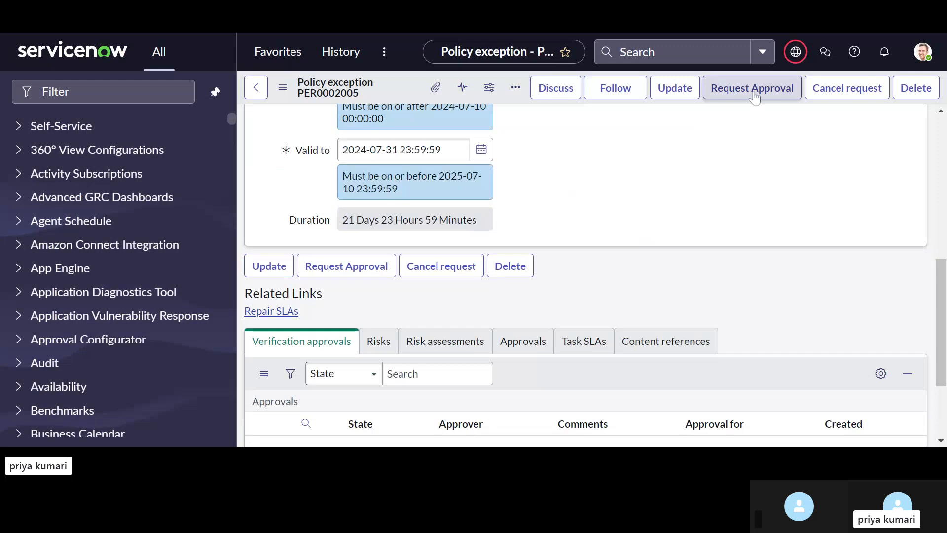
click(755, 89)
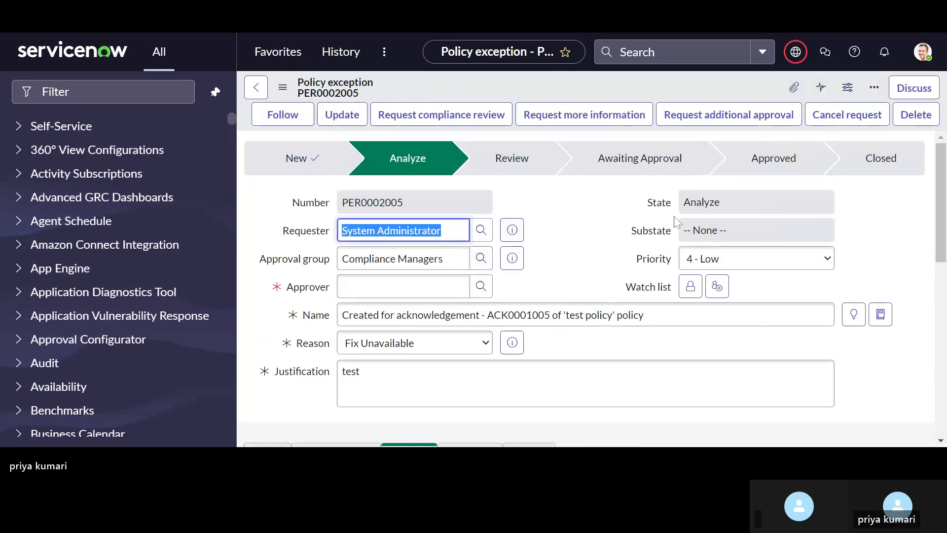
scroll(671, 253, down, 2)
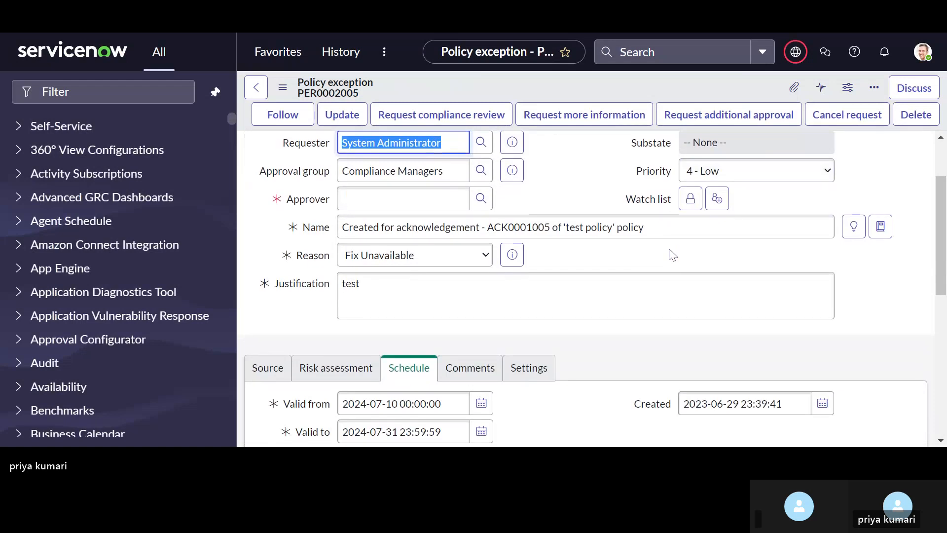
Try to fill in the policy exception's approver by looking up "system ad".
click(481, 198)
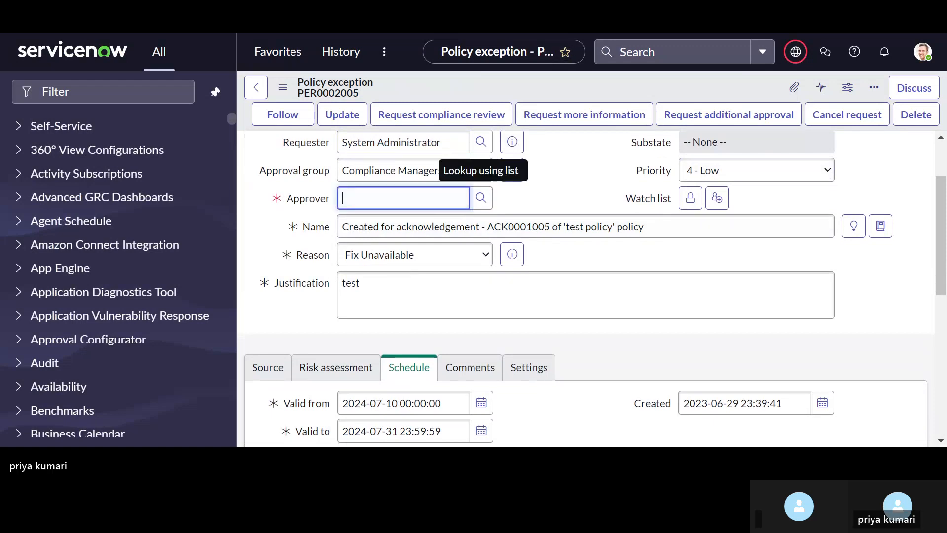
text(syste)
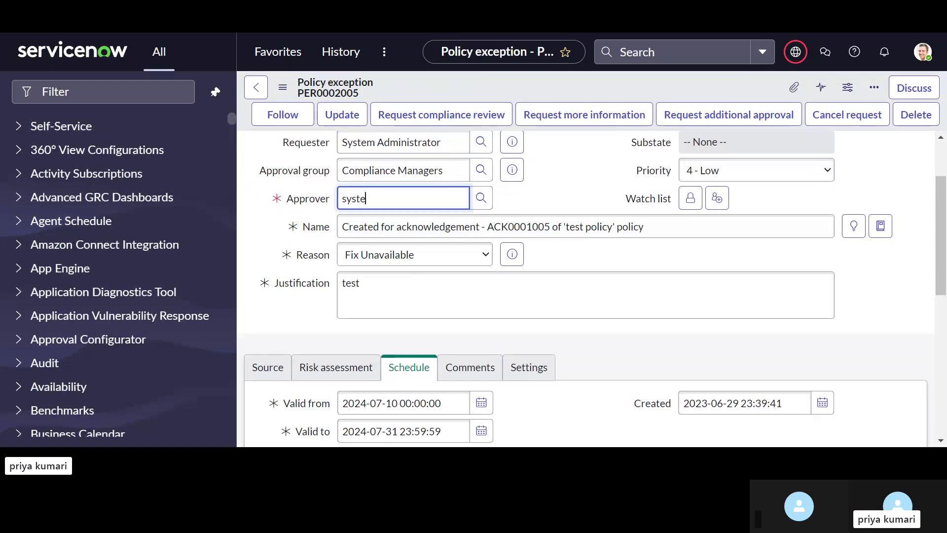
text(m ad)
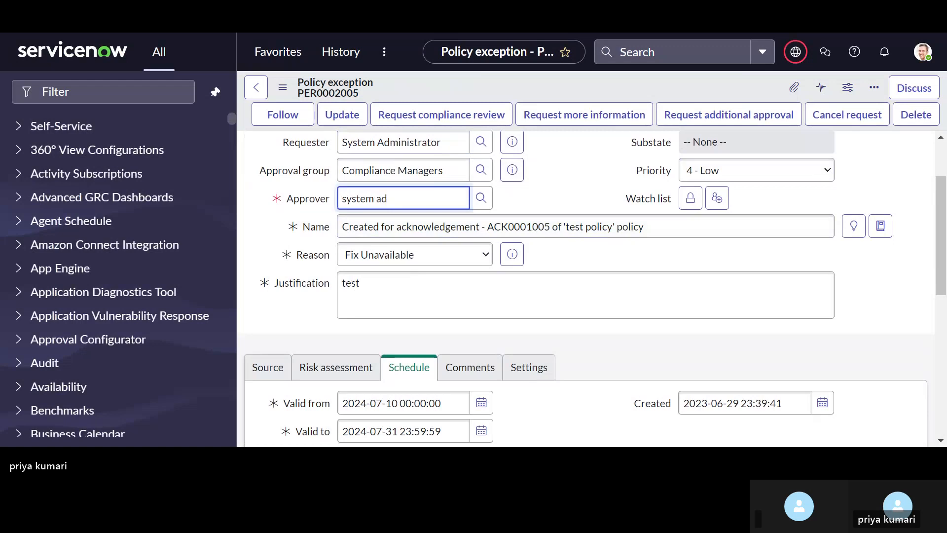
click(481, 197)
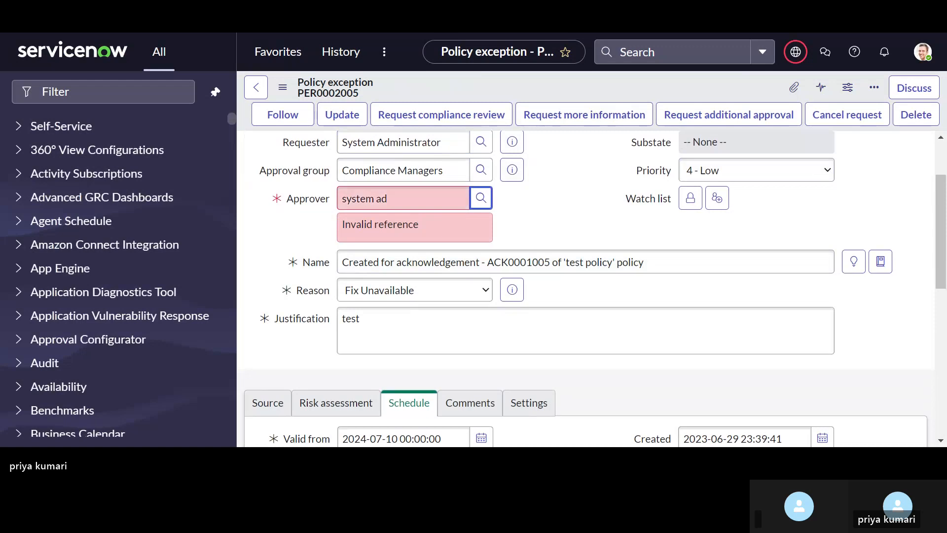
Clear the approver entry and try a person's first name in its place.
click(381, 198)
key(ctrl+a)
key(BackSpace)
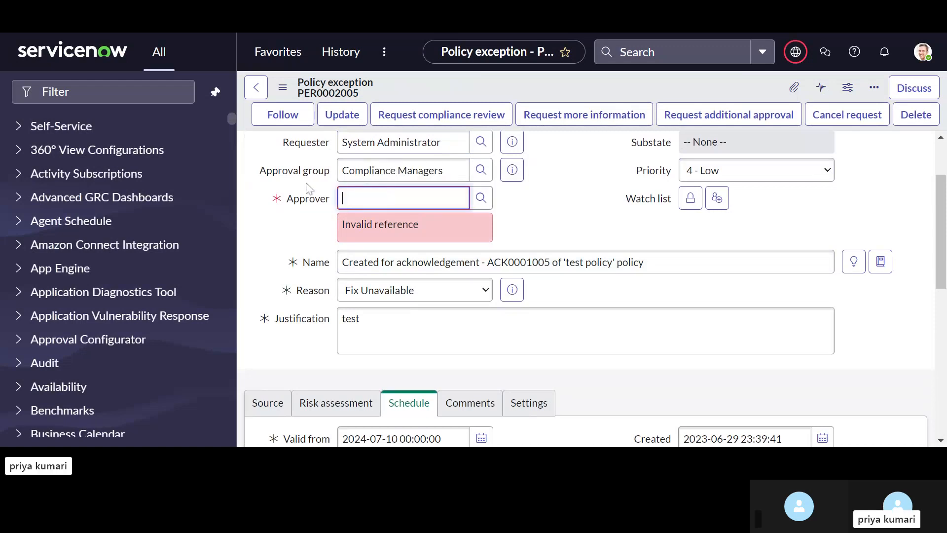
text(abel)
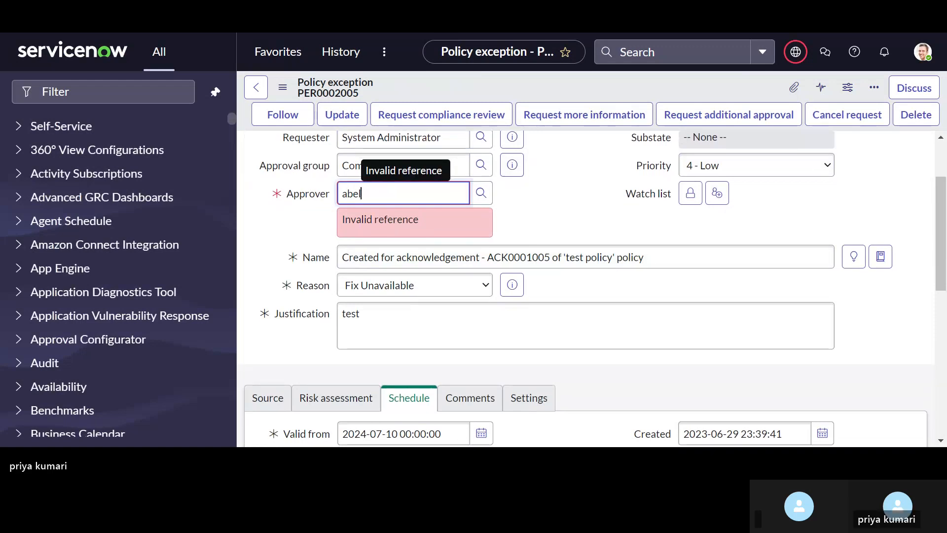
scroll(585, 289, up, 2)
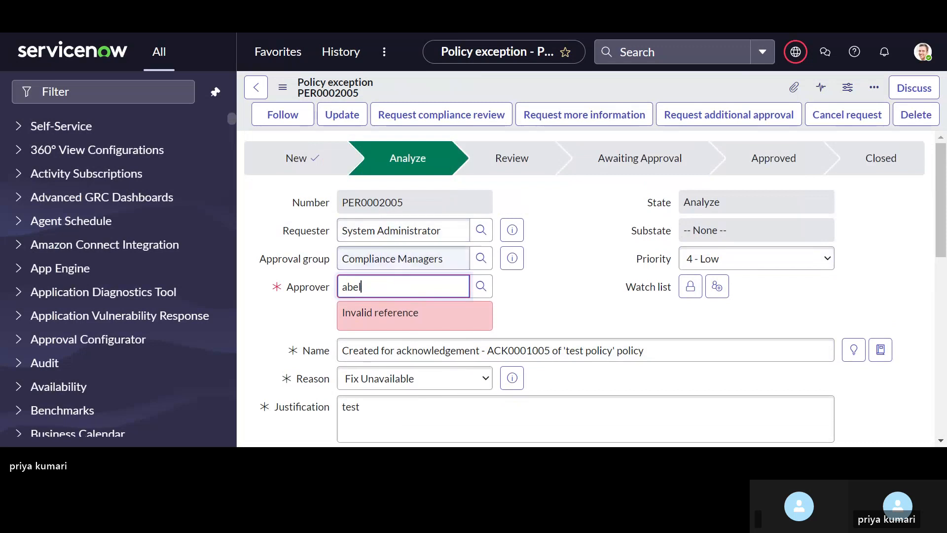
scroll(586, 289, down, 1)
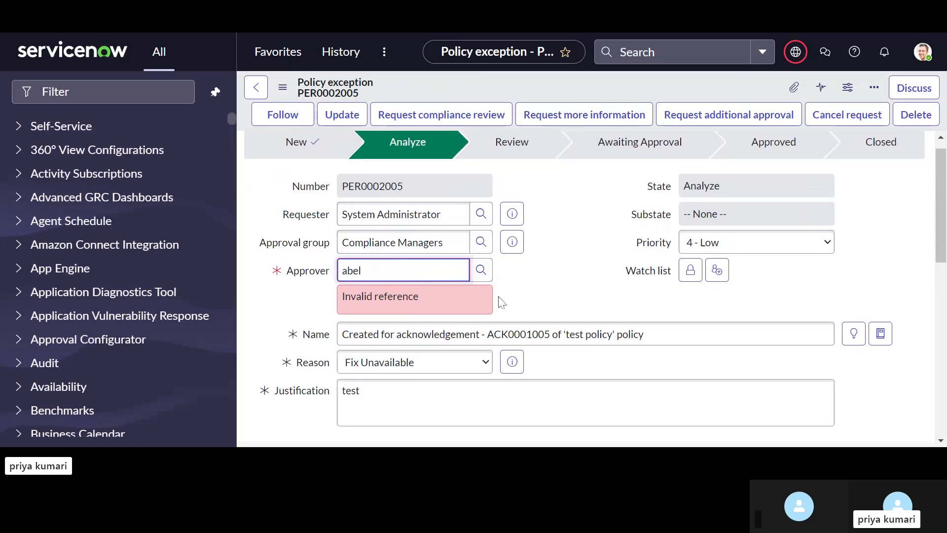
Leave the policy exception without updating it and return through campaign PAC0001008 to the test policy record.
click(258, 88)
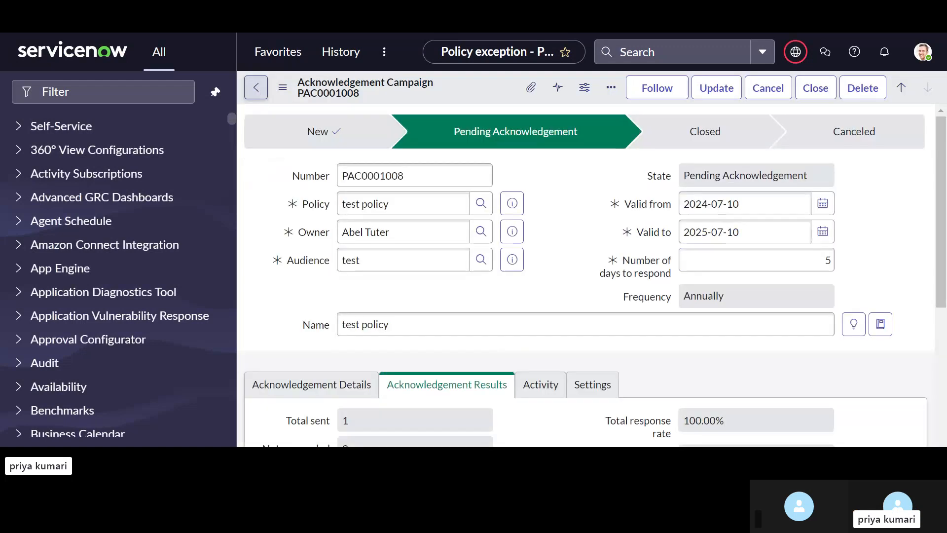
click(260, 90)
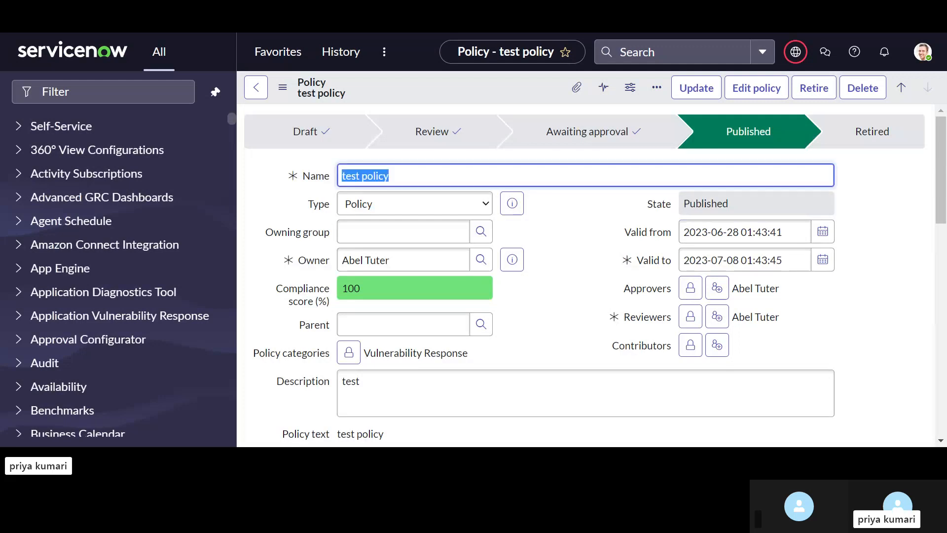
Review the test policy's exception setup, activity, settings and knowledge base details.
scroll(476, 282, down, 3)
scroll(477, 282, down, 3)
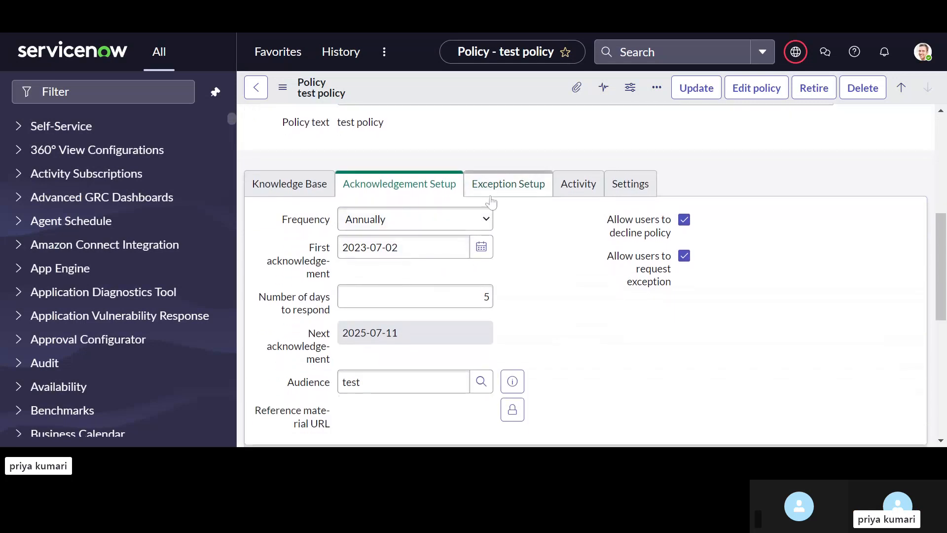
click(497, 194)
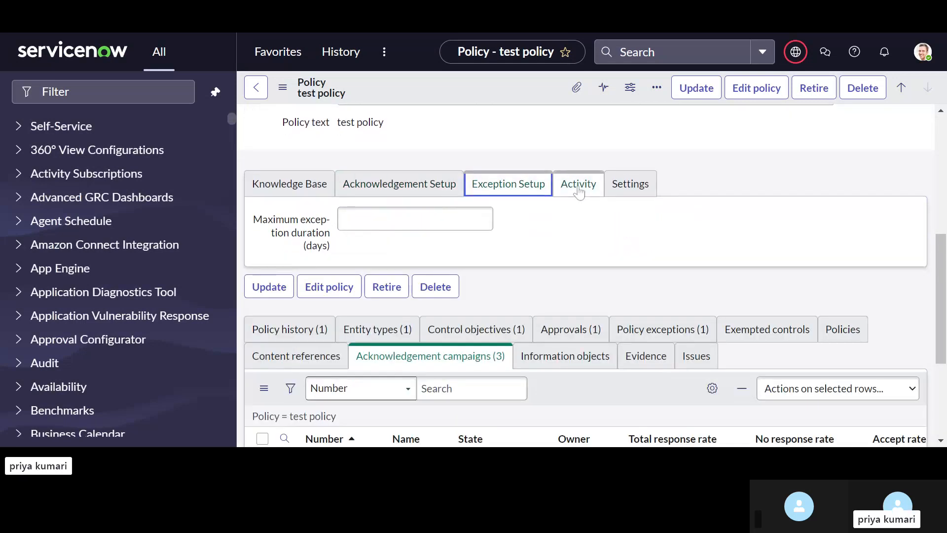
click(578, 189)
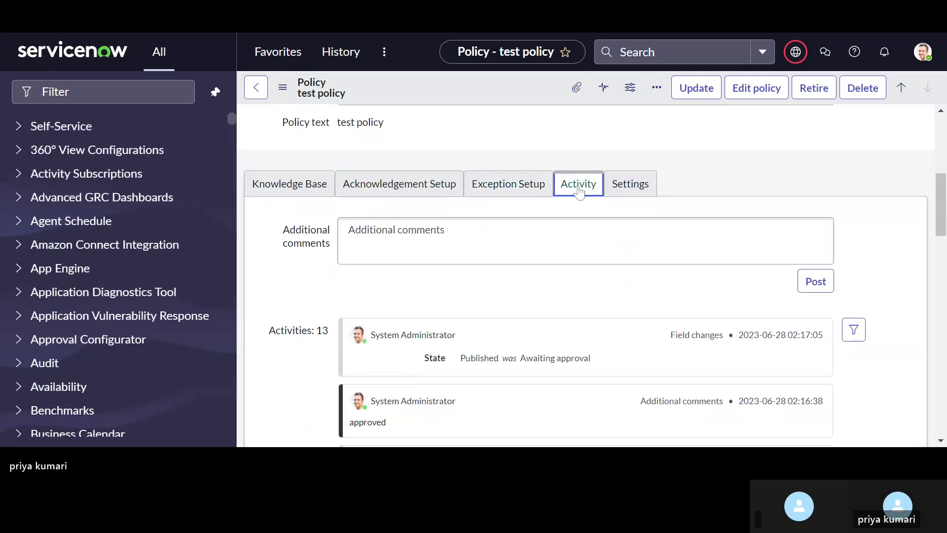
click(631, 192)
click(290, 187)
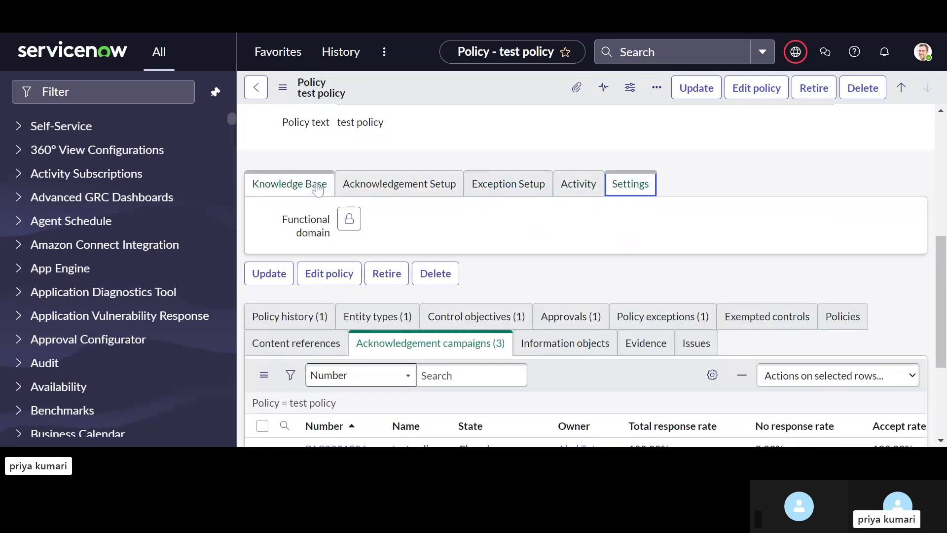
scroll(401, 195, up, 5)
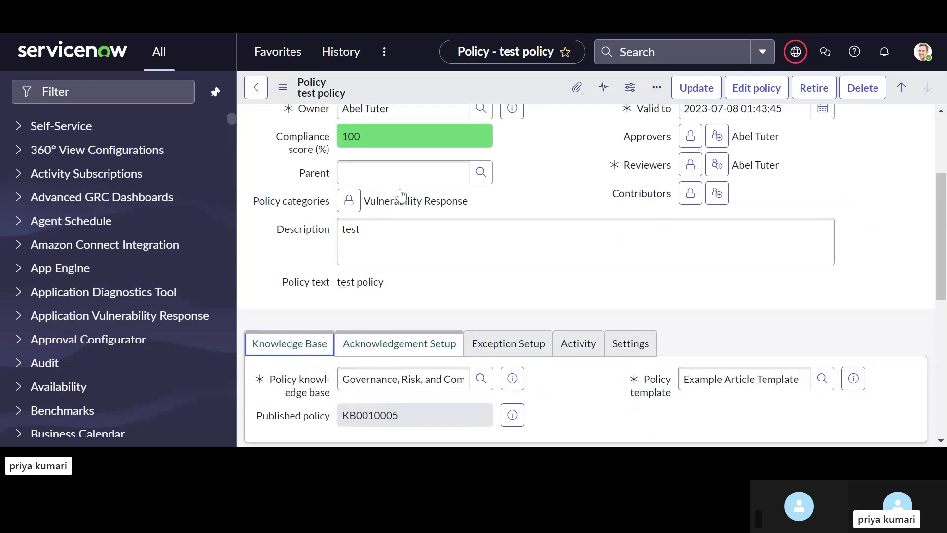
scroll(401, 195, up, 1)
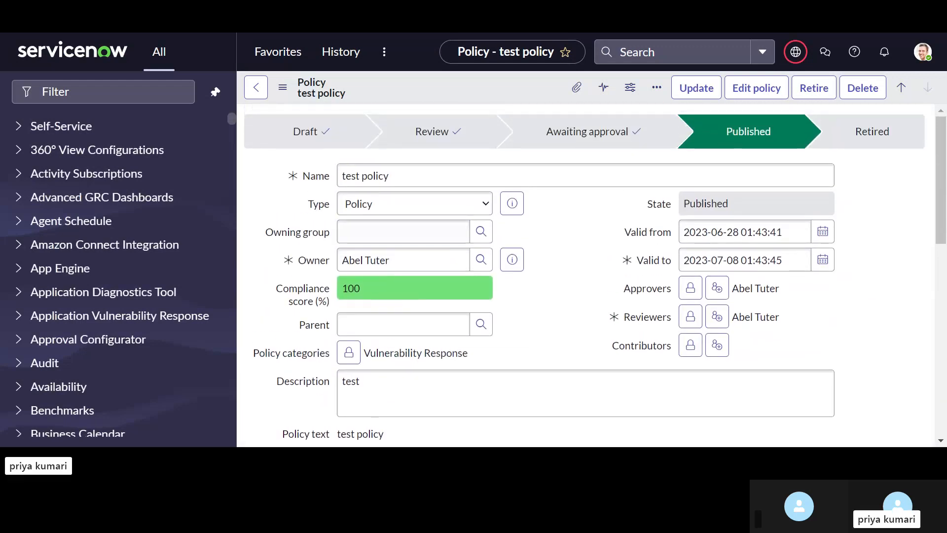
Examine the test policy's related entity types, control objectives, approvals and policy exceptions.
scroll(401, 195, down, 1)
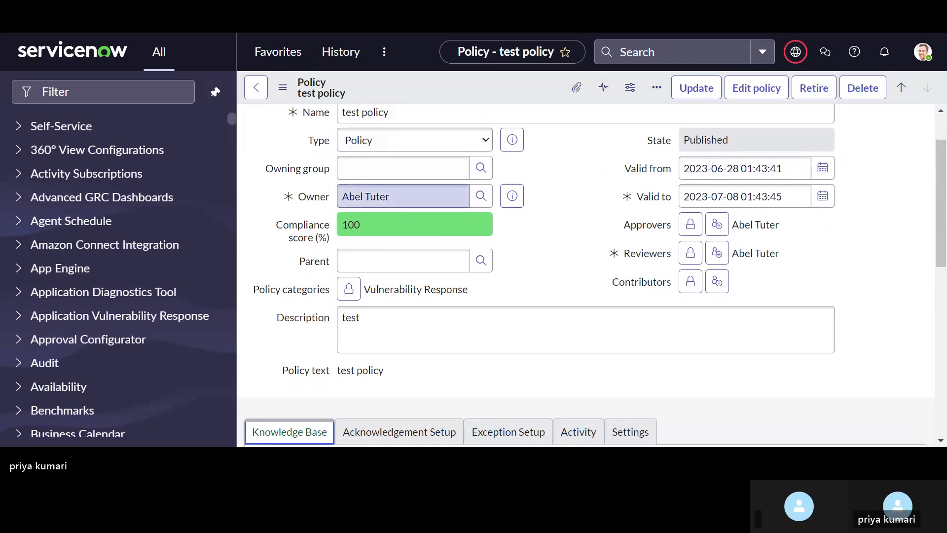
scroll(403, 196, down, 3)
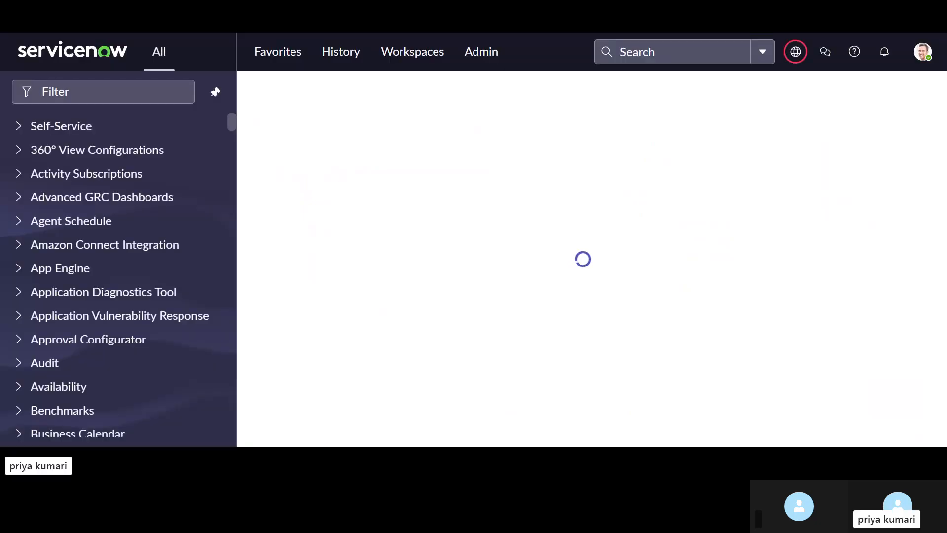
scroll(586, 277, down, 6)
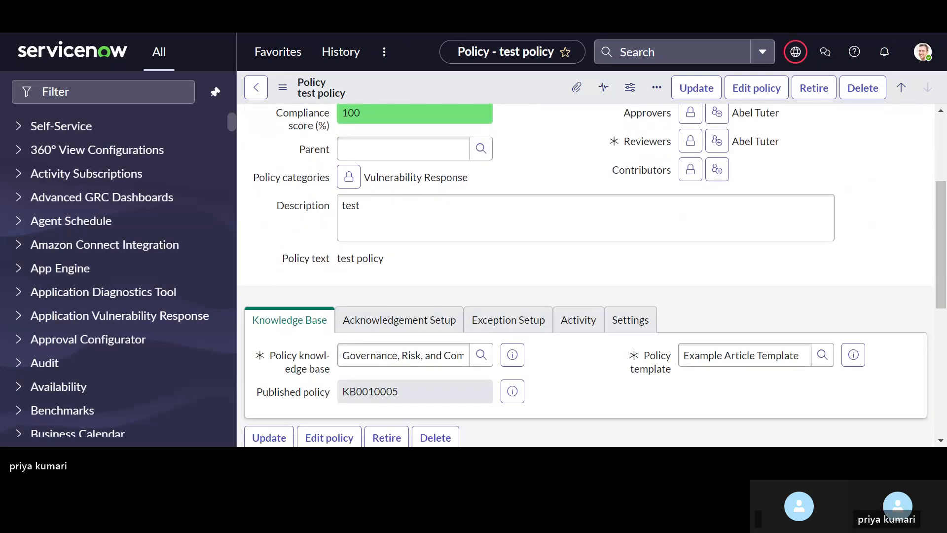
scroll(471, 281, down, 3)
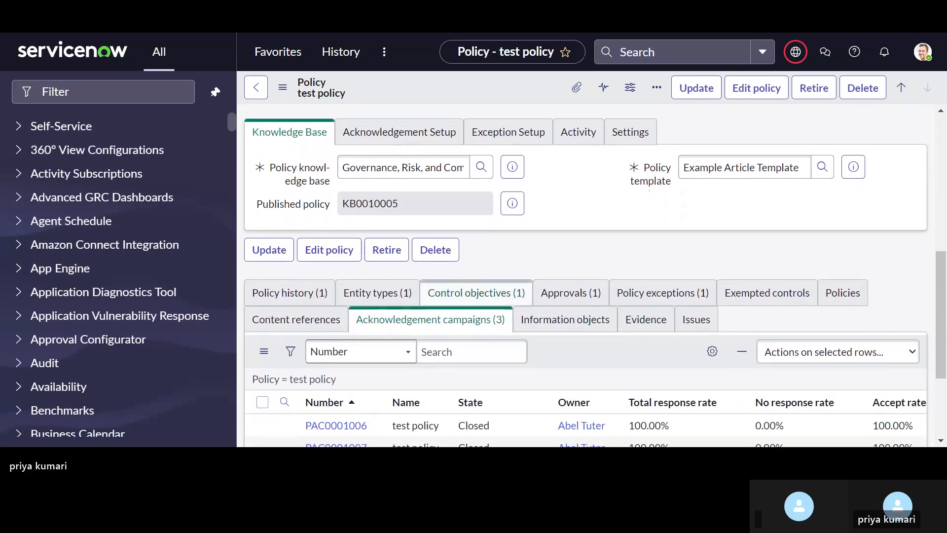
scroll(468, 272, down, 1)
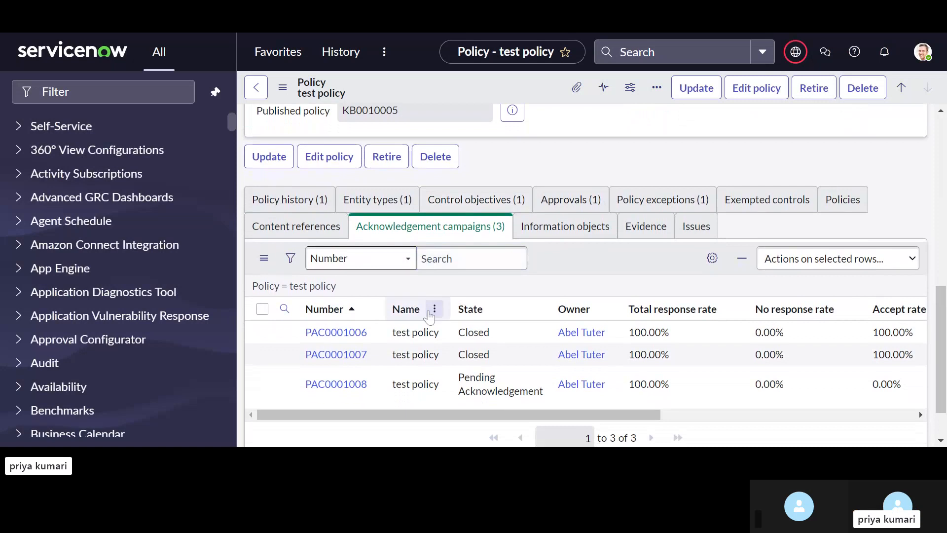
click(373, 201)
click(454, 219)
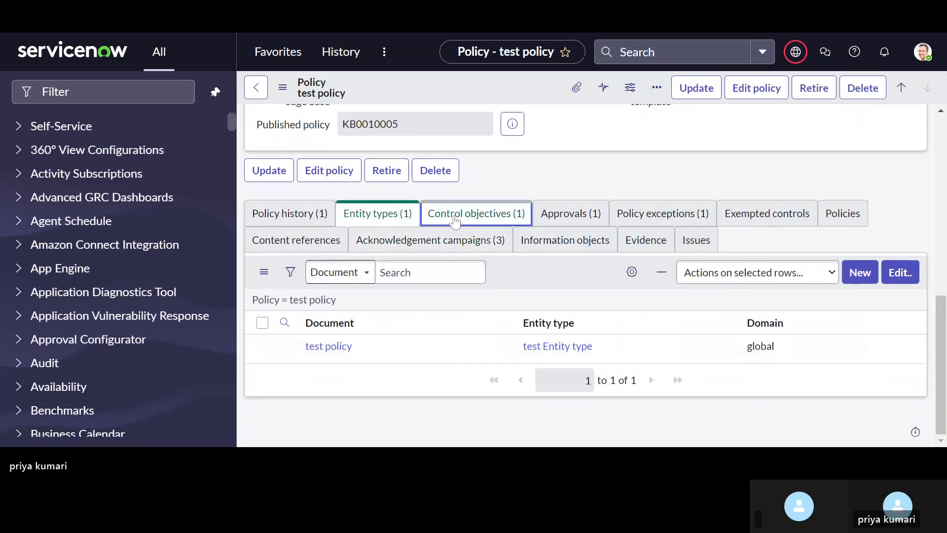
click(571, 216)
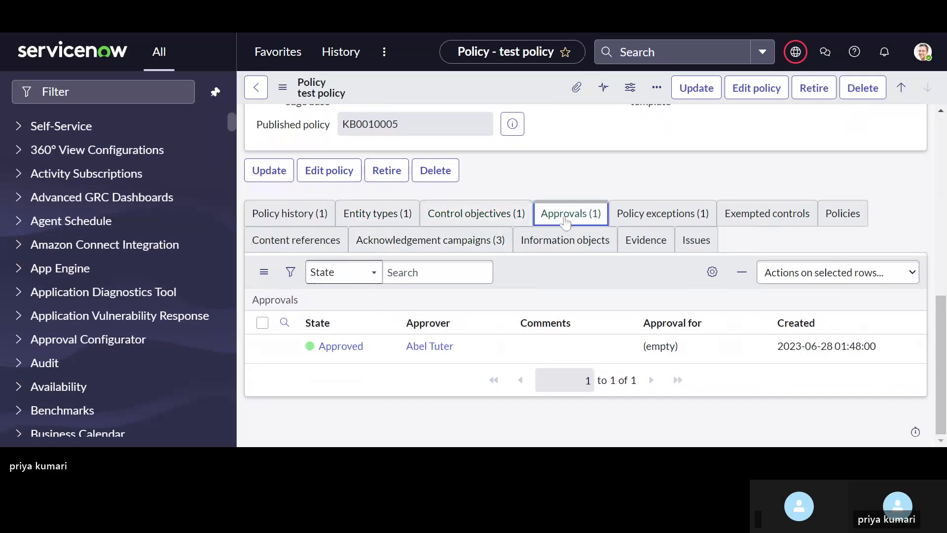
click(630, 219)
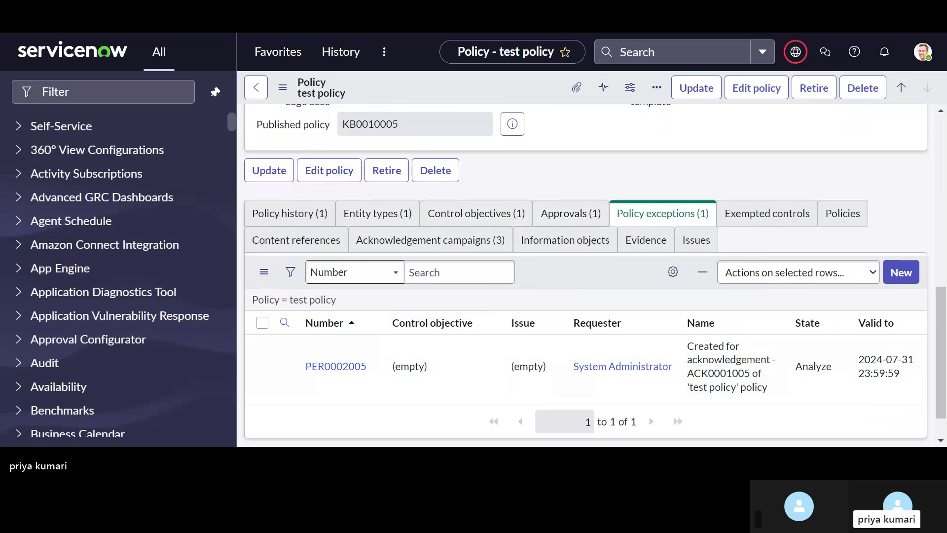
click(663, 213)
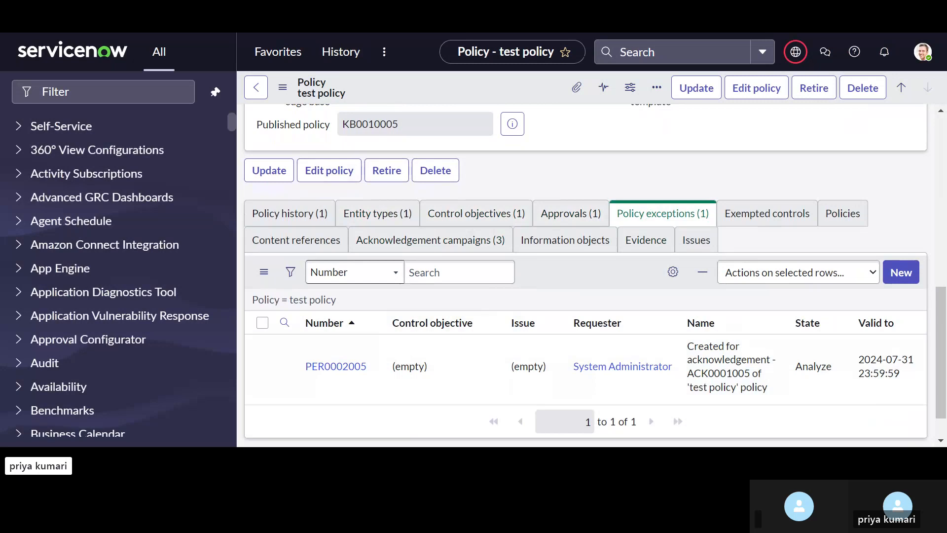
click(662, 213)
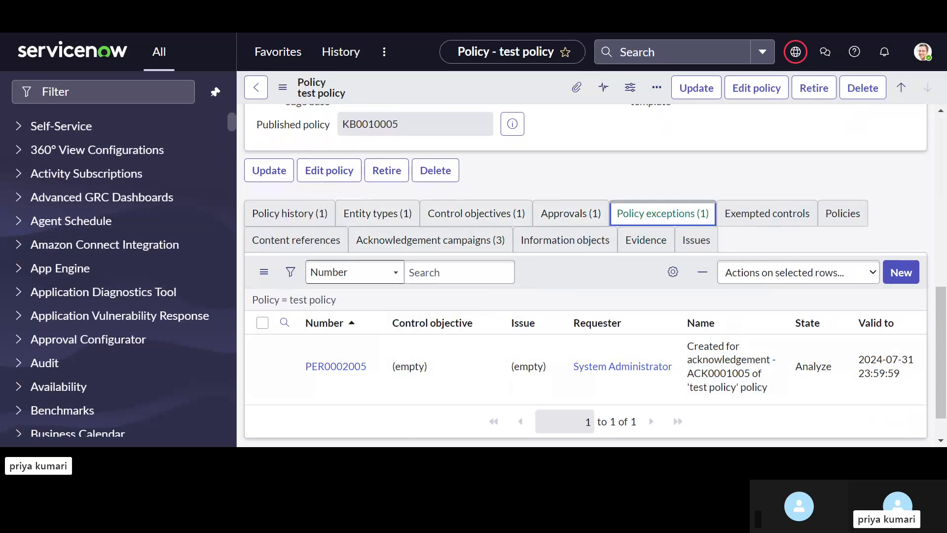
Open the signed-in administrator's own user profile and switch the record to the Default view.
click(99, 92)
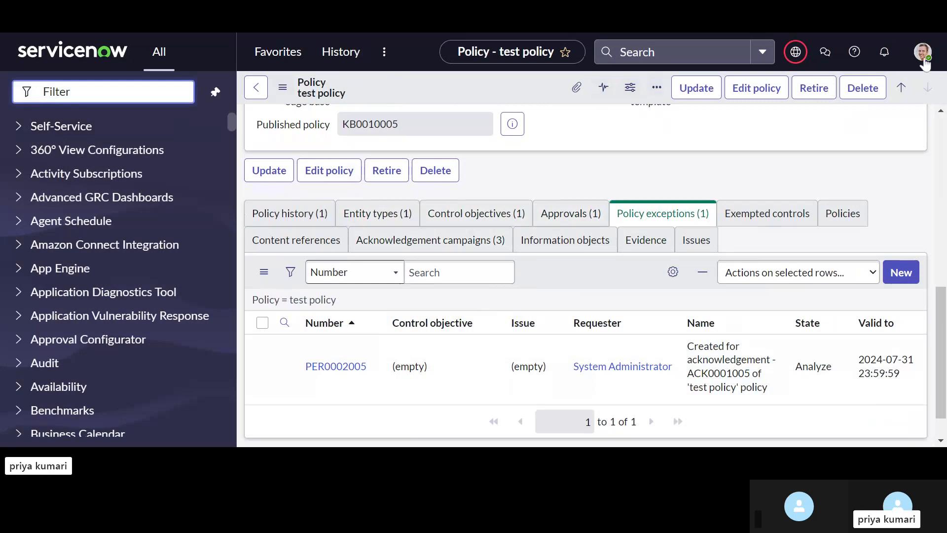
click(923, 54)
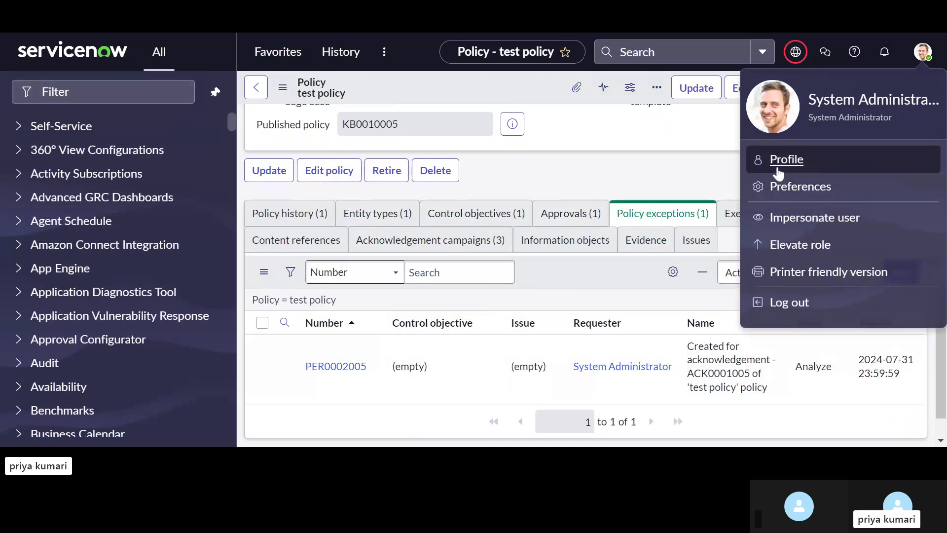
click(778, 170)
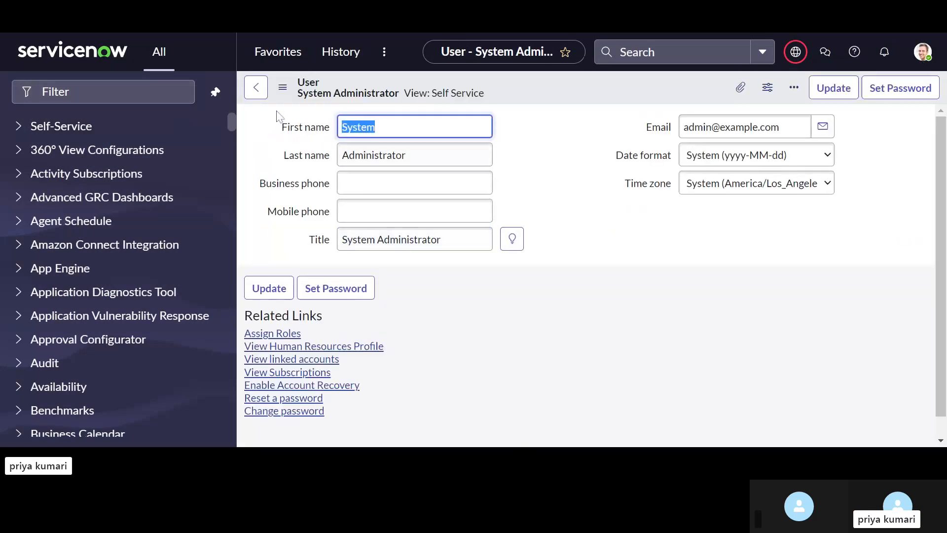
click(284, 86)
mouse_move(308, 157)
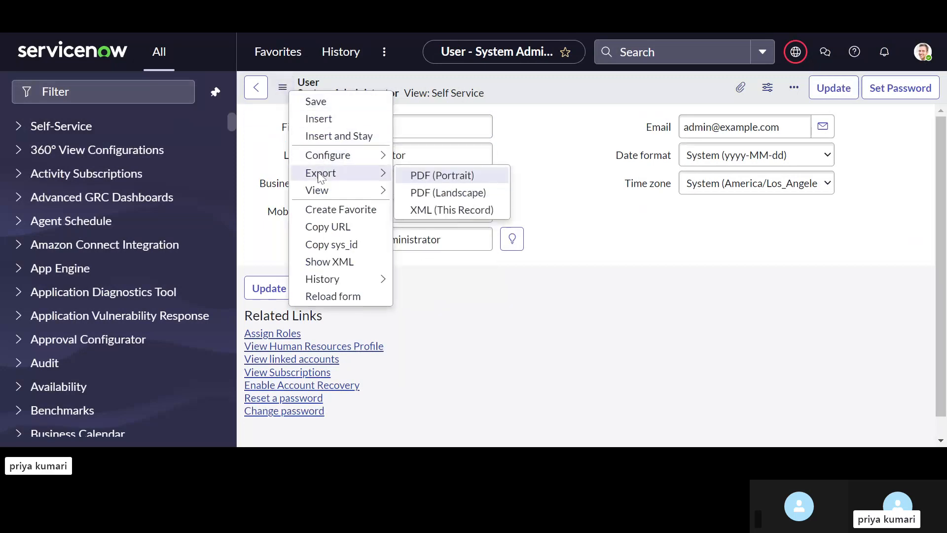
mouse_move(321, 193)
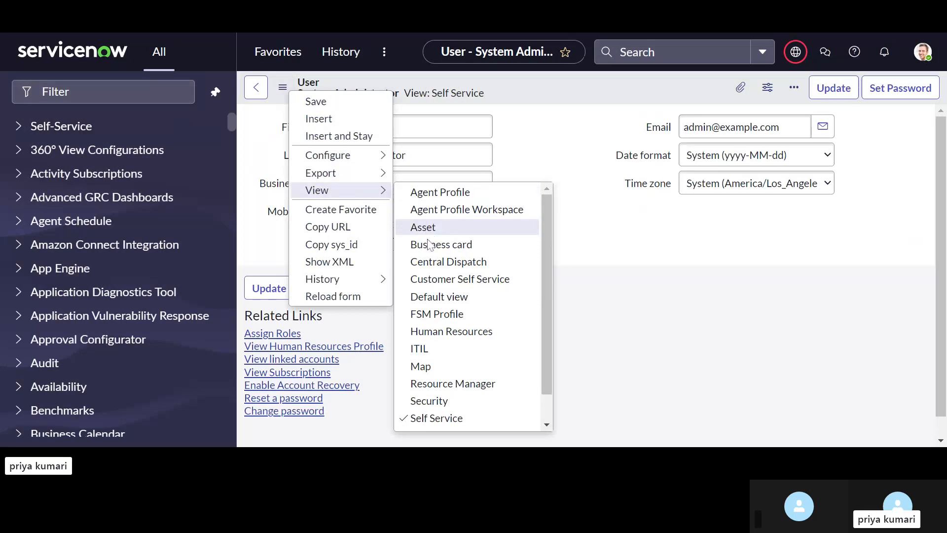
click(430, 296)
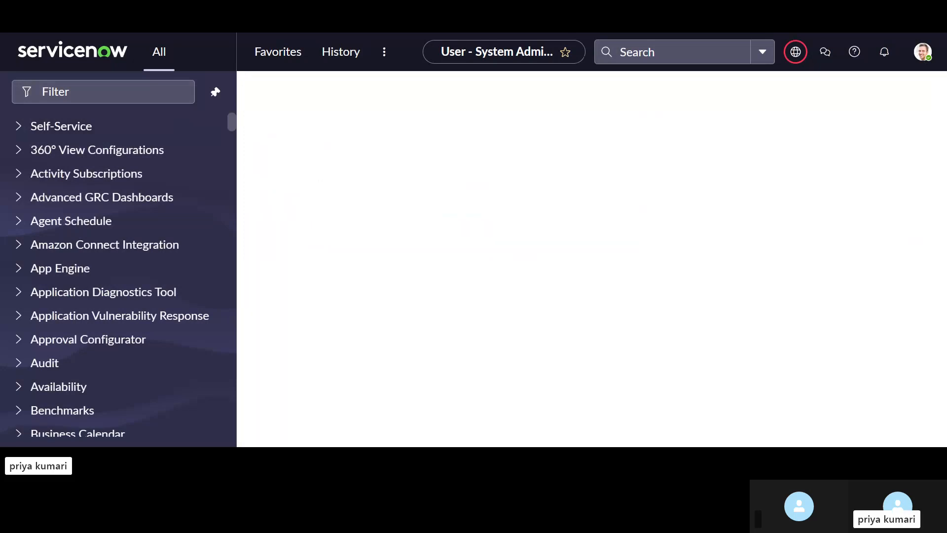
Open the administrator's assigned roles for editing from the user record's related roles.
scroll(586, 276, down, 8)
scroll(340, 237, down, 1)
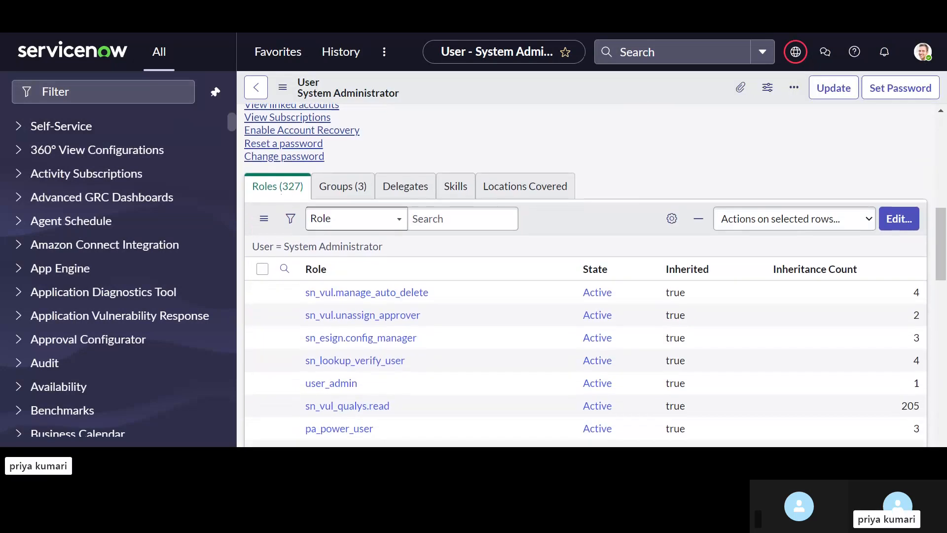
scroll(341, 238, up, 4)
scroll(340, 237, down, 4)
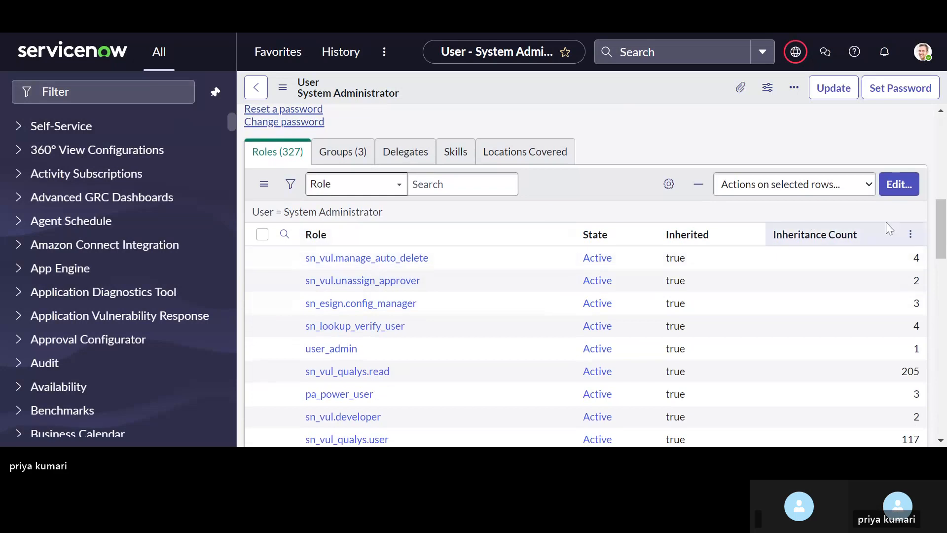
click(899, 185)
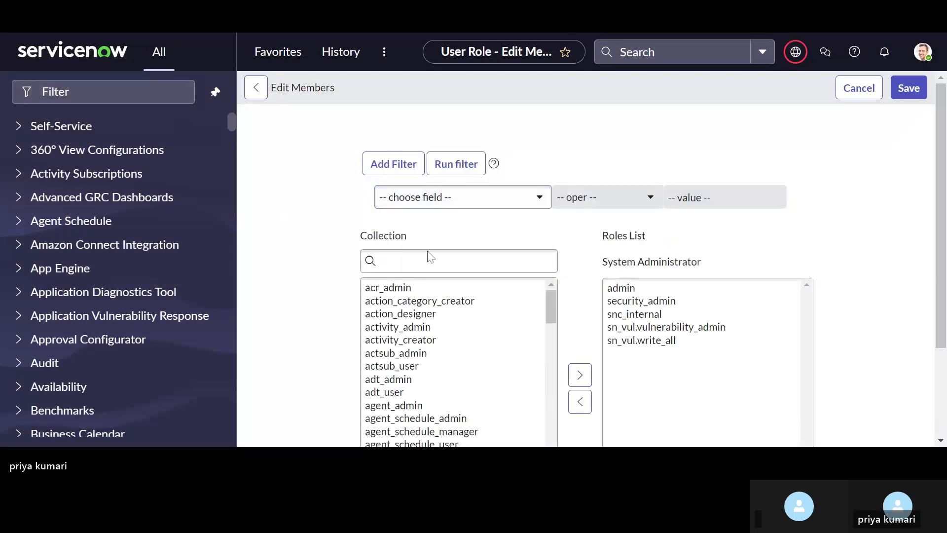
Filter the collection of available roles by "*compliance".
click(429, 260)
text(com)
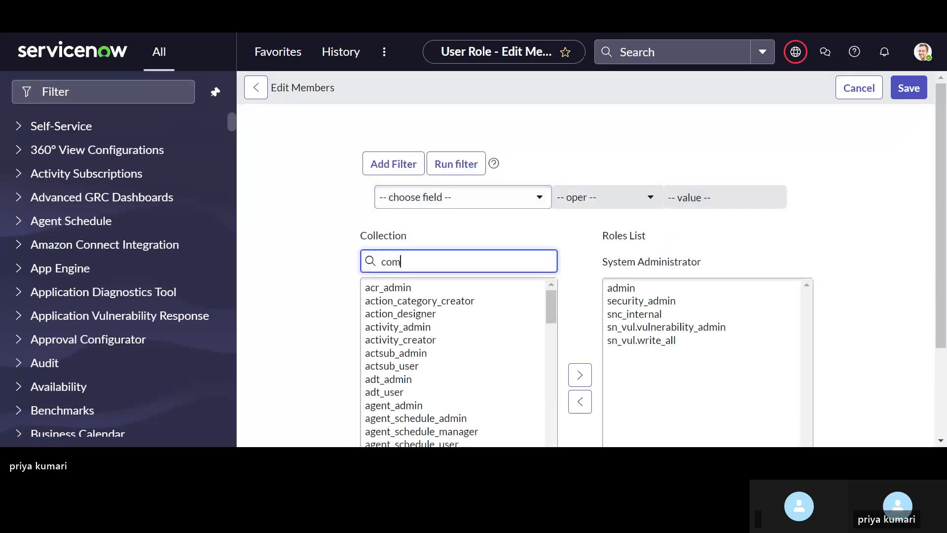
text(pi)
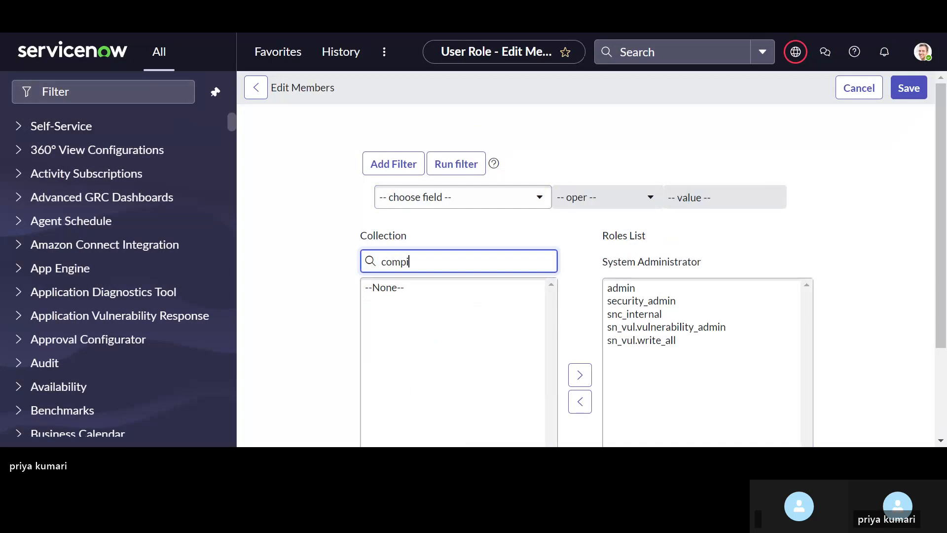
text(lian)
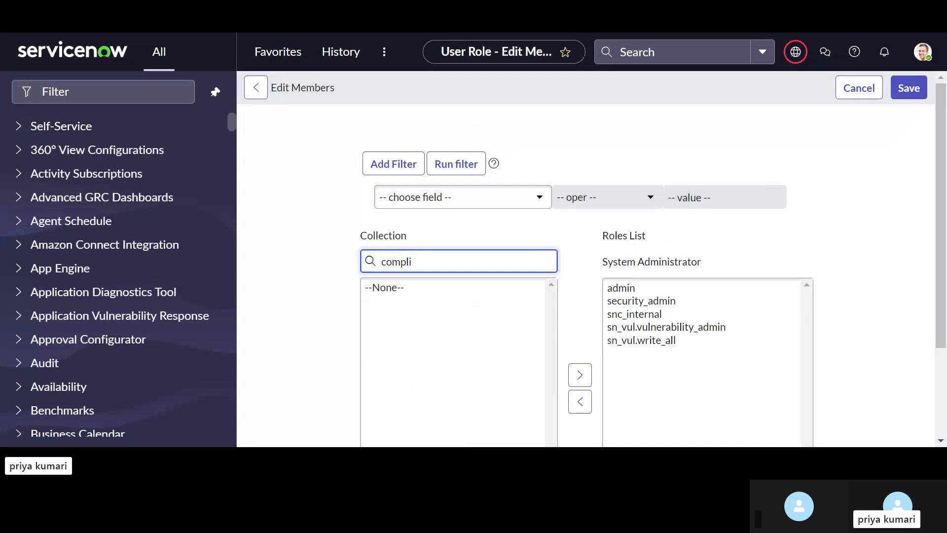
text(ce )
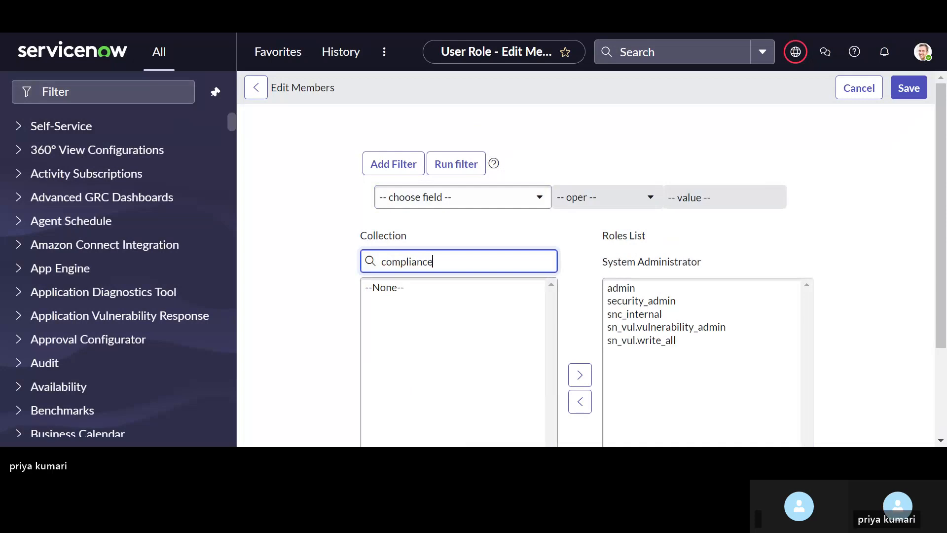
text(ma)
key(BackSpace)
key(BackSpace)
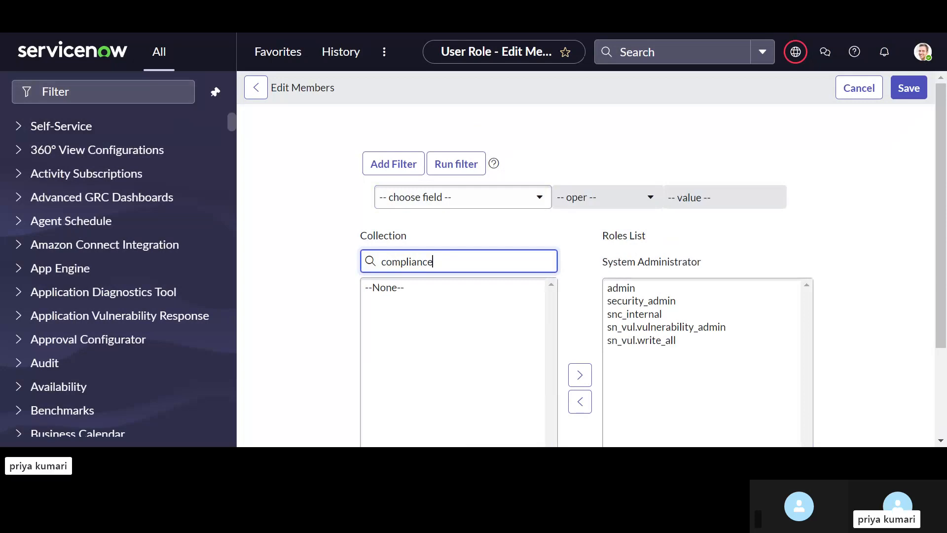
click(382, 261)
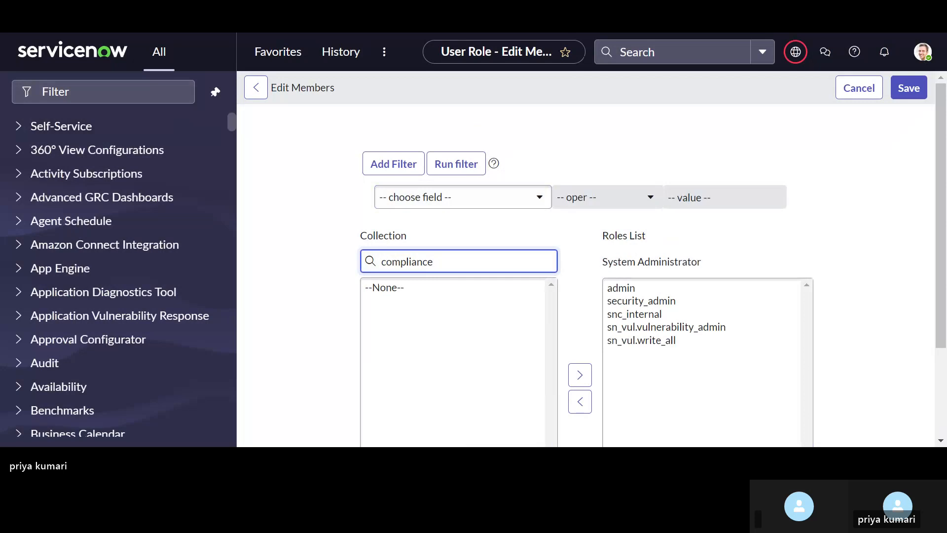
text(*)
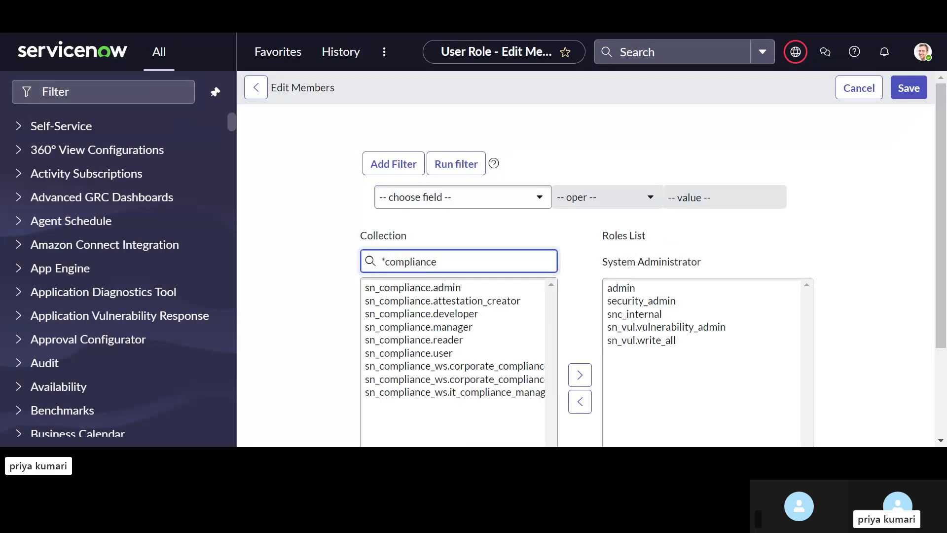
click(448, 291)
scroll(447, 291, down, 1)
double_click(447, 290)
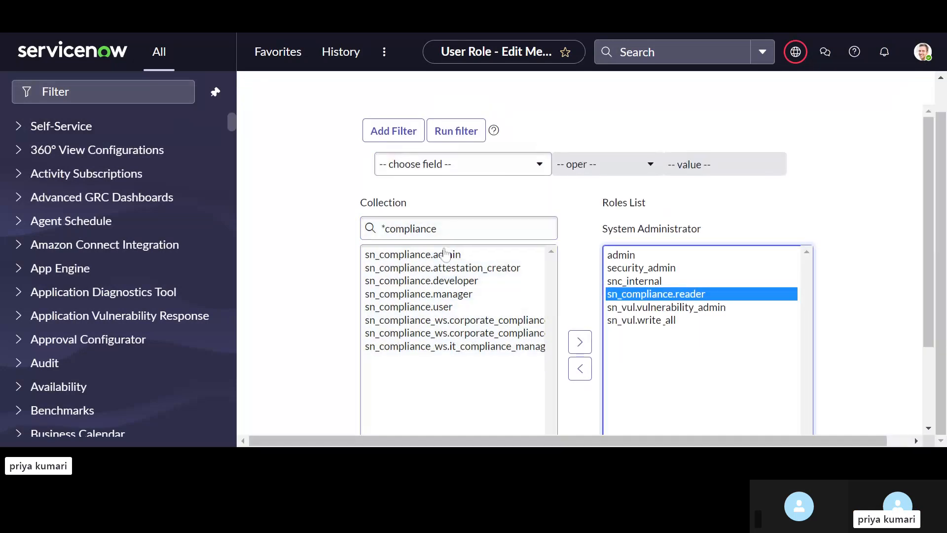
click(580, 368)
Add the sn_compliance.admin role to the administrator's roles list and save the change.
click(419, 223)
double_click(418, 223)
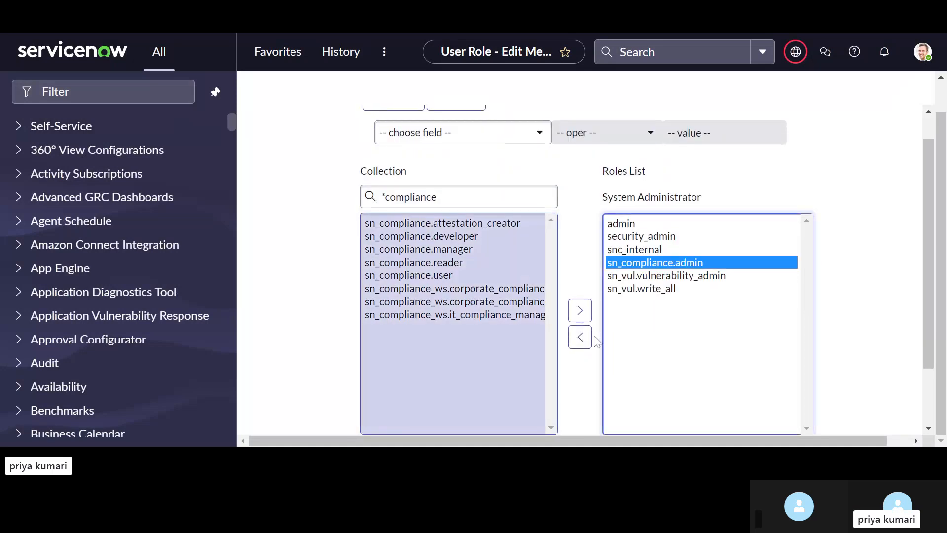
scroll(636, 391, down, 2)
click(617, 376)
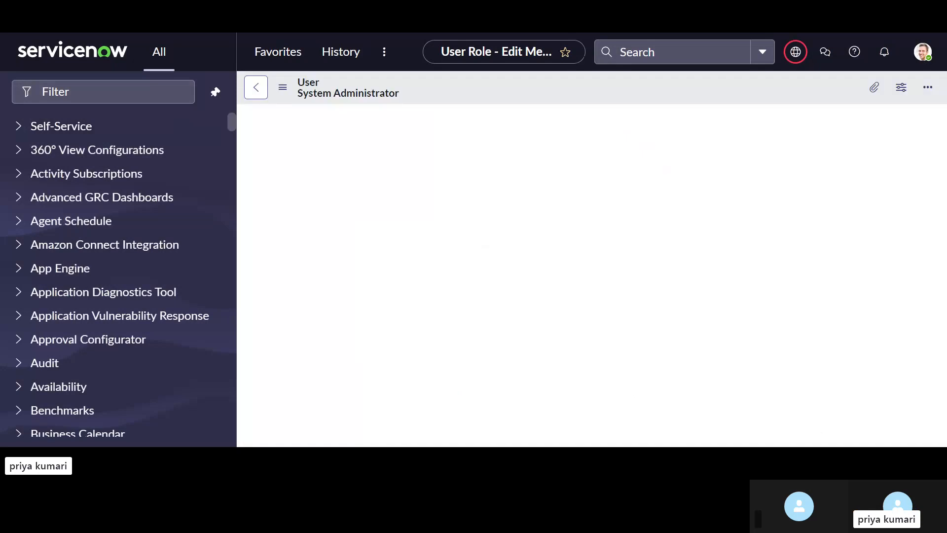
Review the administrator's updated user record and roles list, and dismiss the role-assignment notifications.
scroll(627, 382, down, 7)
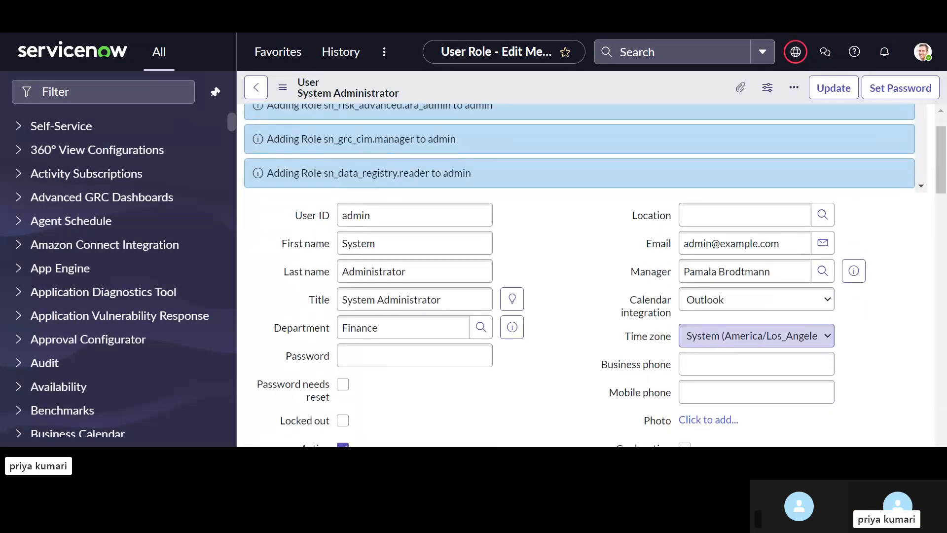
scroll(617, 333, down, 8)
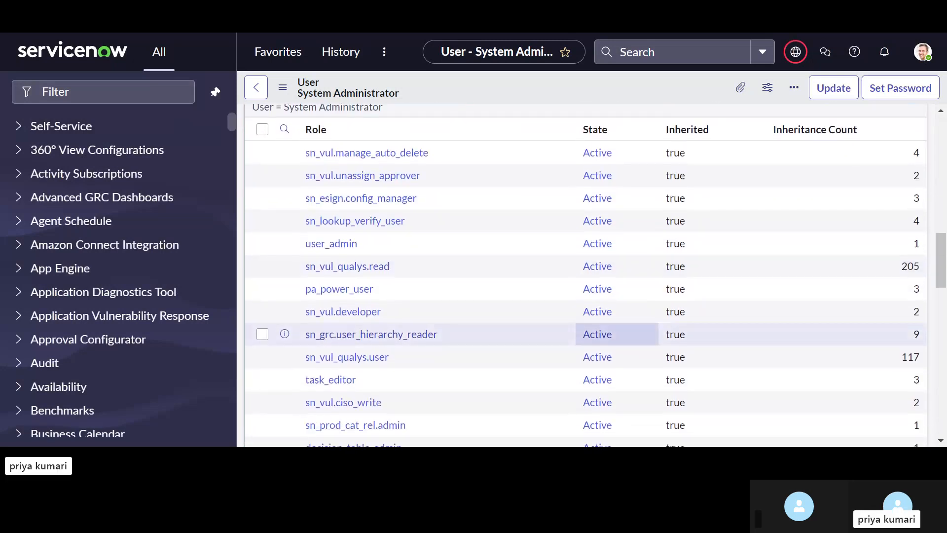
scroll(616, 334, up, 3)
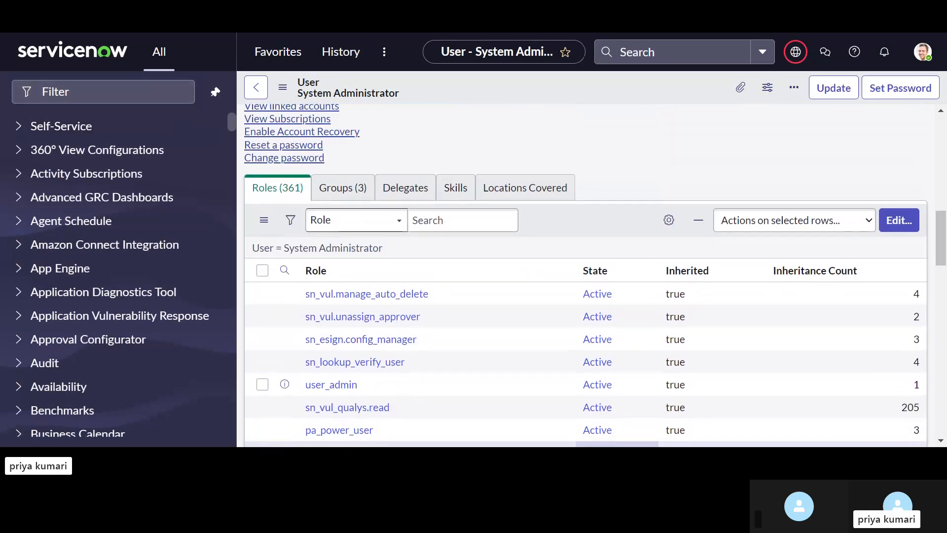
scroll(636, 276, up, 10)
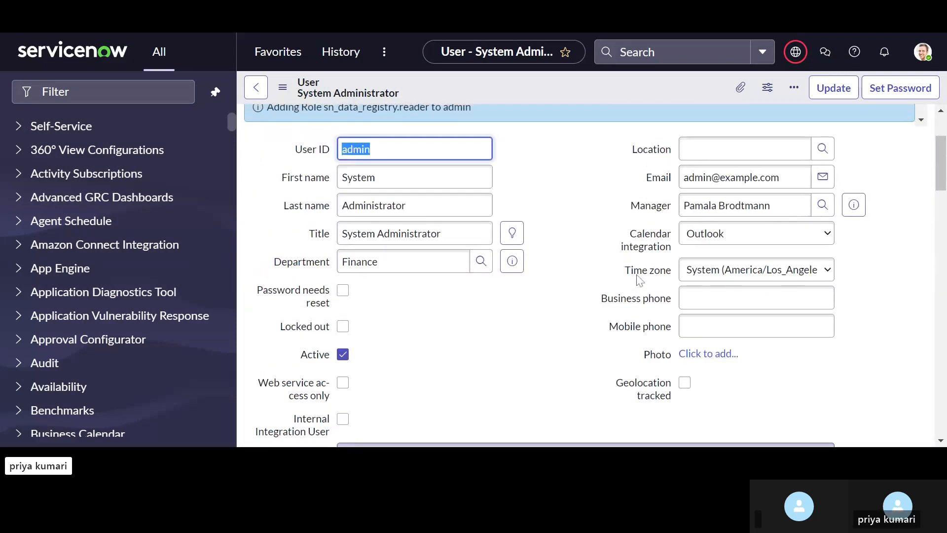
scroll(639, 279, up, 3)
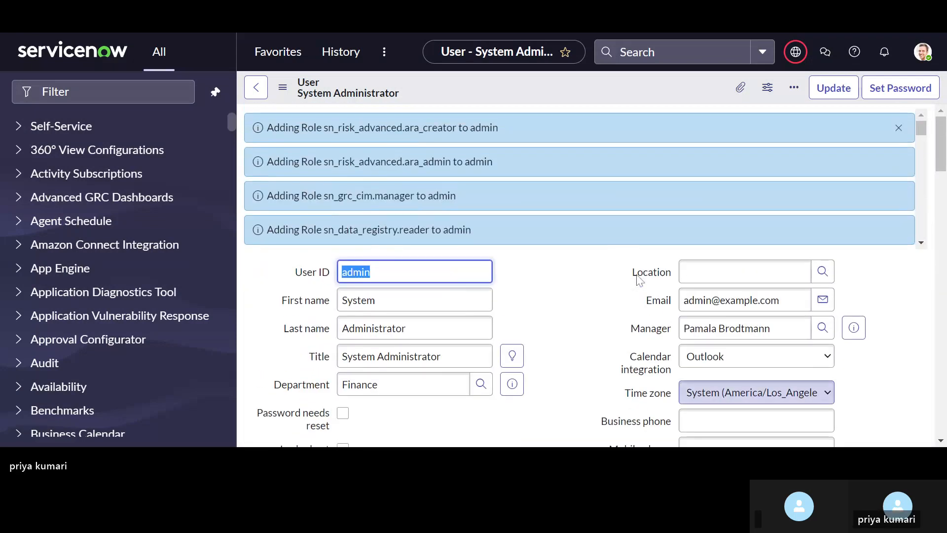
click(898, 127)
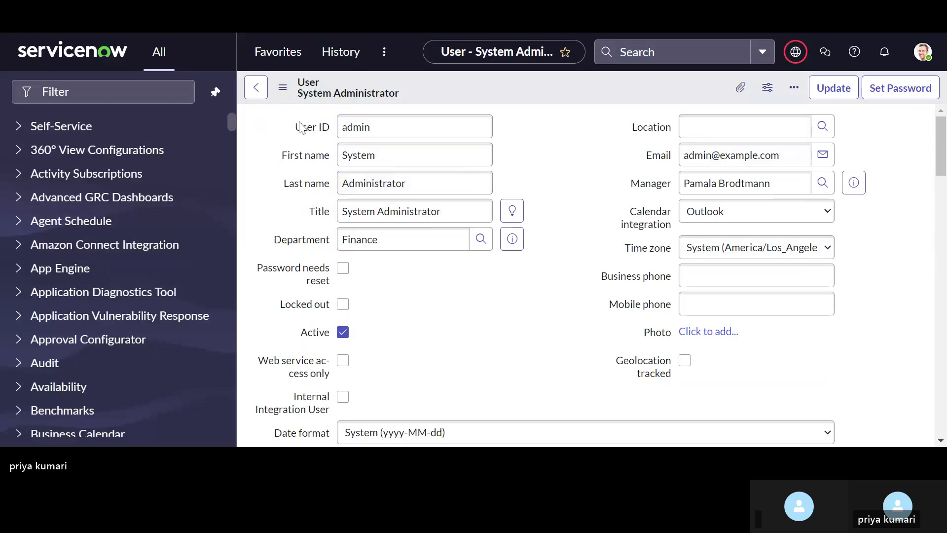
Return to the test policy record and open its policy exception PER0002005.
click(256, 94)
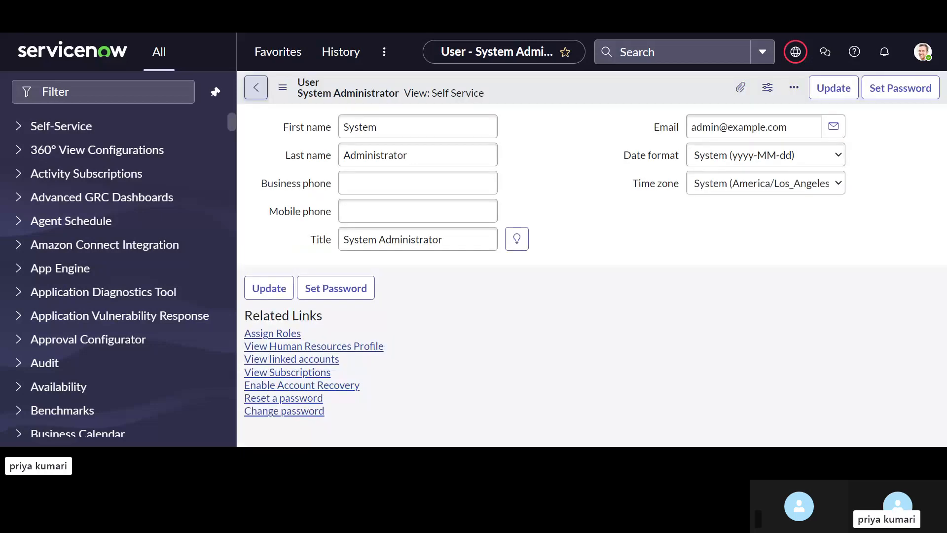
click(256, 96)
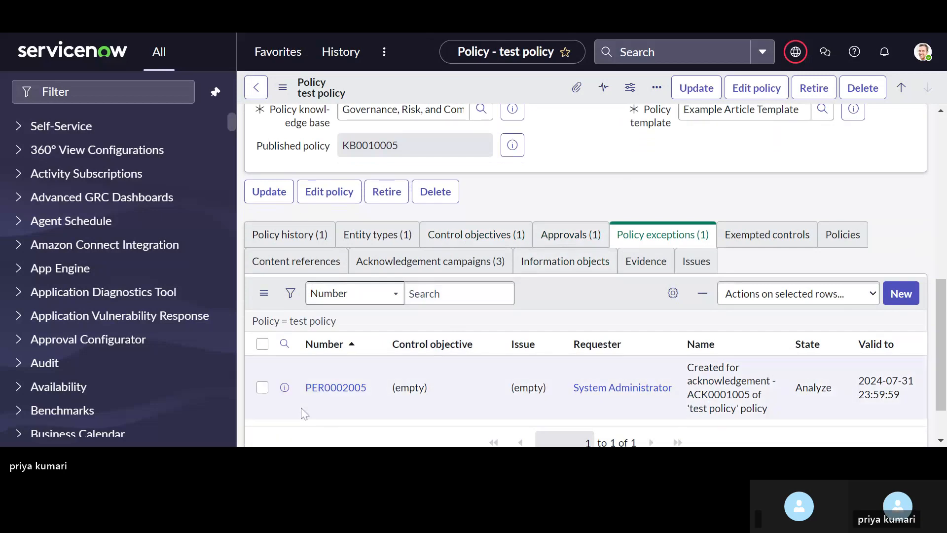
click(336, 387)
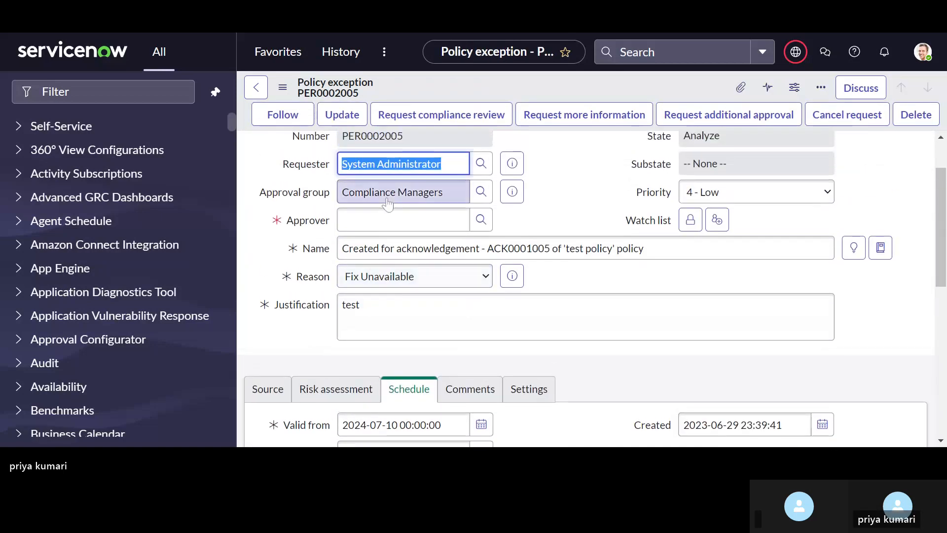
Enter "system" as the policy exception's approver and choose a user through the approver lookup.
click(390, 220)
text(sys)
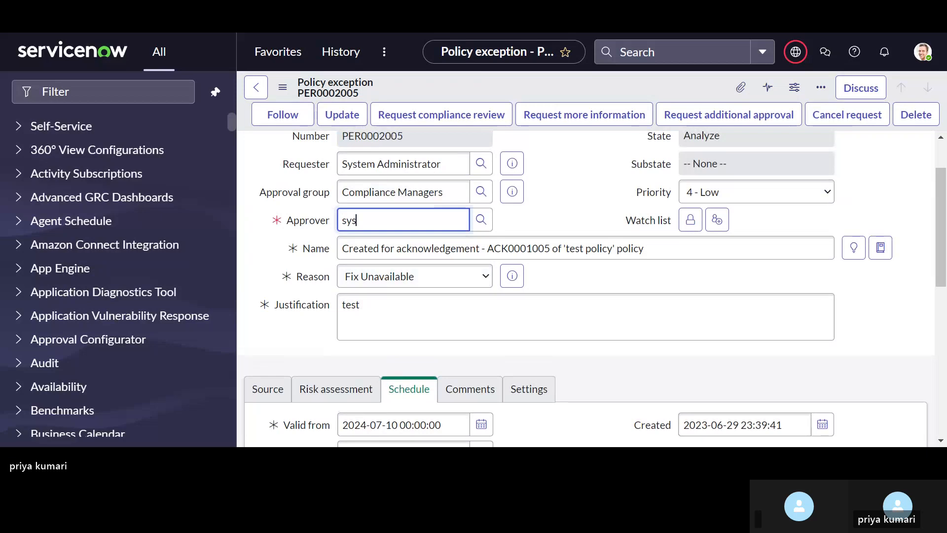
text(tem)
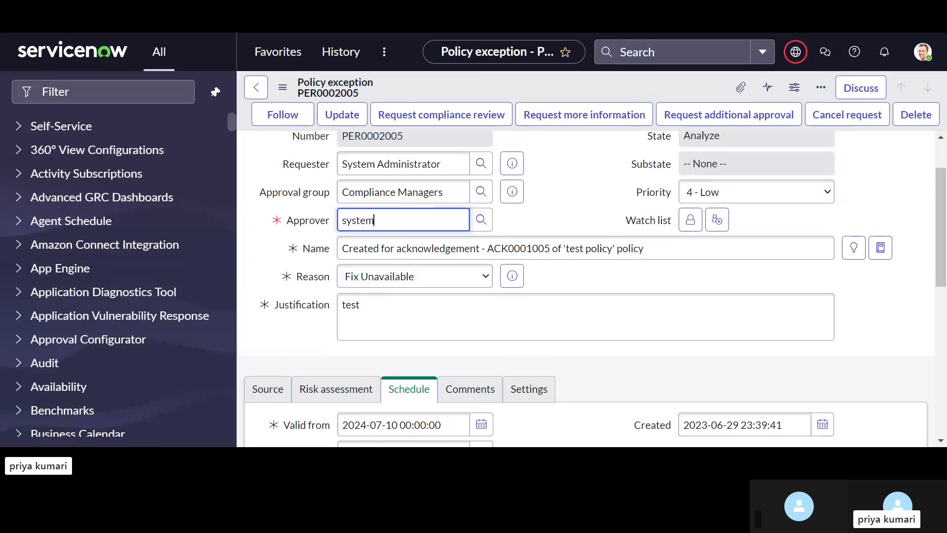
click(481, 219)
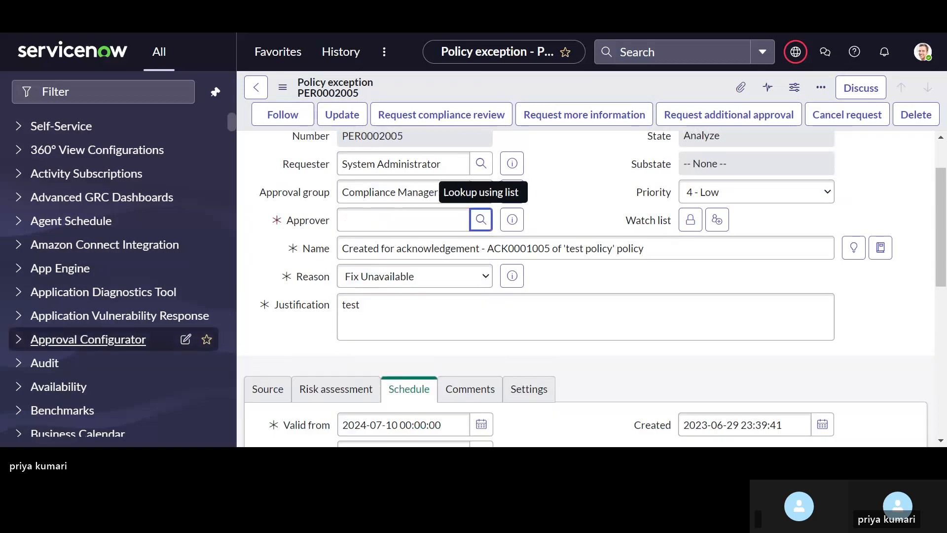
click(484, 229)
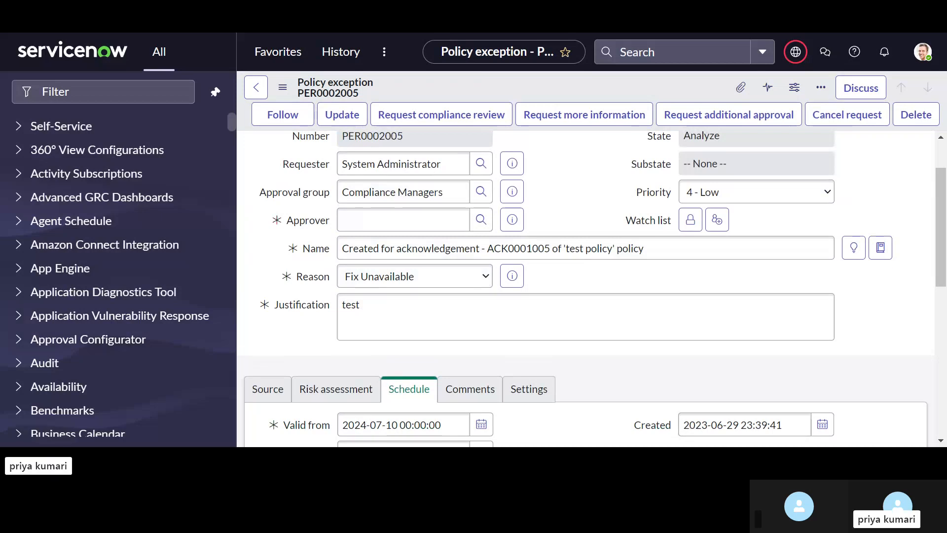
click(481, 219)
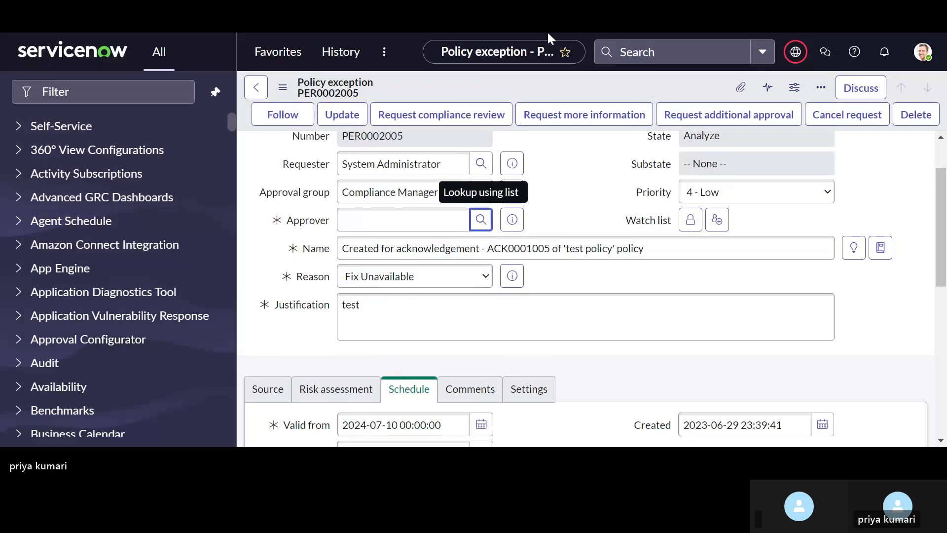
Preview the user record selected as the policy exception's approver and check its details.
click(922, 51)
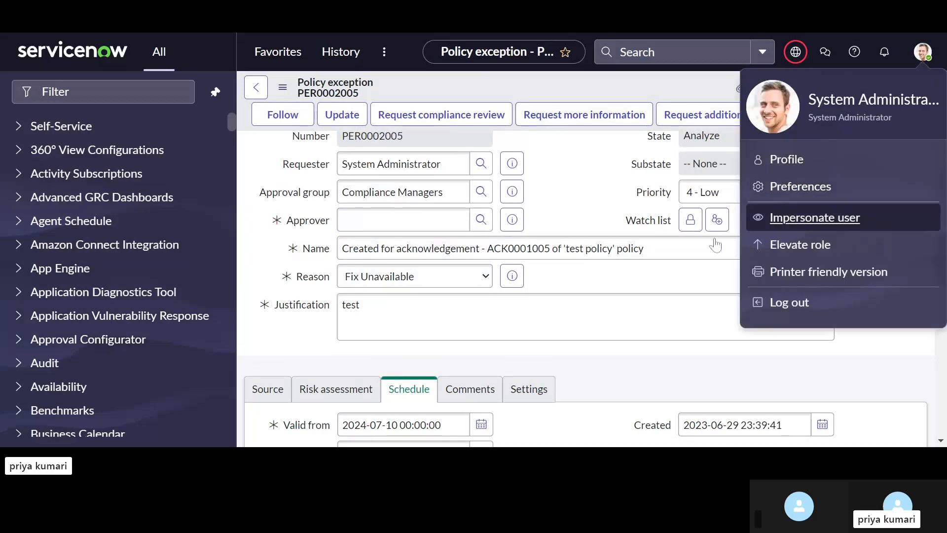
click(403, 219)
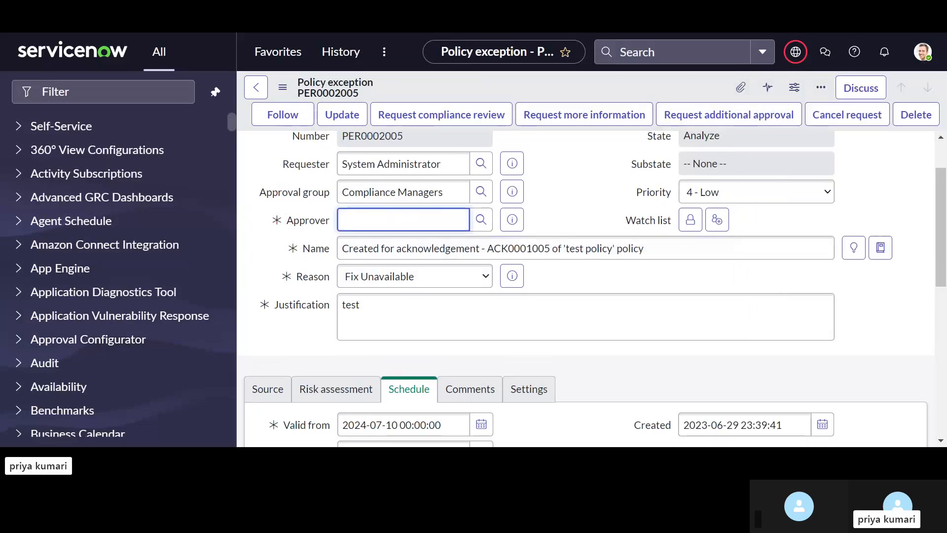
drag(642, 218, 514, 223)
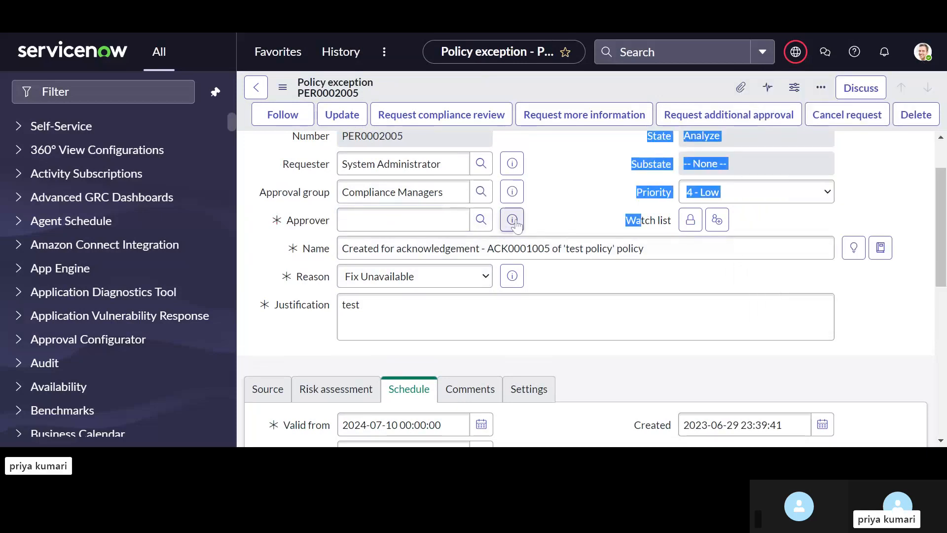
click(513, 220)
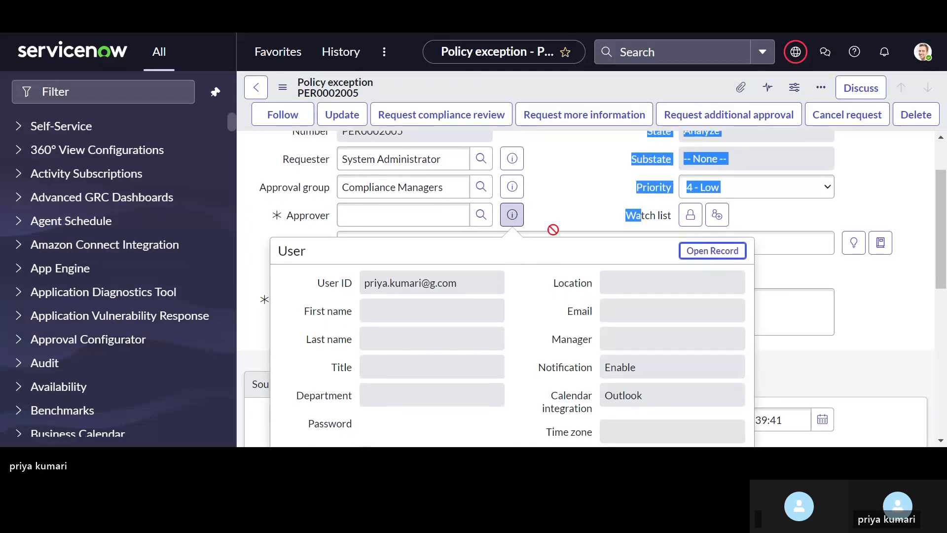
click(573, 196)
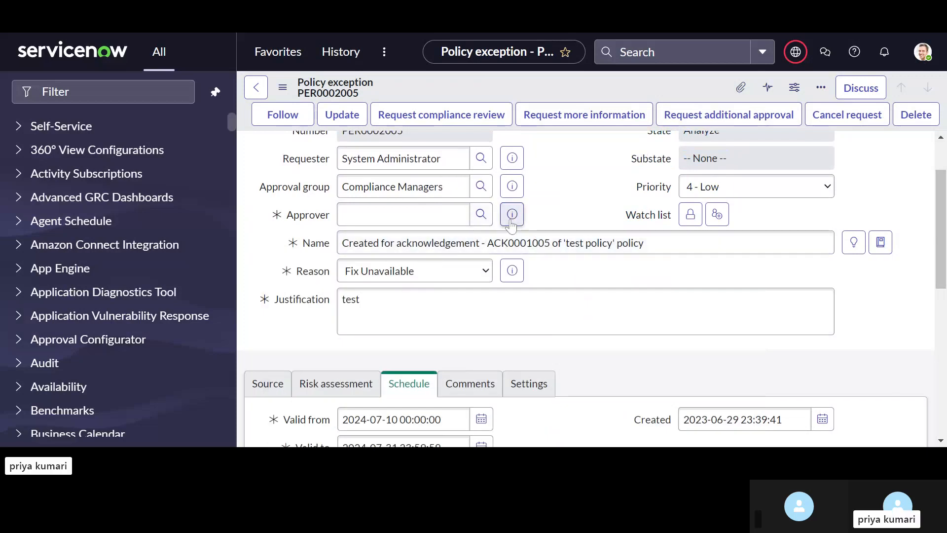
click(512, 214)
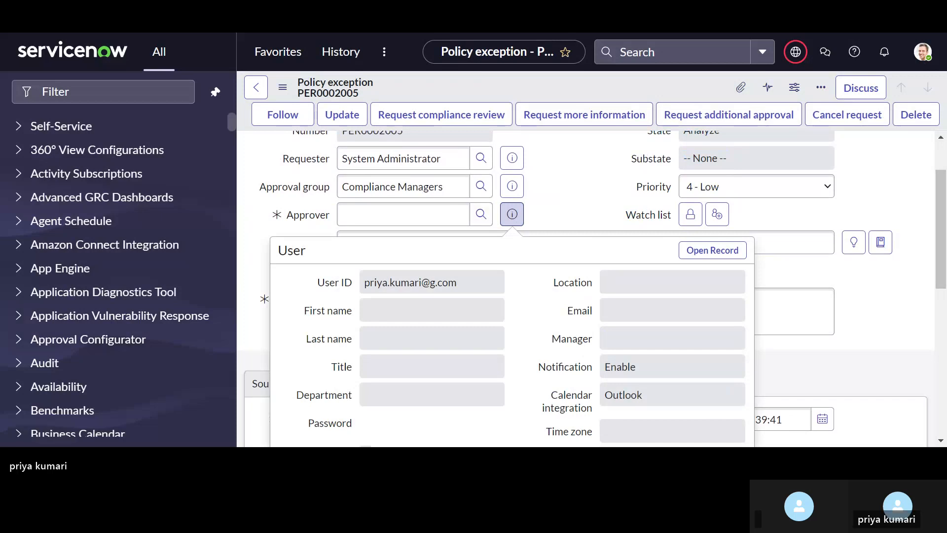
click(575, 200)
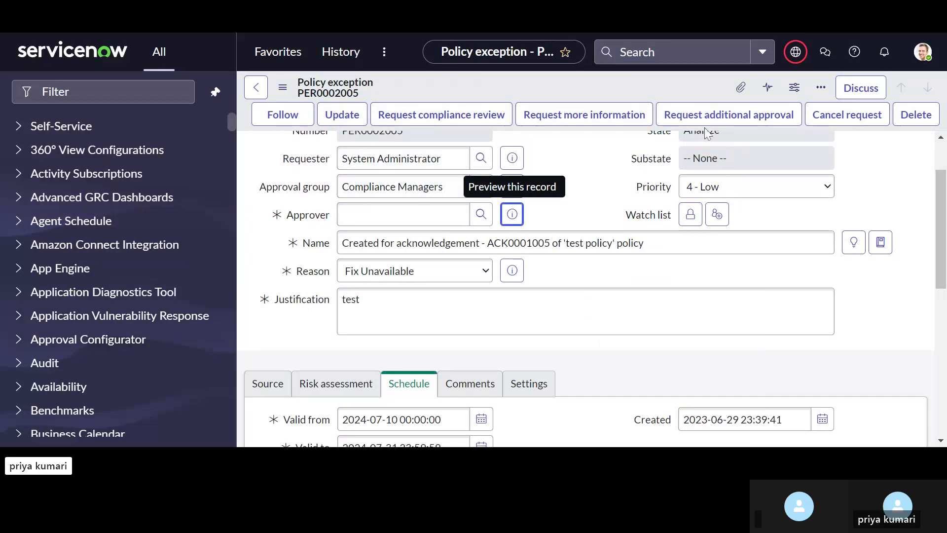
Try to request a compliance review of the policy exception, and set its risk rating to 1-Low.
scroll(600, 191, up, 3)
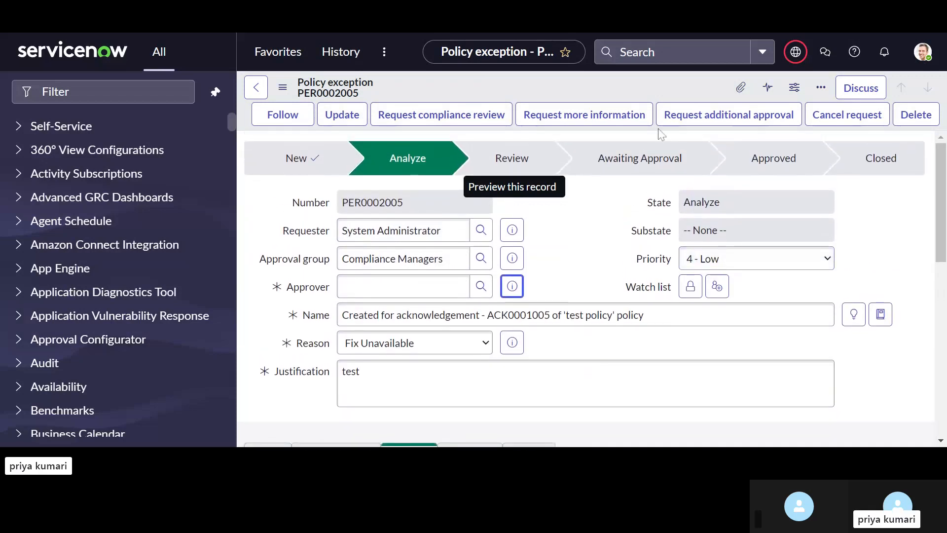
click(474, 126)
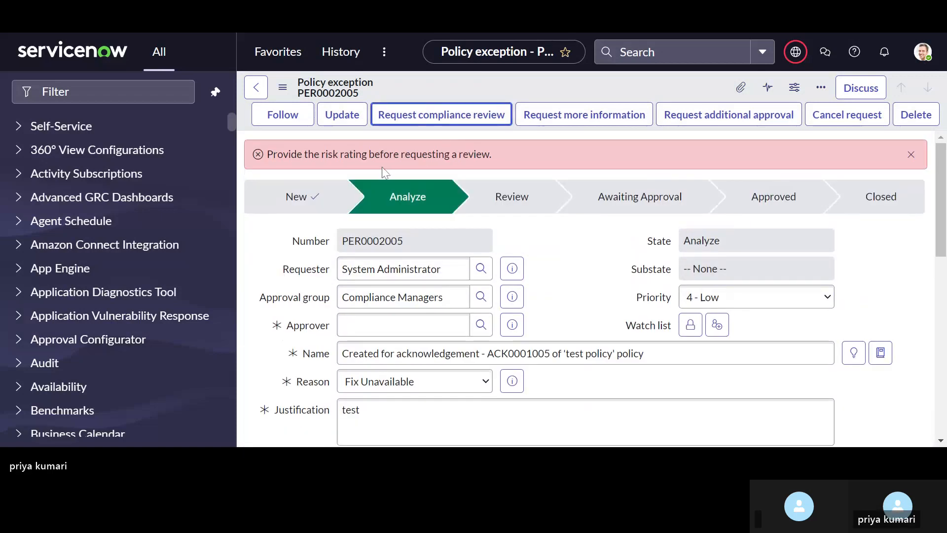
scroll(607, 254, down, 3)
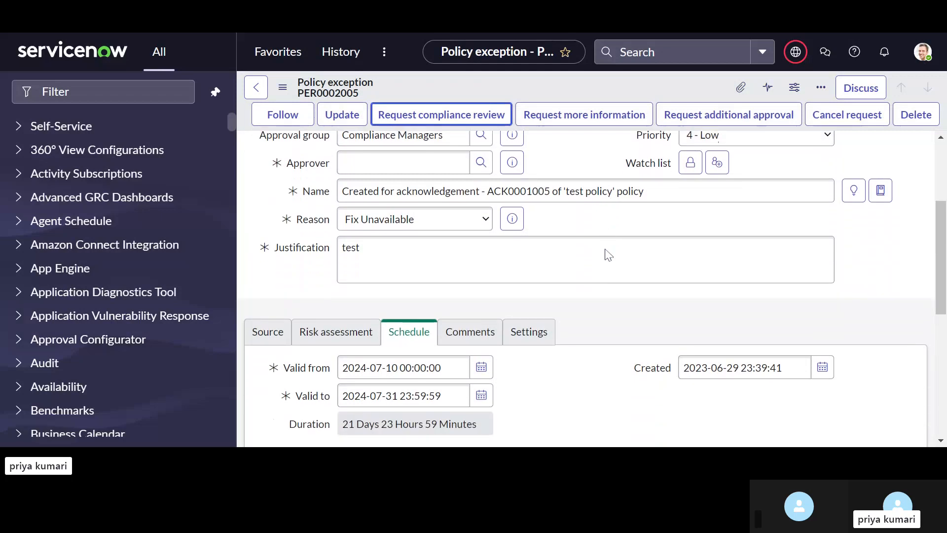
scroll(608, 254, down, 3)
click(358, 186)
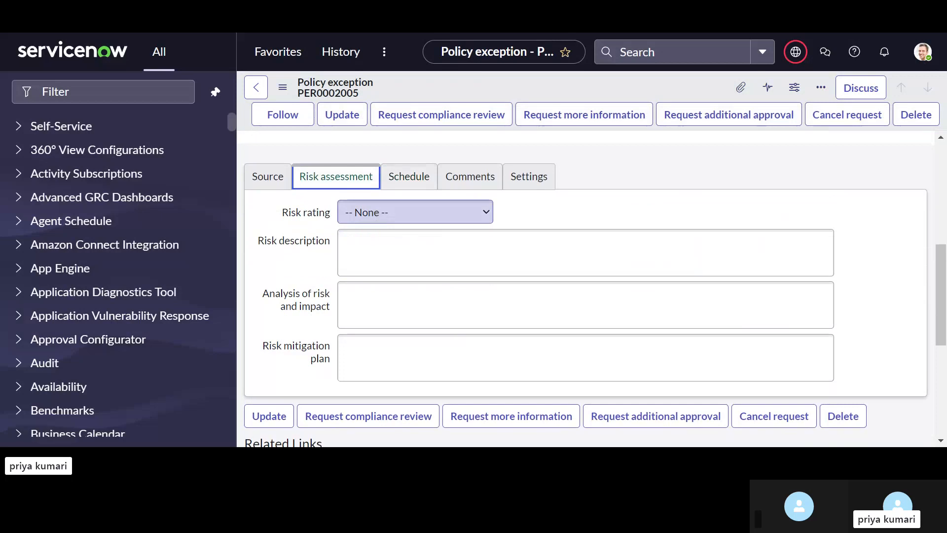
click(365, 218)
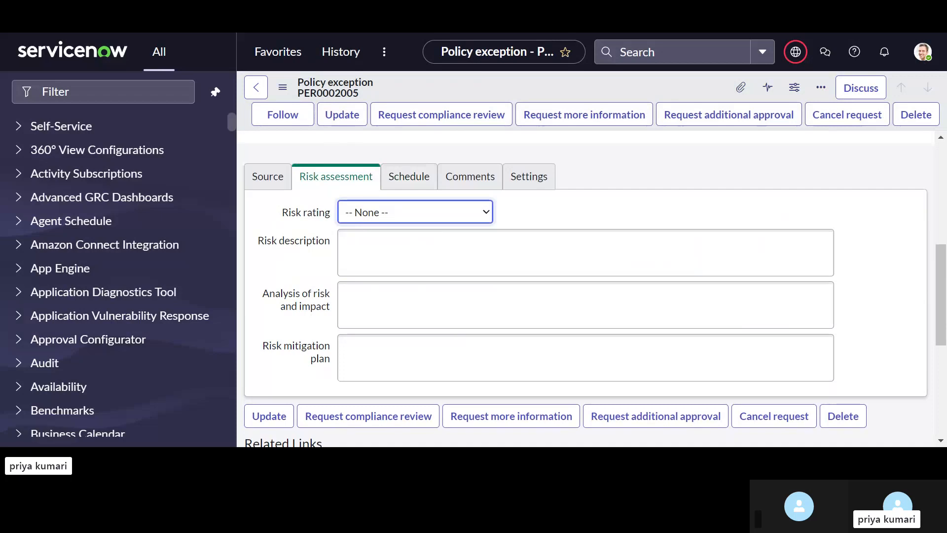
key(Down)
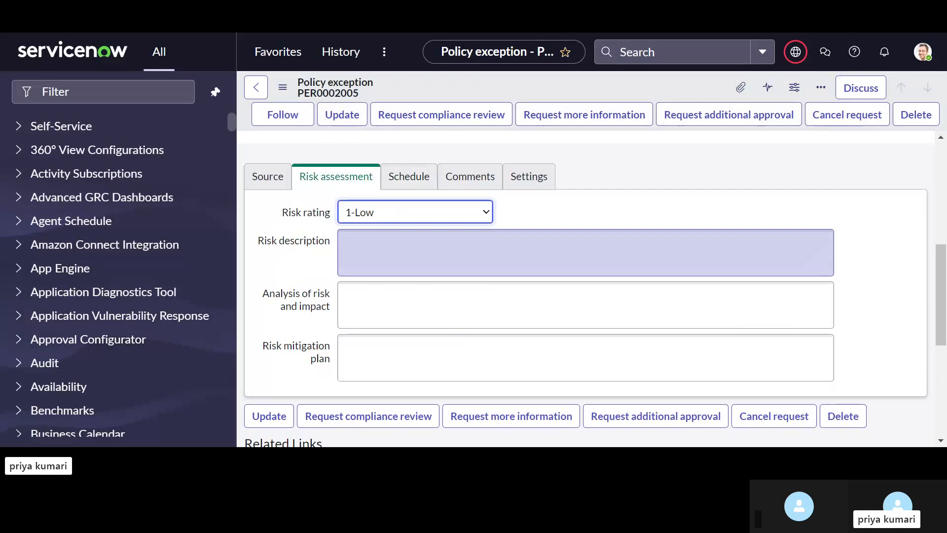
Request a compliance review of policy exception PER0002005.
click(248, 40)
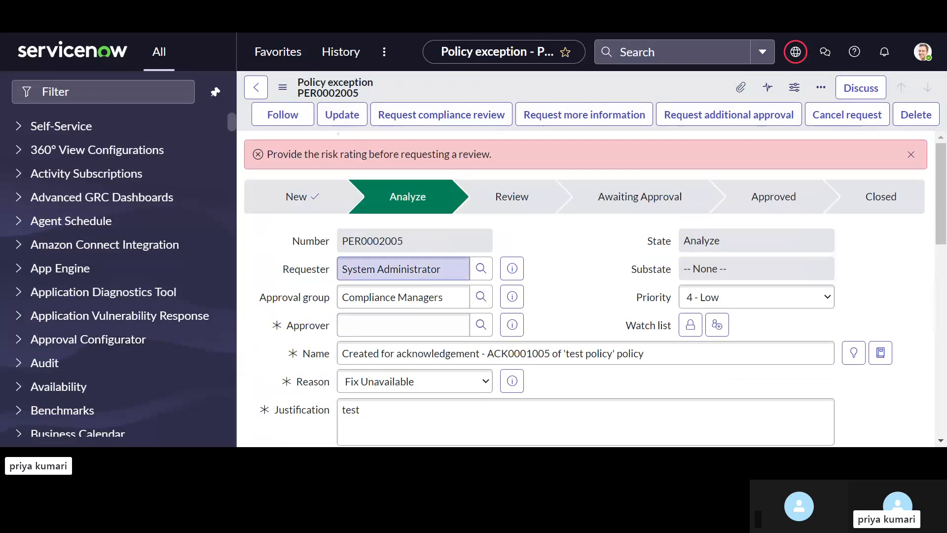
drag(443, 269, 340, 269)
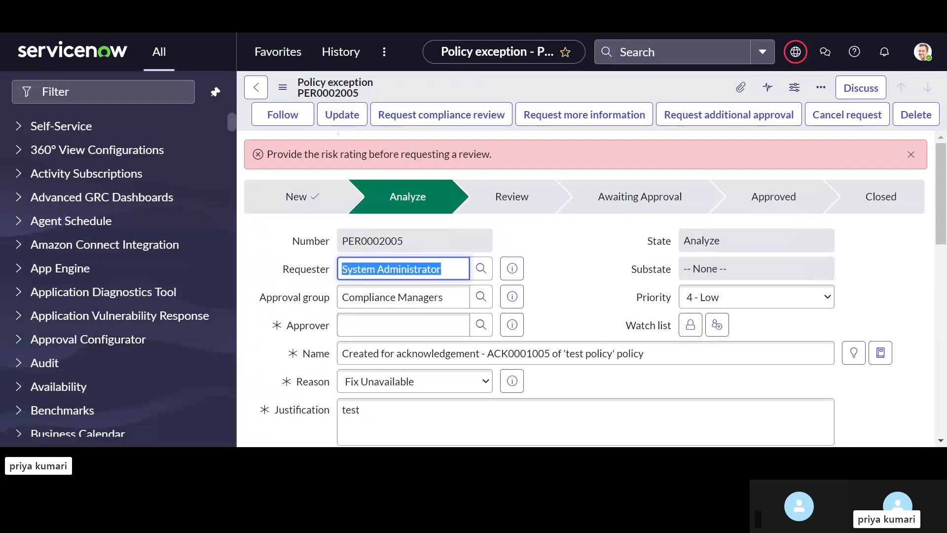
scroll(425, 318, down, 3)
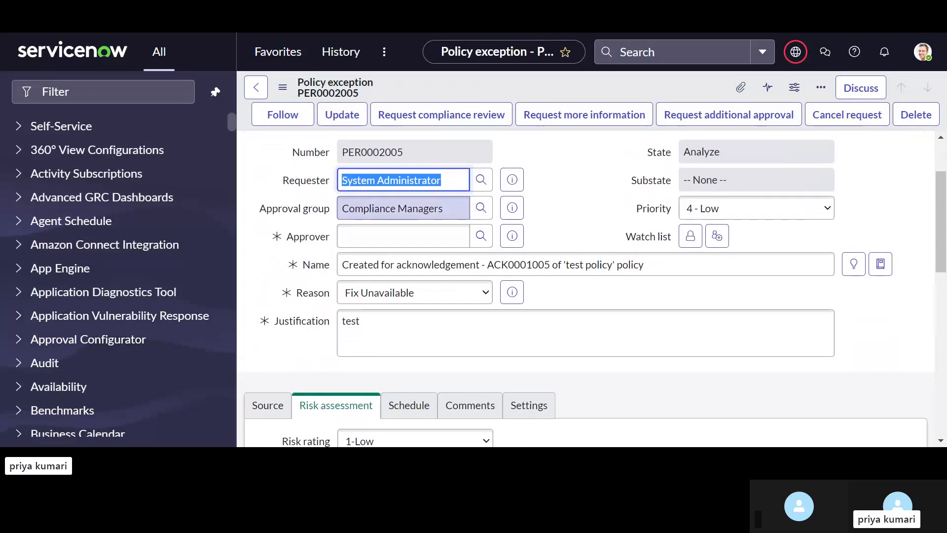
scroll(425, 318, down, 1)
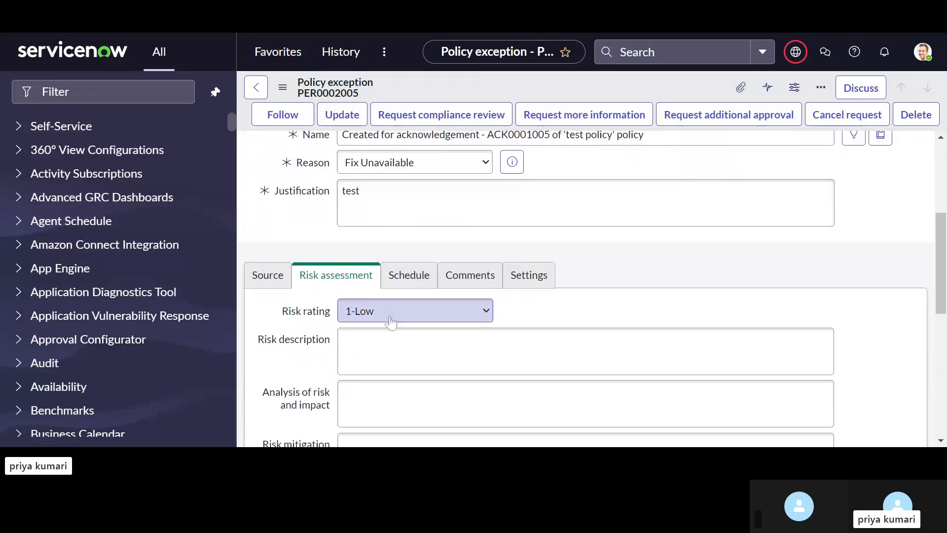
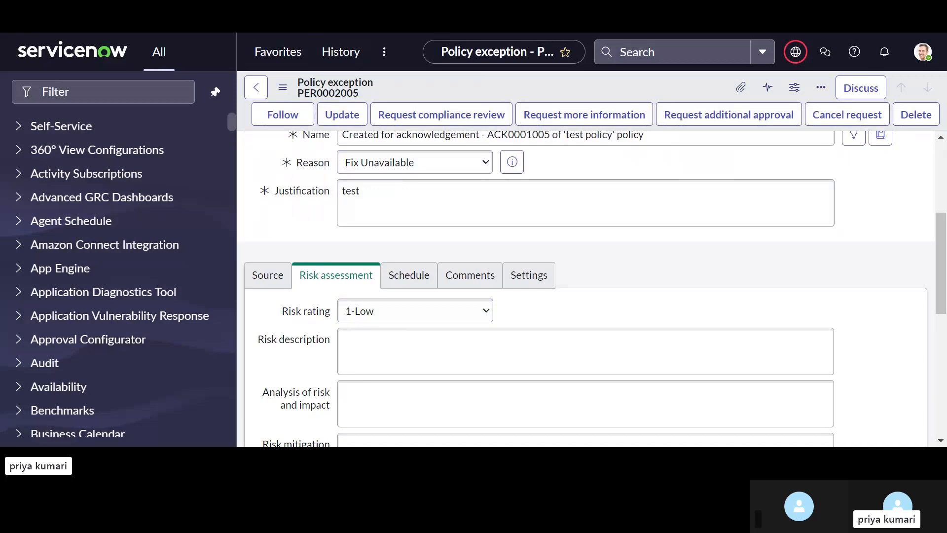
scroll(341, 328, down, 1)
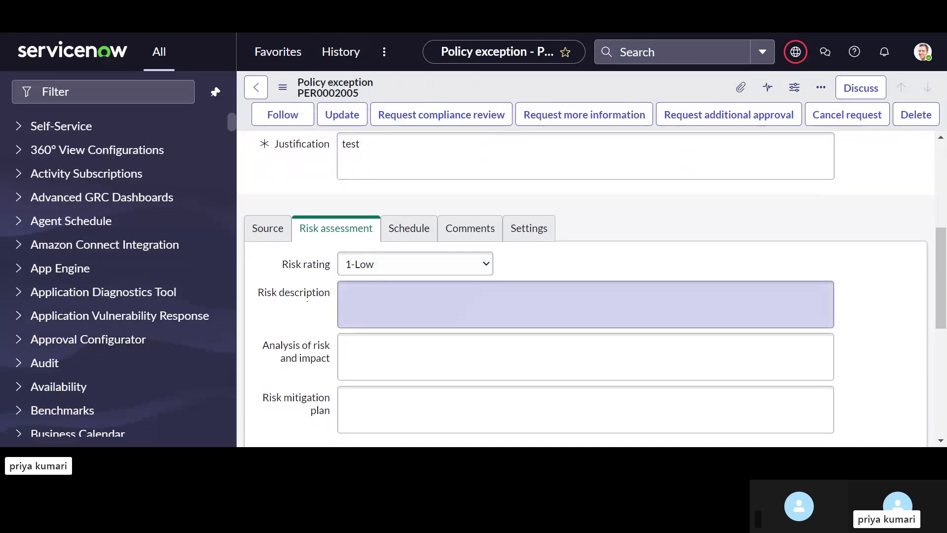
scroll(390, 303, down, 1)
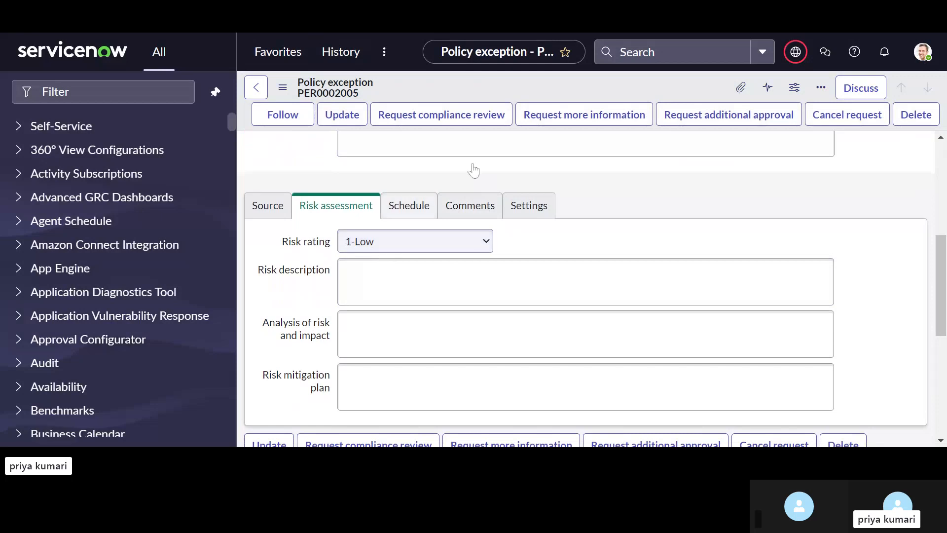
right_click(534, 94)
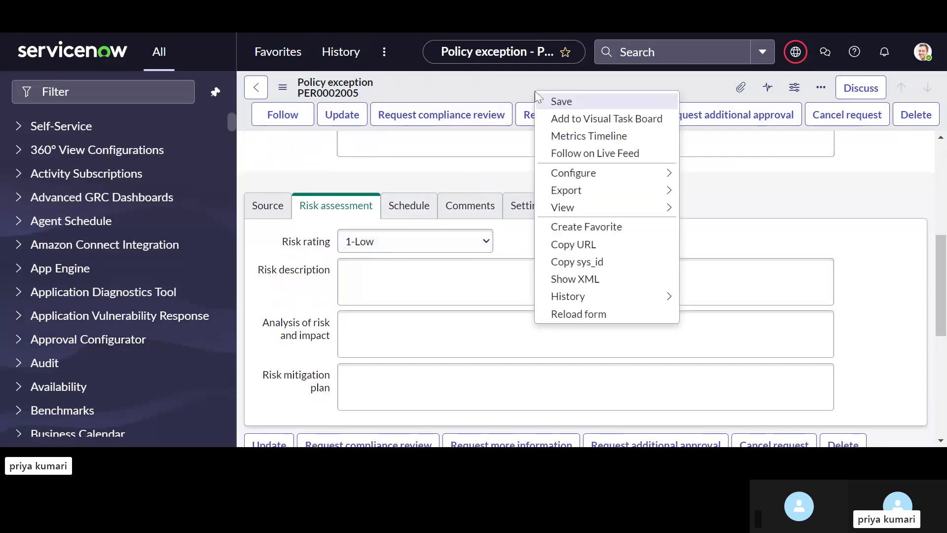
click(440, 130)
click(449, 129)
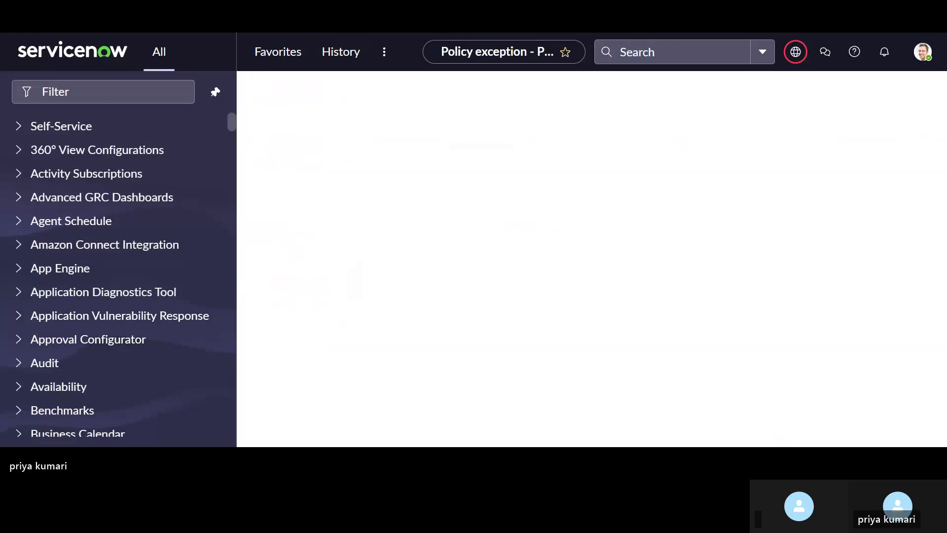
Look over the policy exception form and preview the requester's user record to check the manager.
scroll(496, 302, down, 6)
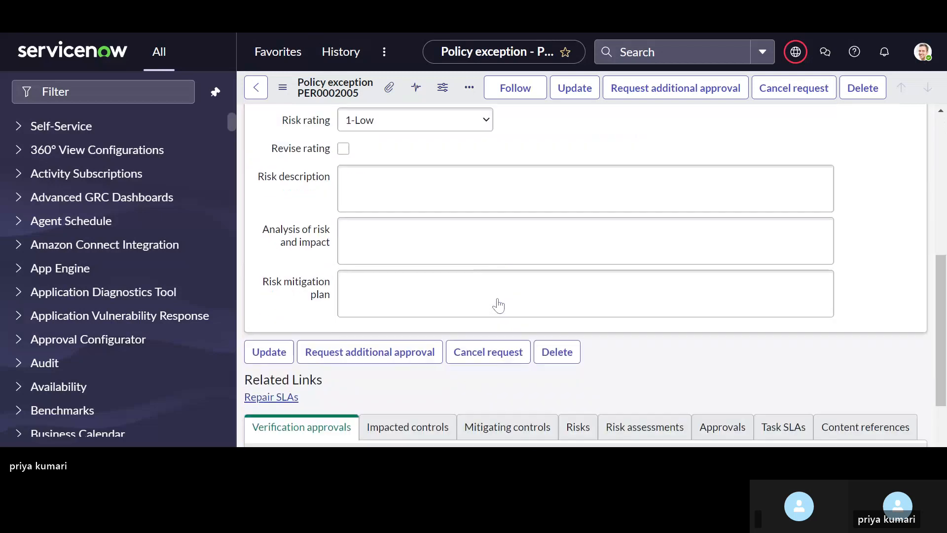
scroll(498, 305, down, 3)
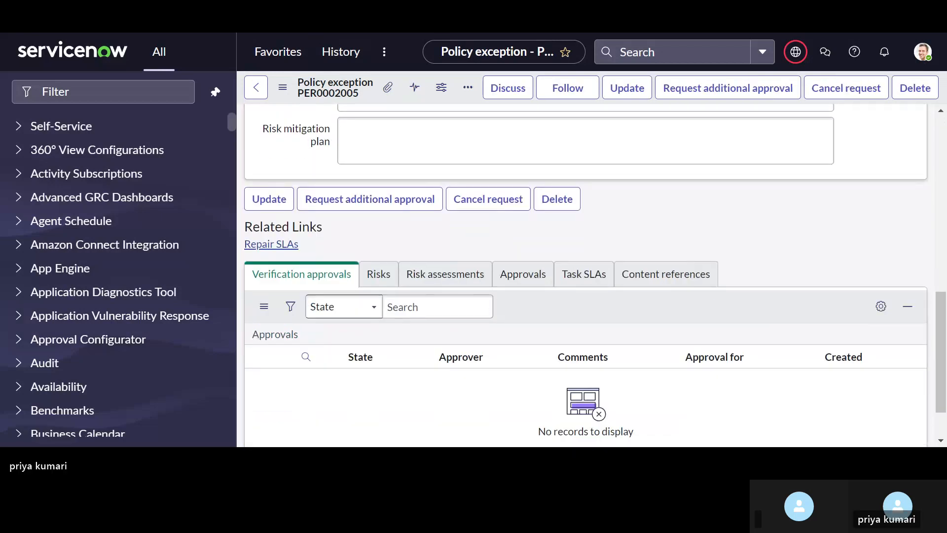
scroll(480, 220, up, 9)
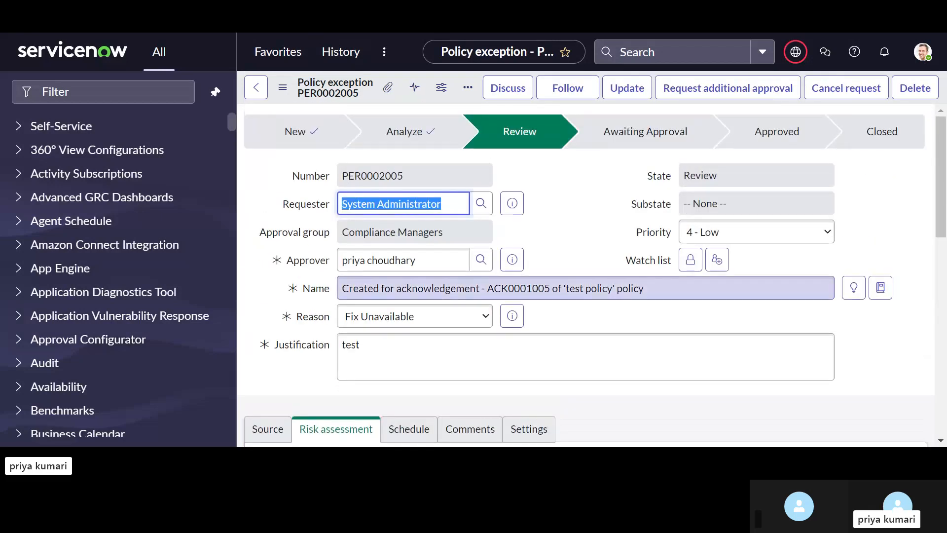
click(511, 204)
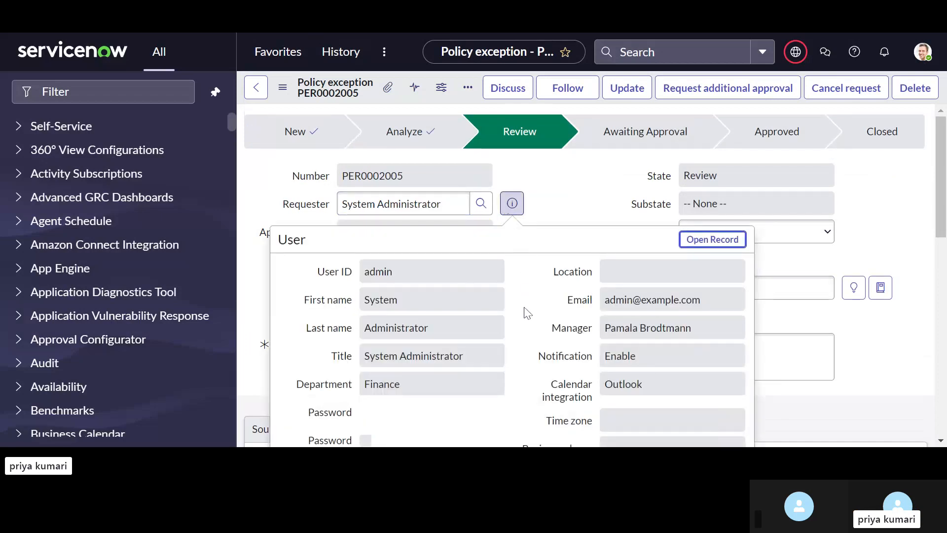
click(599, 201)
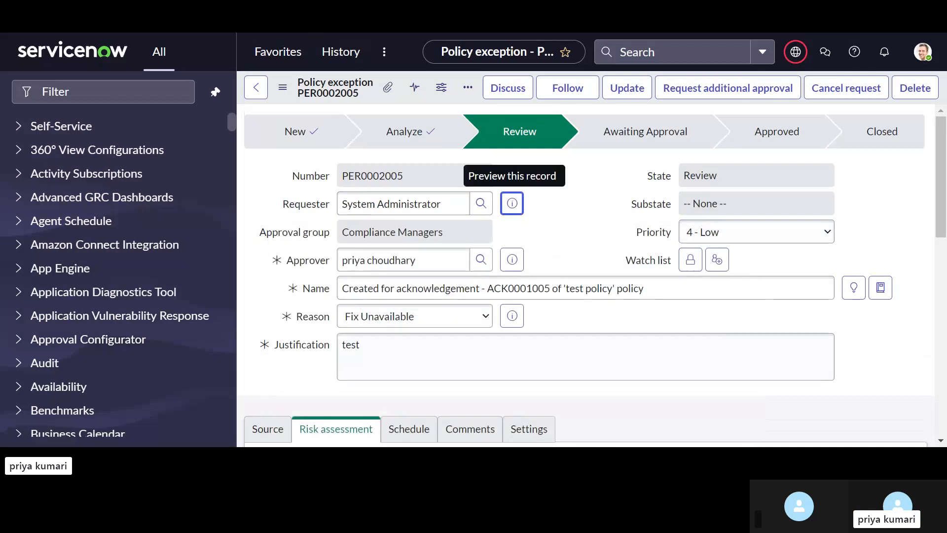
Examine the policy exception's Approvals and Verification approvals related lists for approval requests.
scroll(603, 402, down, 7)
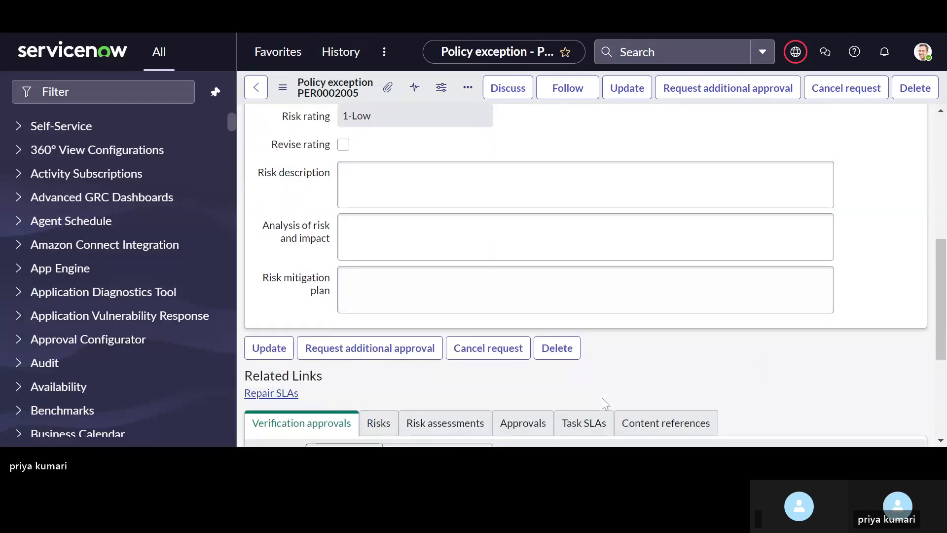
scroll(603, 402, up, 8)
scroll(603, 402, down, 10)
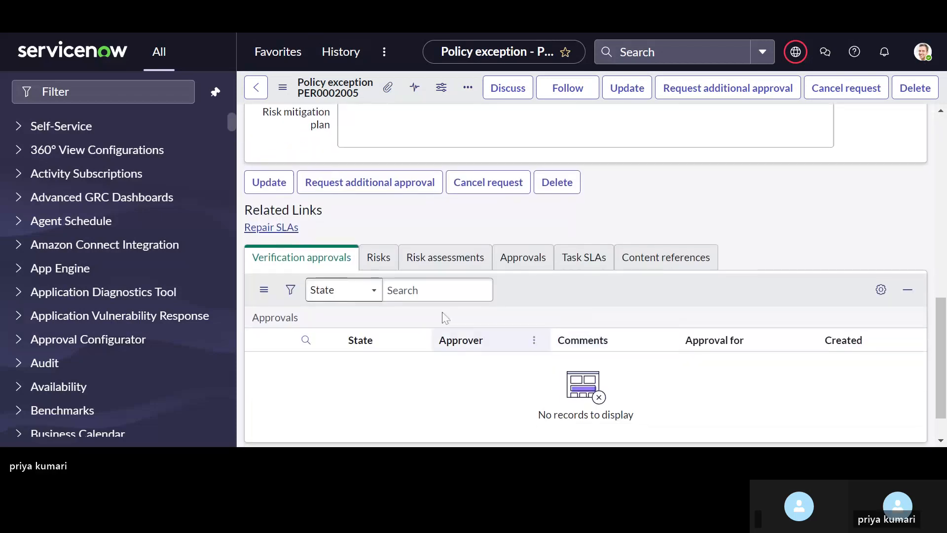
click(513, 259)
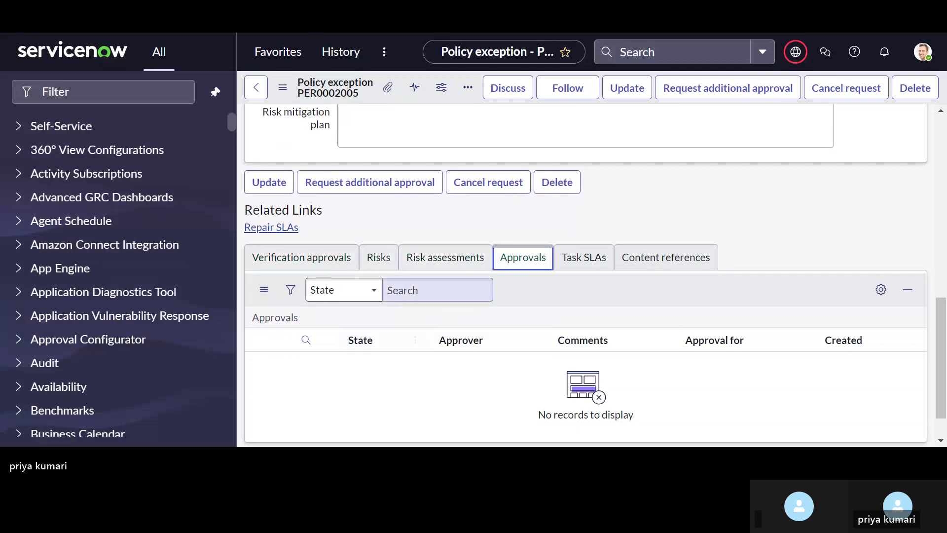
click(285, 323)
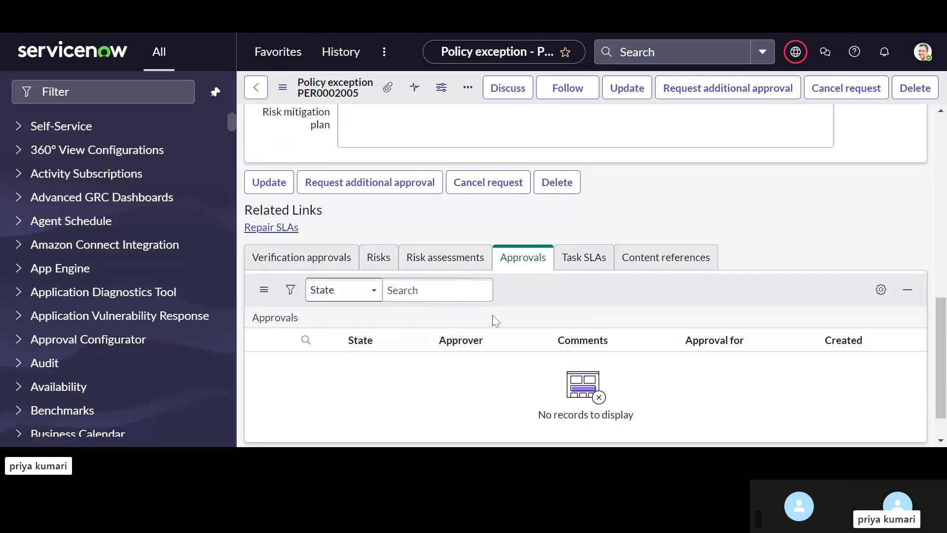
scroll(493, 320, down, 1)
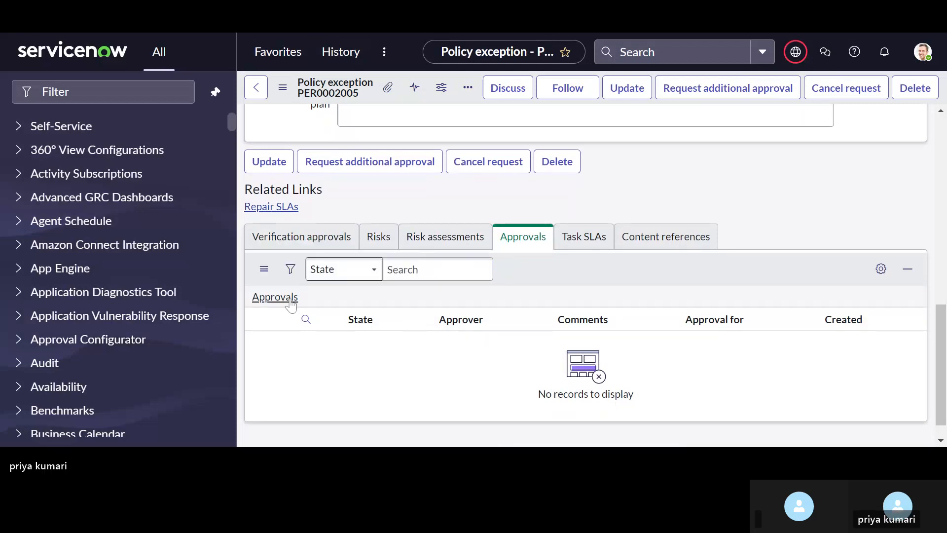
scroll(447, 316, up, 1)
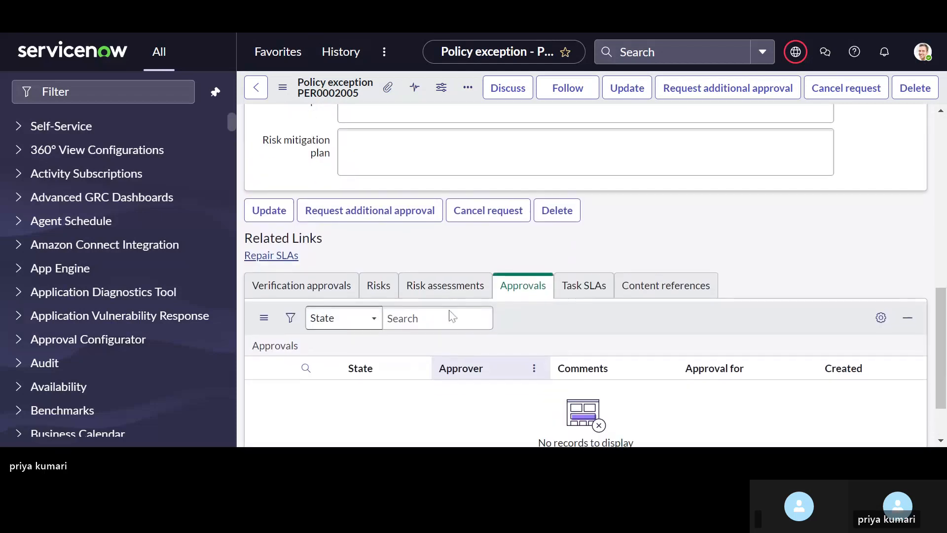
scroll(452, 315, down, 1)
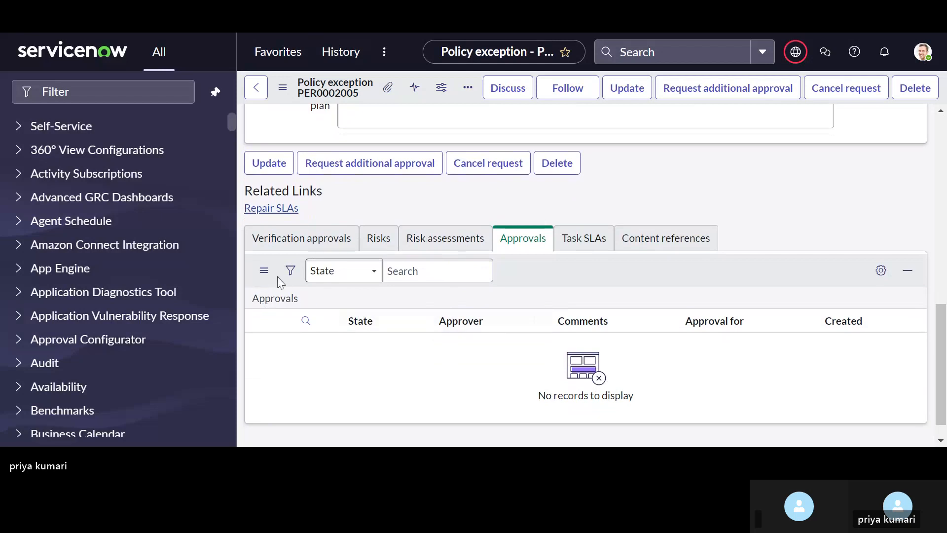
click(321, 245)
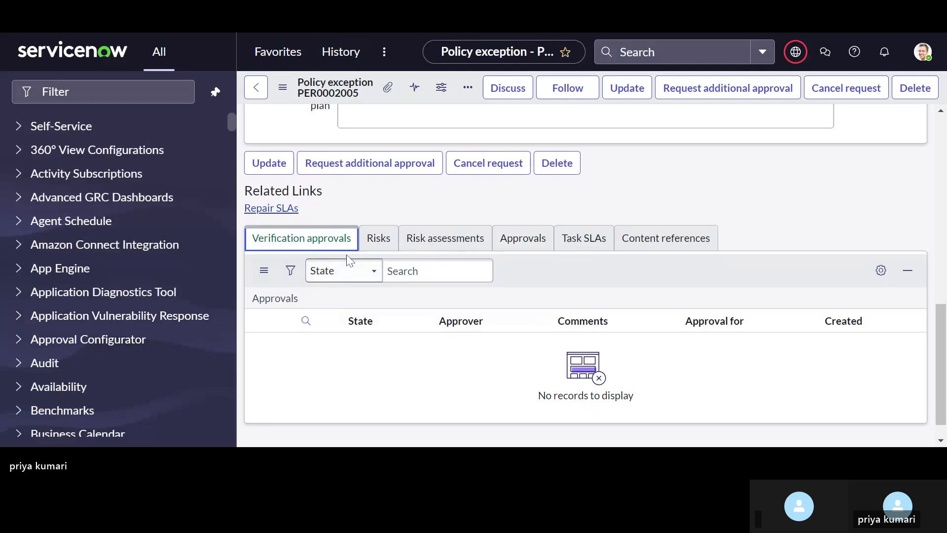
click(279, 302)
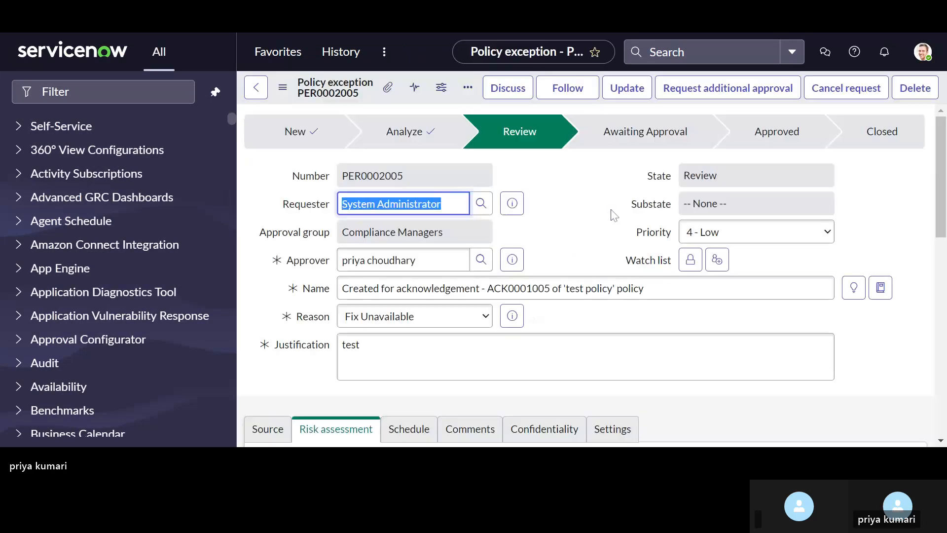
Check the reloaded policy exception's Approvals and Risk assessments related lists for records.
scroll(592, 246, down, 10)
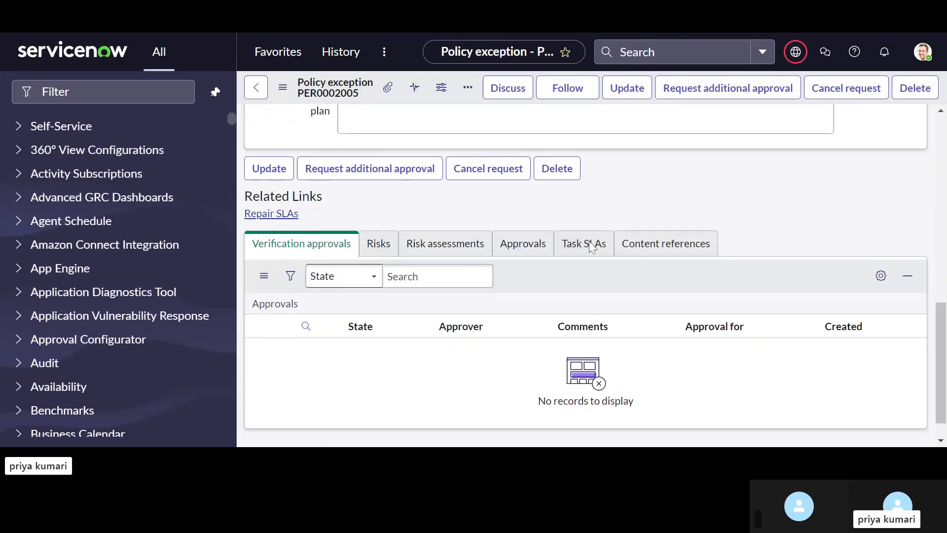
click(525, 229)
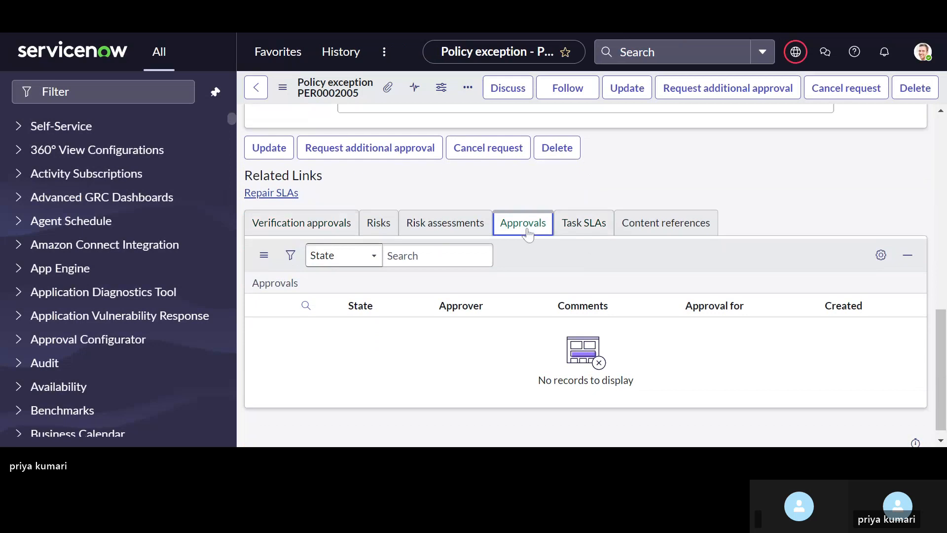
click(475, 232)
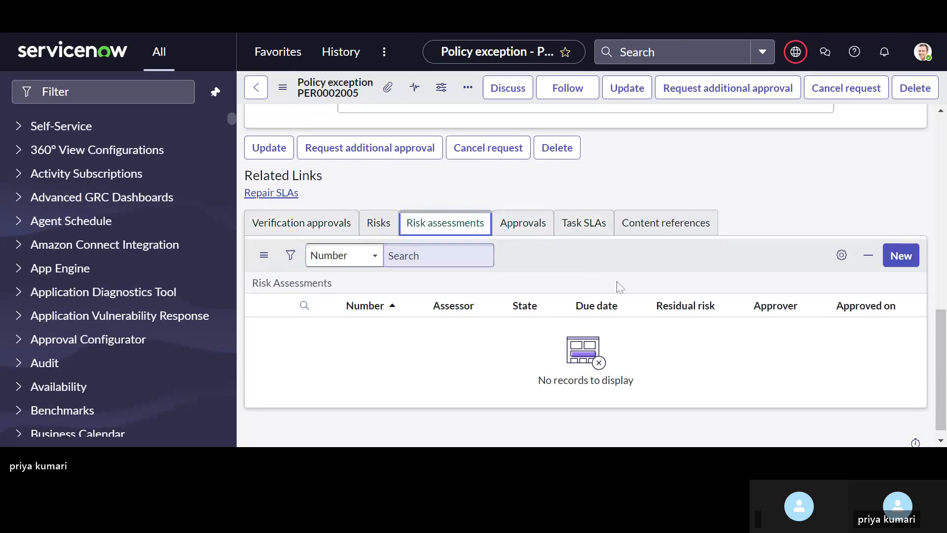
scroll(493, 301, up, 3)
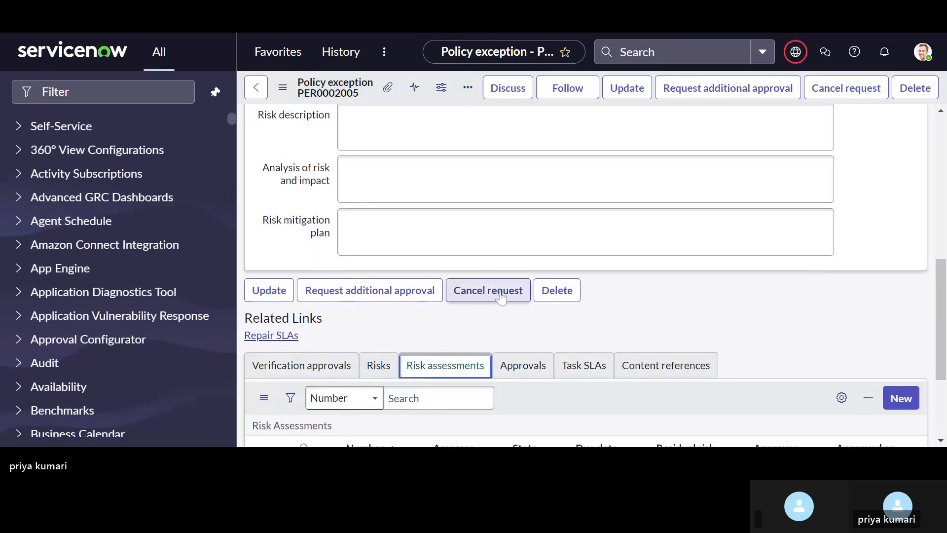
Request additional approval for the policy exception.
scroll(500, 298, up, 8)
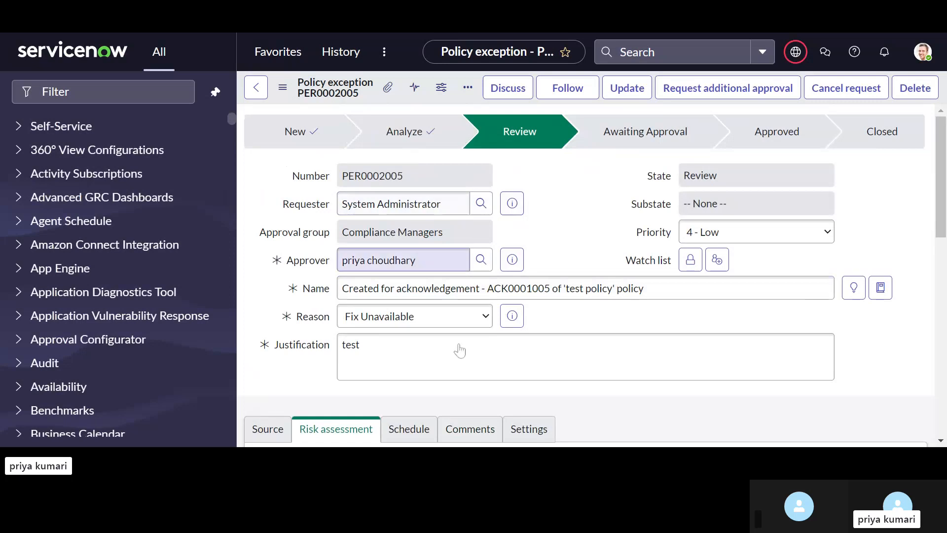
scroll(460, 350, down, 10)
scroll(458, 351, up, 4)
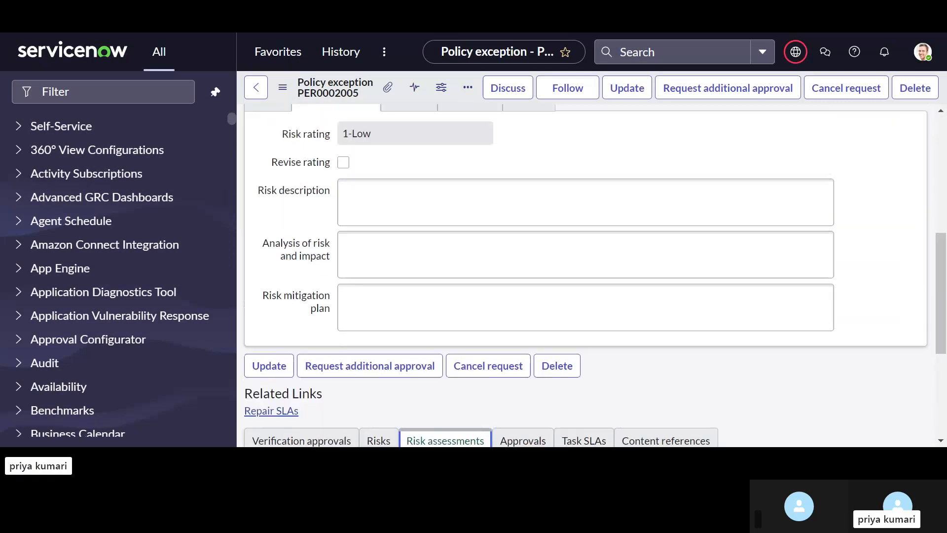
scroll(585, 275, up, 6)
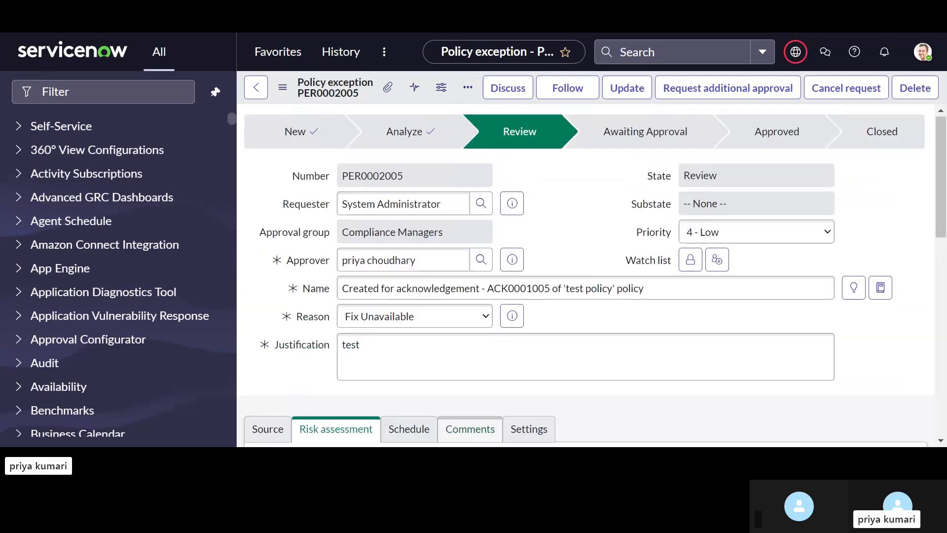
click(720, 96)
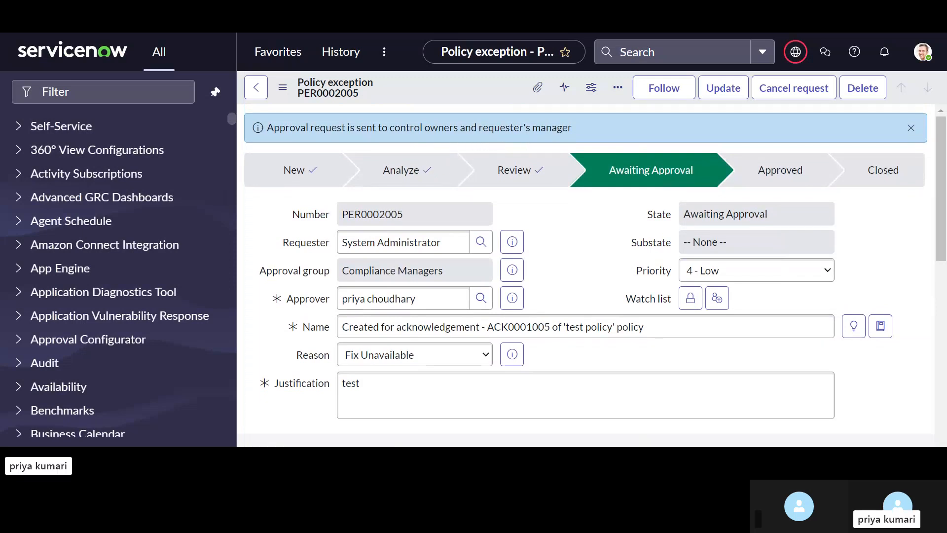
Check the approver in the exception's Approvals list and compare it with the manager in the requester's user preview.
scroll(567, 253, down, 10)
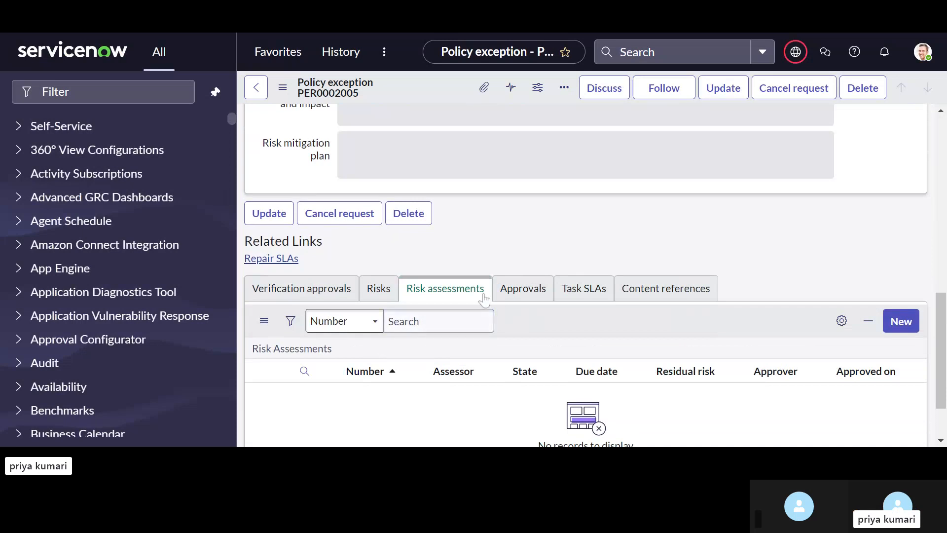
click(535, 295)
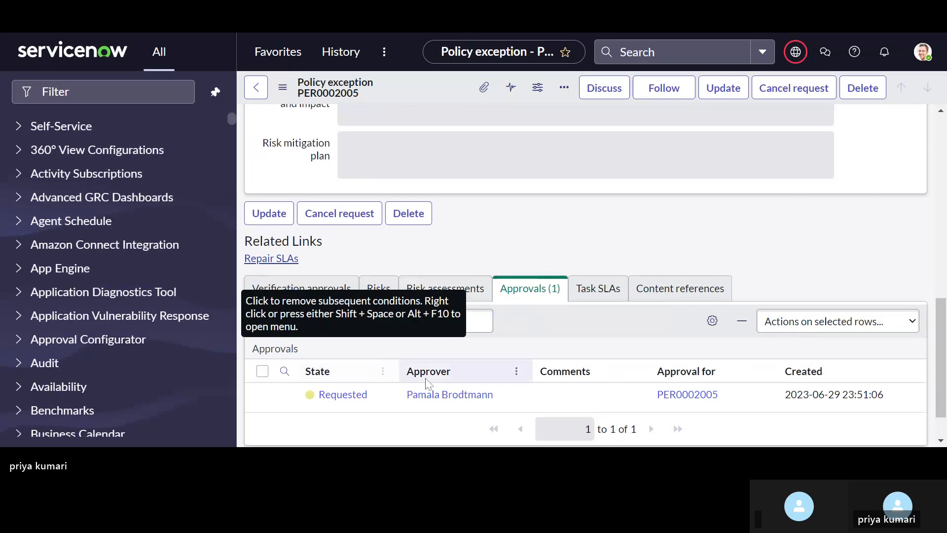
scroll(426, 384, down, 1)
scroll(547, 294, up, 10)
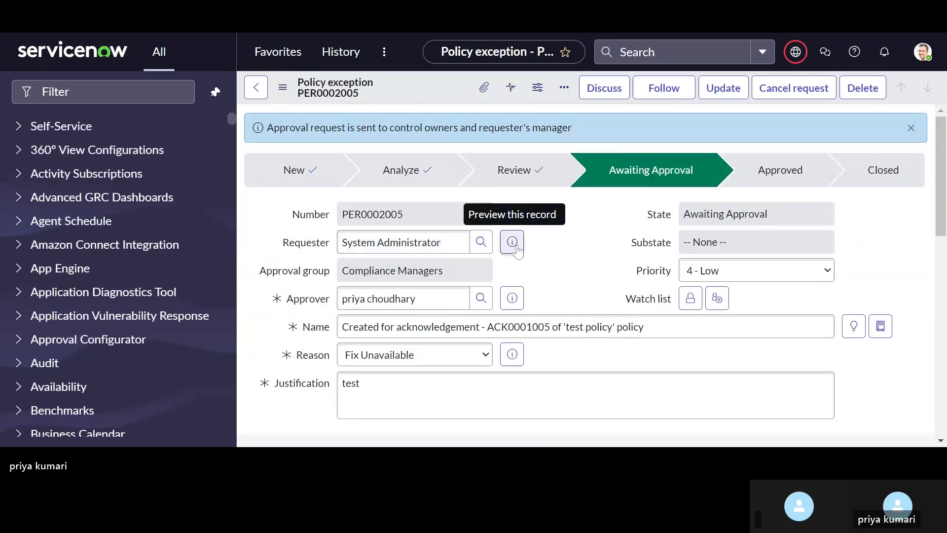
click(513, 242)
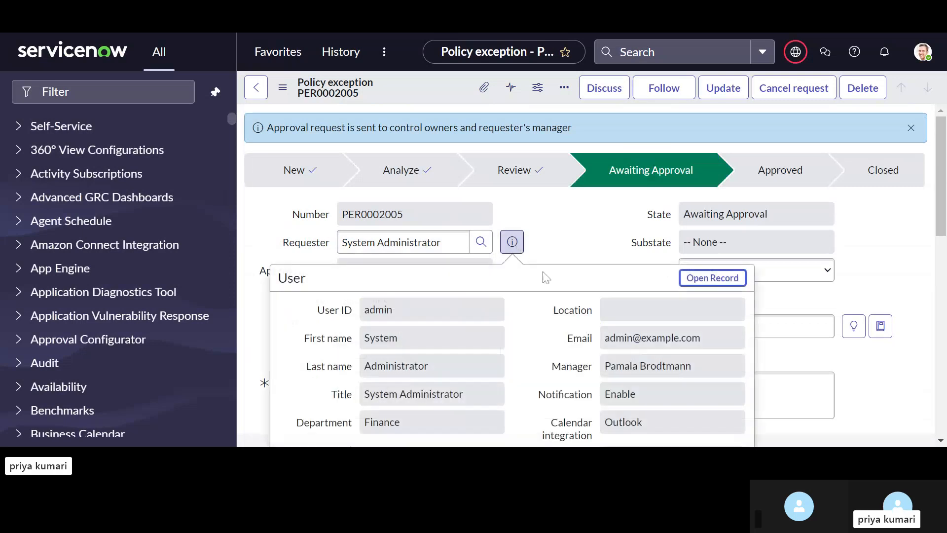
Approve the pending approval request assigned to the requester's manager in the policy exception's Approvals list.
scroll(644, 330, down, 1)
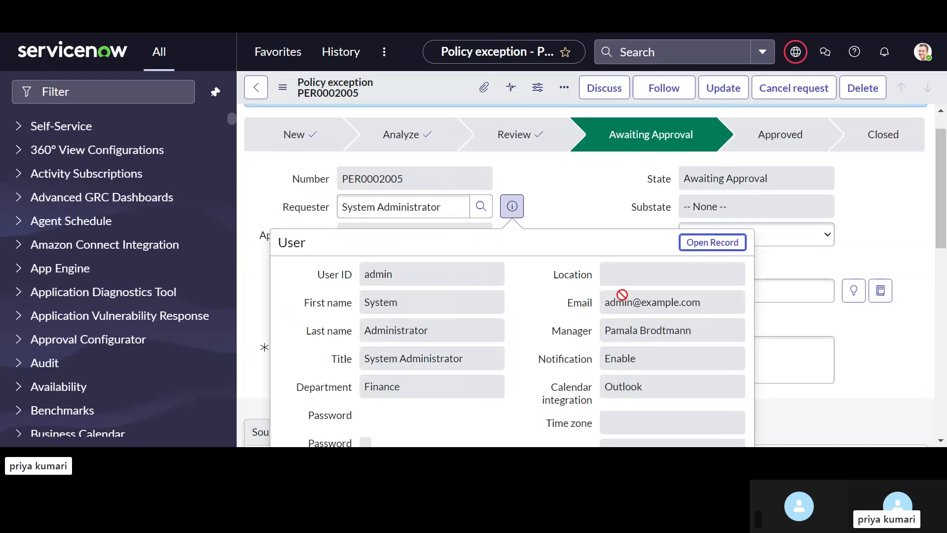
click(566, 216)
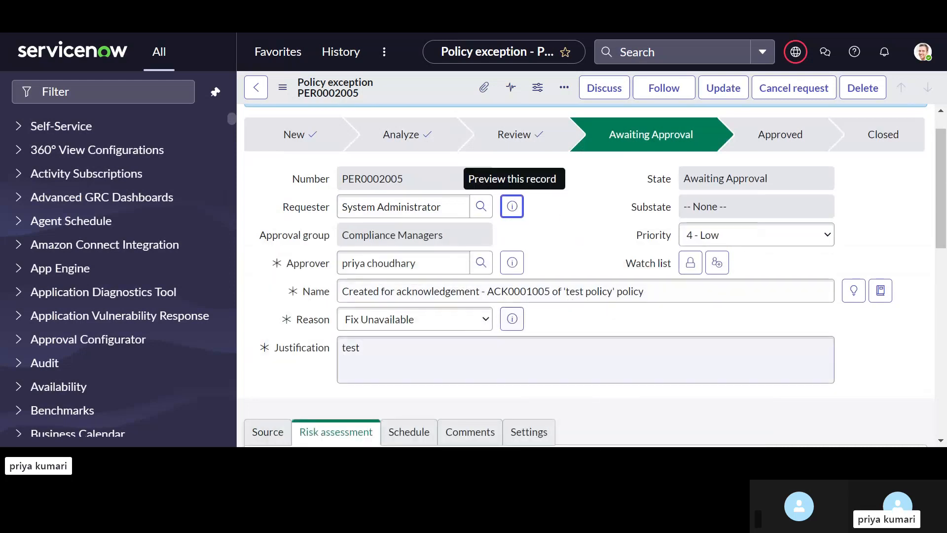
scroll(415, 387, down, 10)
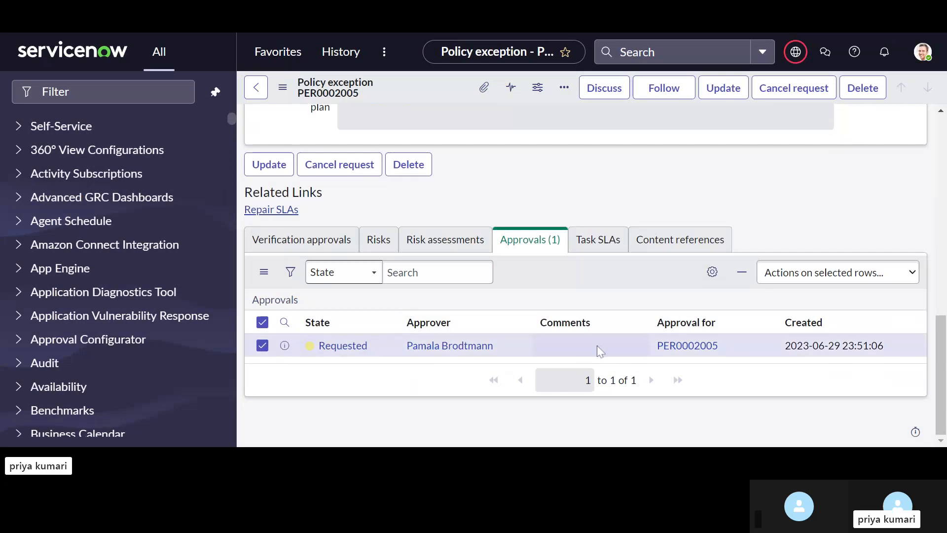
click(830, 281)
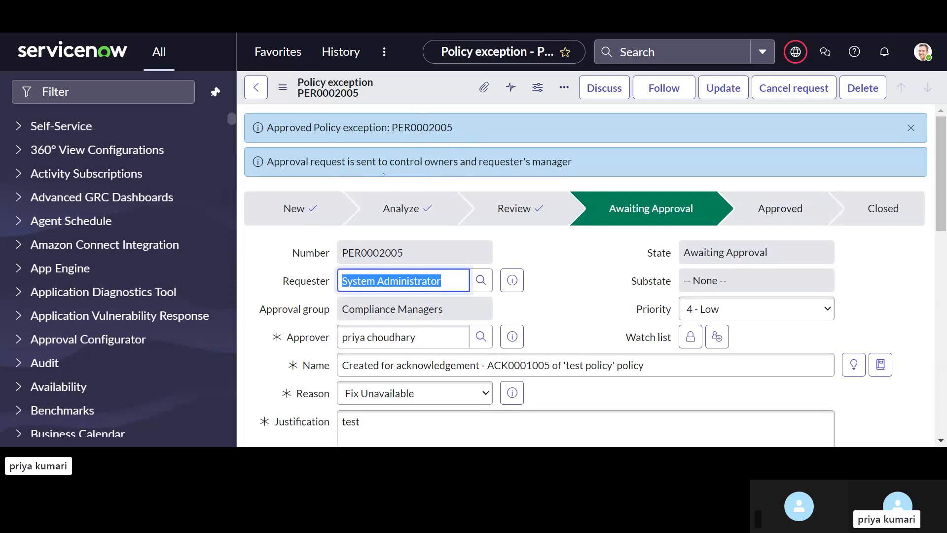
Examine the reloaded policy exception's state, risk assessment details, and Approvals and Verification approvals related lists.
scroll(496, 225, down, 15)
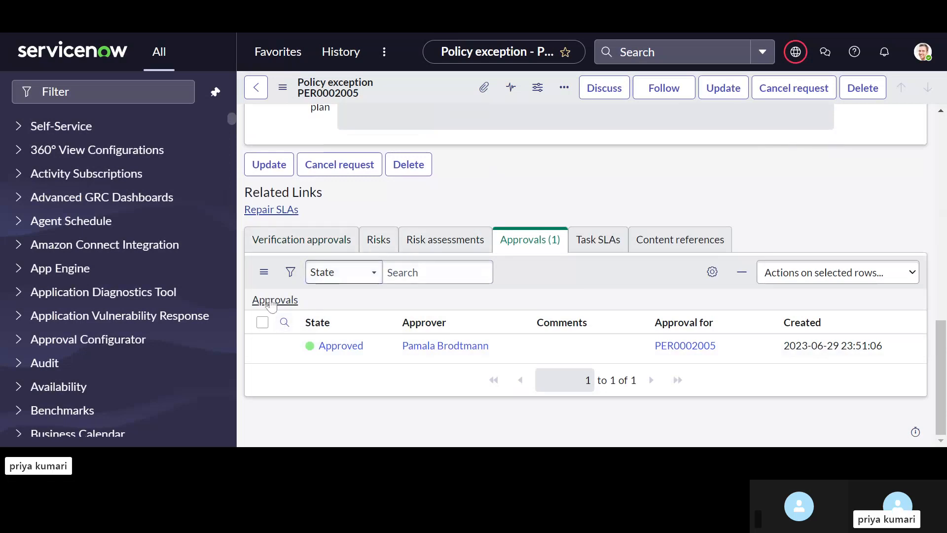
scroll(577, 173, up, 10)
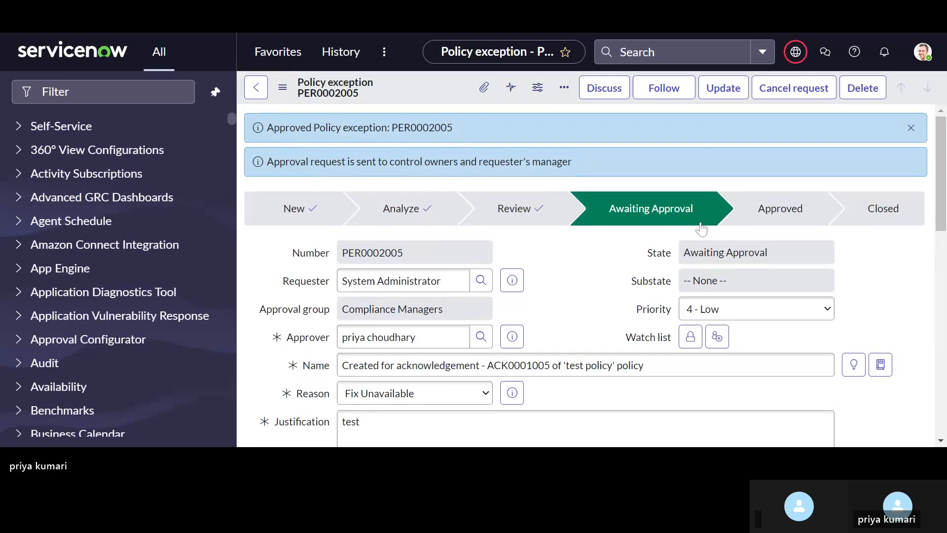
scroll(637, 261, down, 1)
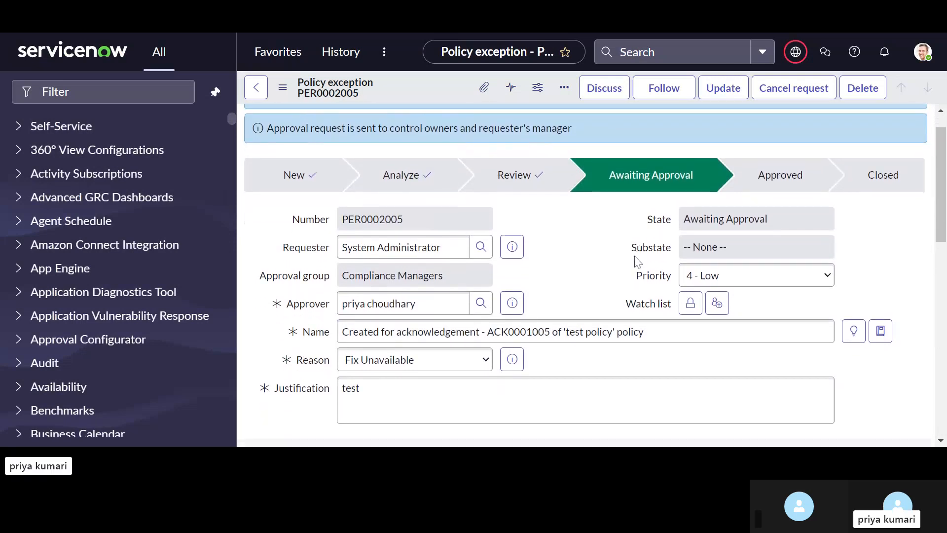
scroll(584, 270, down, 5)
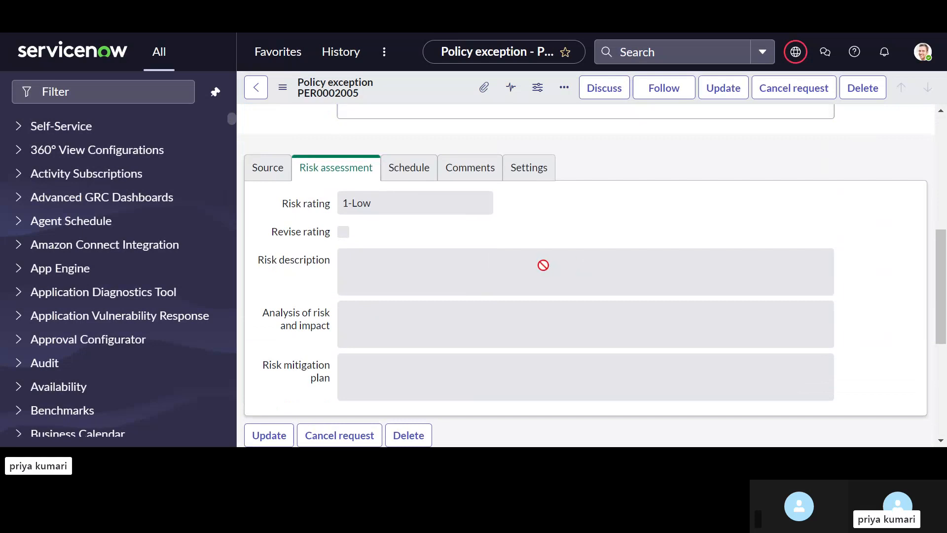
scroll(544, 263, up, 4)
scroll(548, 255, up, 3)
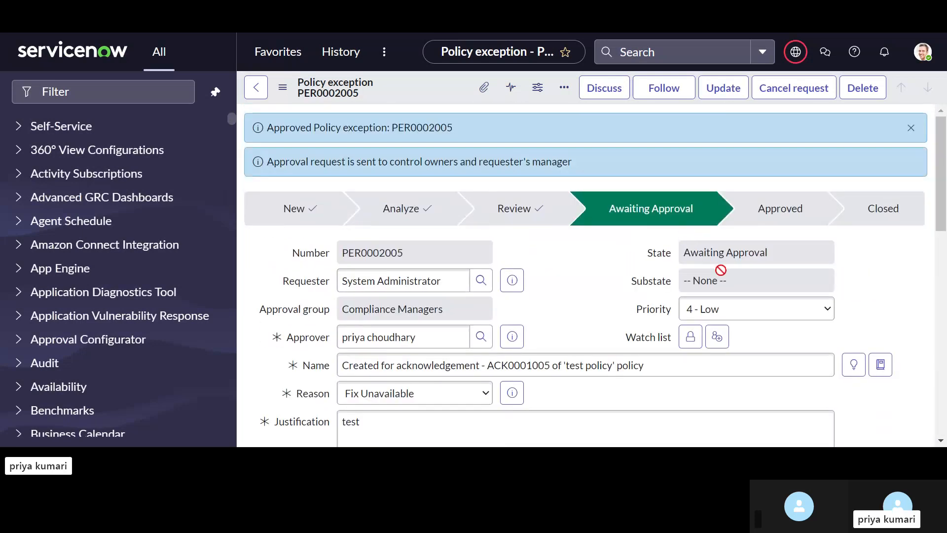
scroll(587, 303, down, 3)
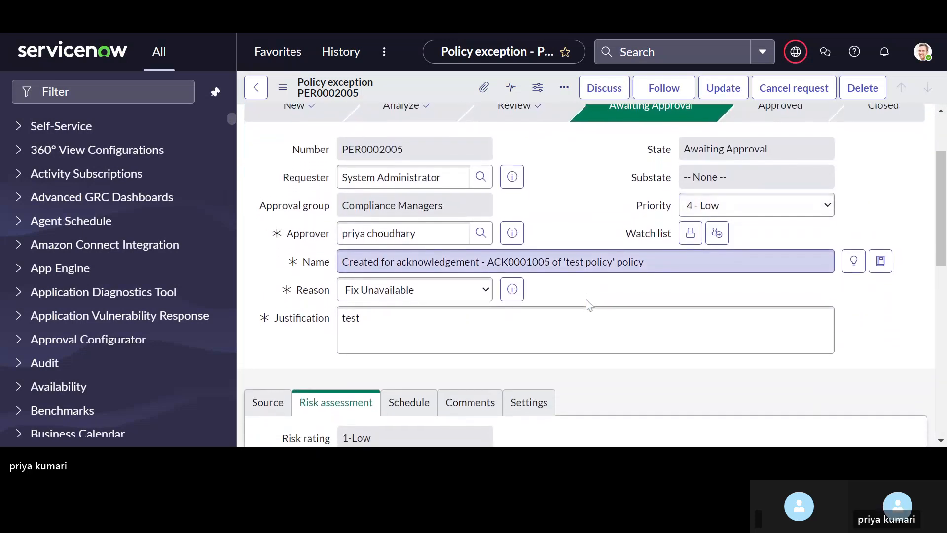
scroll(587, 303, down, 3)
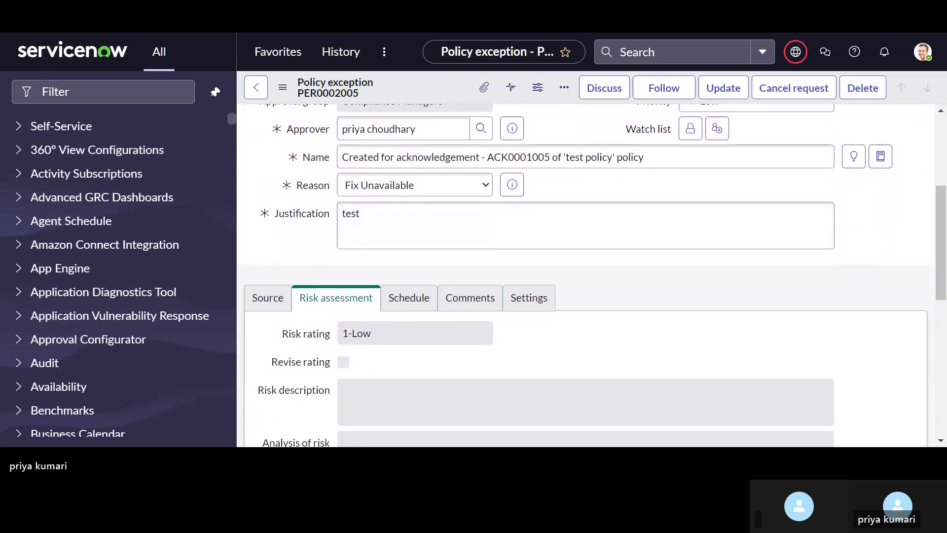
scroll(493, 316, down, 10)
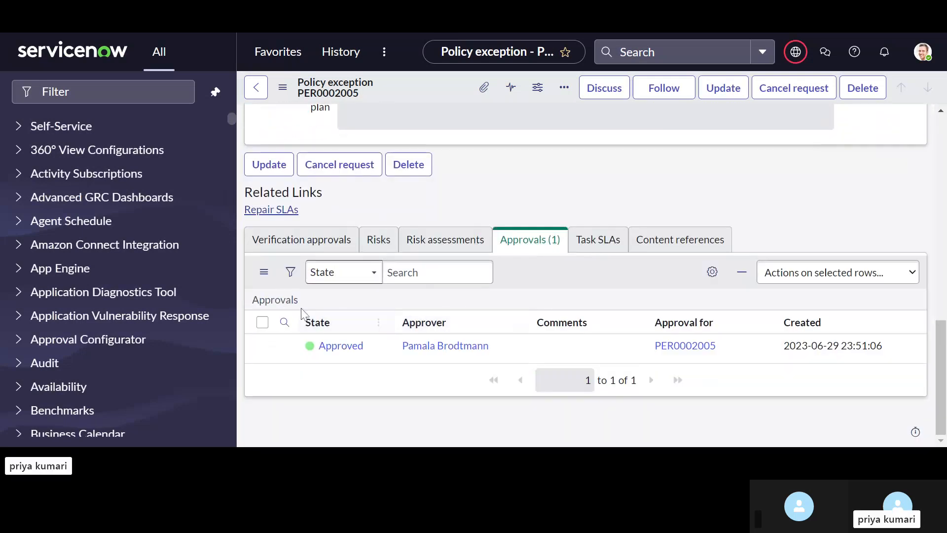
click(326, 246)
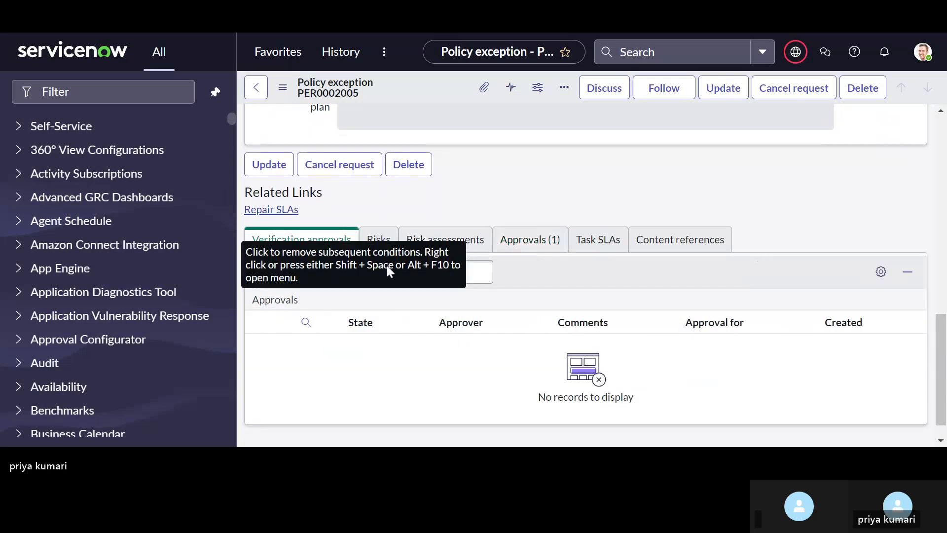
click(513, 242)
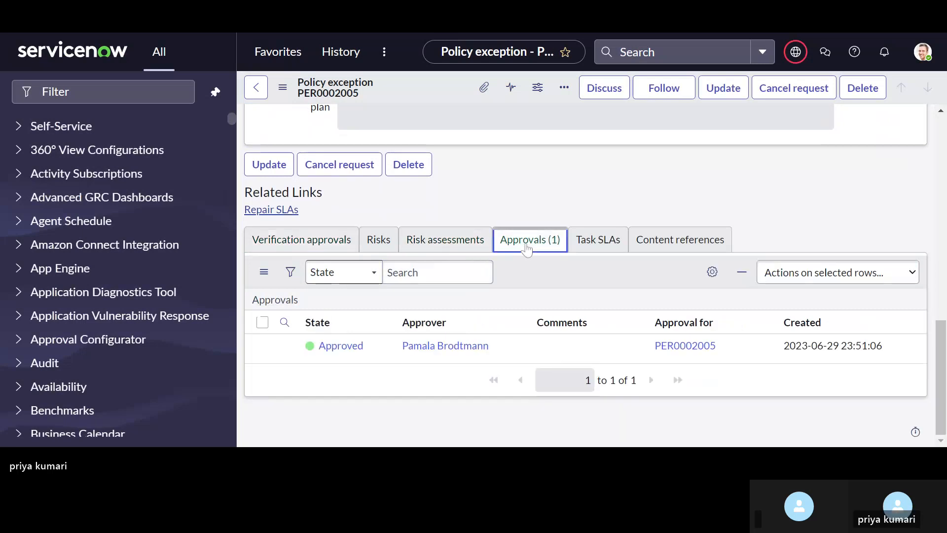
scroll(533, 335, up, 10)
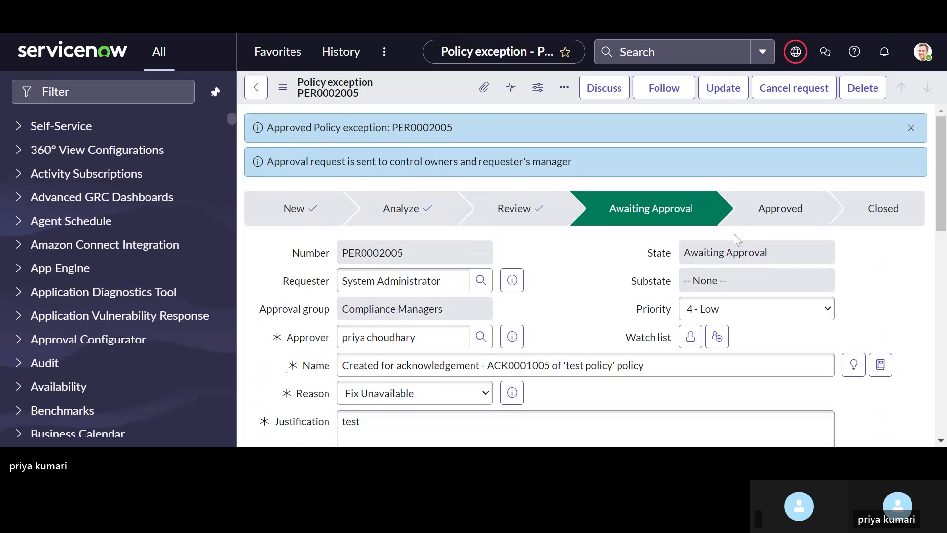
Review the state changes in the activity history of the policy exception's Comments section.
scroll(706, 289, down, 5)
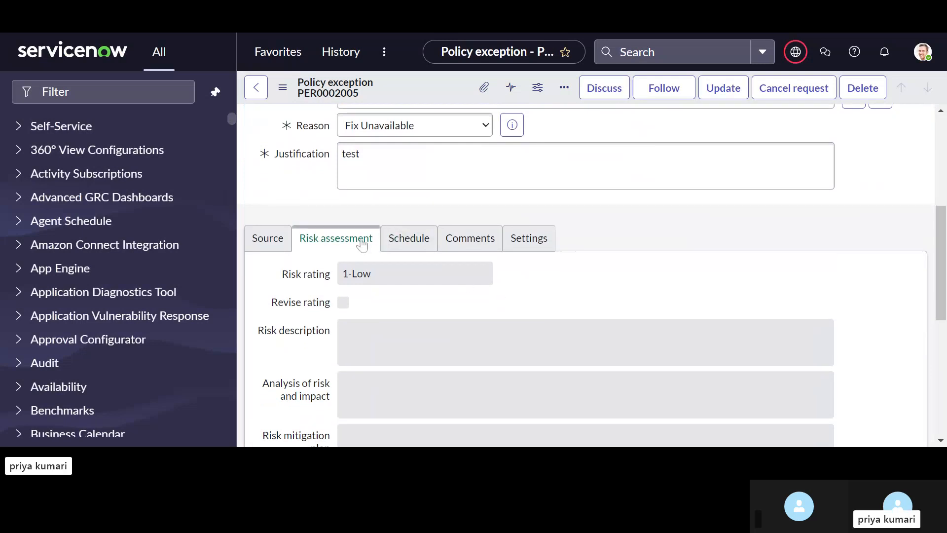
click(418, 242)
click(476, 255)
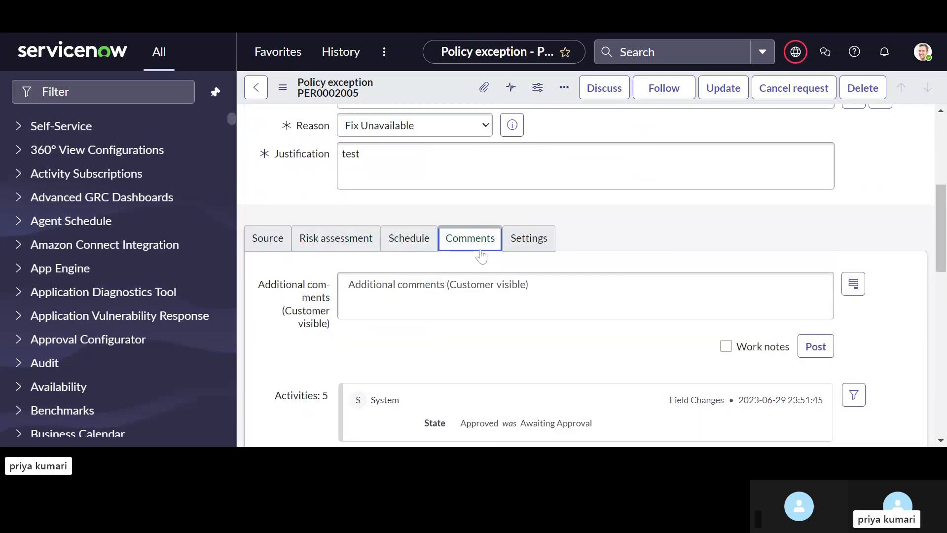
scroll(477, 255, down, 2)
scroll(476, 255, down, 1)
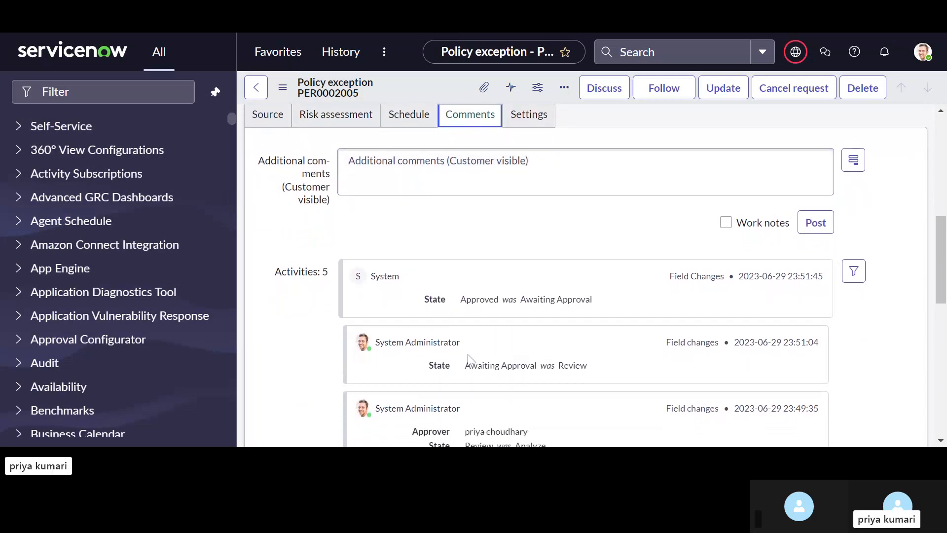
scroll(559, 378, down, 2)
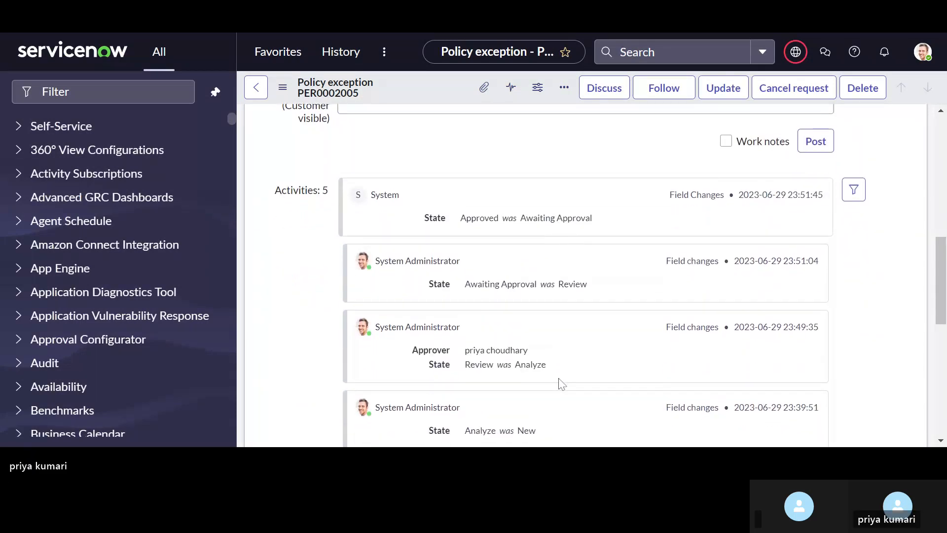
scroll(559, 379, up, 2)
scroll(561, 384, up, 1)
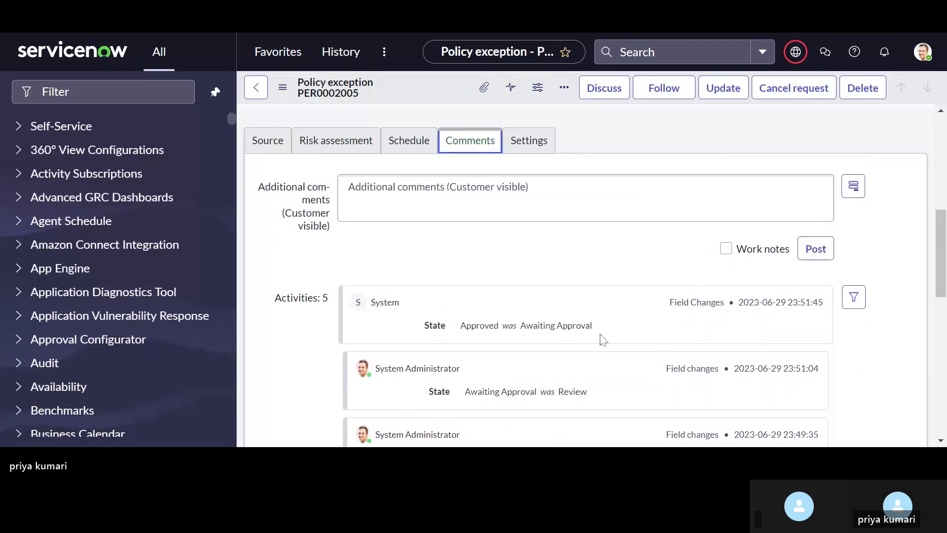
scroll(542, 294, up, 7)
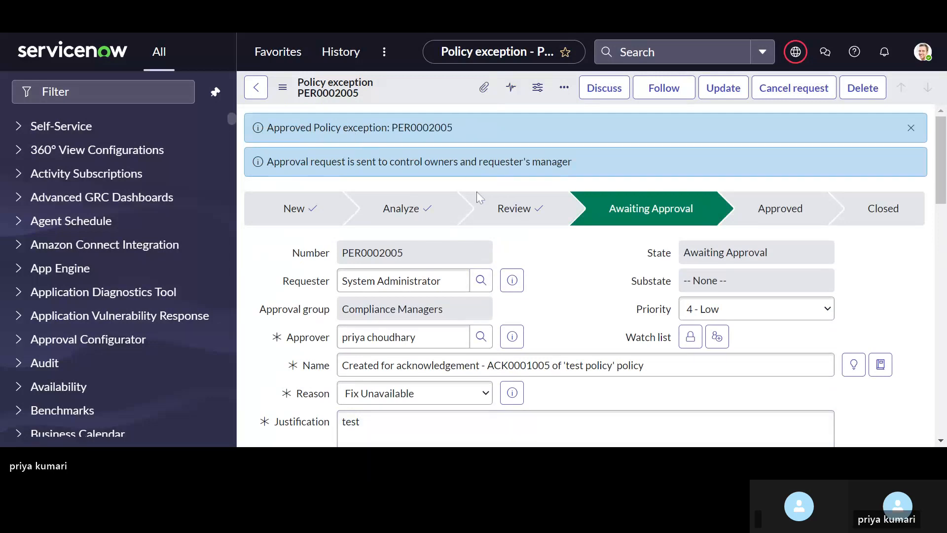
Recheck the policy exception's approval record and try to cancel the exception request.
scroll(476, 194, down, 3)
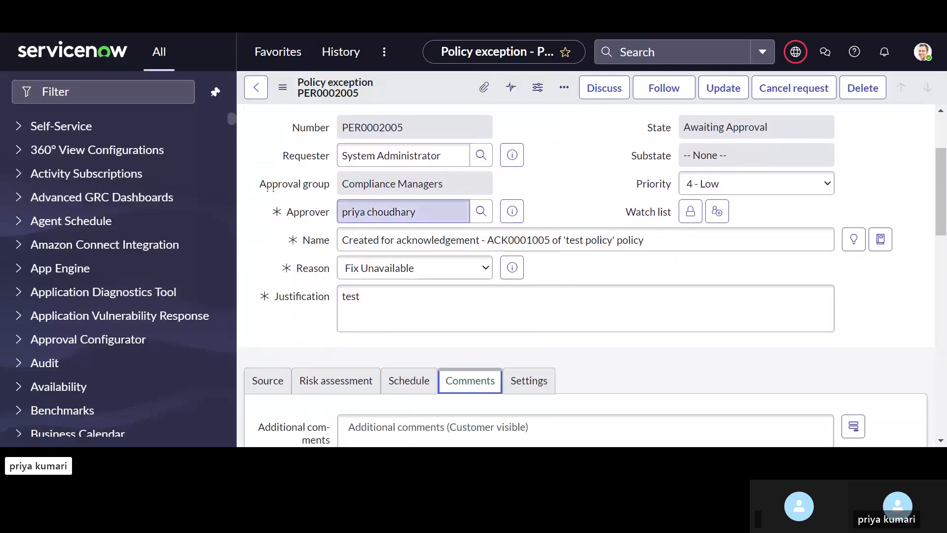
scroll(355, 286, down, 2)
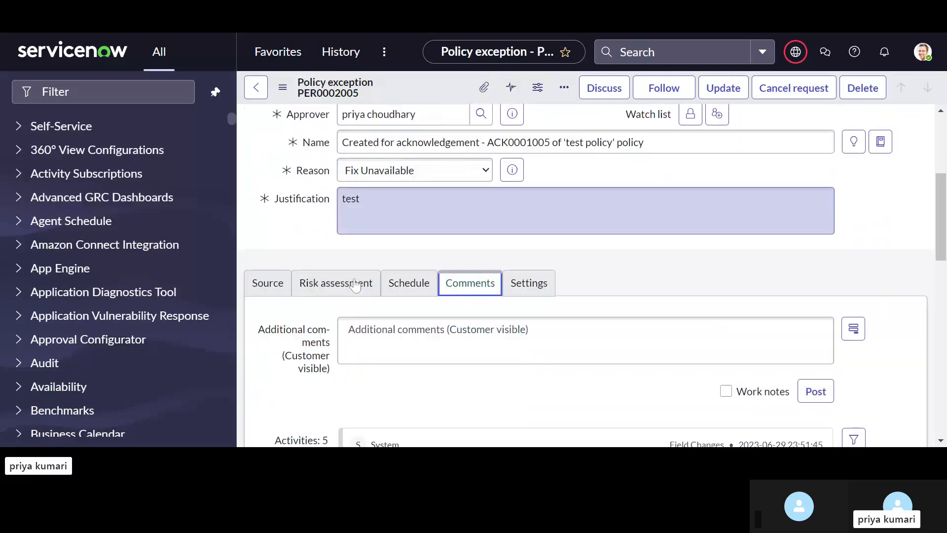
scroll(356, 285, down, 10)
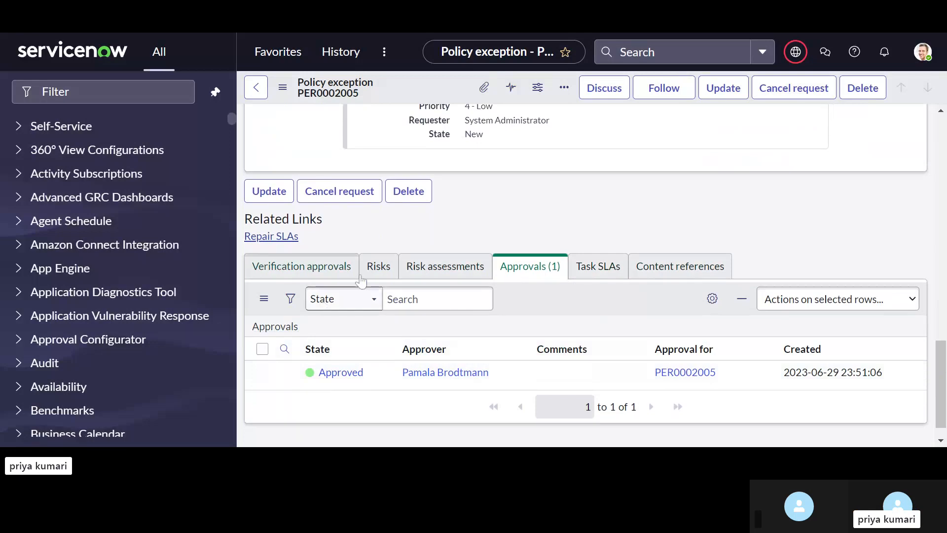
scroll(513, 348, down, 1)
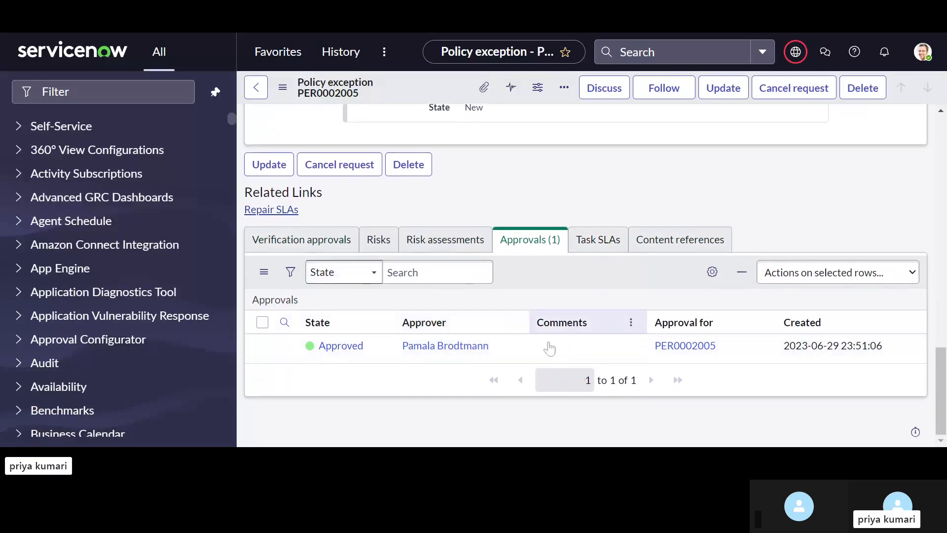
scroll(478, 281, up, 5)
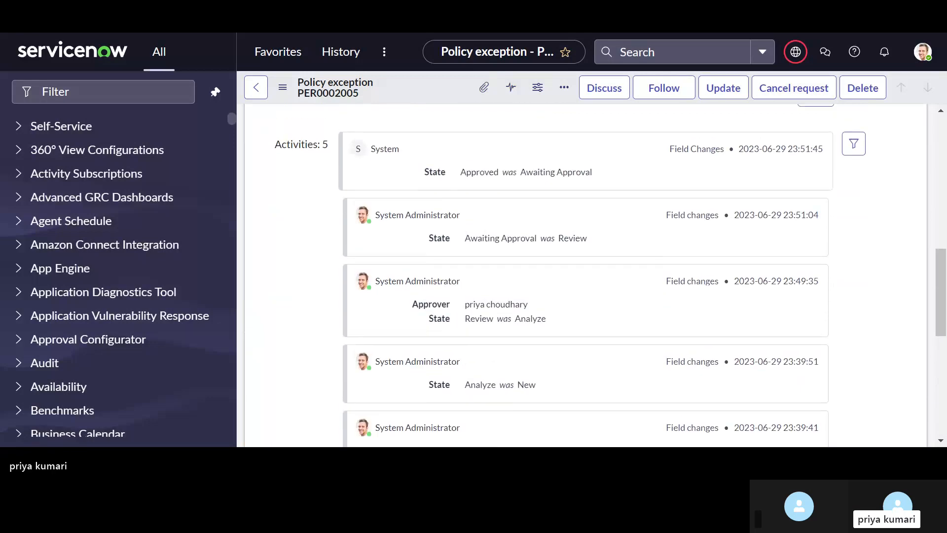
scroll(478, 281, up, 10)
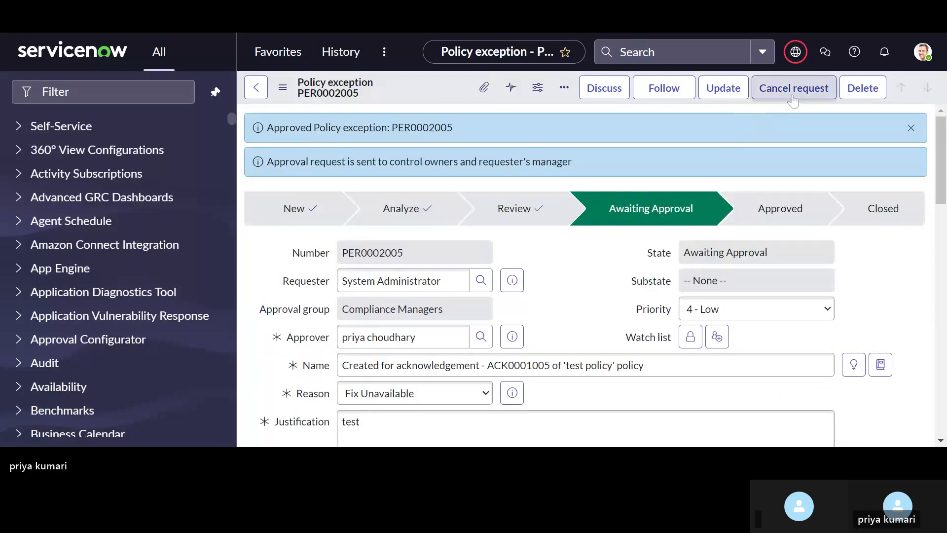
click(793, 94)
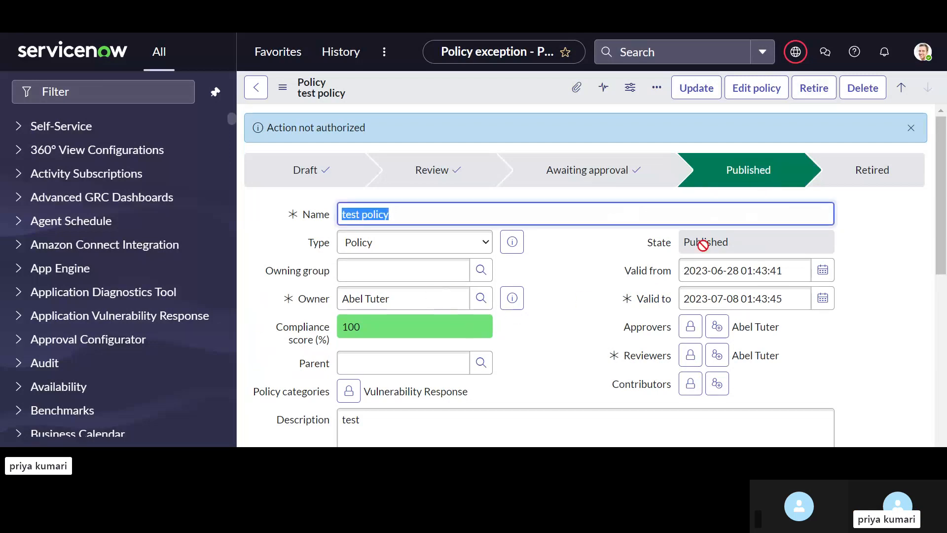
Open acknowledgement campaign PAC0001008 from the test policy's related lists and close the campaign.
scroll(702, 245, down, 10)
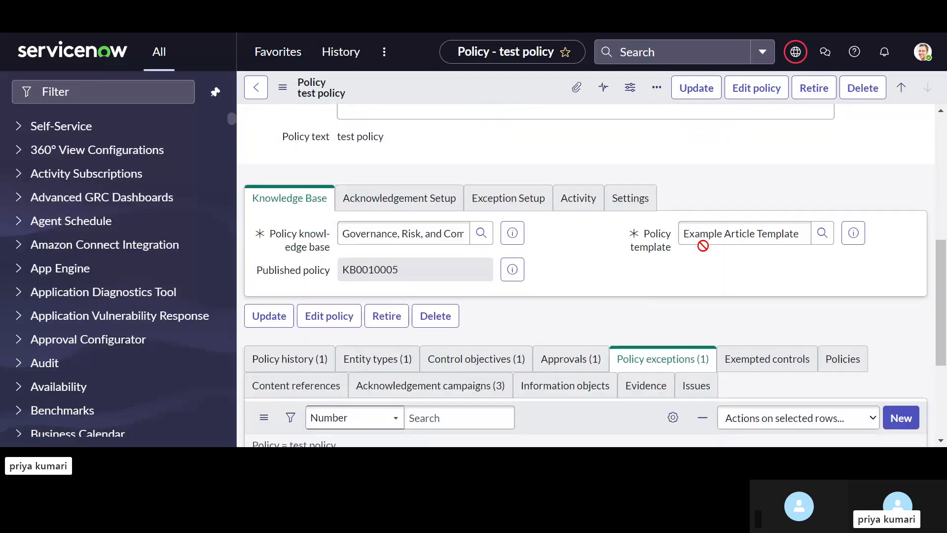
scroll(703, 253, up, 1)
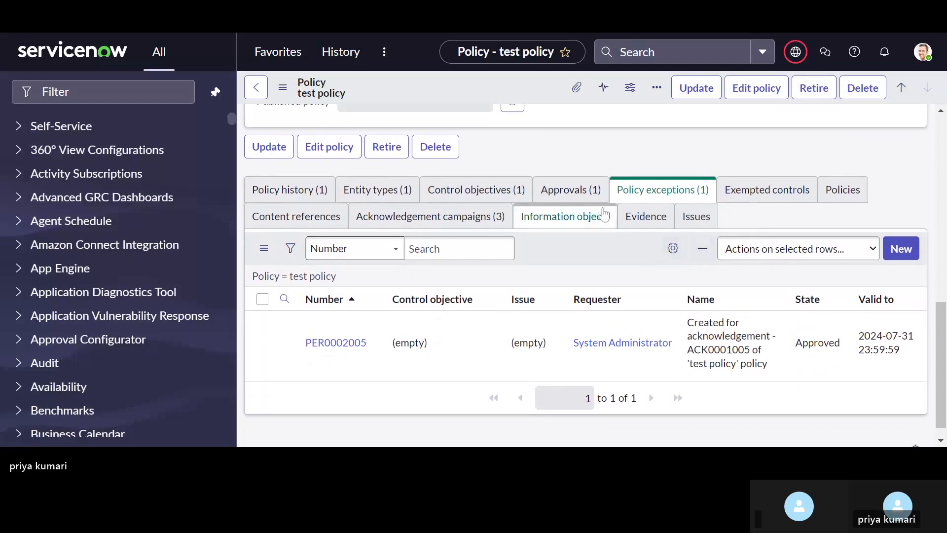
click(365, 197)
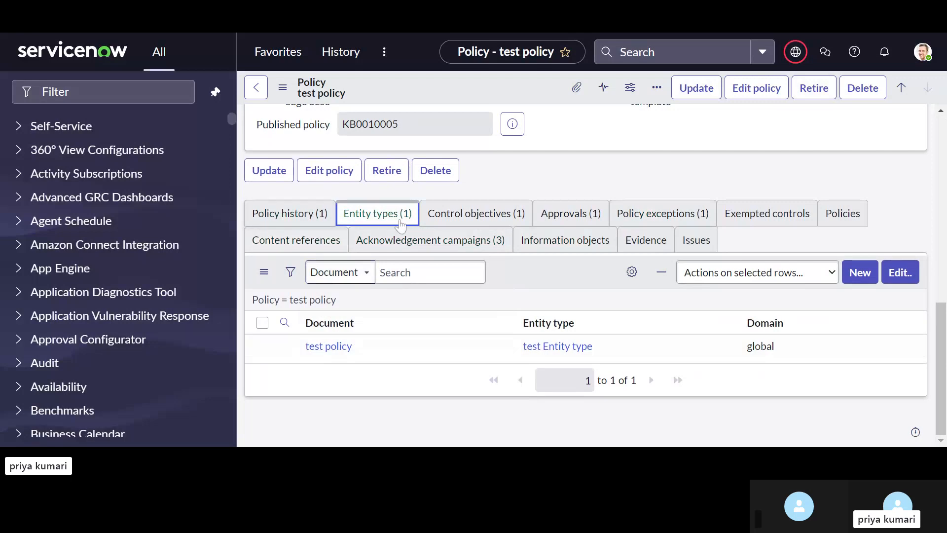
click(456, 251)
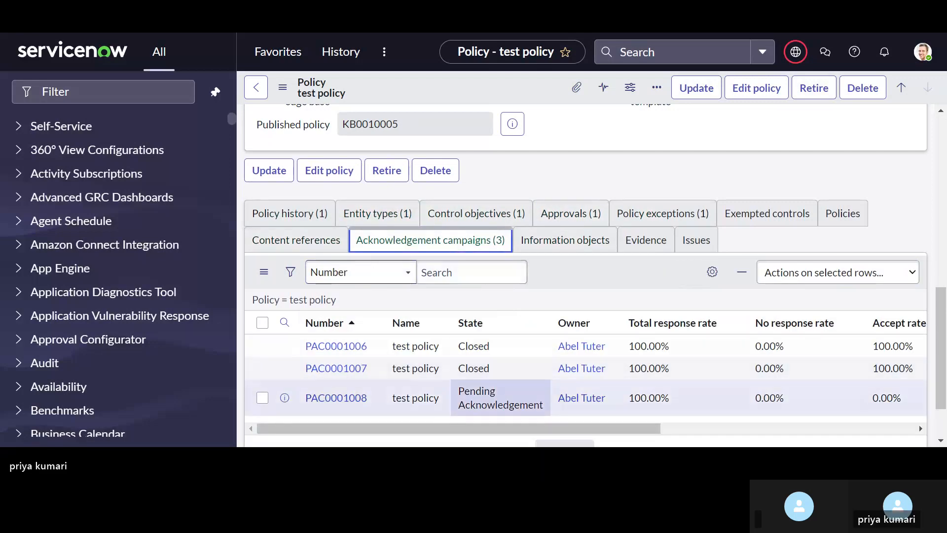
scroll(500, 397, down, 2)
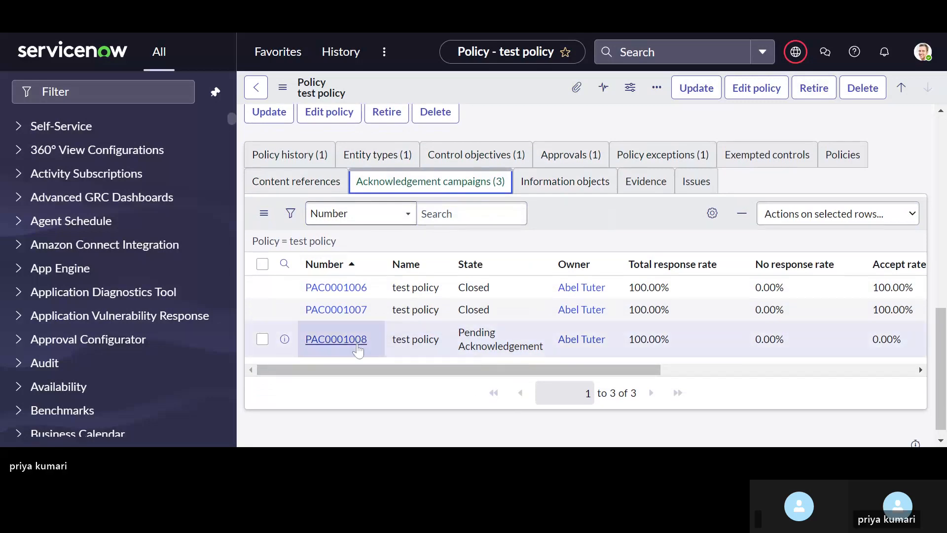
click(323, 347)
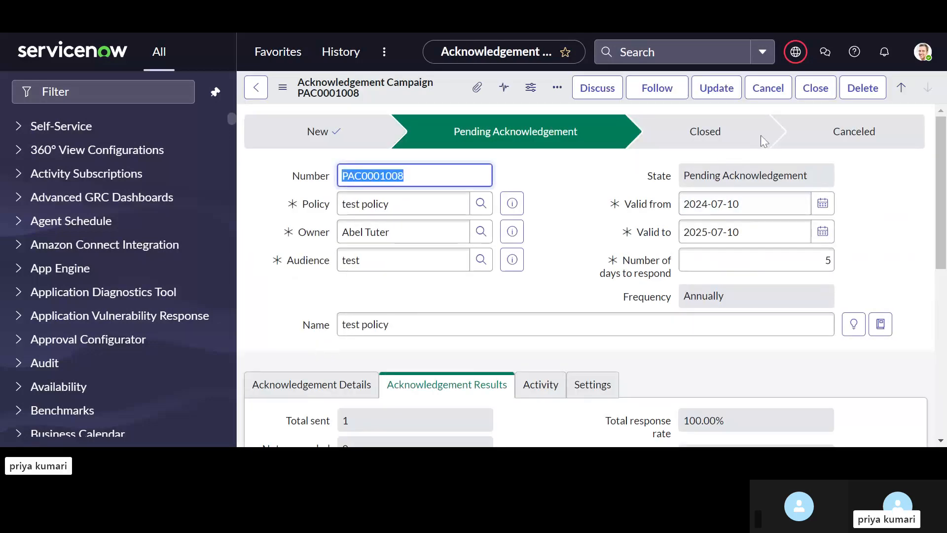
click(810, 96)
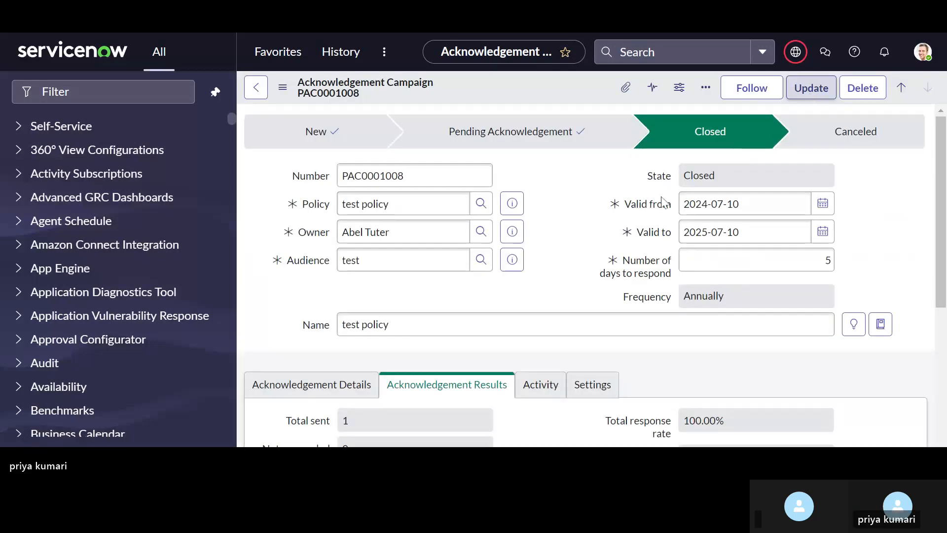
Review the closed campaign's acknowledgement results and its Acknowledgements related list.
scroll(400, 281, down, 5)
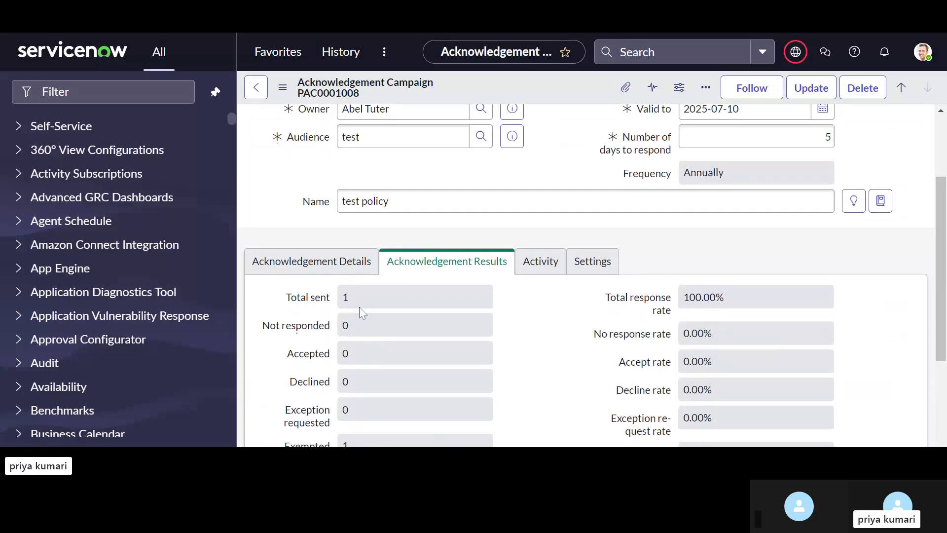
scroll(355, 311, down, 5)
scroll(342, 308, up, 7)
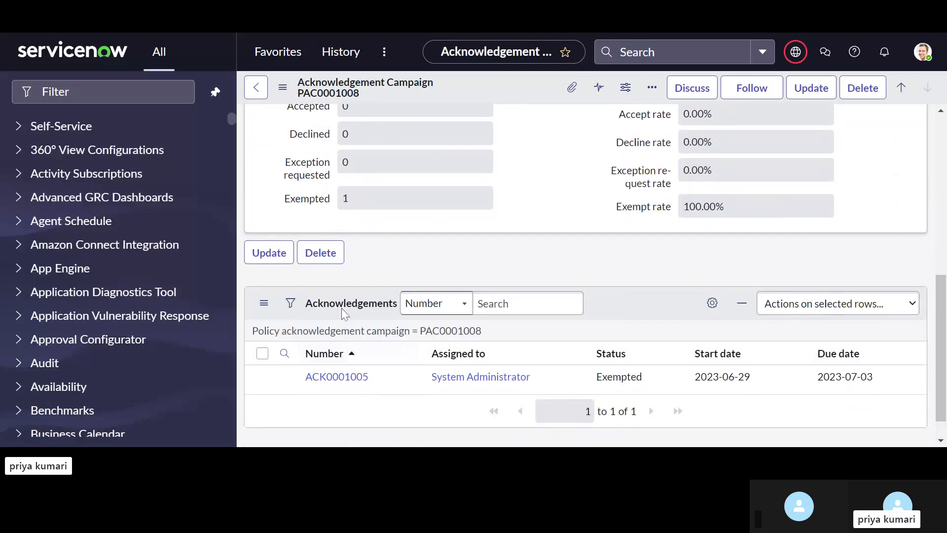
Return to the test policy, open acknowledgement campaign PAC0001009 from its related lists and request acknowledgement.
click(254, 96)
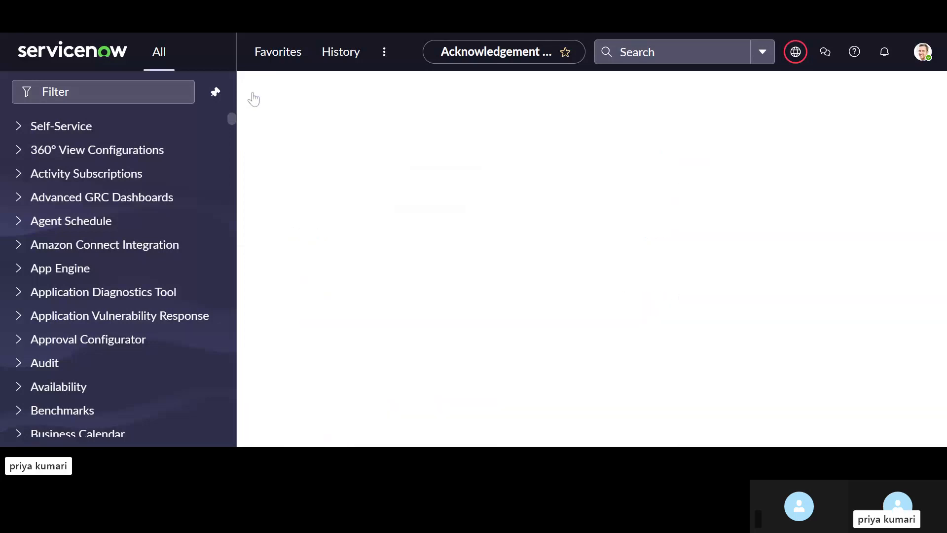
scroll(477, 315, down, 6)
scroll(478, 337, down, 5)
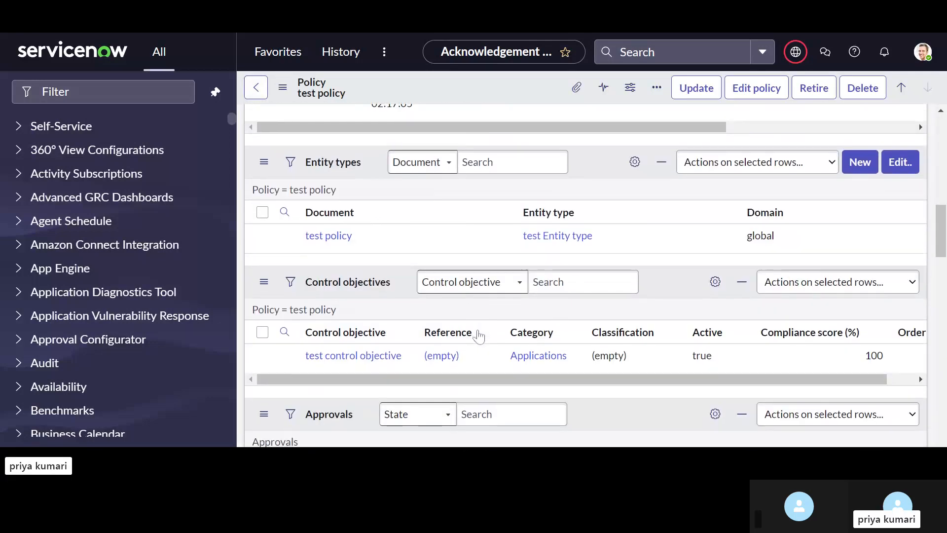
scroll(423, 347, down, 10)
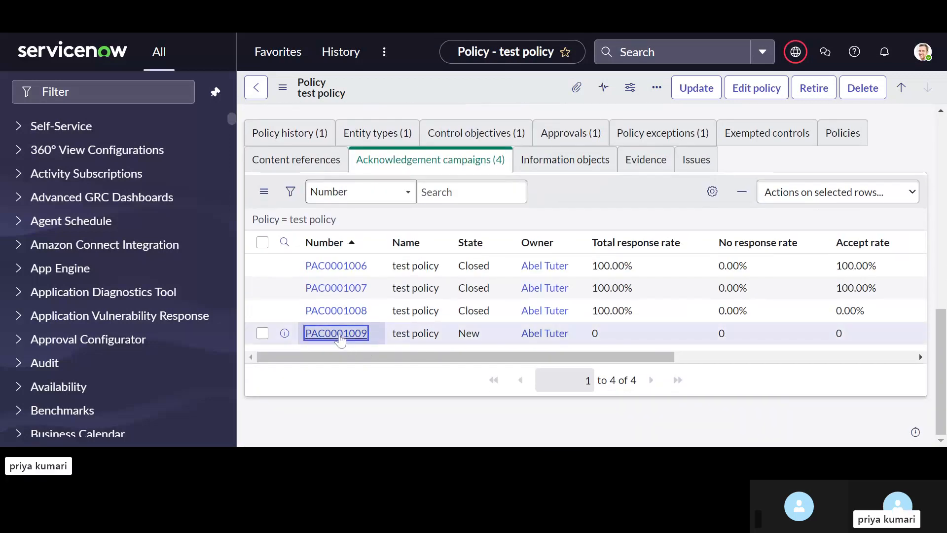
click(340, 339)
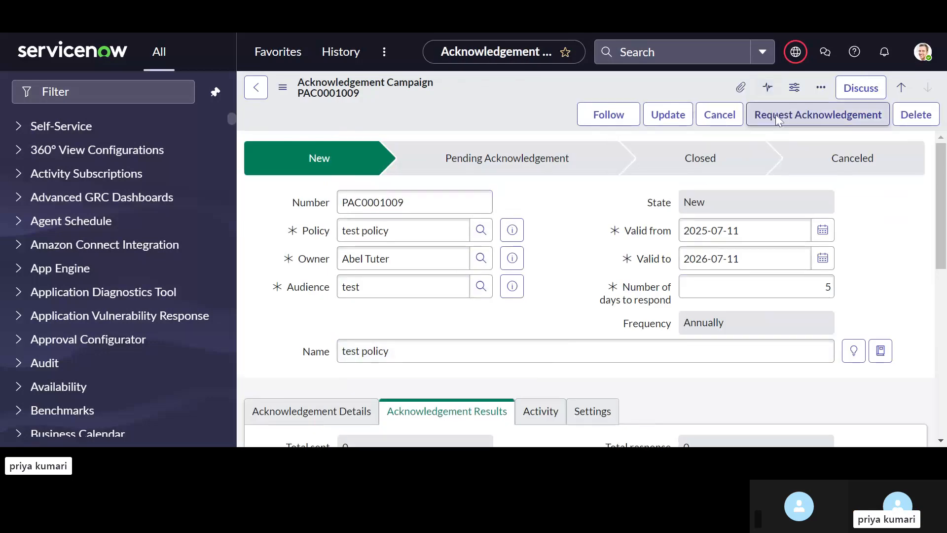
click(775, 120)
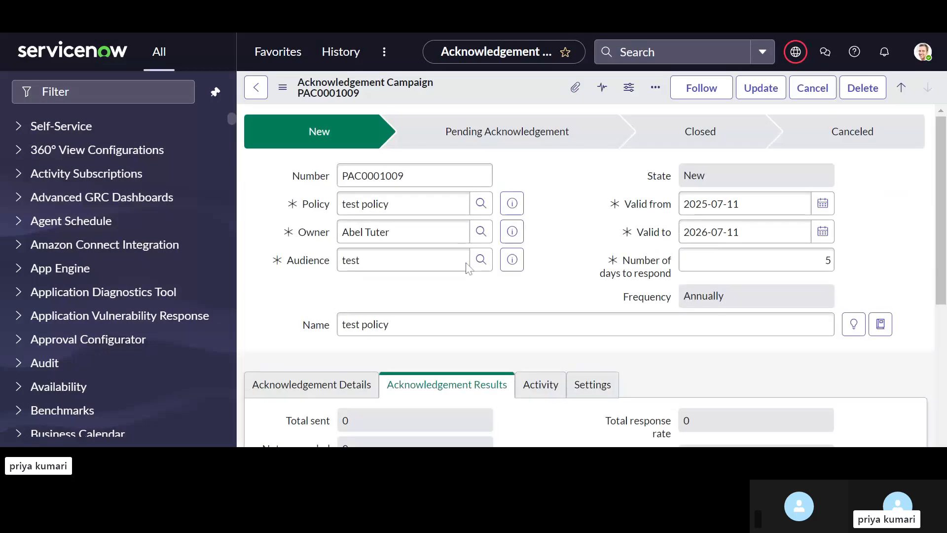
Open the acknowledgement record issued by campaign PAC0001009 and decline the policy.
scroll(468, 269, down, 6)
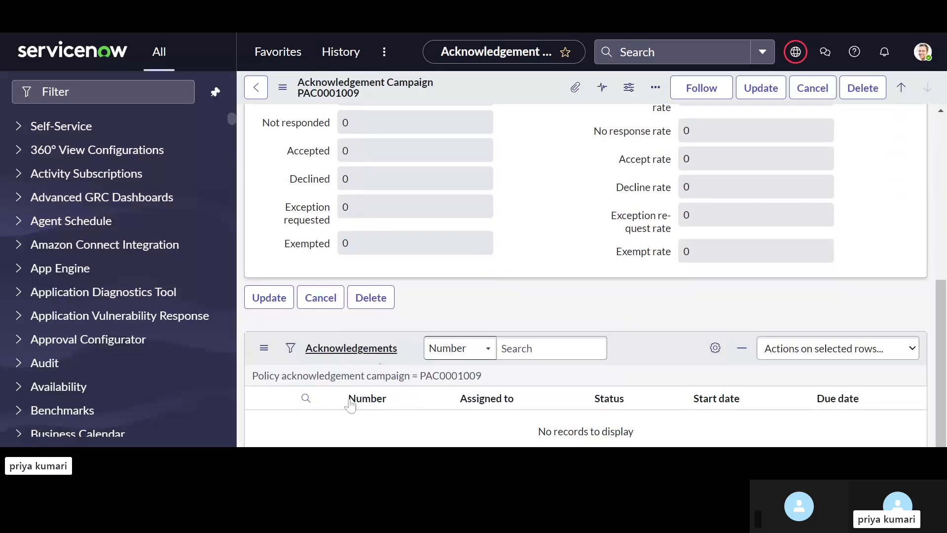
scroll(444, 313, down, 5)
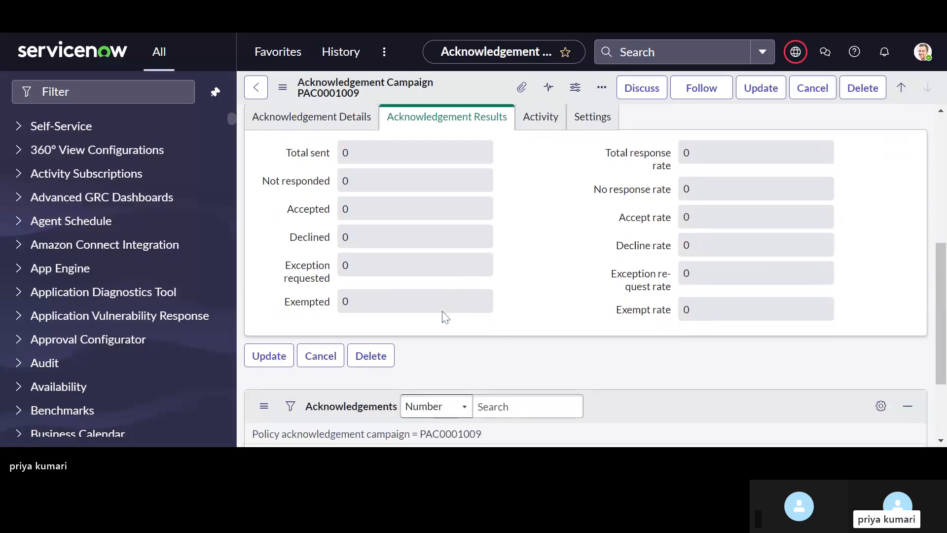
scroll(444, 316, down, 3)
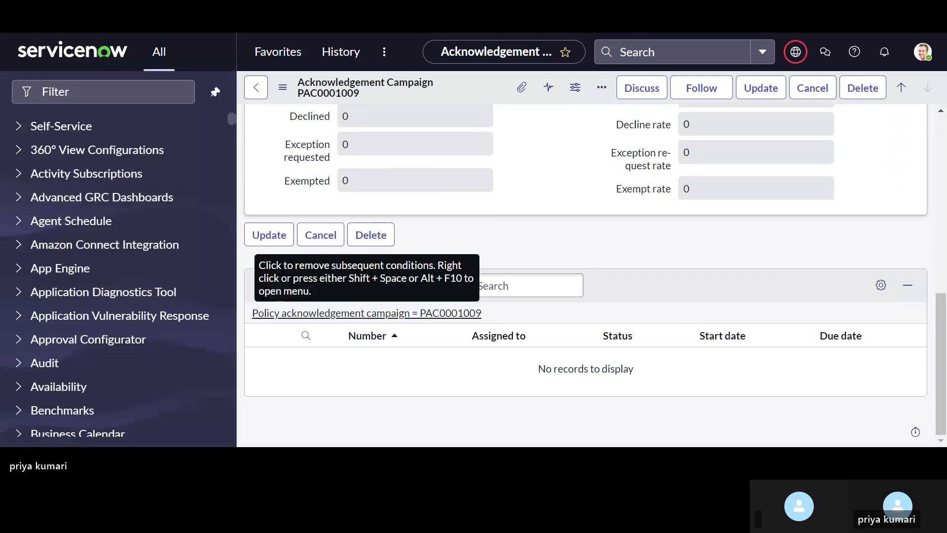
click(423, 315)
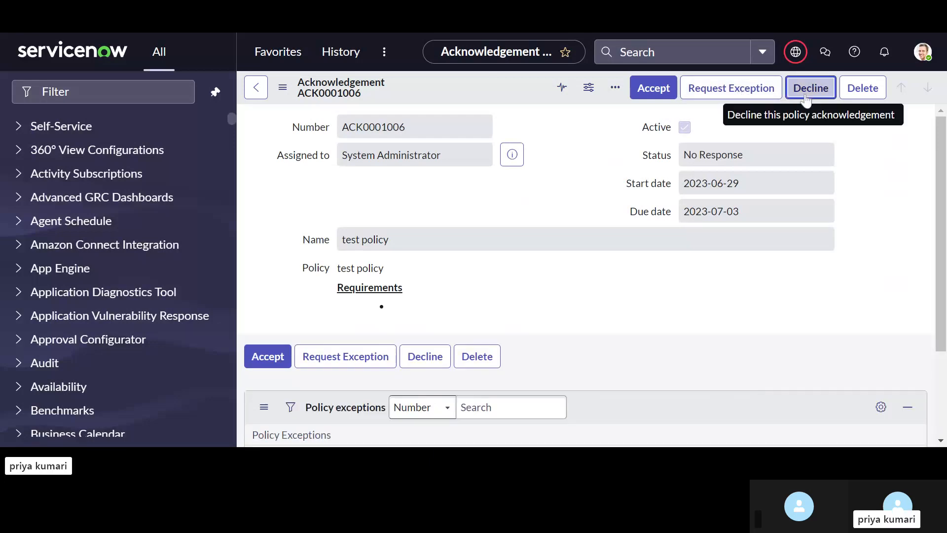
click(806, 98)
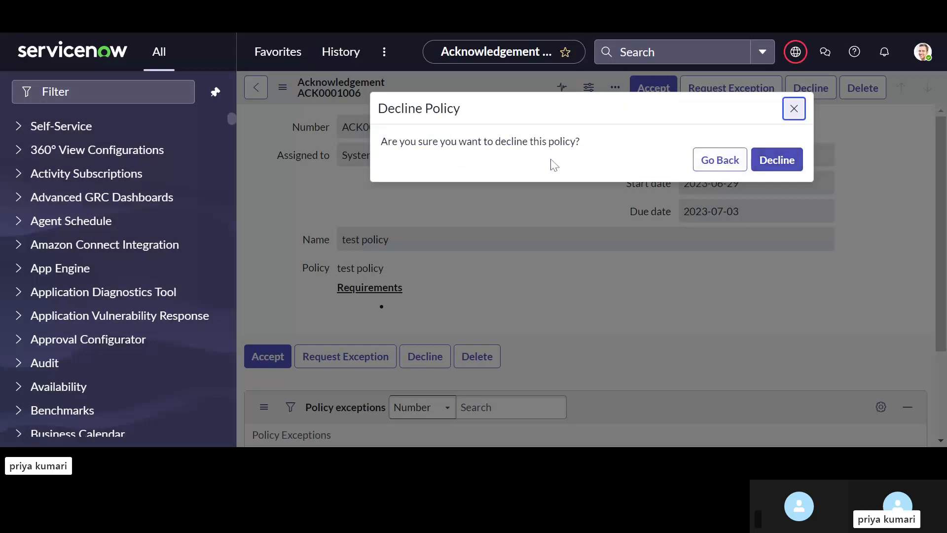
click(777, 161)
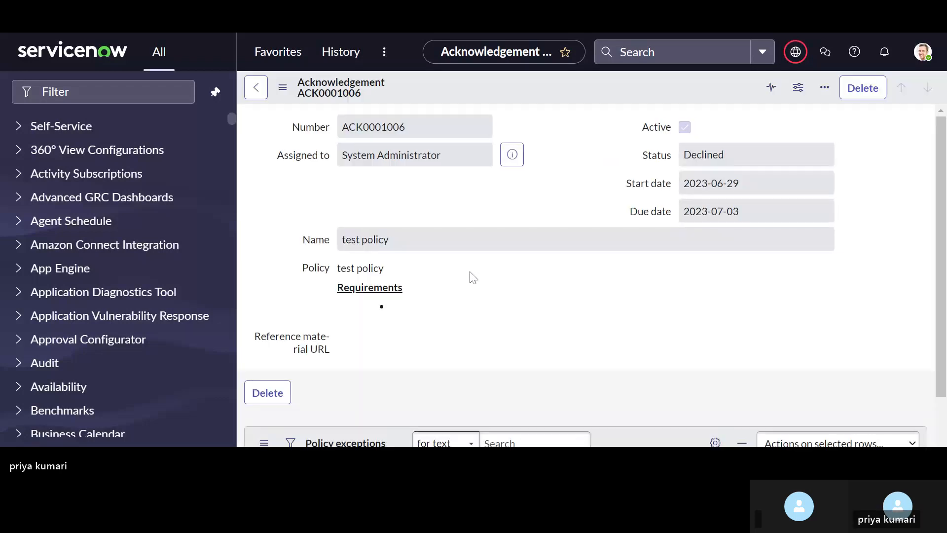
scroll(264, 170, down, 3)
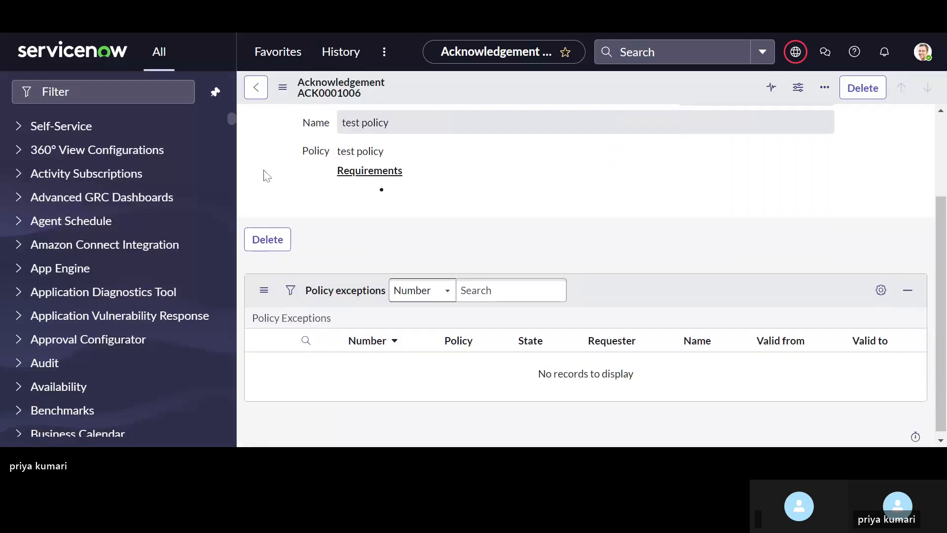
scroll(263, 171, up, 3)
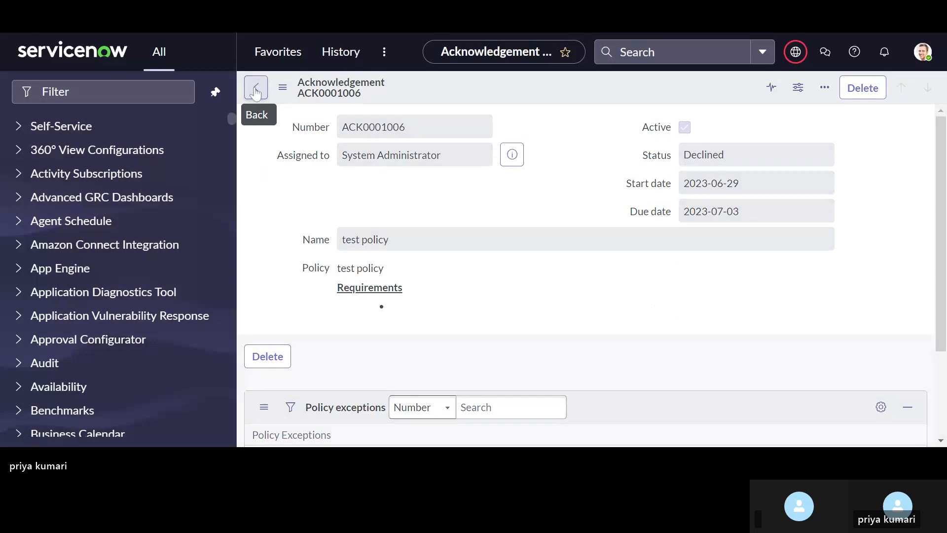
Go back to campaign PAC0001009 and examine its acknowledgement results, validity dates and Acknowledgements related list.
click(256, 89)
scroll(394, 212, down, 4)
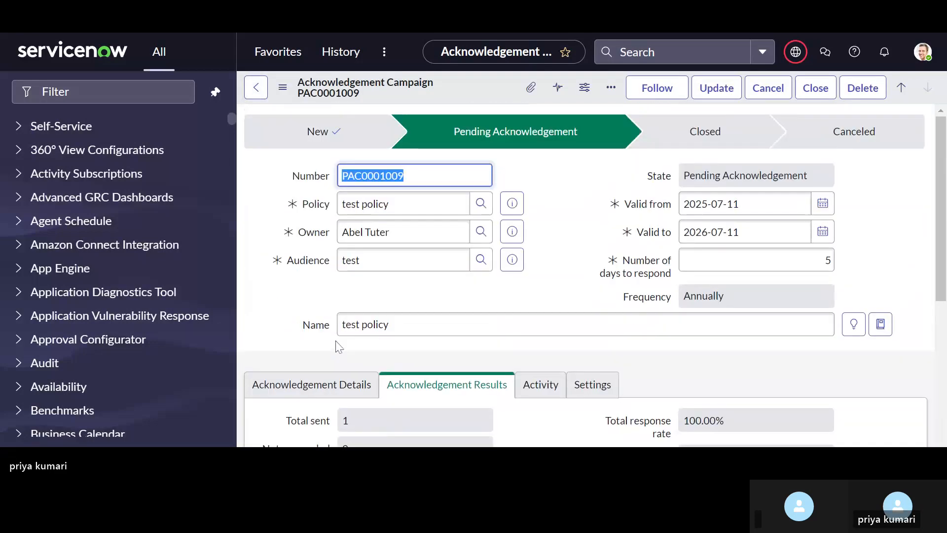
scroll(320, 217, down, 5)
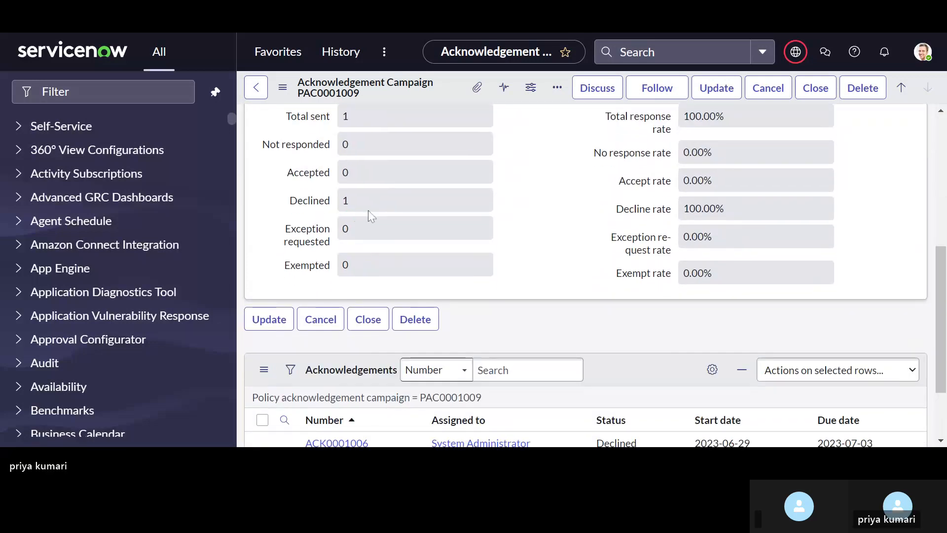
scroll(370, 210, up, 5)
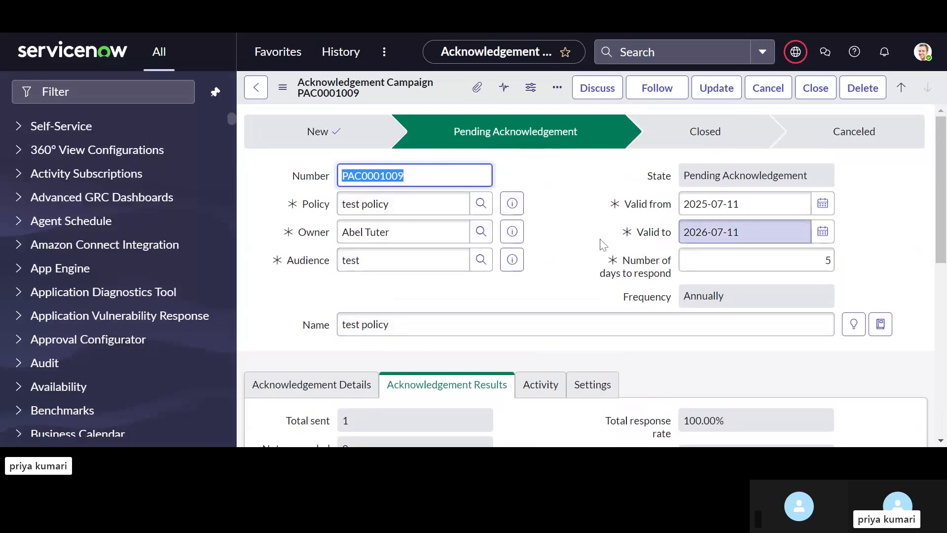
scroll(405, 256, down, 2)
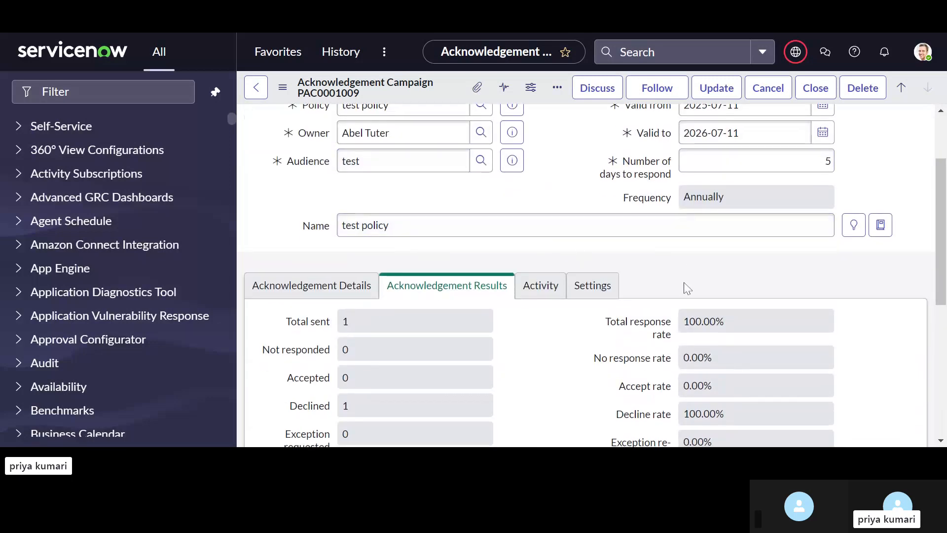
scroll(517, 298, up, 2)
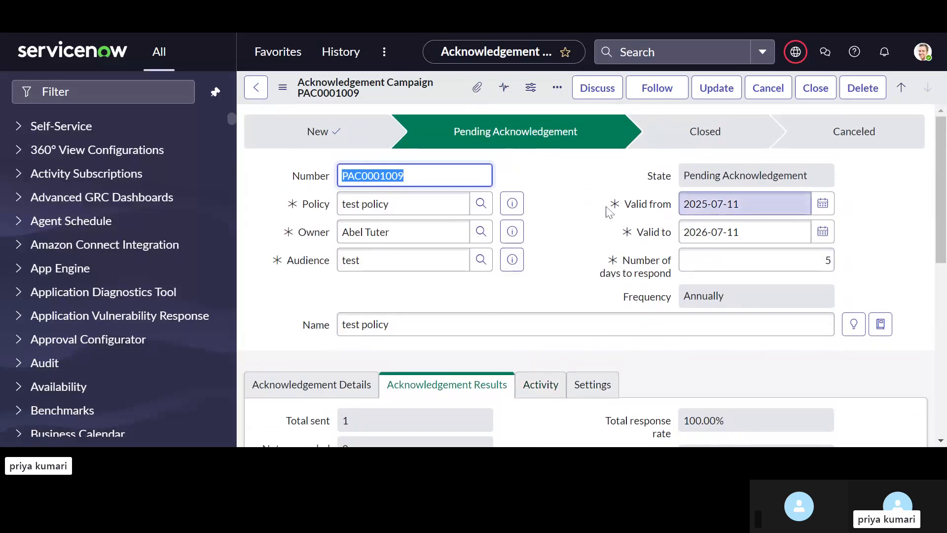
scroll(608, 207, down, 8)
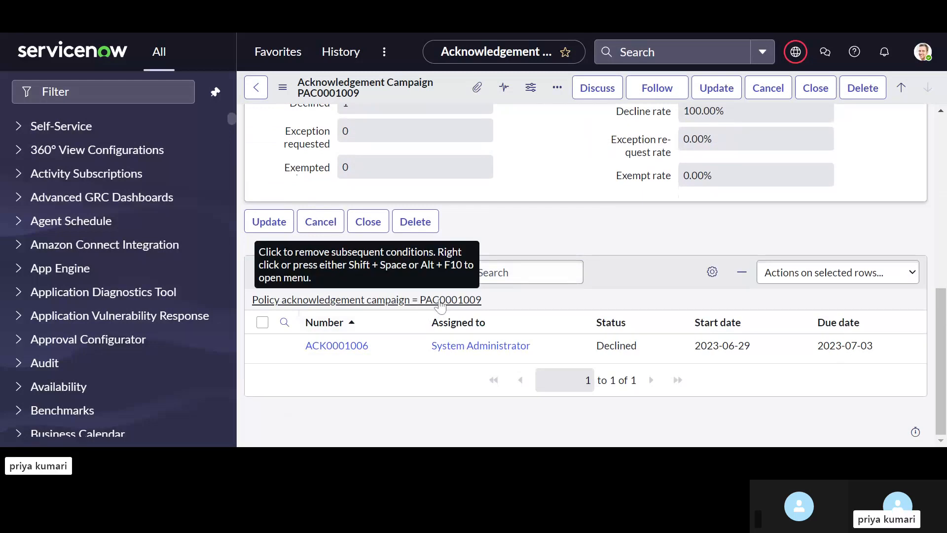
scroll(518, 273, up, 2)
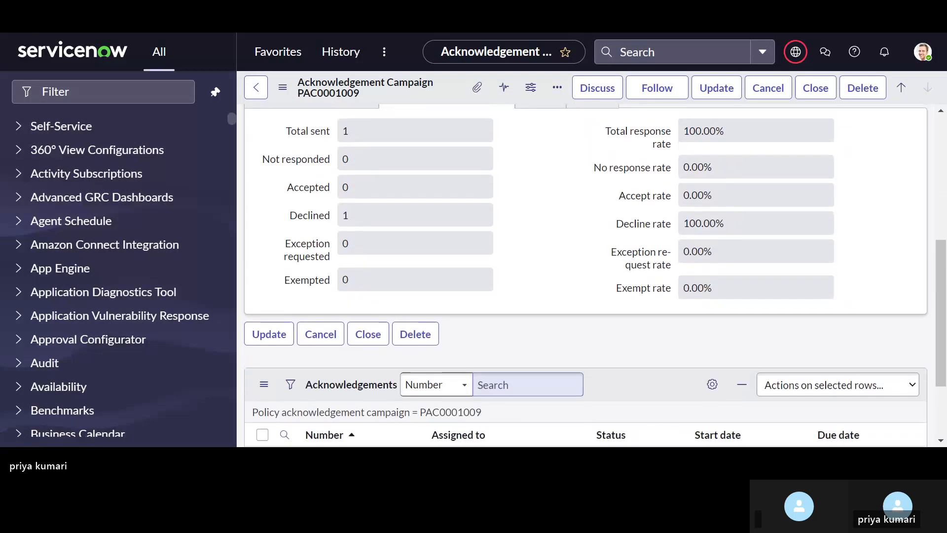
scroll(518, 273, down, 3)
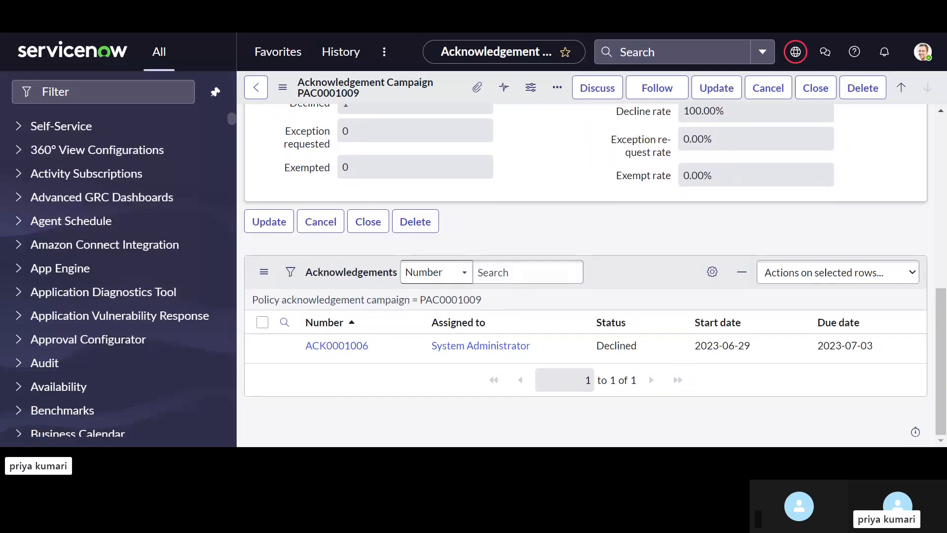
Reopen acknowledgement ACK0001006 to check its status and dates, and return to the campaign.
click(352, 353)
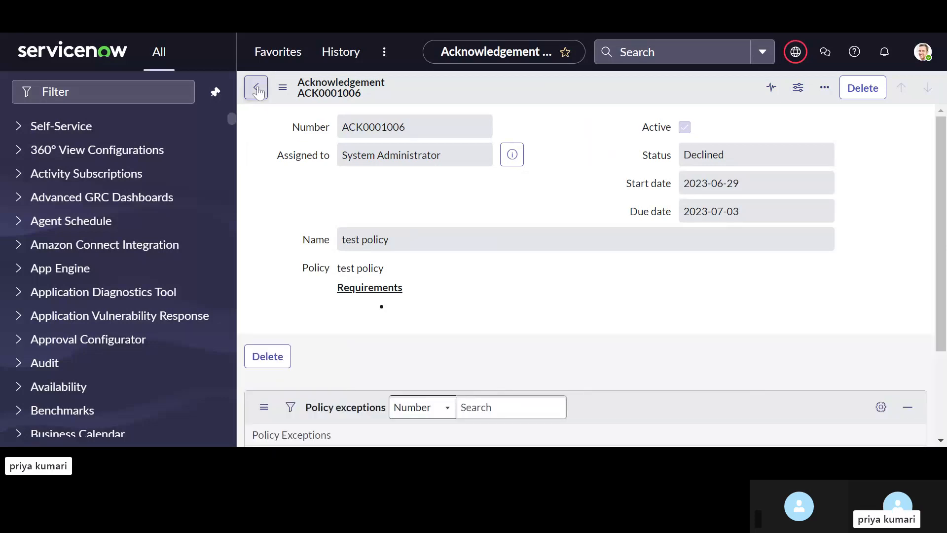
click(257, 90)
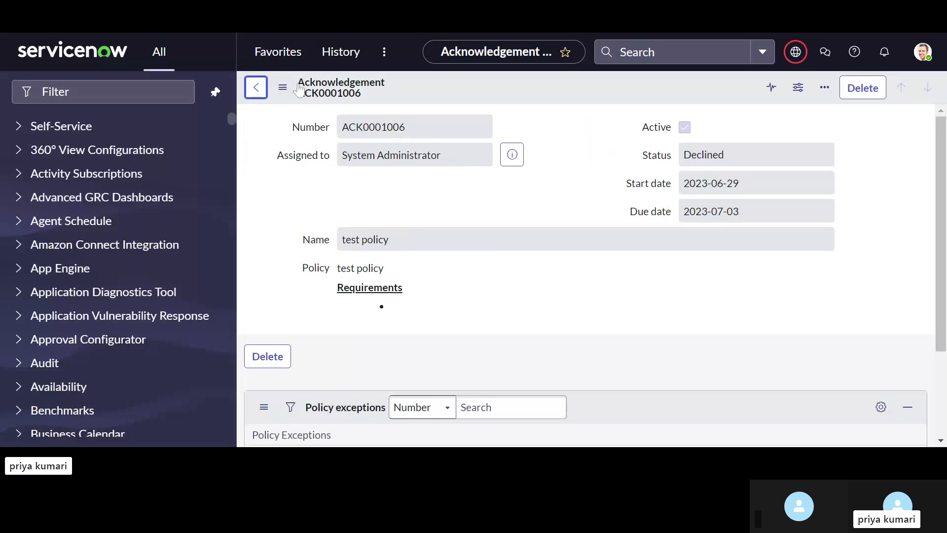
click(257, 91)
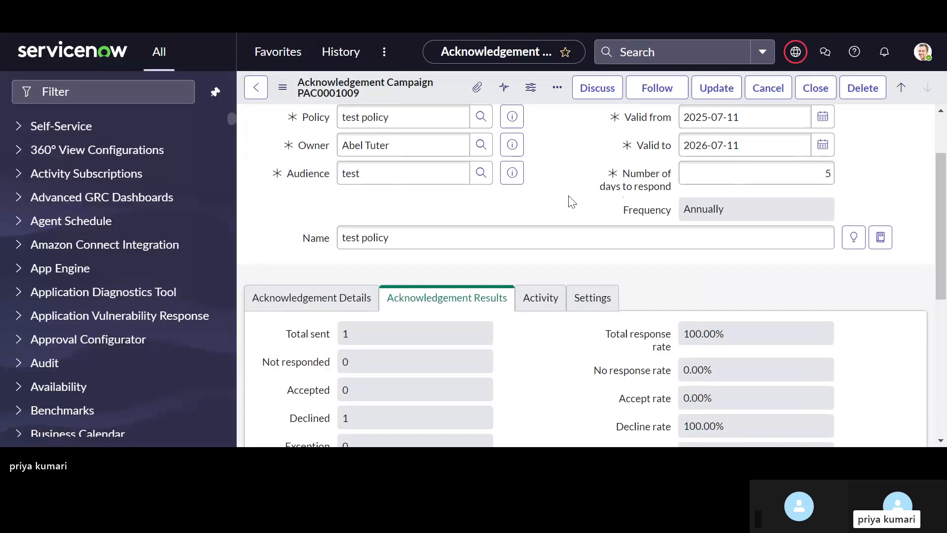
Start a Sidebar discussion on campaign PAC0001009 with the campaign owner as participant and the message "test".
click(599, 90)
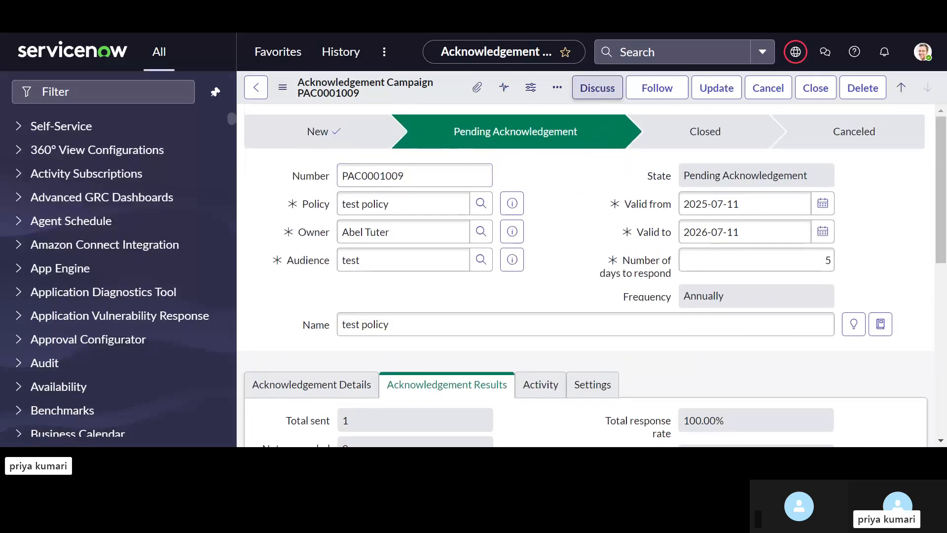
key(Tab)
key(Tab)
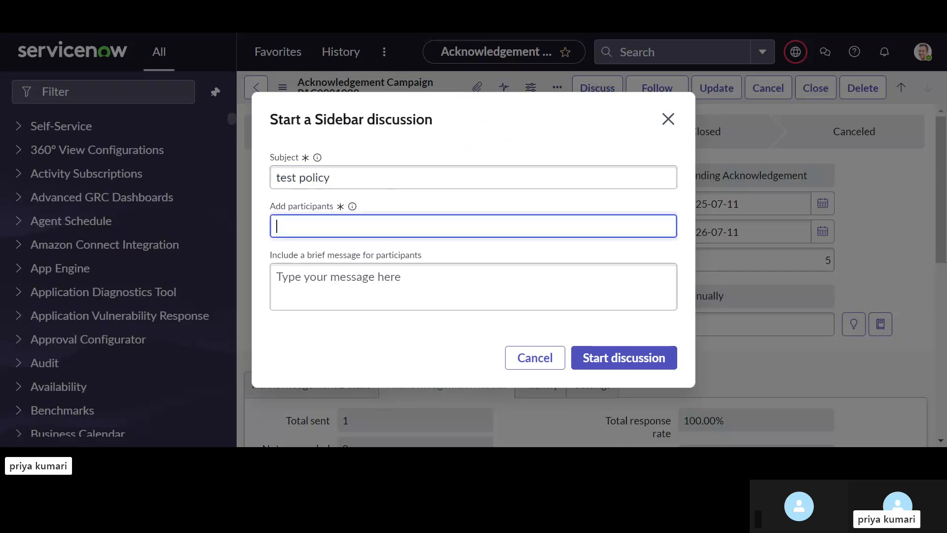
text(abel)
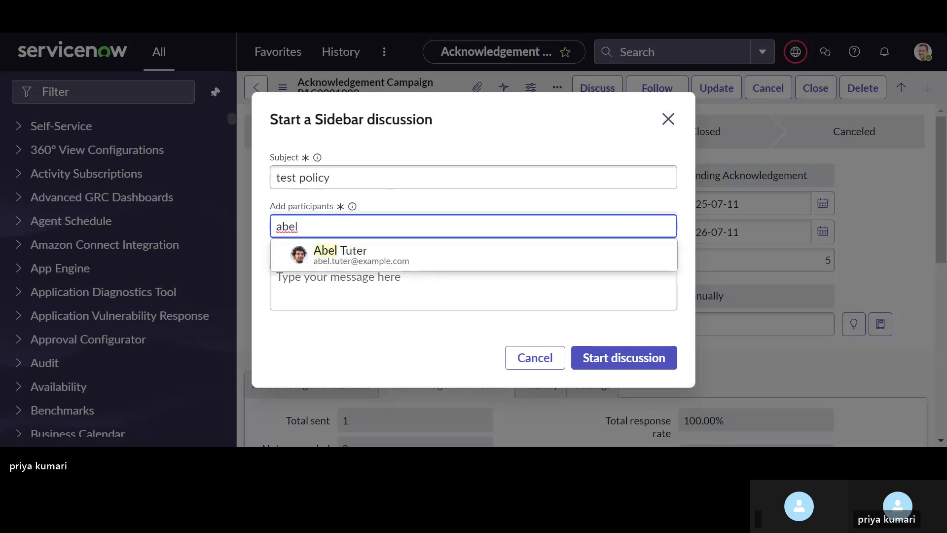
click(344, 267)
click(343, 271)
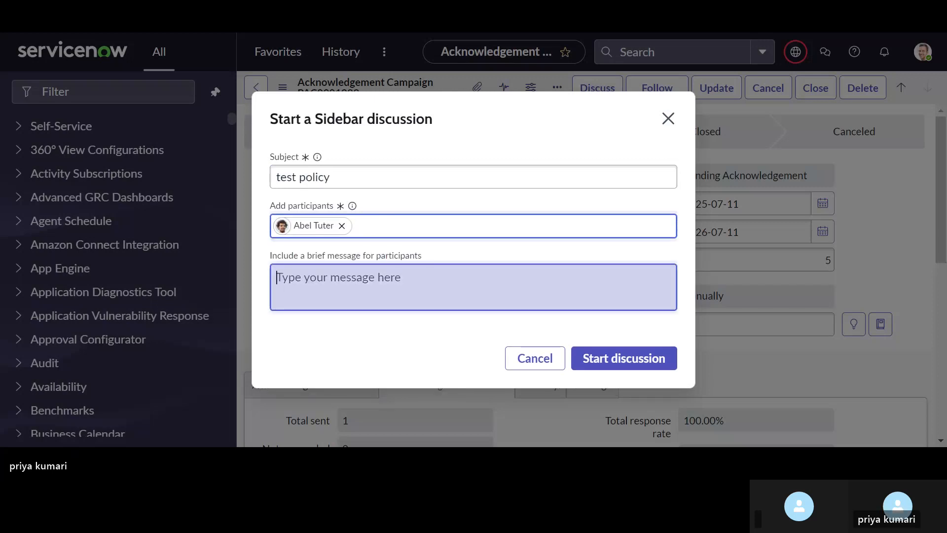
text(test)
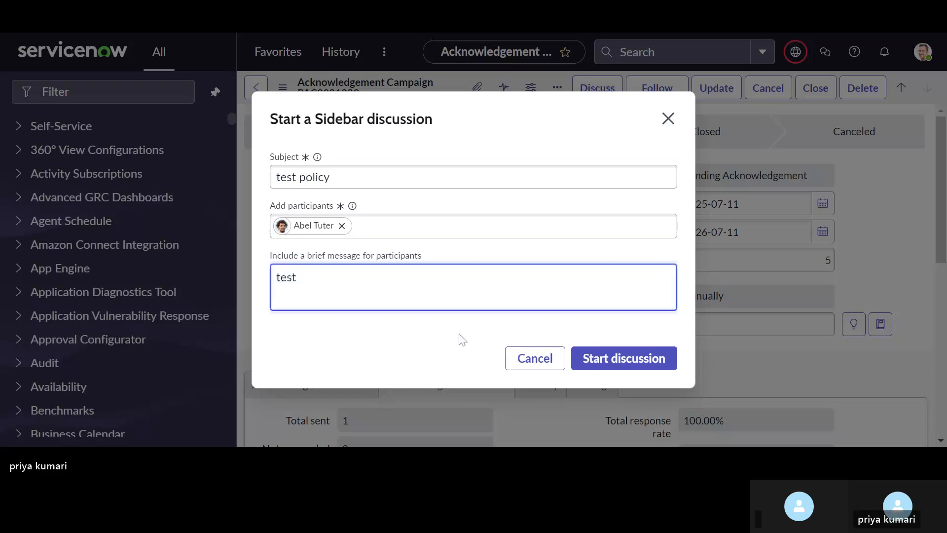
click(602, 364)
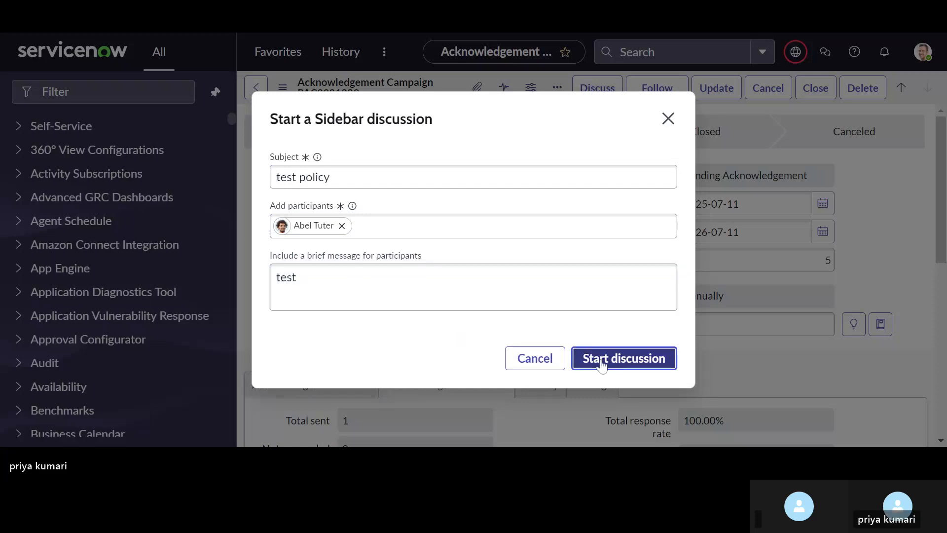
Send another message, "test", in the campaign's Sidebar discussion.
scroll(556, 307, down, 3)
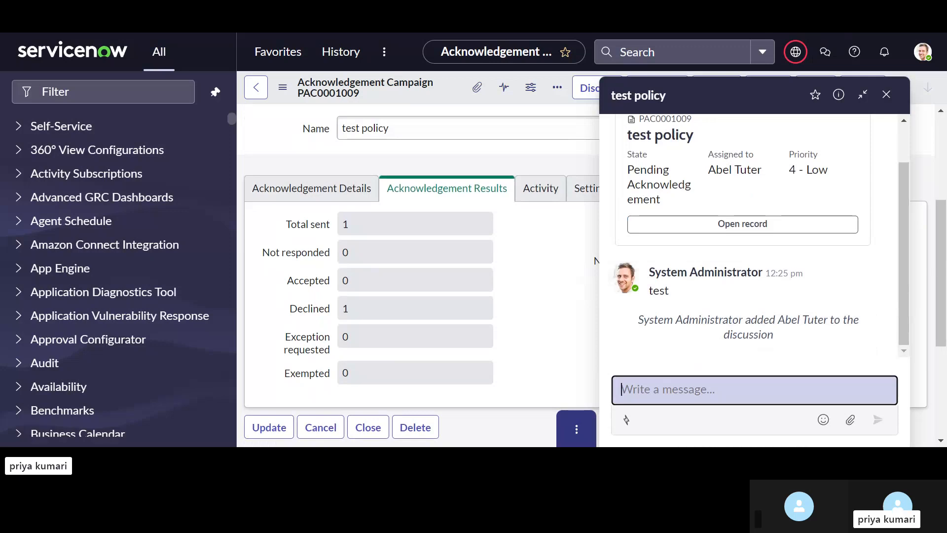
text(test)
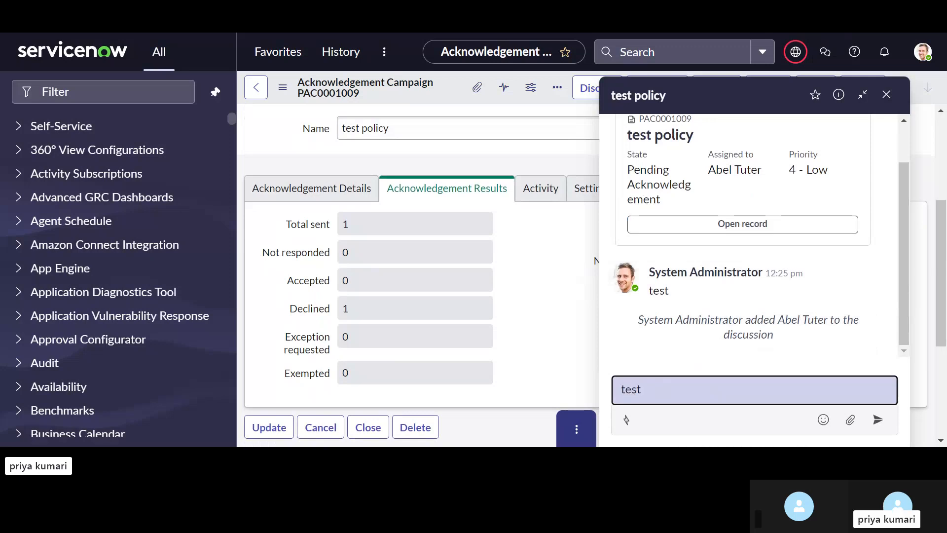
key(Return)
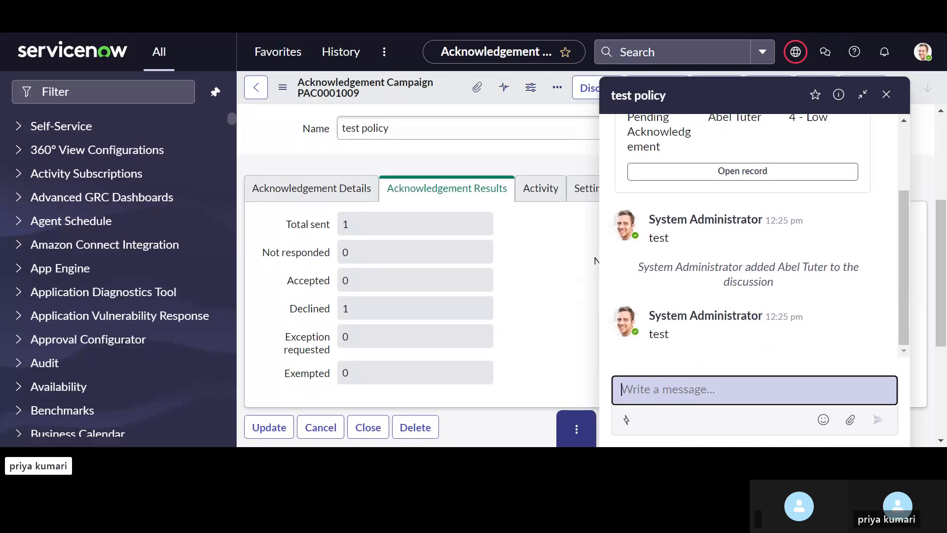
Send the message "close" in campaign PAC0001009's Sidebar discussion and close the discussion window.
text(close)
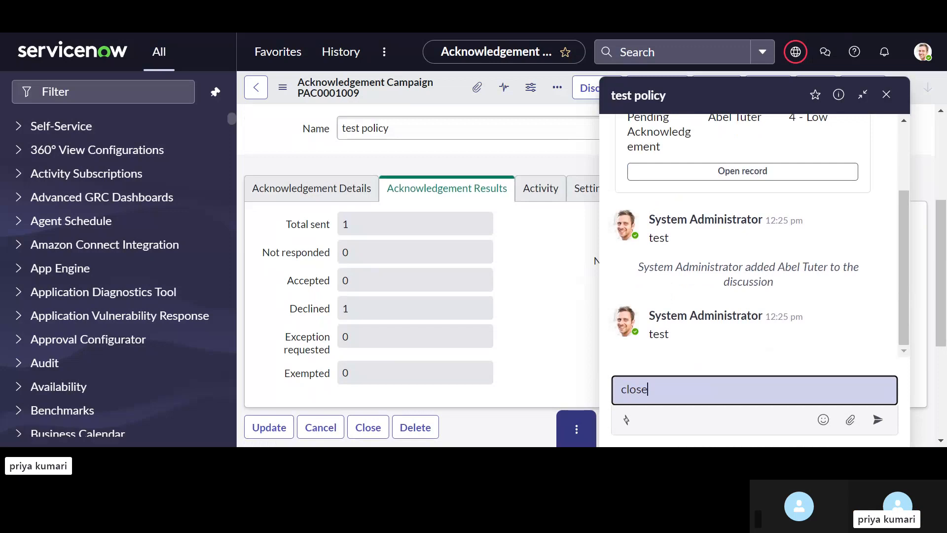
key(Return)
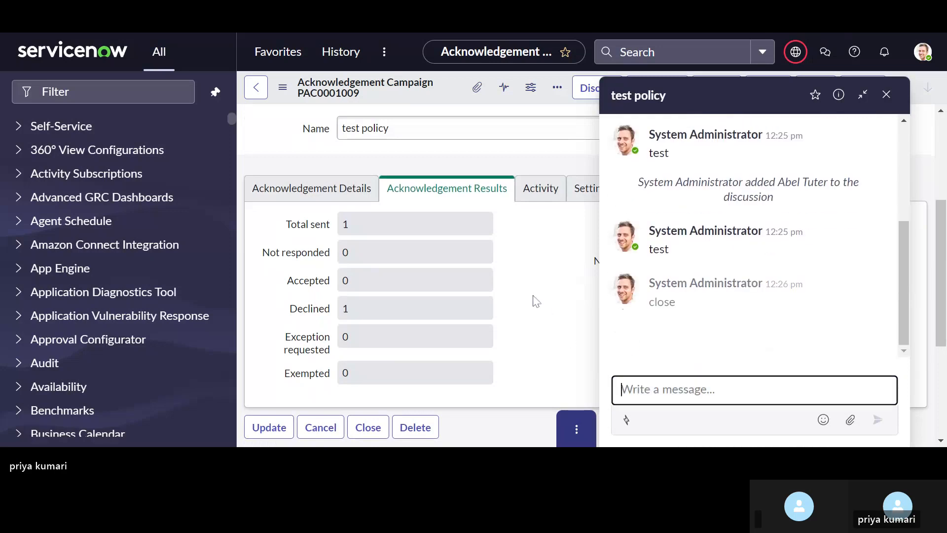
click(527, 281)
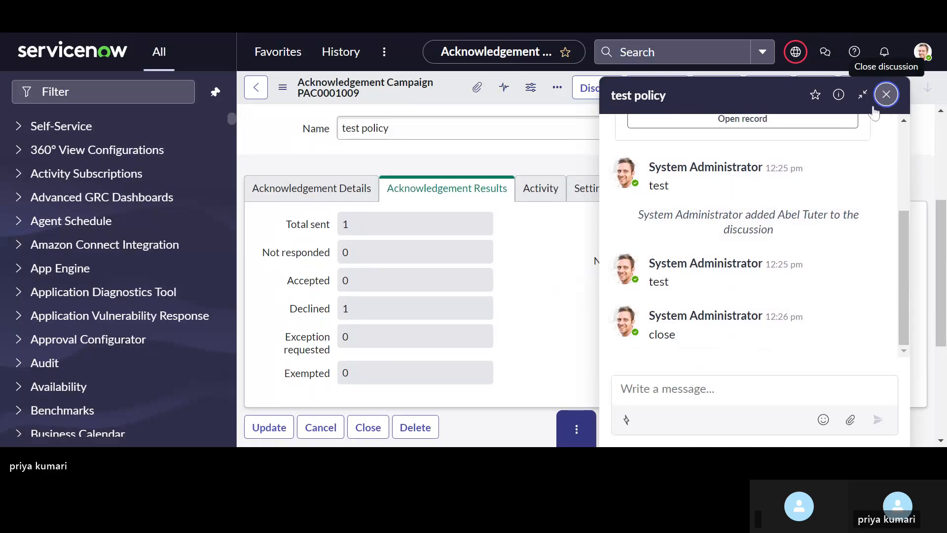
click(886, 94)
Close acknowledgement campaign PAC0001009 and check its state and dates.
scroll(708, 248, up, 1)
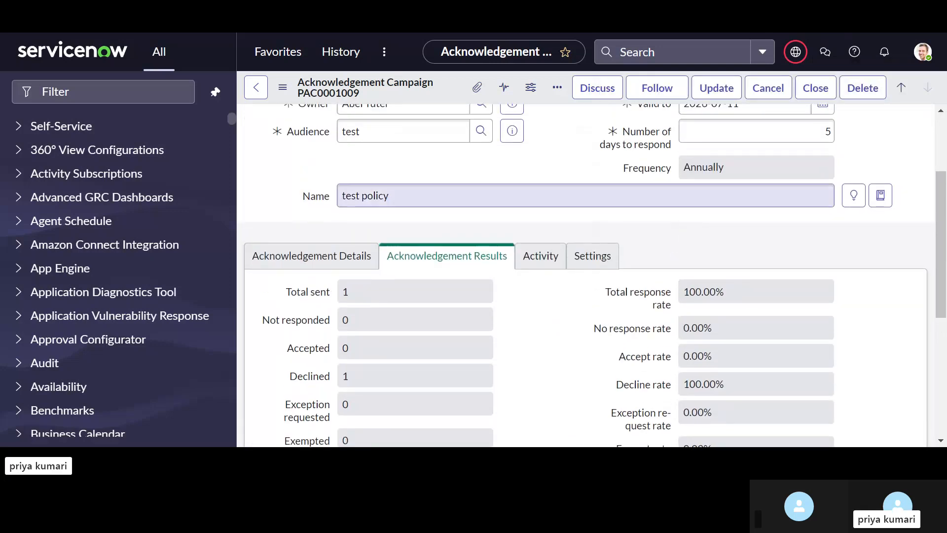
click(812, 90)
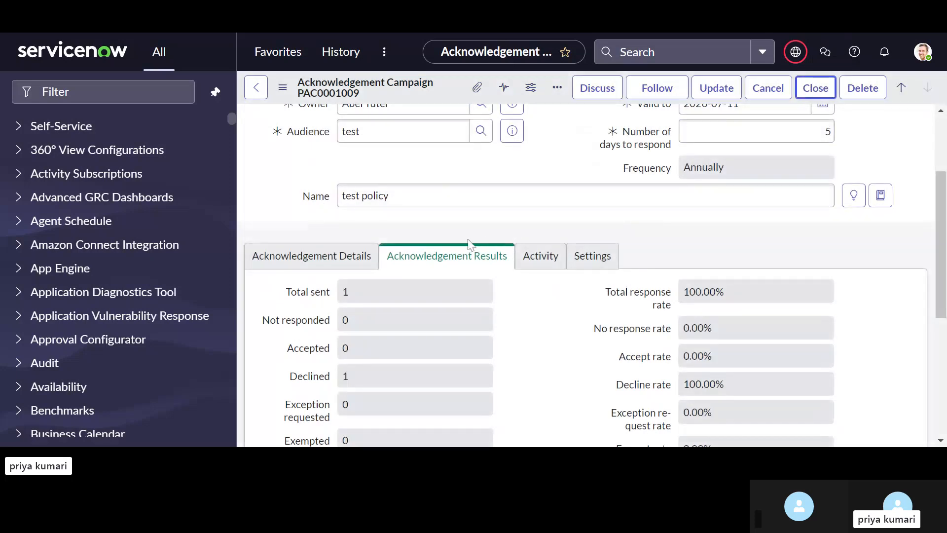
scroll(450, 243, down, 2)
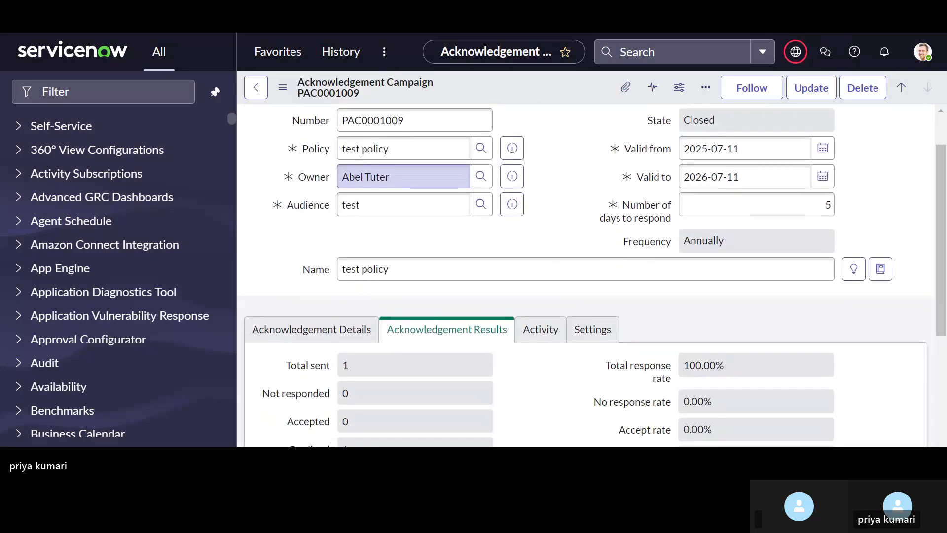
scroll(412, 215, up, 3)
scroll(410, 212, down, 1)
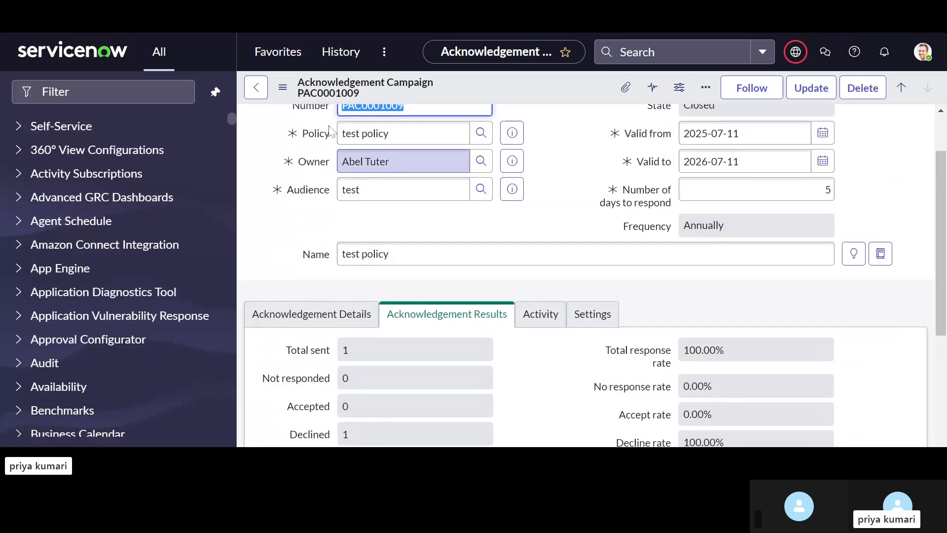
Return to the test policy, open its new acknowledgement campaign PAC0001010 and request acknowledgement.
click(257, 94)
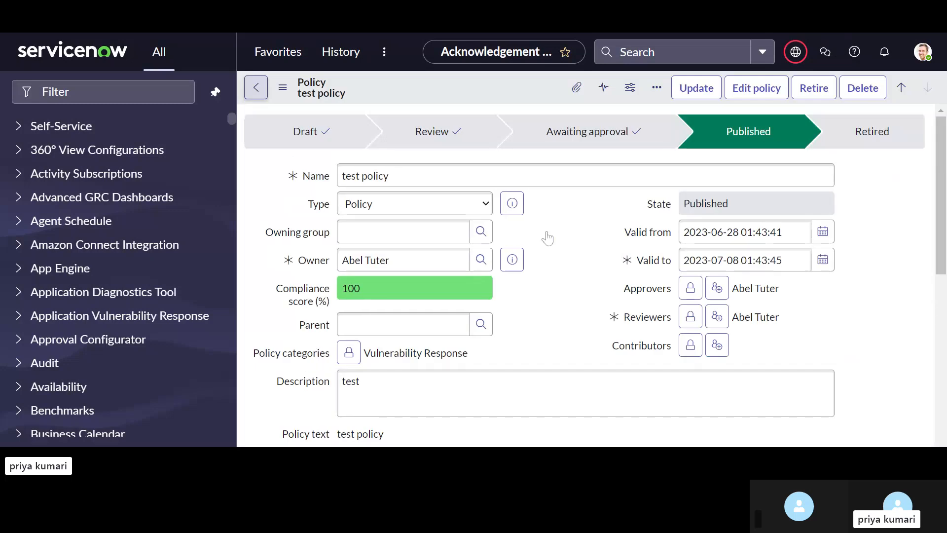
scroll(548, 238, down, 8)
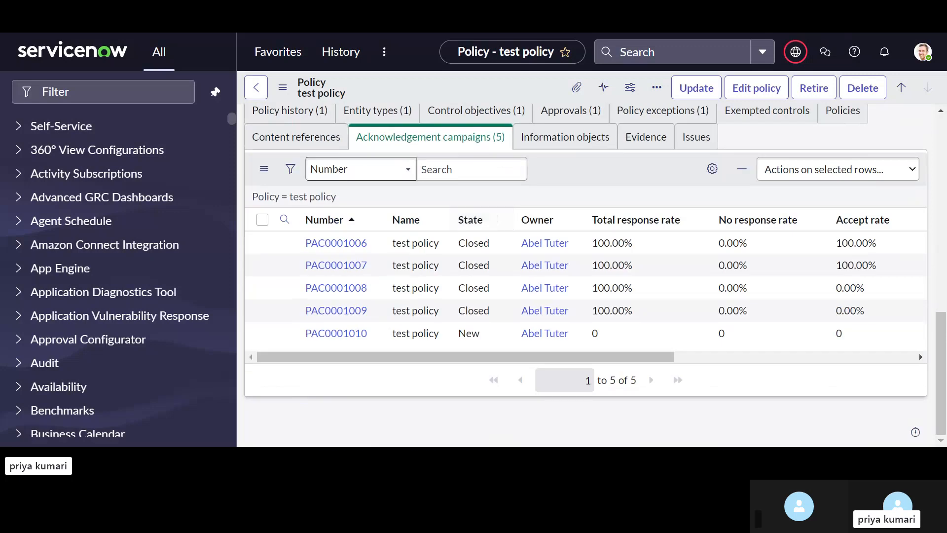
click(339, 333)
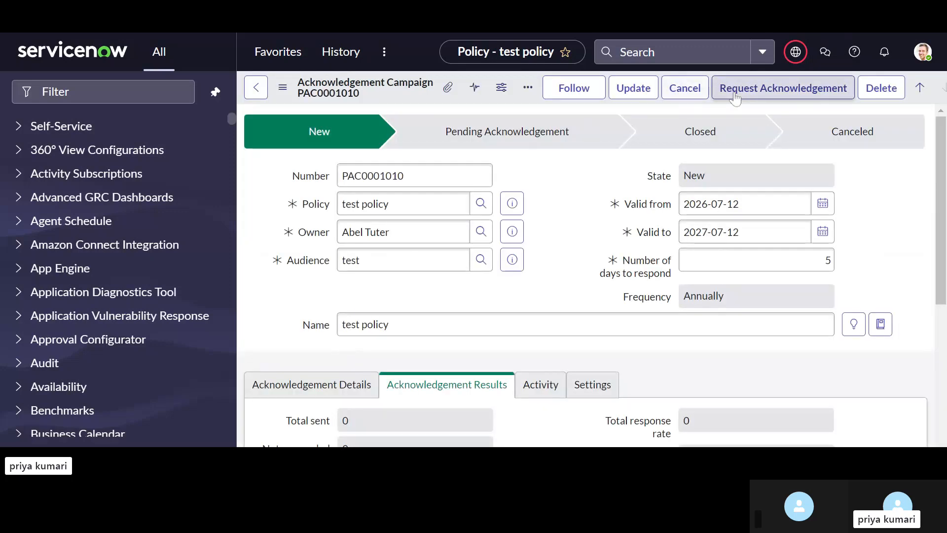
click(752, 118)
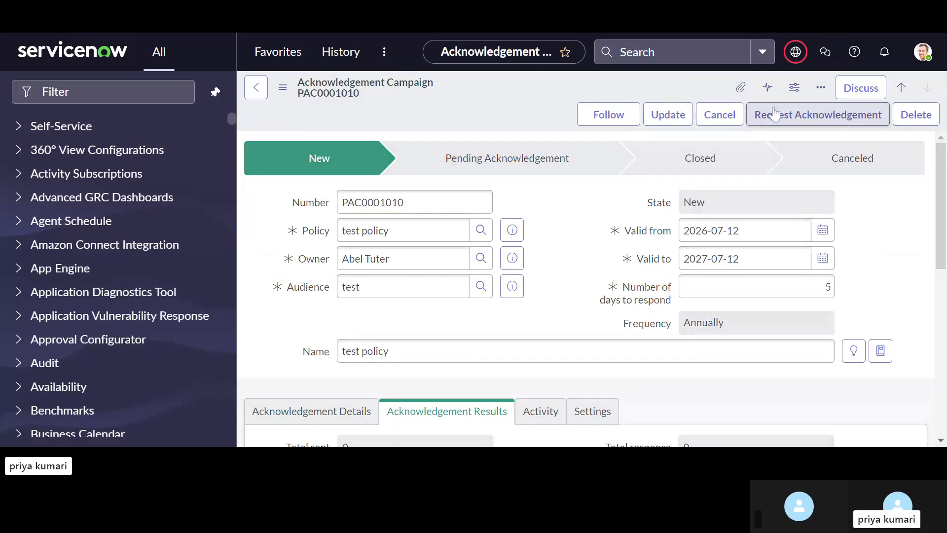
scroll(476, 258, down, 5)
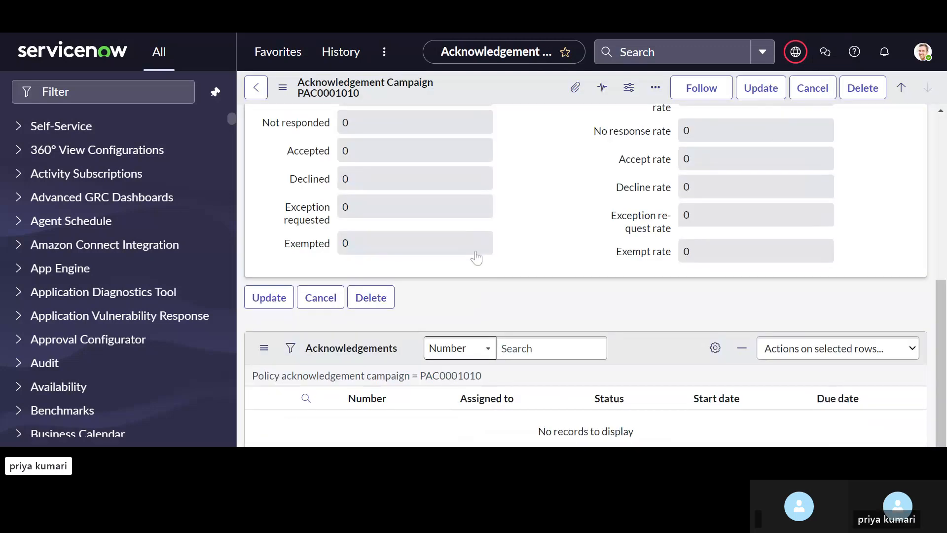
Accept the policy in acknowledgement ACK0001007 with confirmation, and return to campaign PAC0001010.
scroll(358, 346, down, 6)
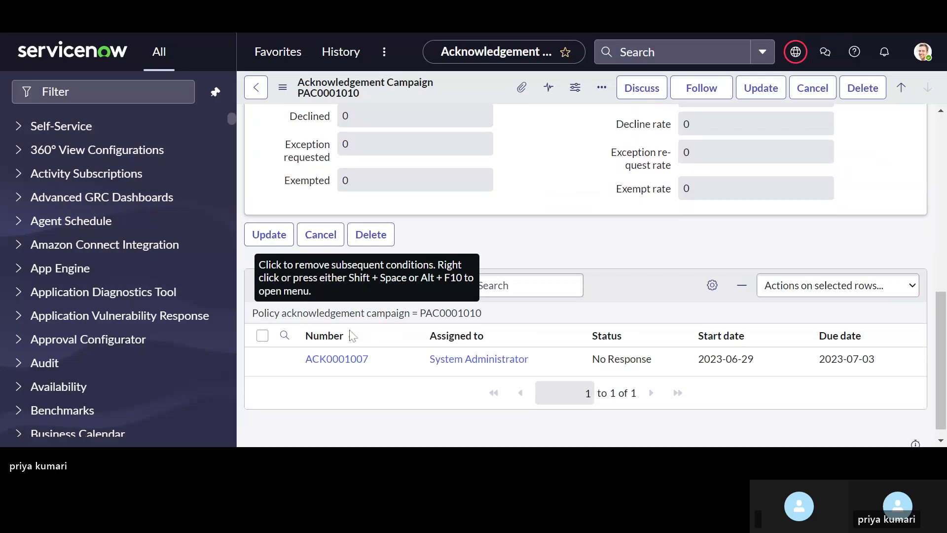
click(330, 369)
click(343, 365)
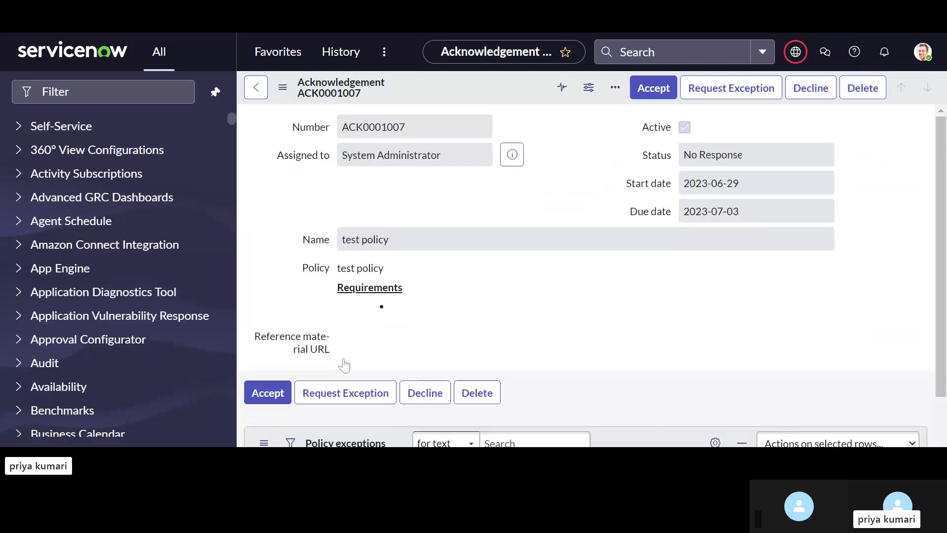
click(654, 92)
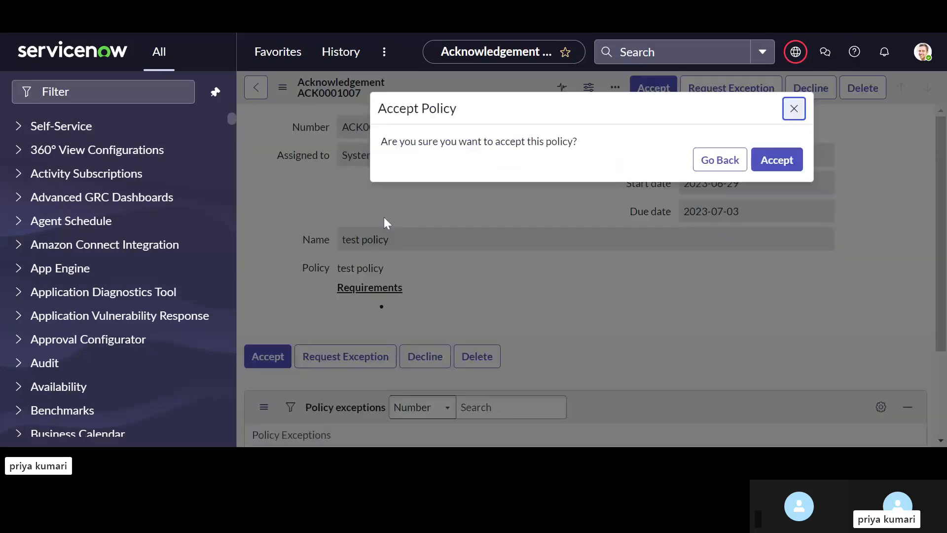
click(763, 159)
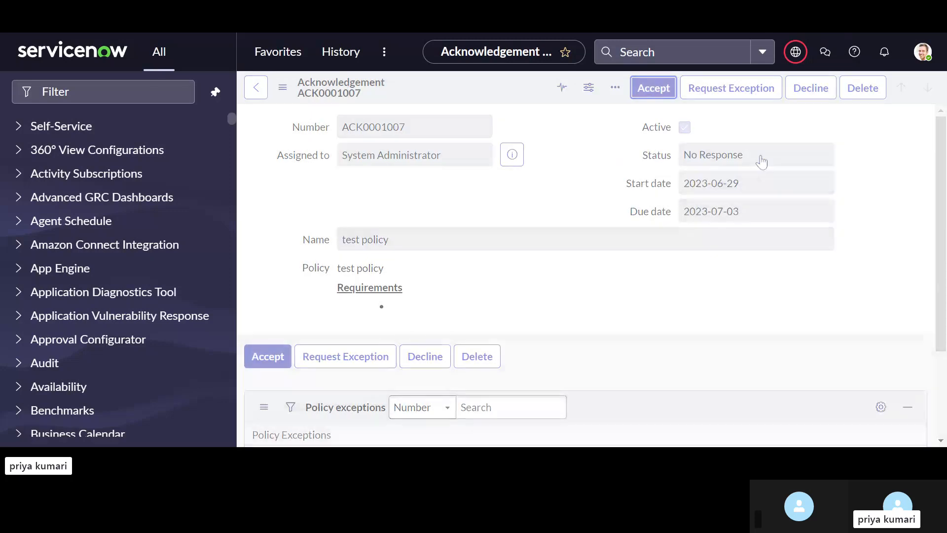
scroll(458, 271, down, 2)
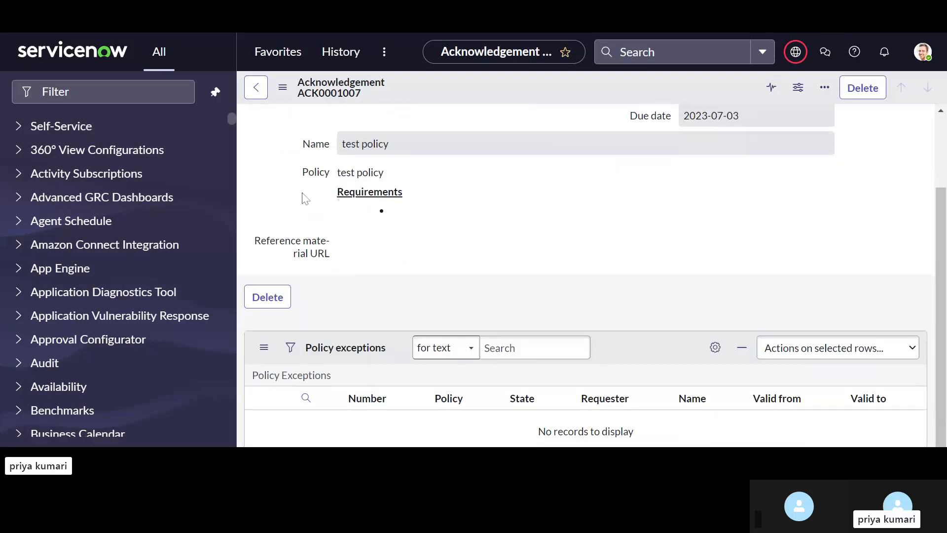
scroll(302, 197, up, 2)
click(256, 88)
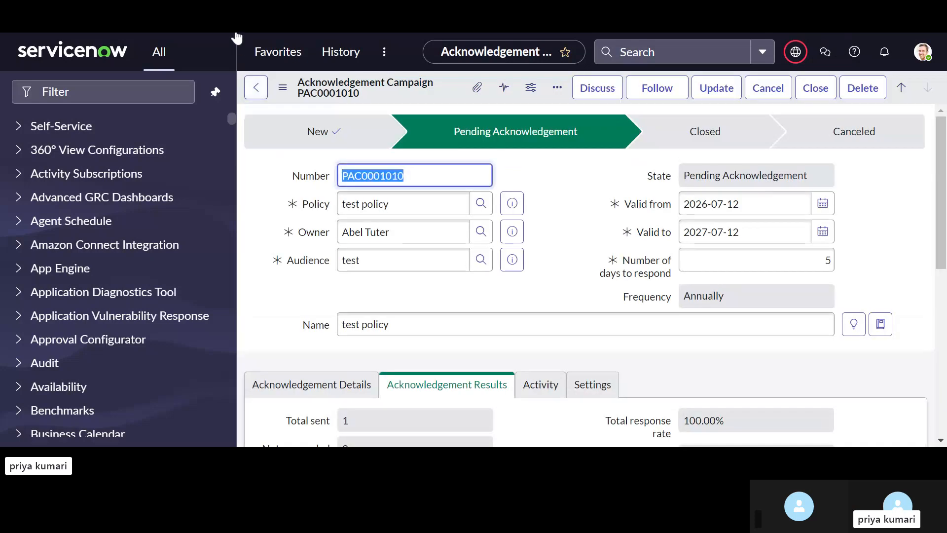
Filter the navigator for "risk fram" and open the Risk Frameworks list in the Risk Library.
click(235, 34)
click(148, 91)
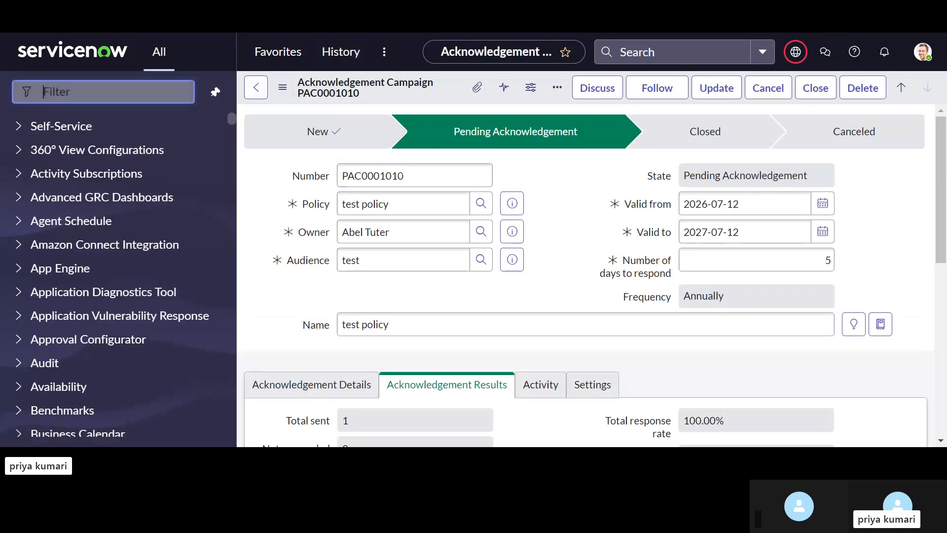
text(r)
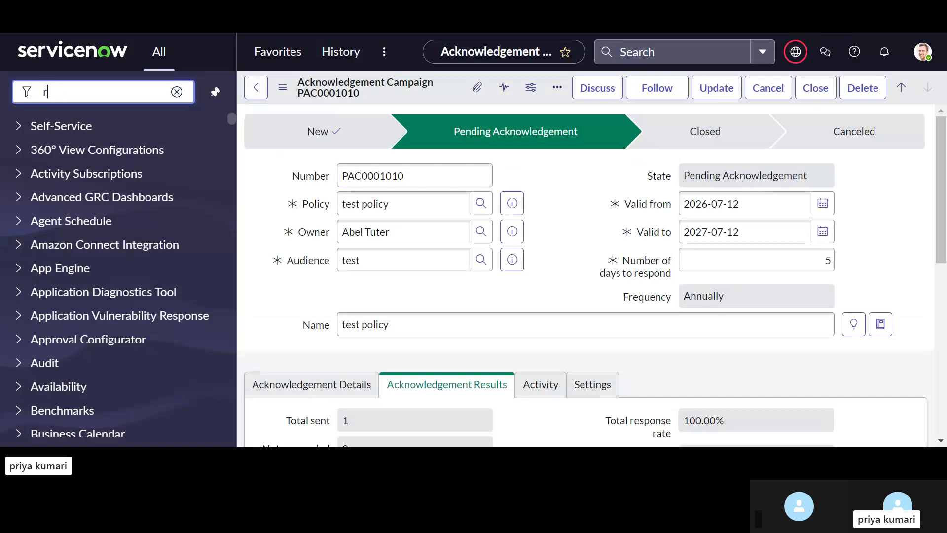
text(isk )
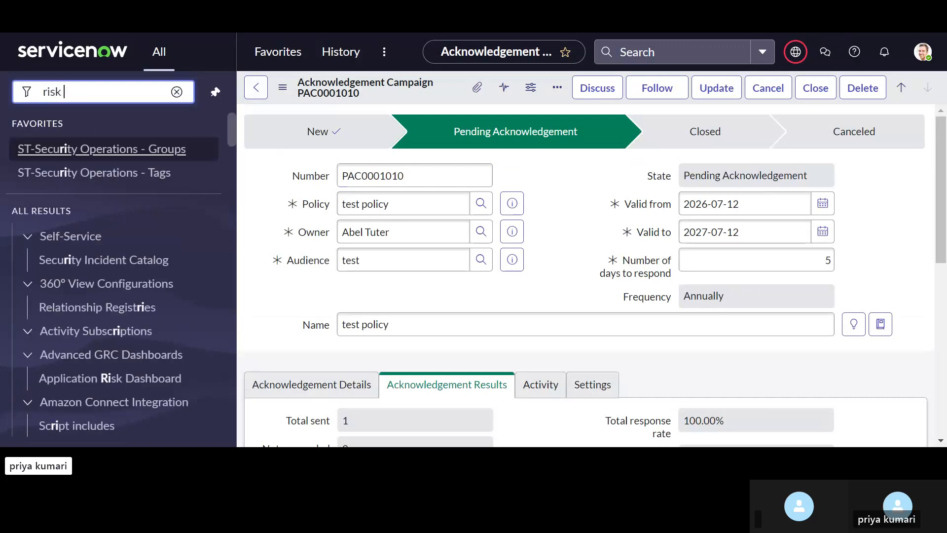
text(fram)
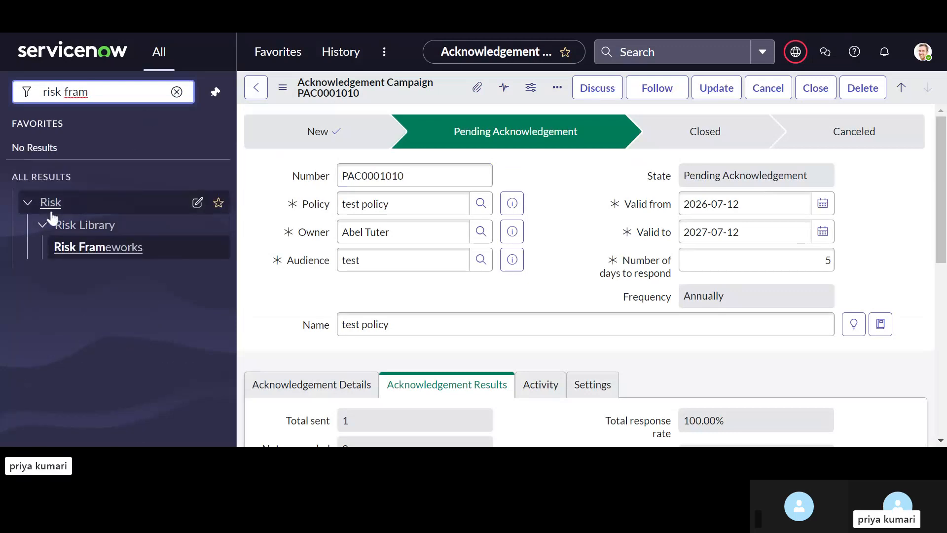
click(84, 252)
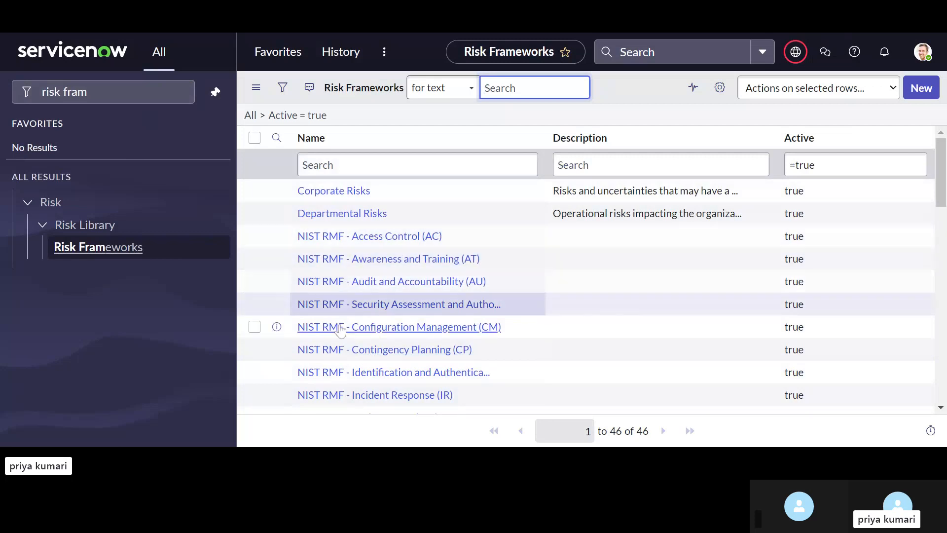
Look through the active risk frameworks and open the record NIST RMF - Access Control (AC).
scroll(340, 330, down, 2)
scroll(340, 329, up, 2)
scroll(340, 322, down, 10)
scroll(340, 323, down, 8)
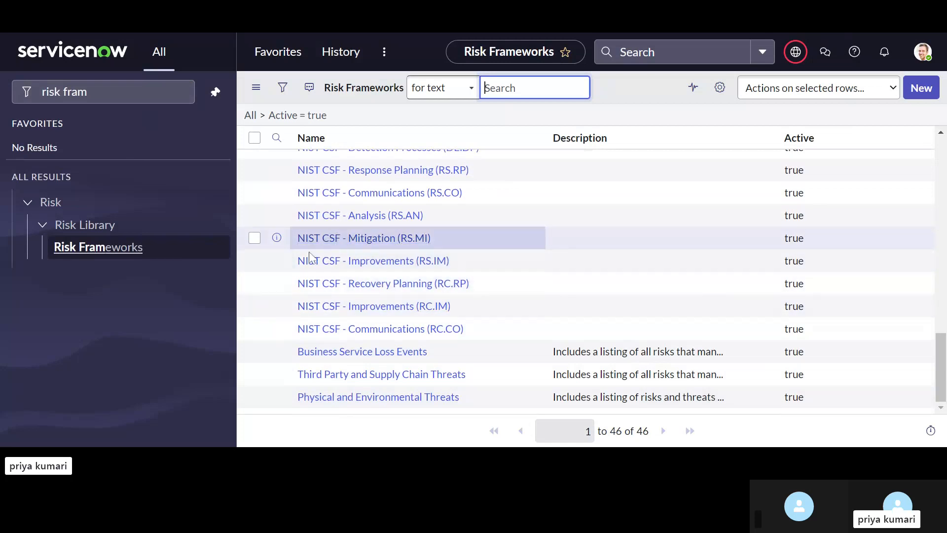
scroll(322, 241, up, 15)
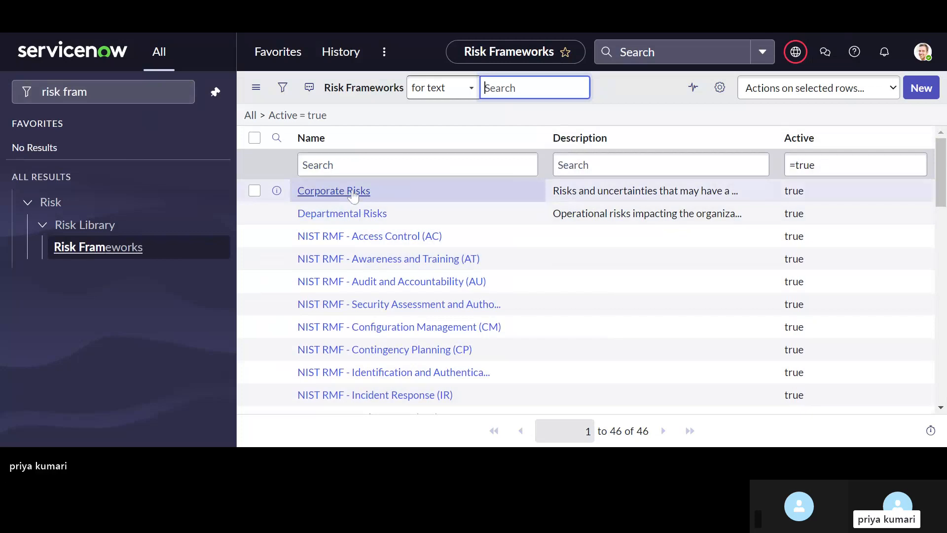
click(339, 240)
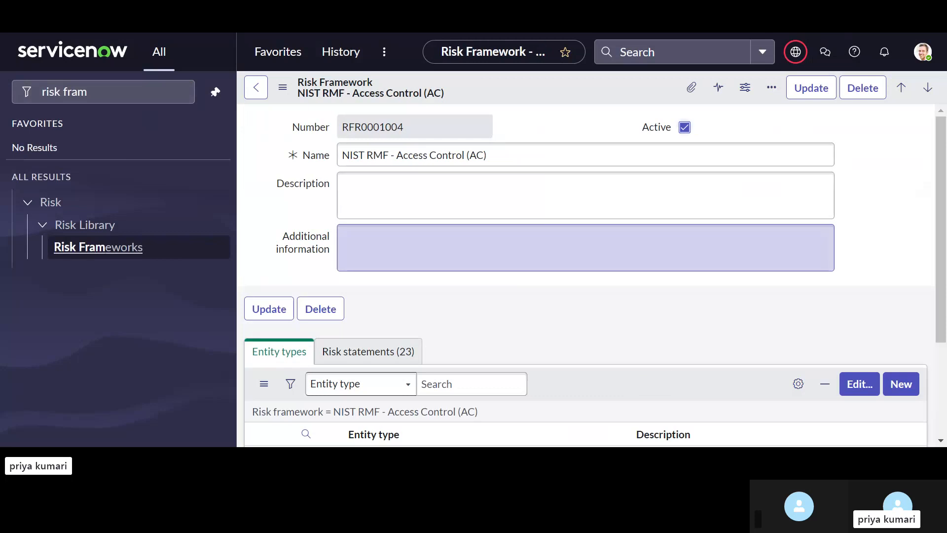
Examine the Access Control framework's fields and compare its related Risk statements and Entity types lists.
scroll(585, 276, down, 3)
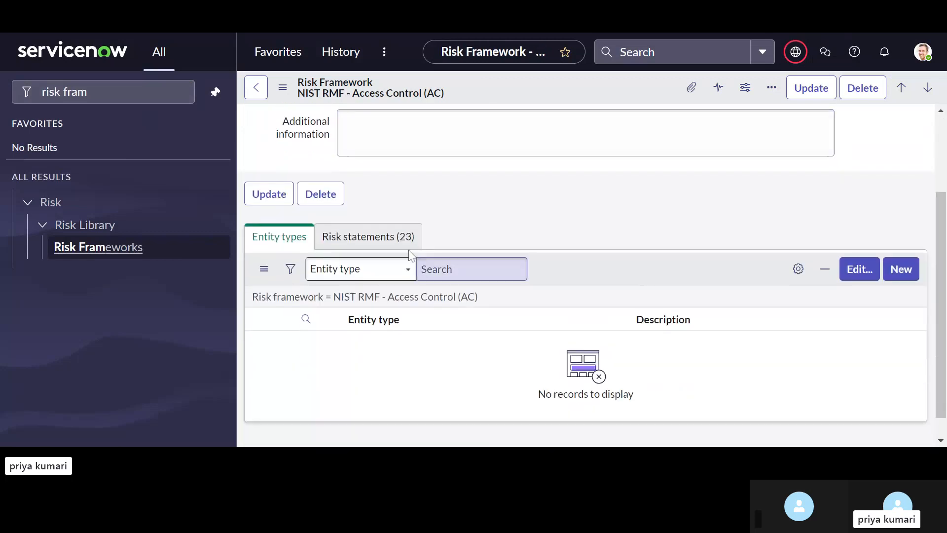
click(382, 237)
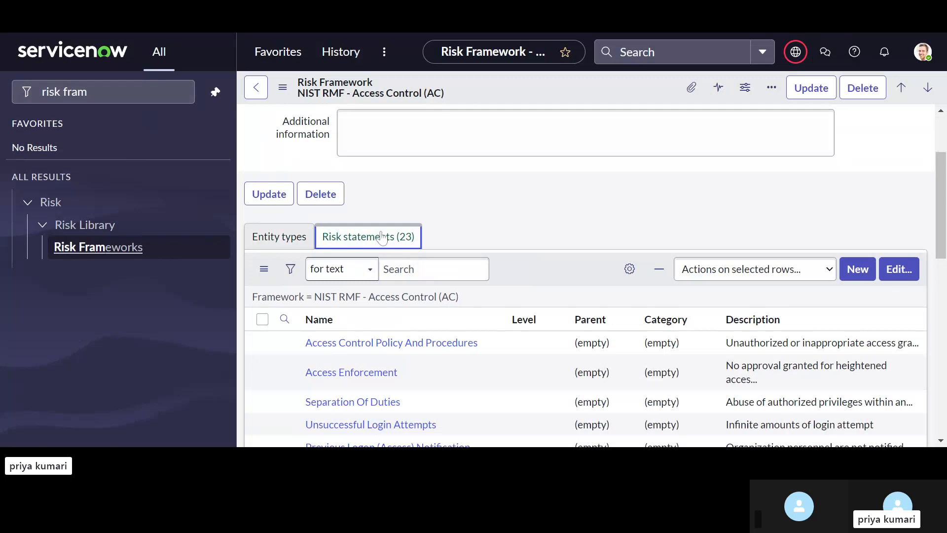
scroll(484, 225, down, 2)
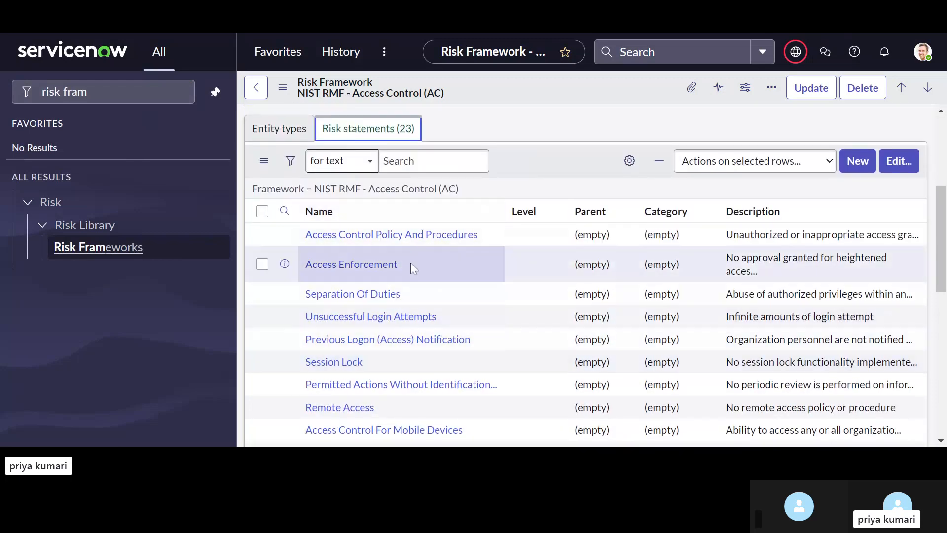
scroll(477, 202, up, 4)
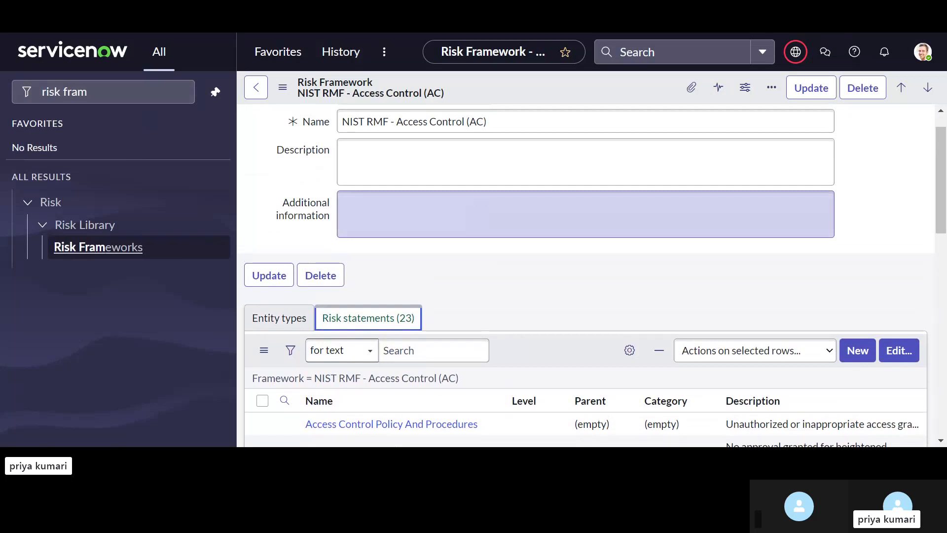
scroll(478, 207, up, 1)
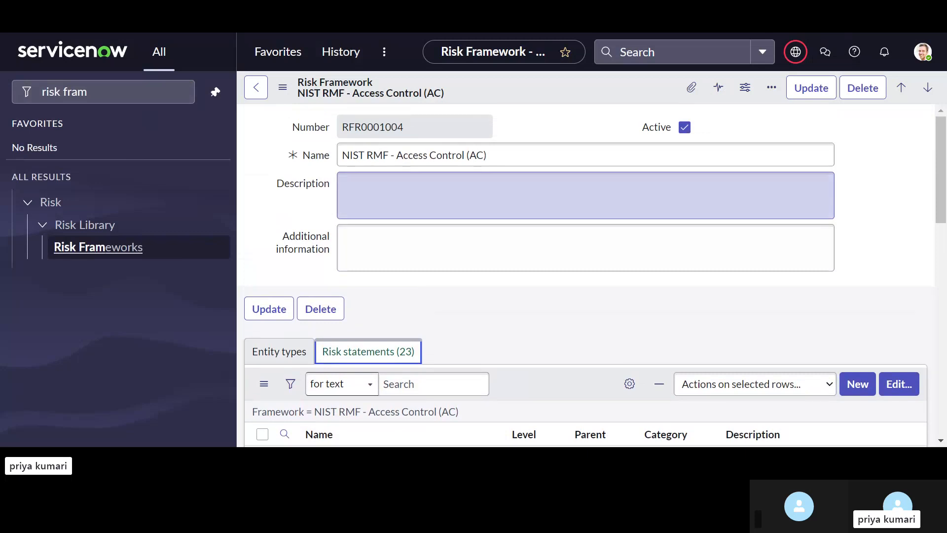
scroll(478, 207, down, 2)
click(298, 271)
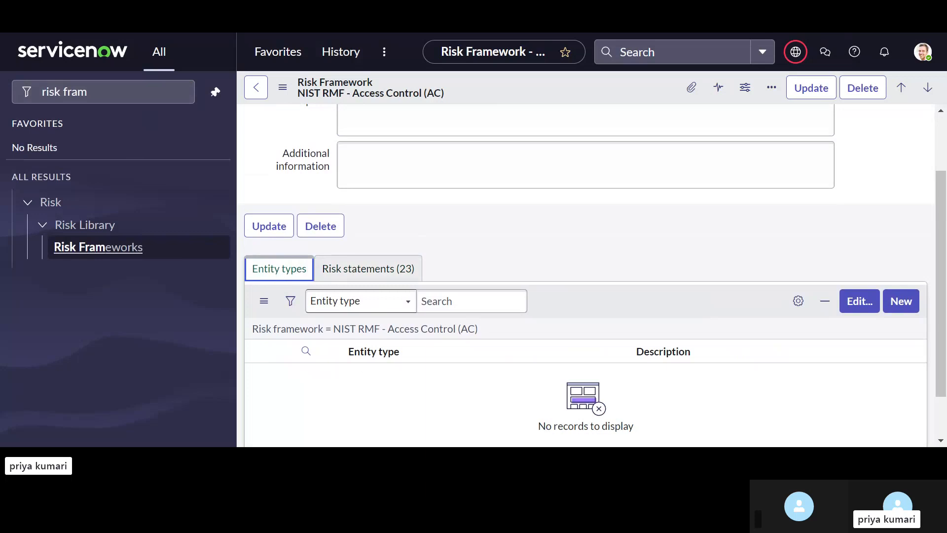
click(388, 279)
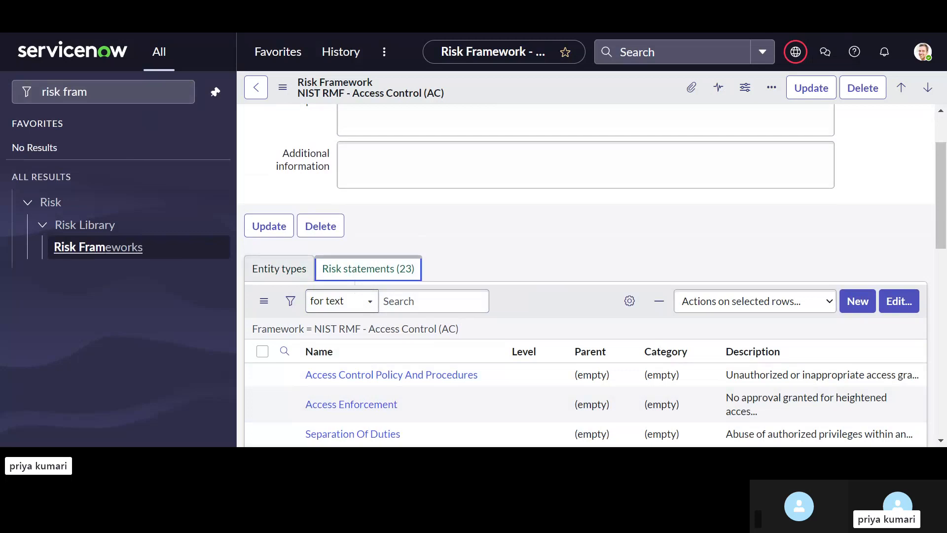
scroll(586, 276, down, 1)
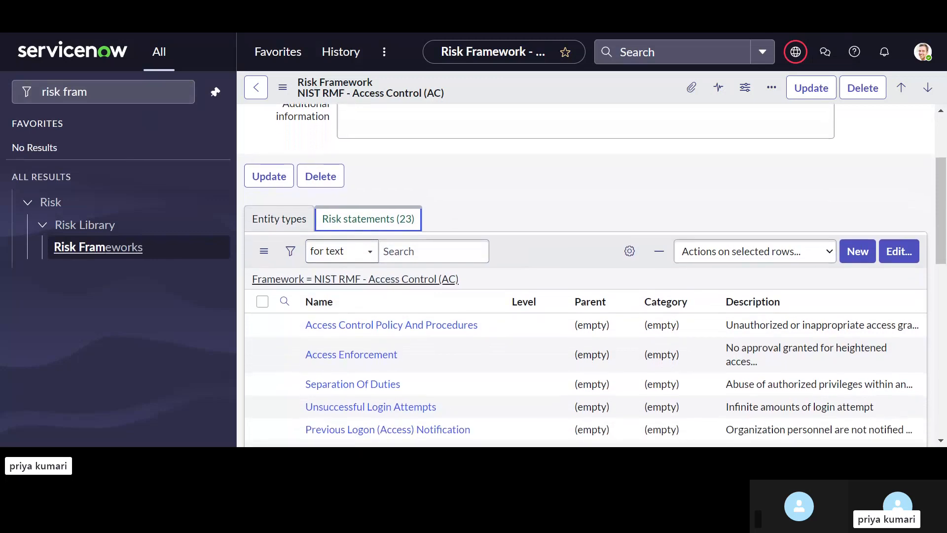
click(295, 229)
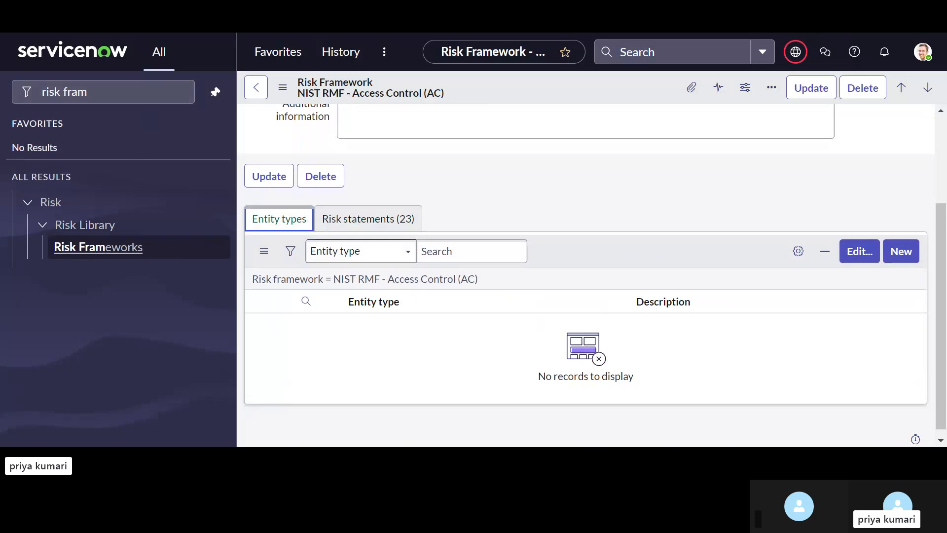
Look through the Access Control framework's Entity types and Risk statements lists, and open the Access Enforcement risk statement.
click(375, 214)
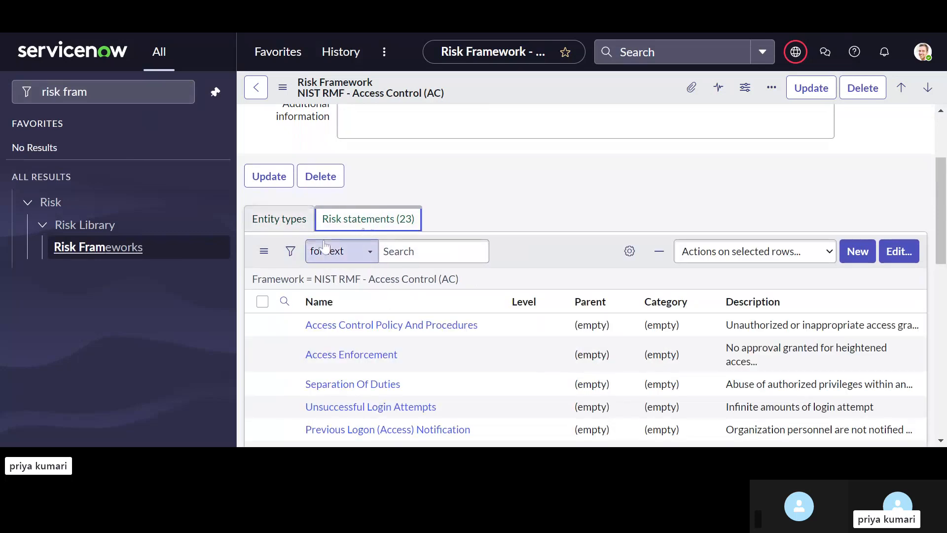
scroll(365, 237, down, 1)
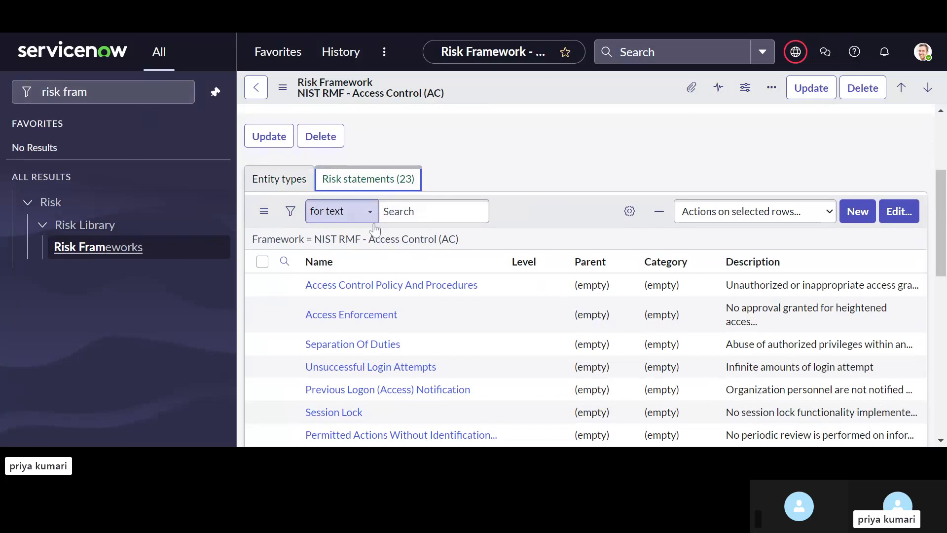
click(281, 181)
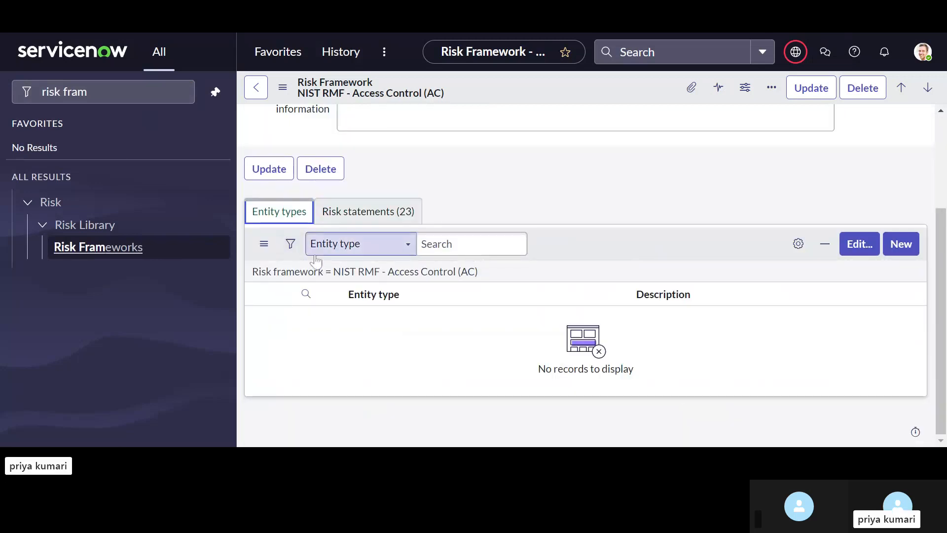
click(384, 217)
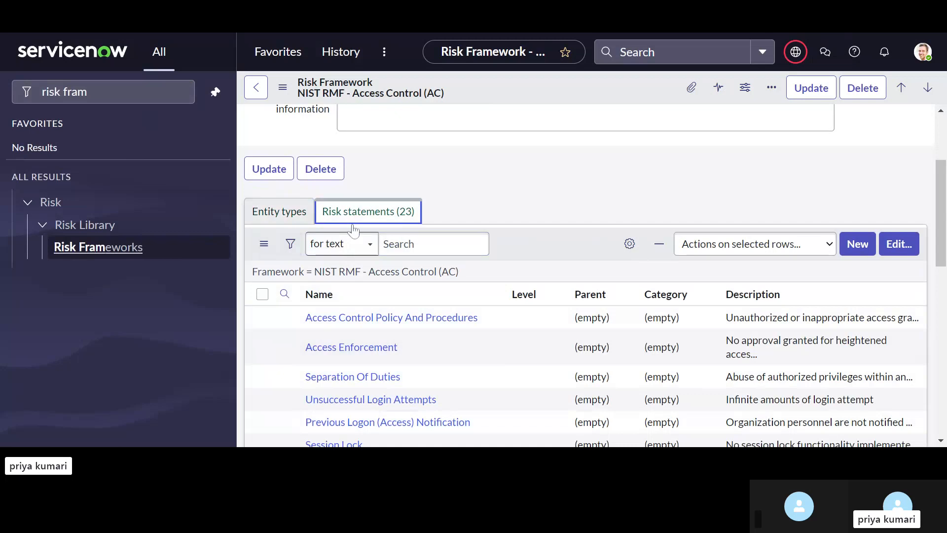
scroll(353, 229, down, 1)
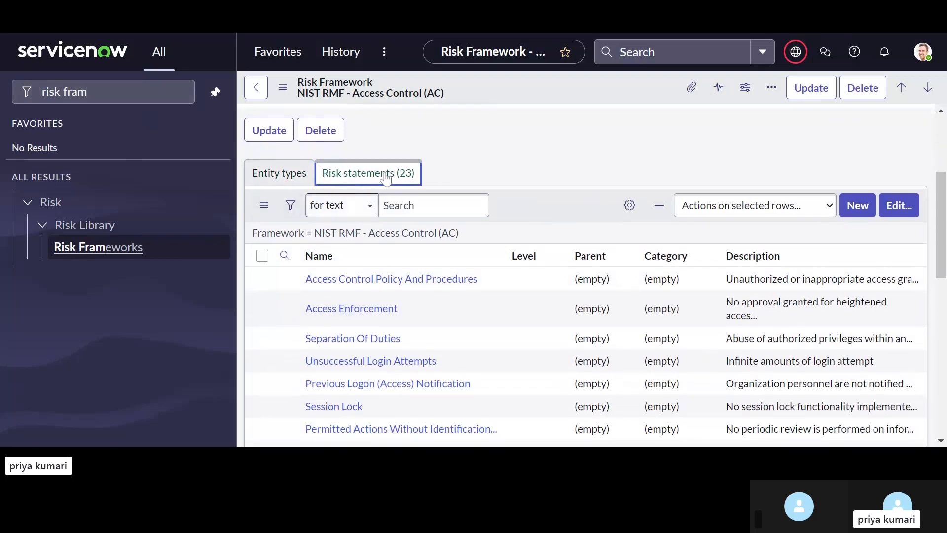
scroll(340, 247, down, 1)
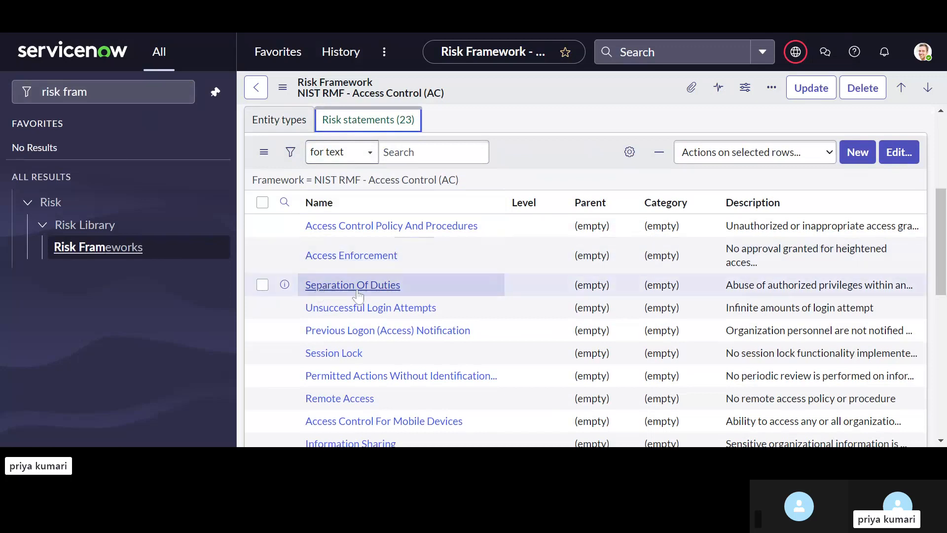
click(368, 235)
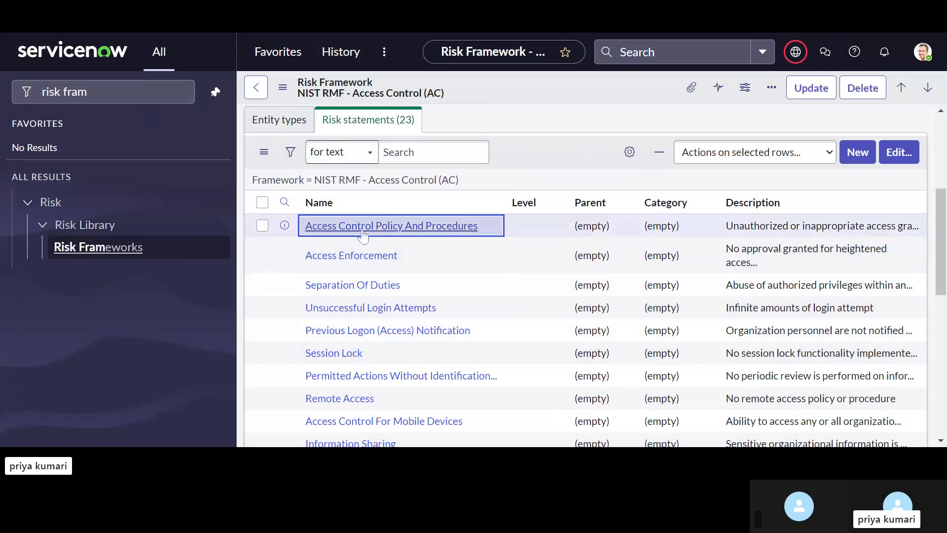
click(362, 231)
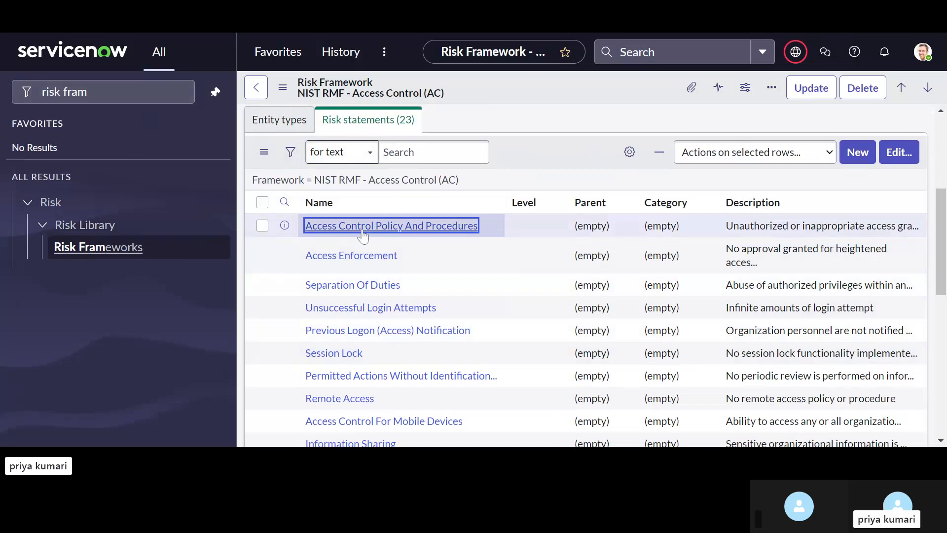
click(347, 256)
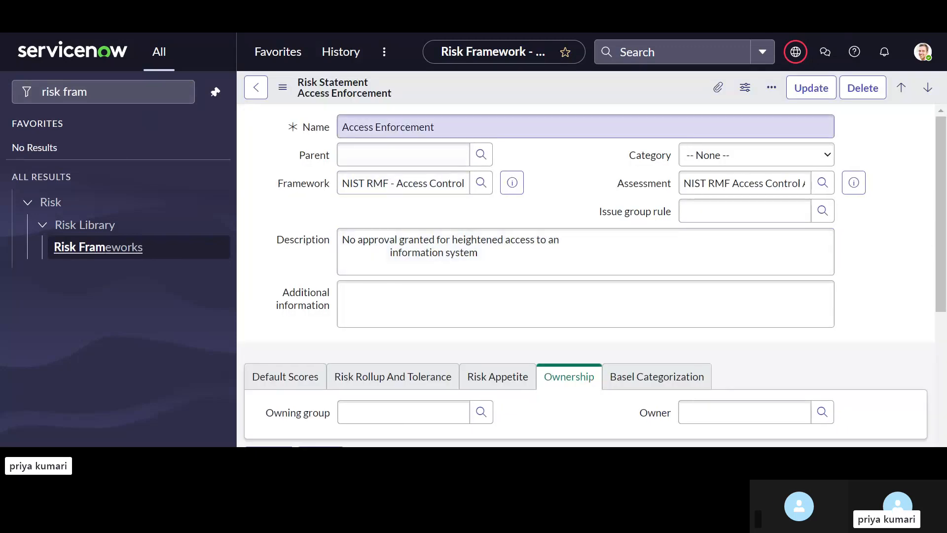
Set the category of the Access Enforcement risk statement to IT.
scroll(586, 276, down, 1)
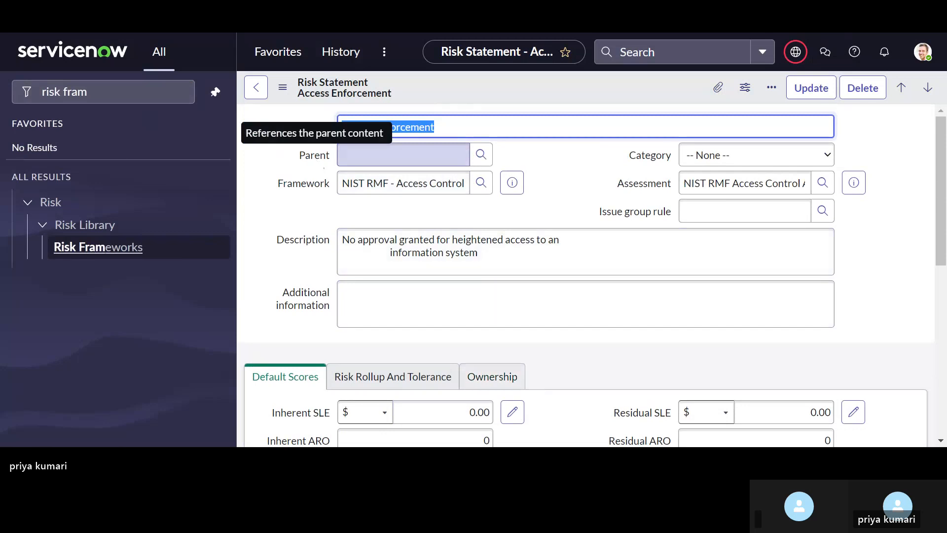
click(741, 150)
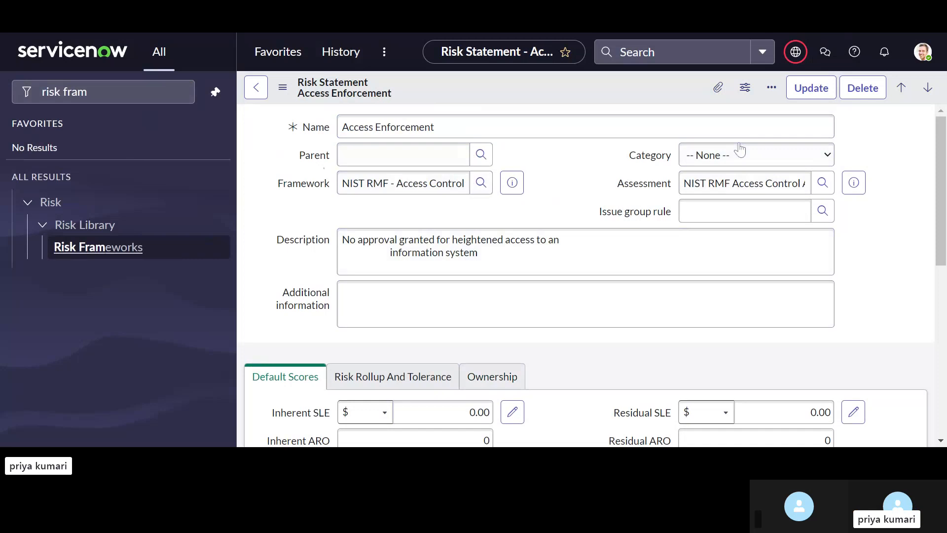
click(740, 151)
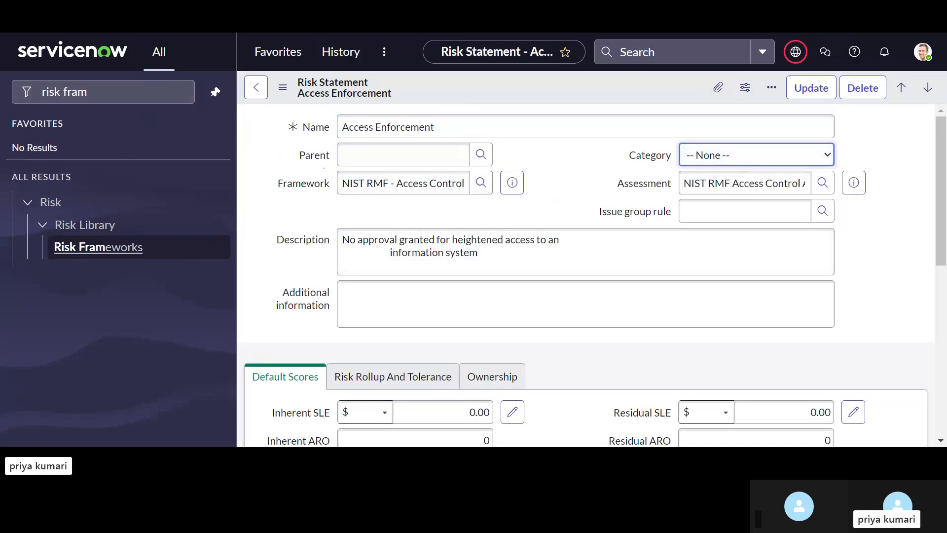
click(715, 245)
Review the risk statement's Risk Rollup And Tolerance, Ownership and Default Scores sections.
scroll(376, 249, down, 5)
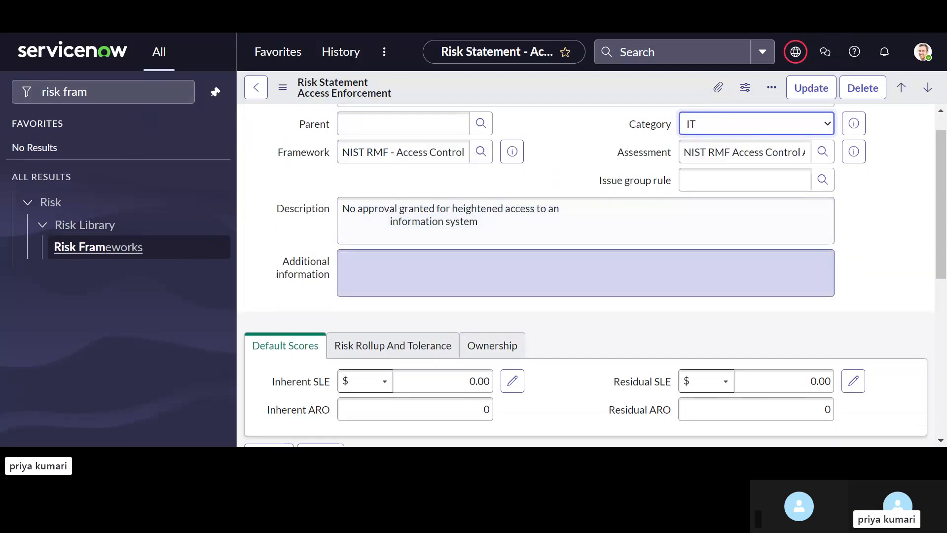
click(376, 247)
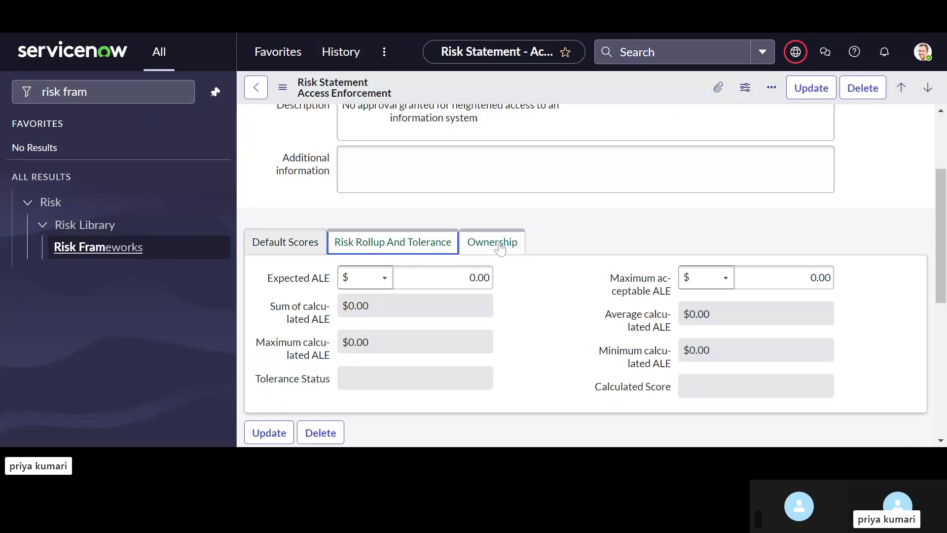
click(497, 244)
click(403, 249)
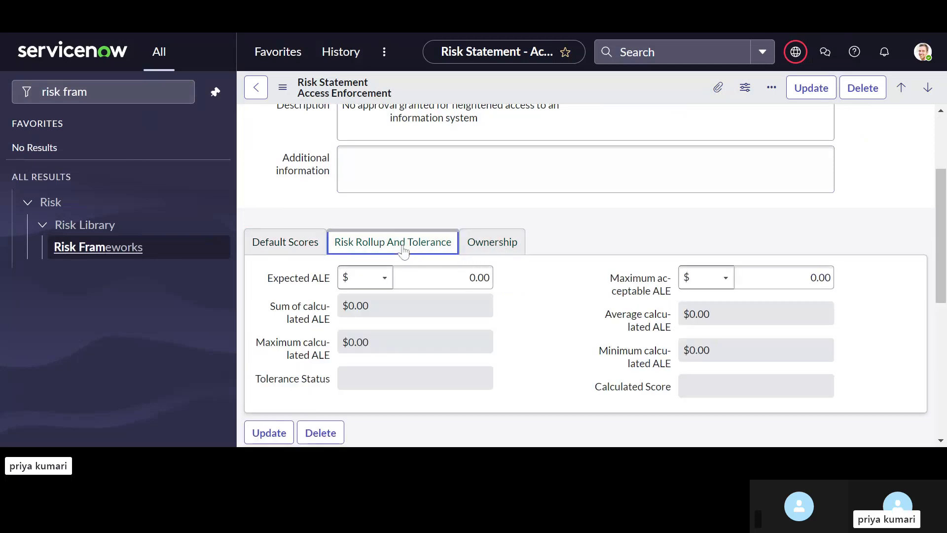
click(443, 278)
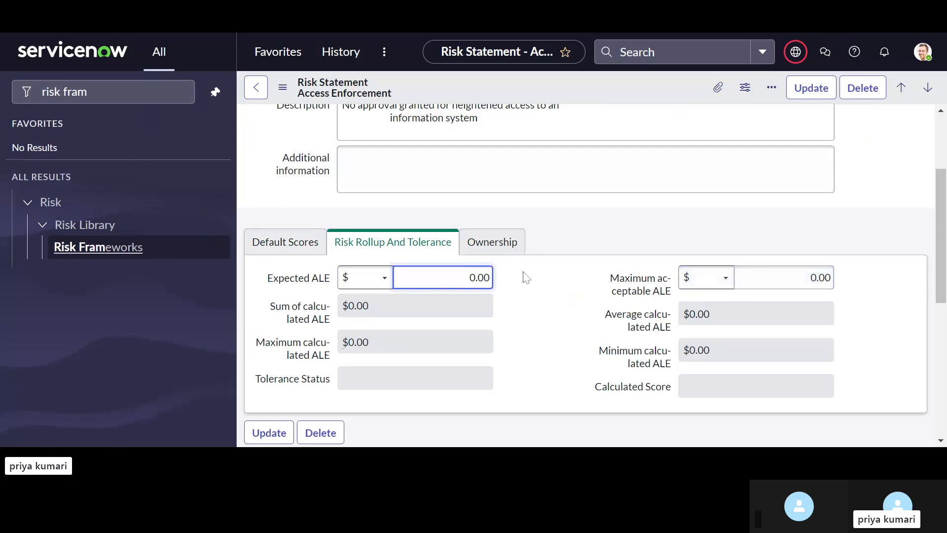
scroll(520, 290, down, 1)
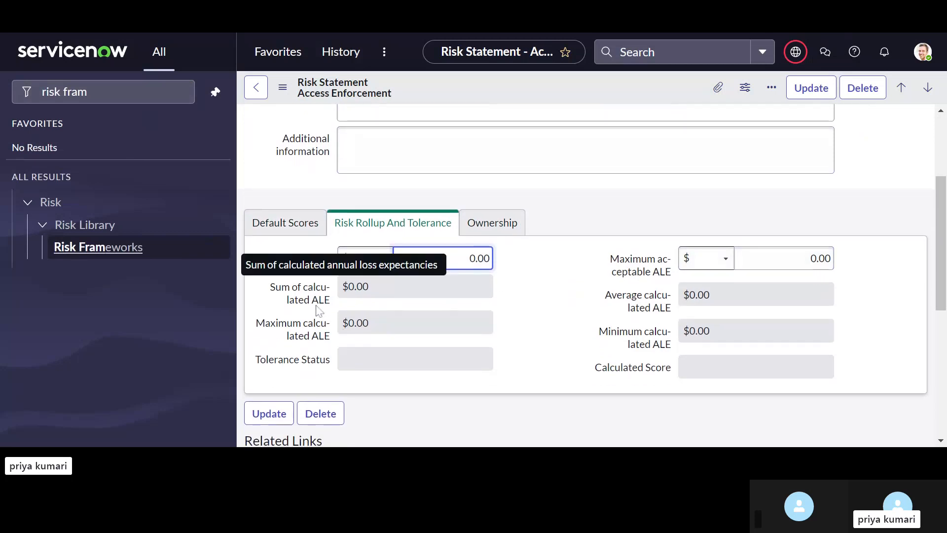
click(283, 223)
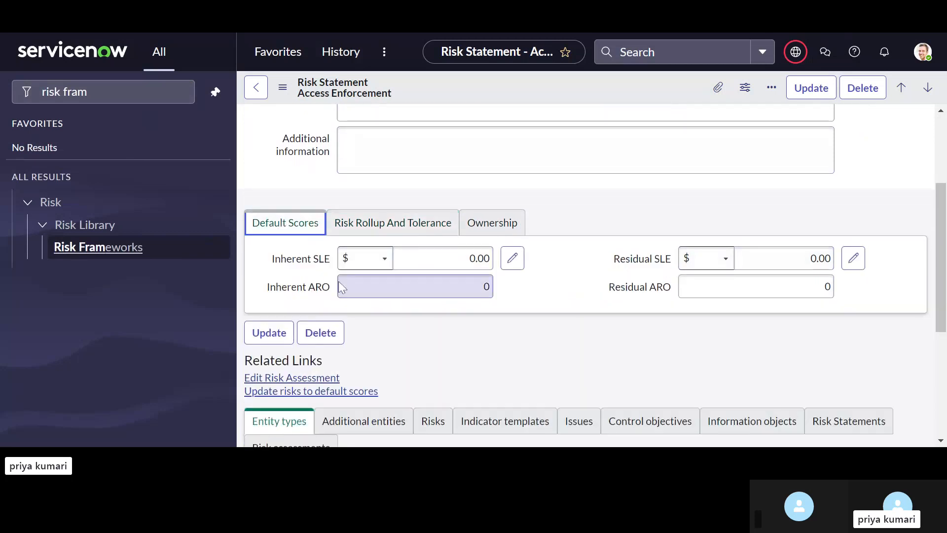